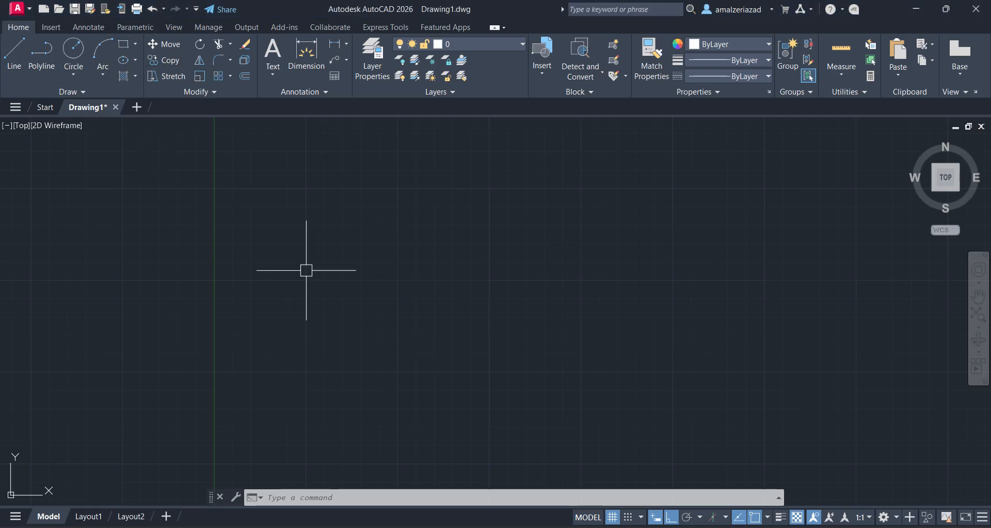
Draw a nearly square rectangle by two opposite corners in the upper middle of the empty drawing area
click(231, 173)
click(119, 129)
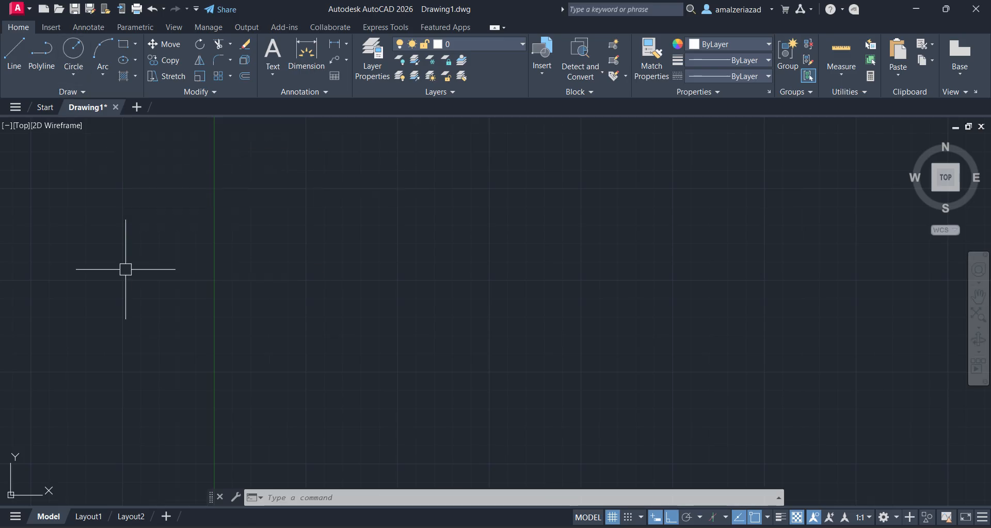
click(124, 46)
click(309, 133)
click(485, 288)
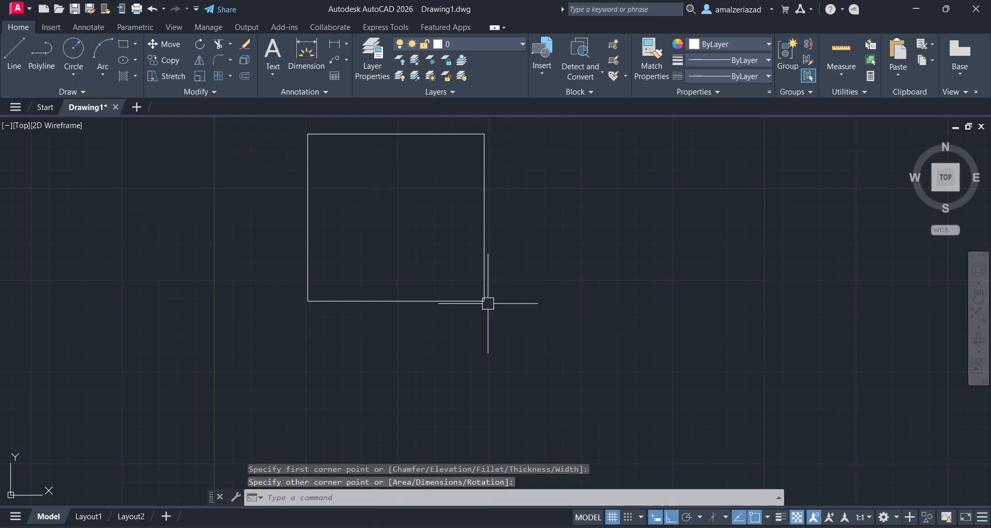
Move the rectangle horizontally to the right by about one and a half times its own width
scroll(516, 243, down, 3)
scroll(489, 241, up, 1)
middle_drag(554, 195, 527, 275)
scroll(445, 245, up, 1)
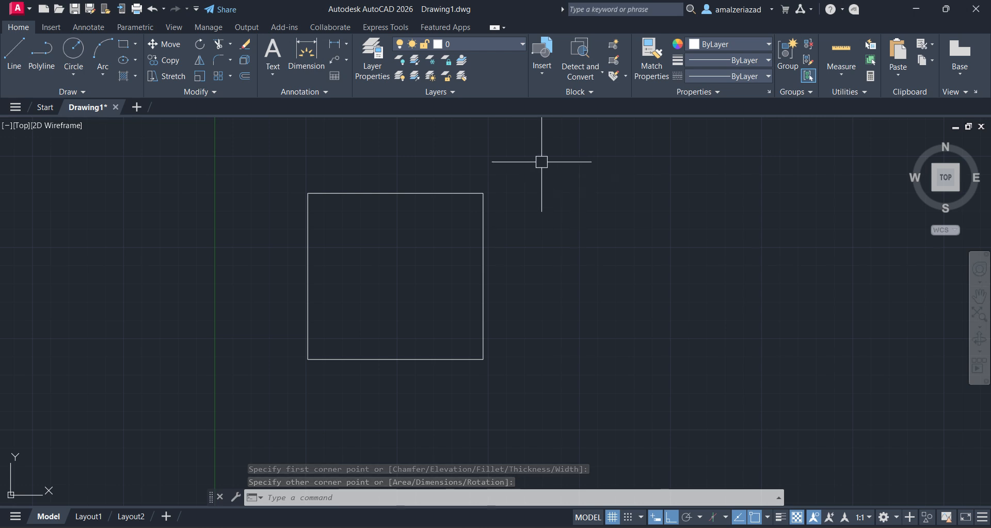
click(504, 176)
click(283, 354)
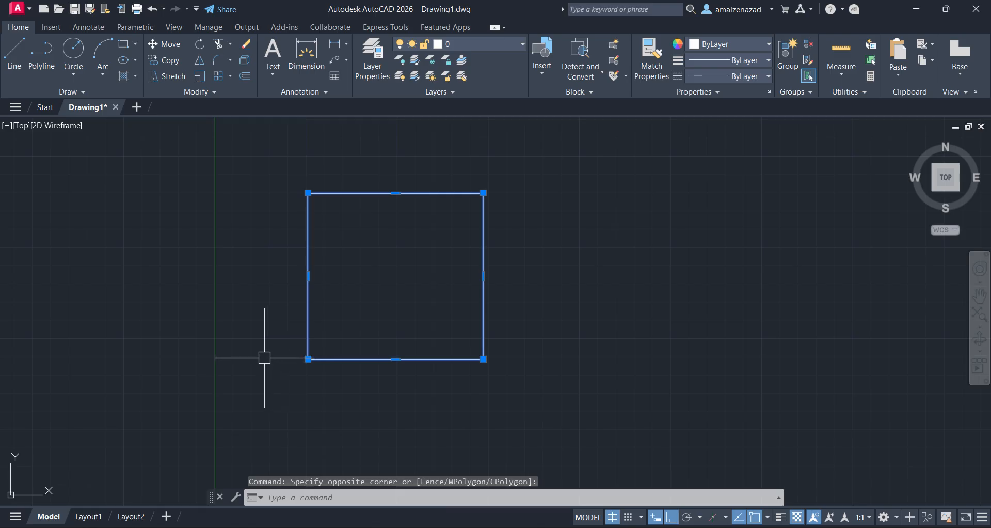
click(164, 45)
click(380, 277)
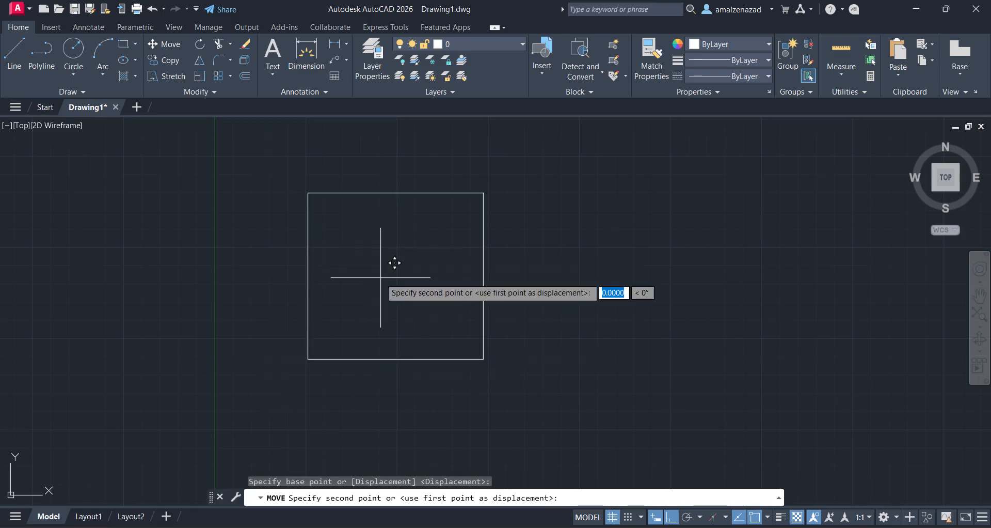
click(640, 292)
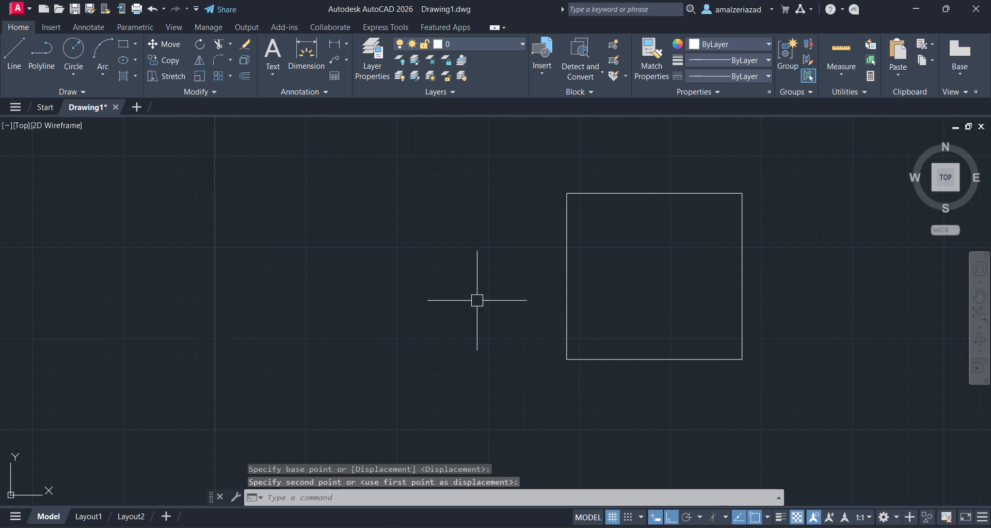
Move the rectangle straight up by nearly its own height, using a base point outside it
scroll(644, 279, down, 2)
middle_drag(643, 278, 360, 343)
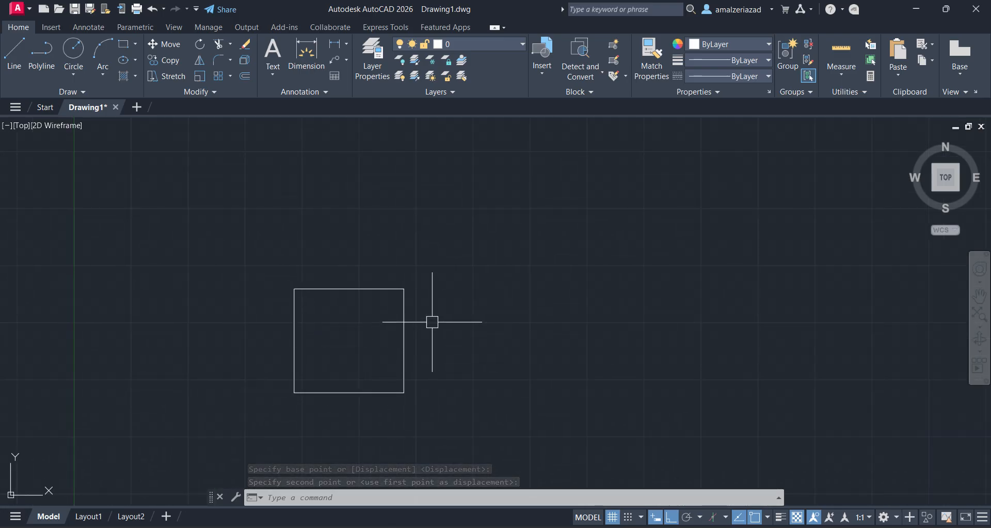
click(434, 238)
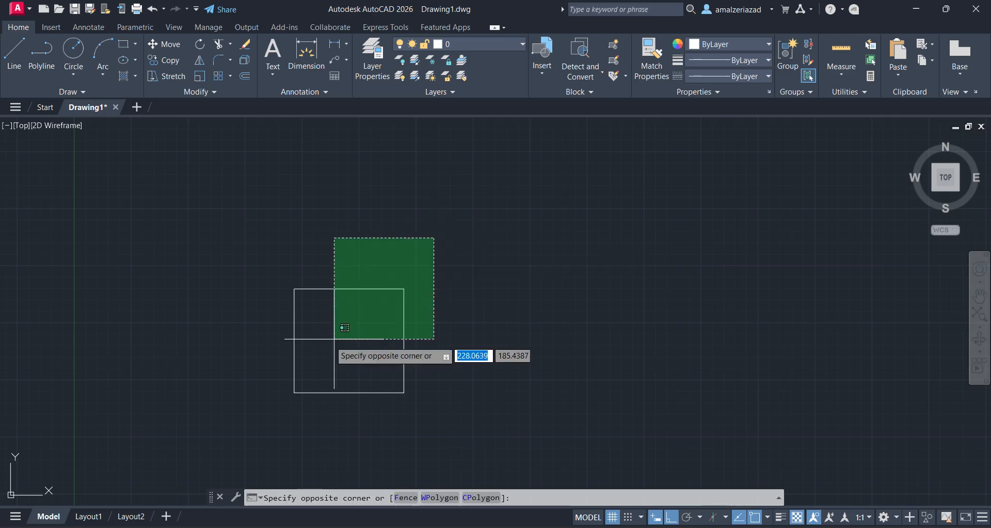
click(334, 339)
click(160, 46)
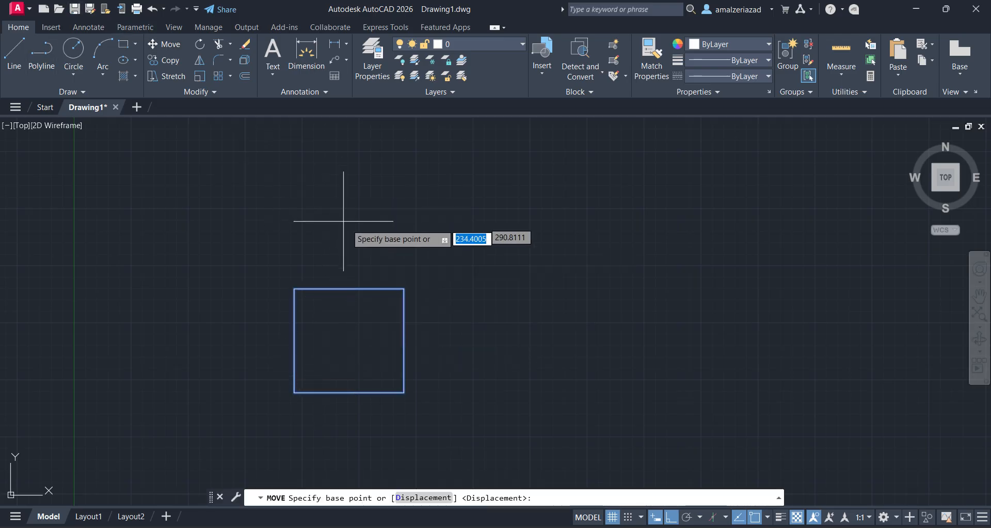
click(542, 314)
click(532, 222)
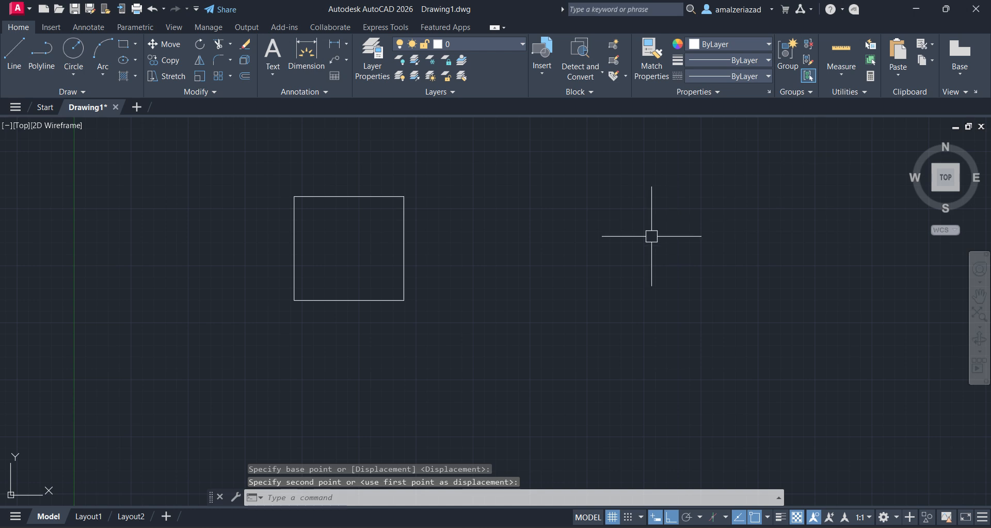
Start Move before selecting the rectangle, turn Ortho mode off during the command, and place the rectangle diagonally up and to the right
click(169, 48)
click(487, 137)
click(348, 251)
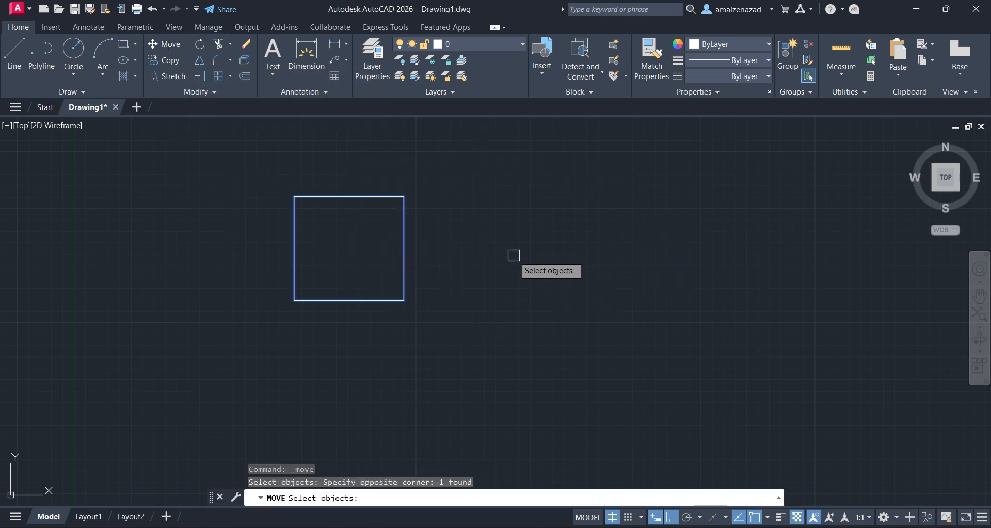
key(Return)
click(325, 334)
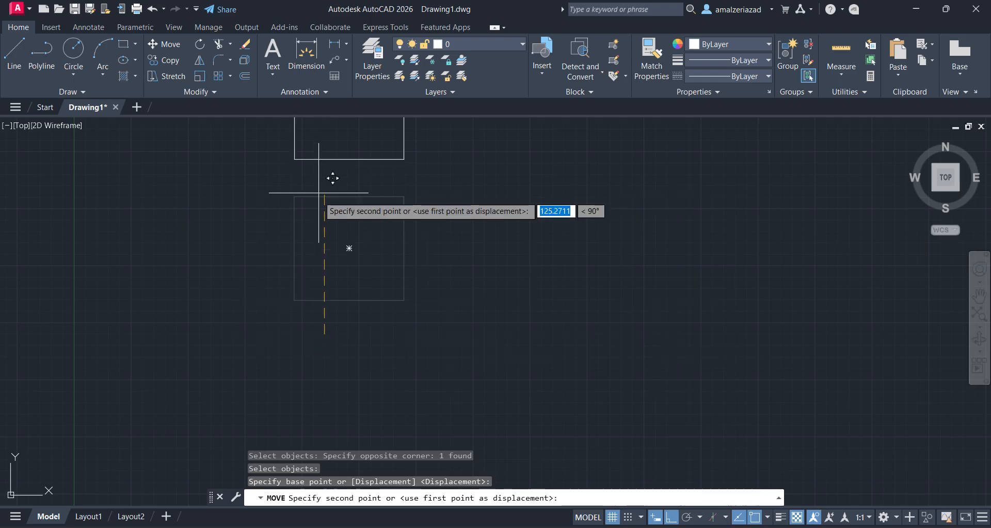
scroll(365, 309, down, 5)
scroll(420, 310, up, 3)
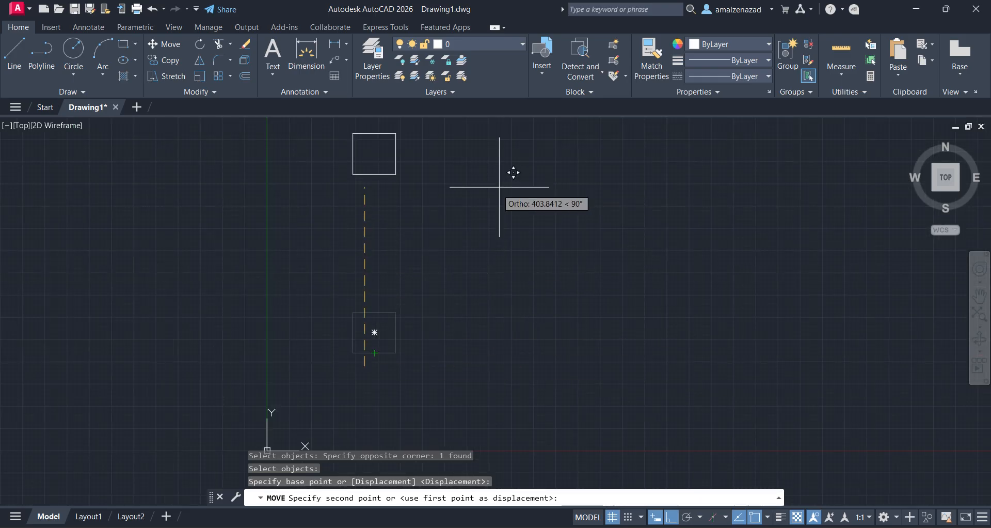
click(672, 517)
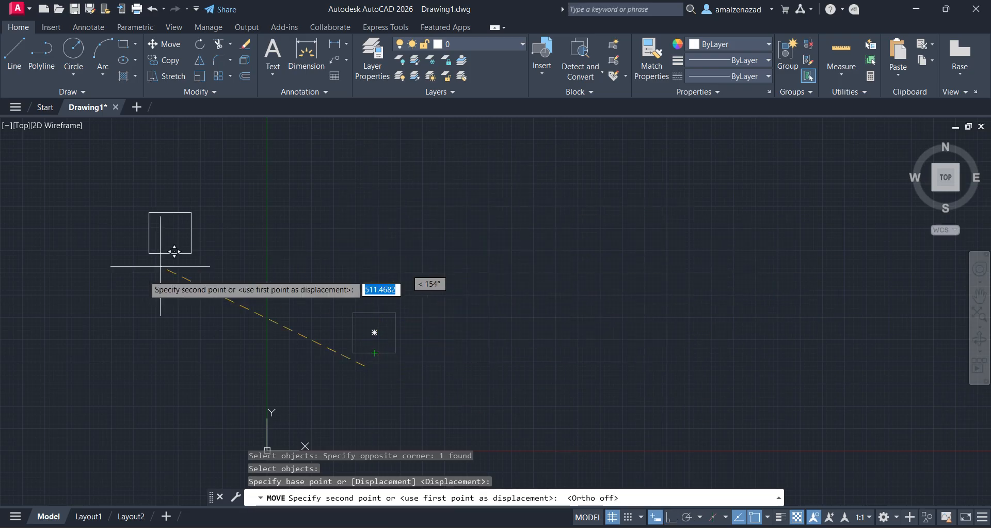
click(521, 239)
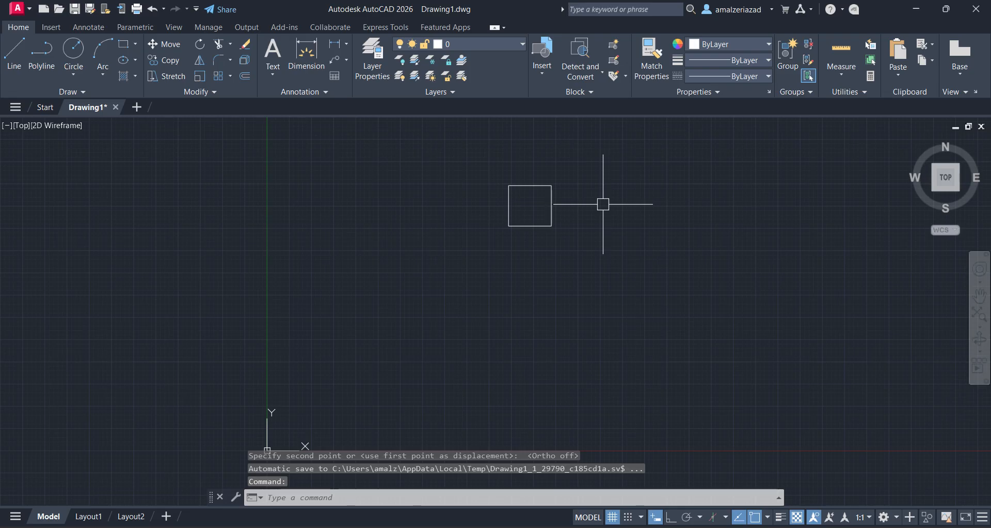
Preselect the rectangle and move it to the right by about one and a half times its width
scroll(603, 191, up, 4)
click(500, 155)
click(385, 246)
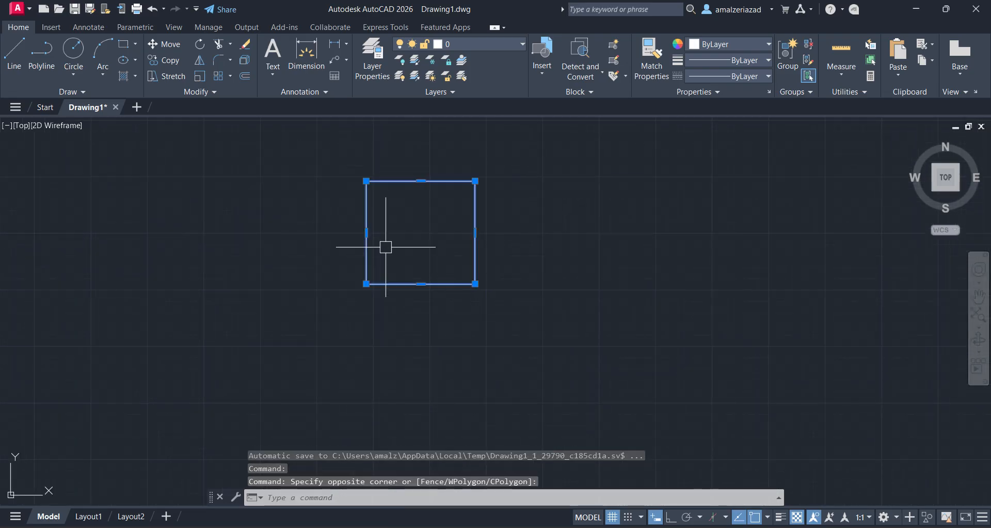
click(176, 45)
click(456, 310)
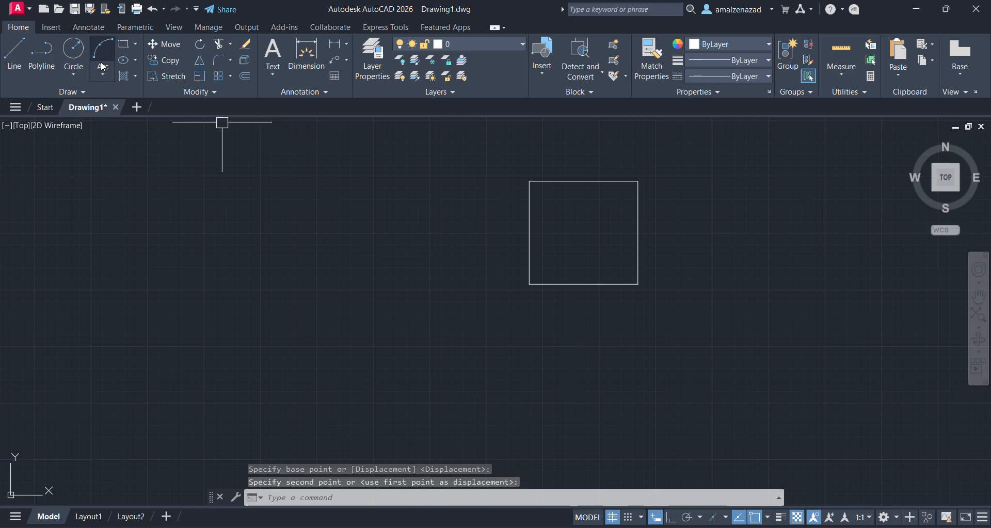
Start Move first, select the rectangle, and relocate it to the left and slightly down
click(177, 45)
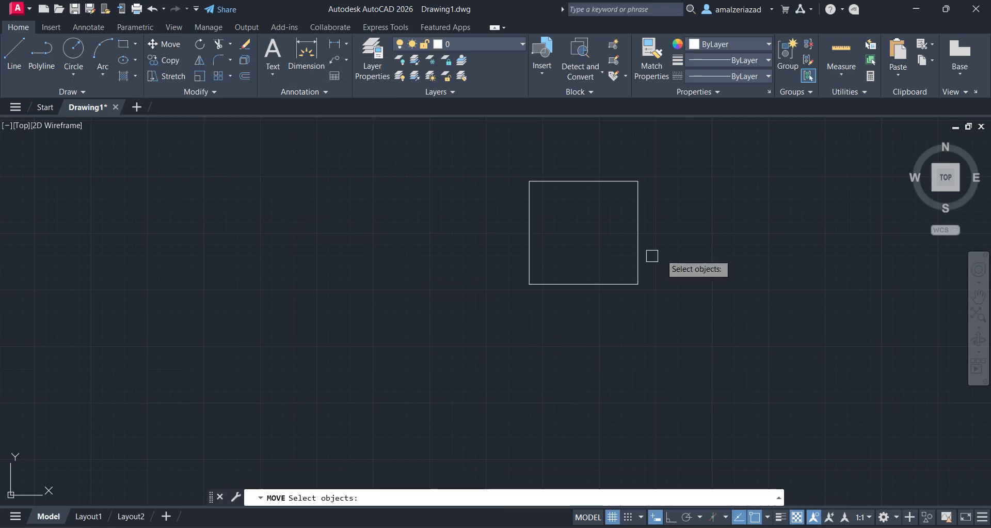
click(711, 157)
click(608, 256)
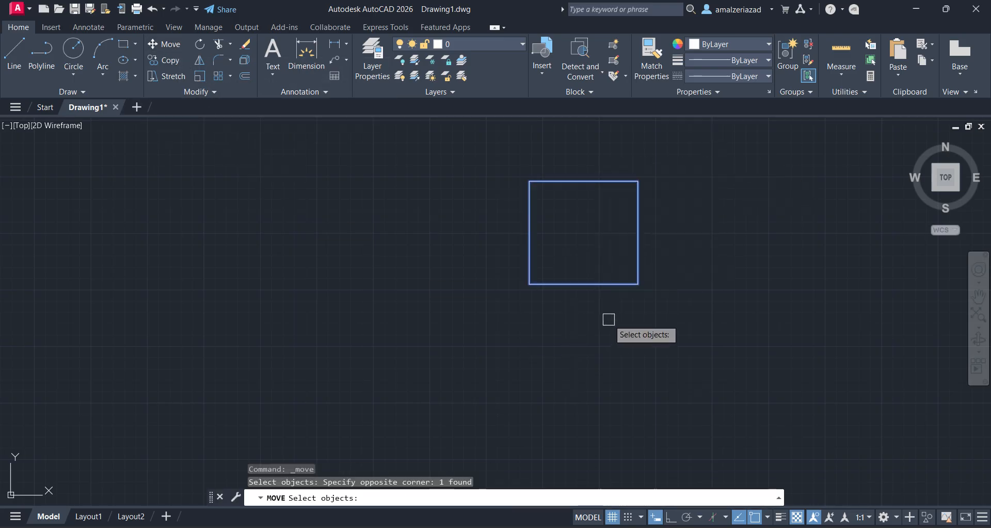
key(Return)
click(609, 311)
click(368, 358)
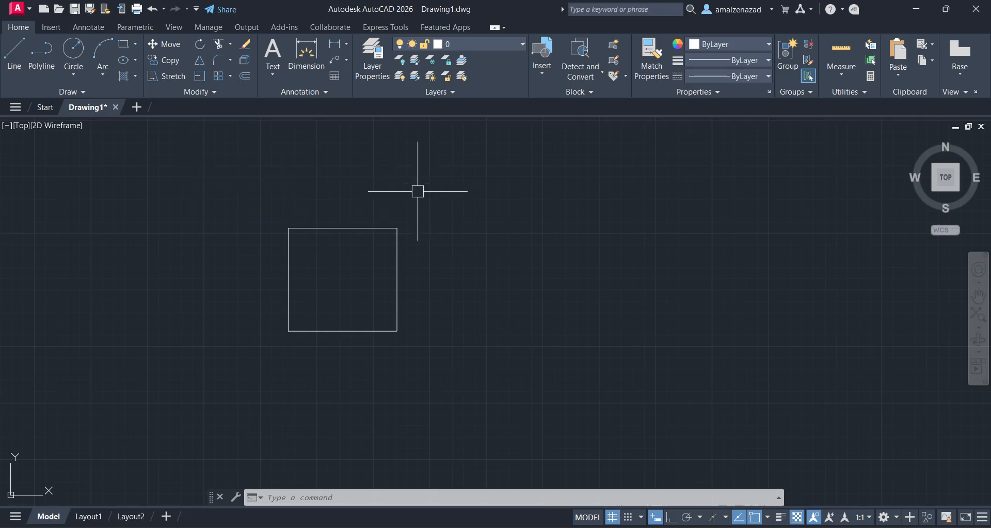
Copy the rectangle from its center to eleven scattered positions around the original and end the command
click(405, 203)
click(343, 289)
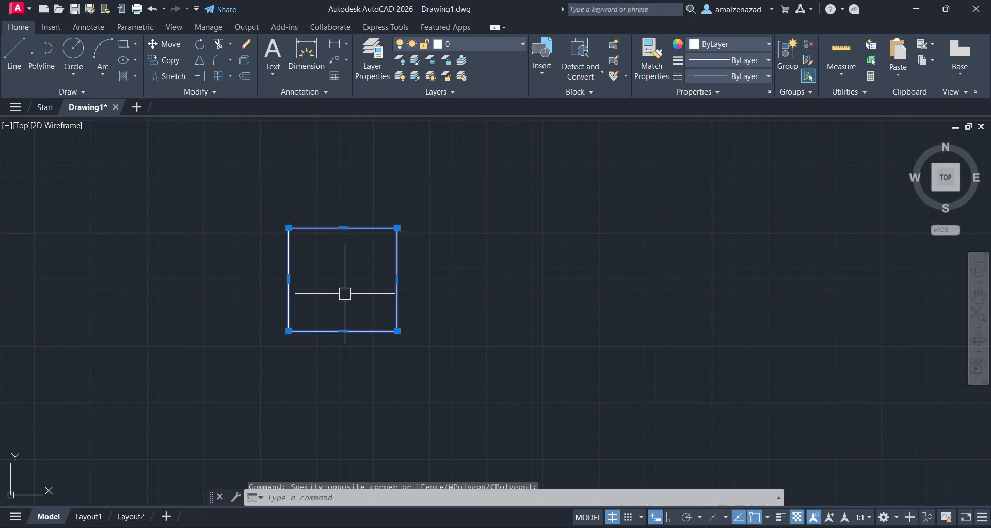
click(172, 61)
click(343, 280)
click(565, 265)
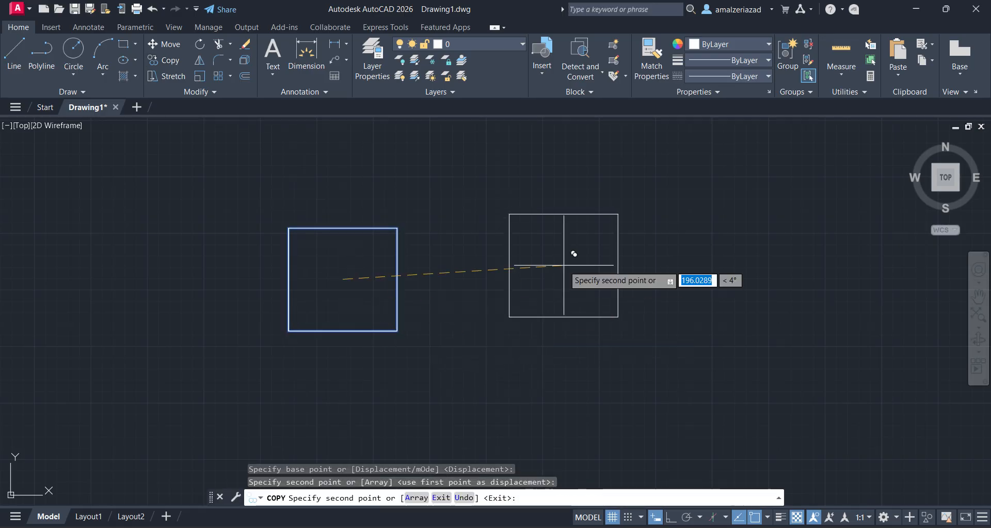
scroll(666, 290, down, 2)
scroll(369, 377, down, 2)
click(514, 222)
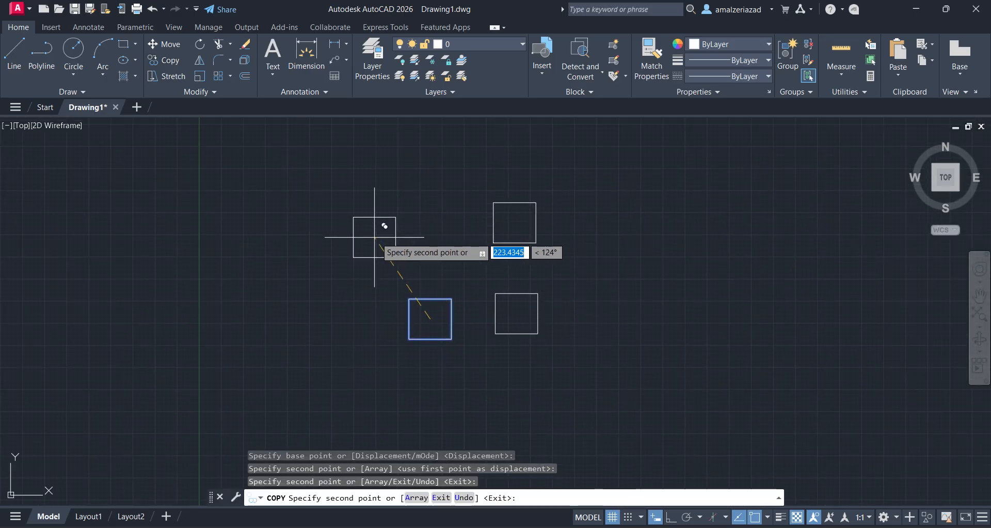
click(437, 228)
click(345, 209)
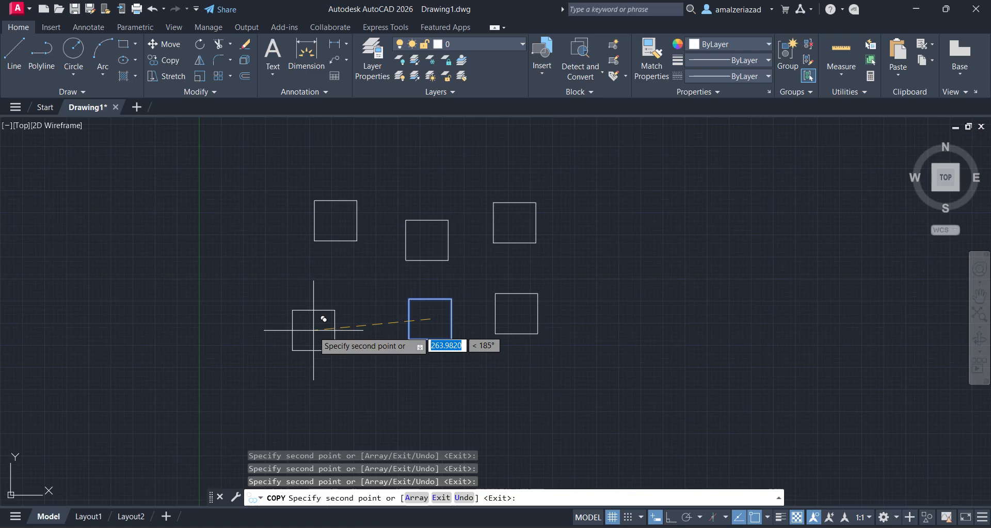
click(345, 296)
click(411, 171)
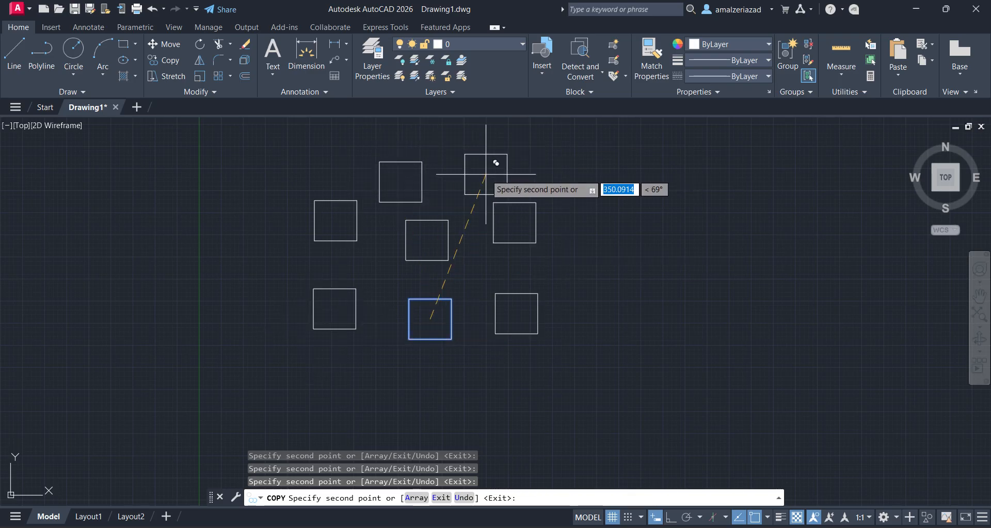
click(494, 160)
click(580, 250)
click(591, 355)
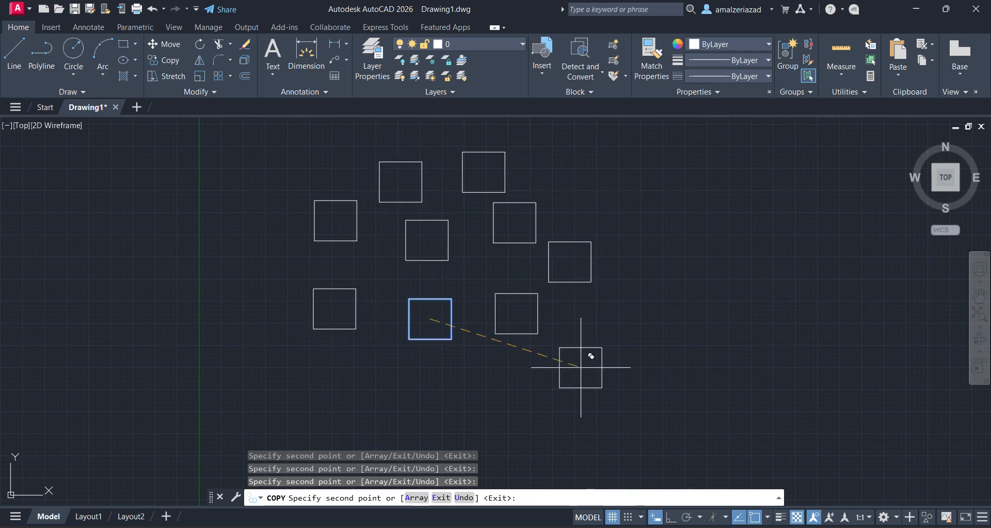
click(485, 373)
click(378, 362)
key(Escape)
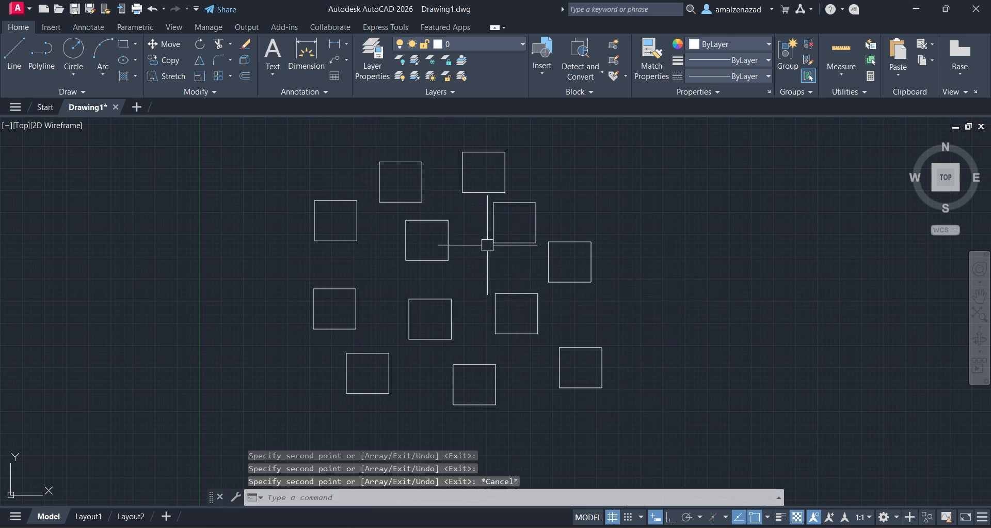
Move the copied rectangle at the upper right edge of the group farther right, clear of the others
scroll(426, 219, up, 2)
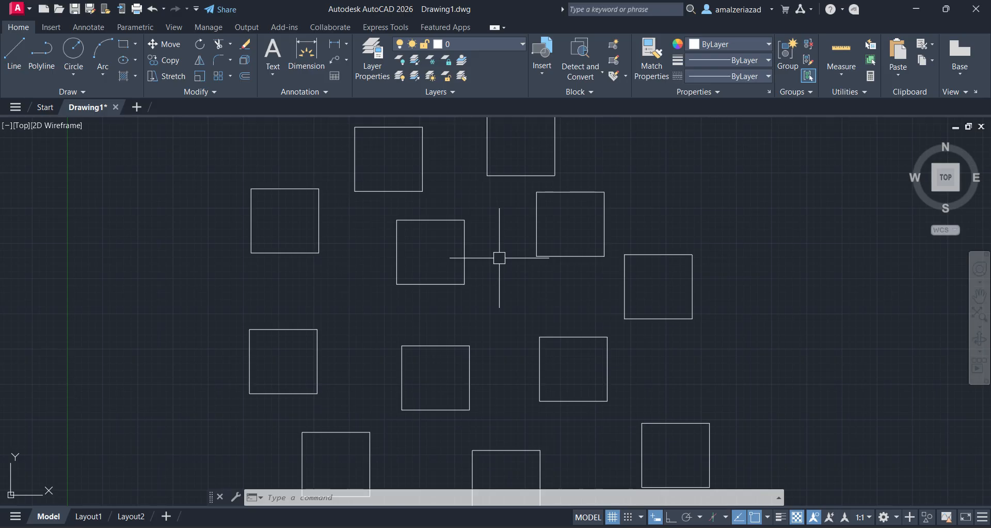
scroll(354, 270, down, 5)
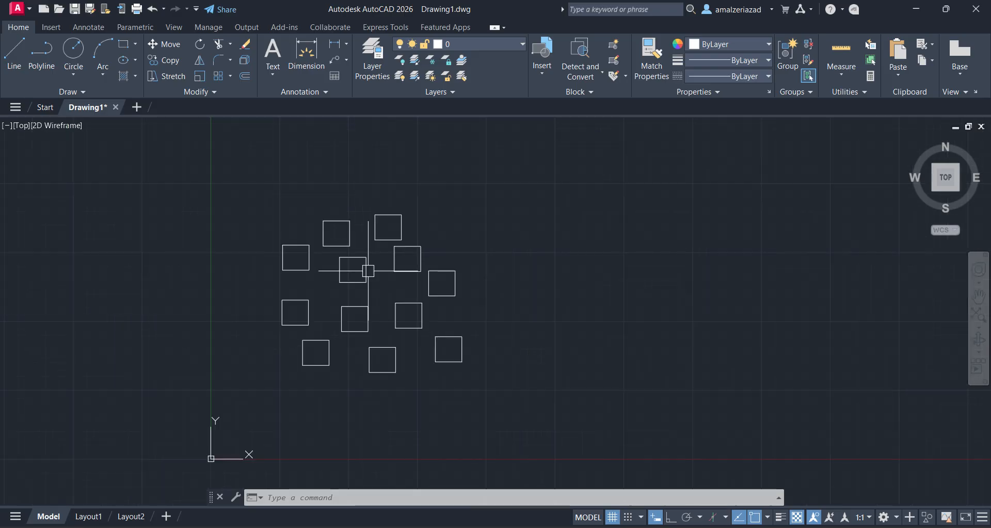
scroll(327, 228, up, 3)
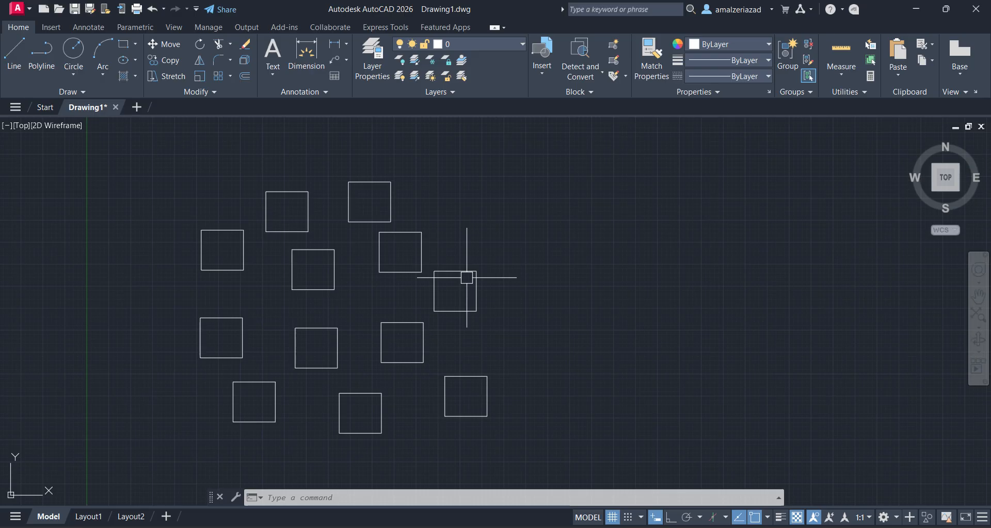
scroll(460, 287, up, 2)
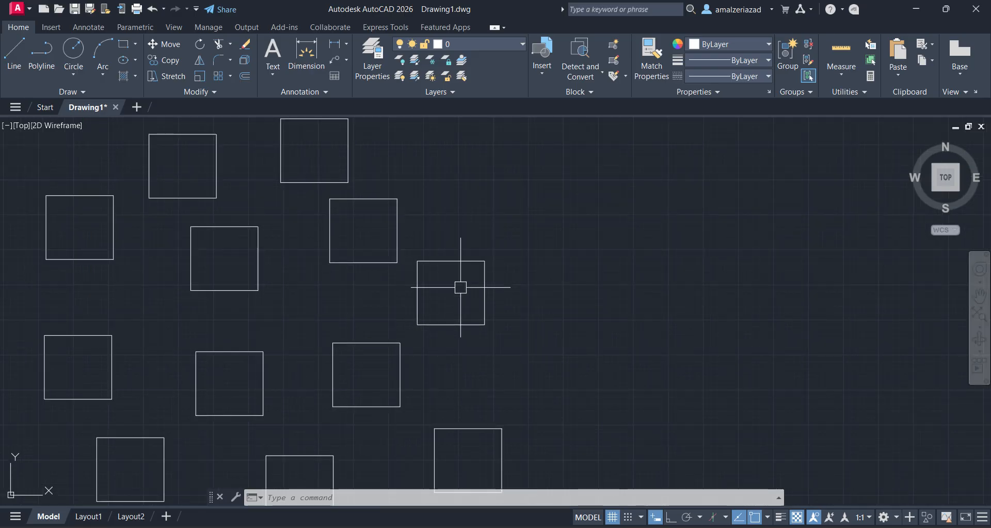
click(489, 248)
click(440, 270)
click(166, 45)
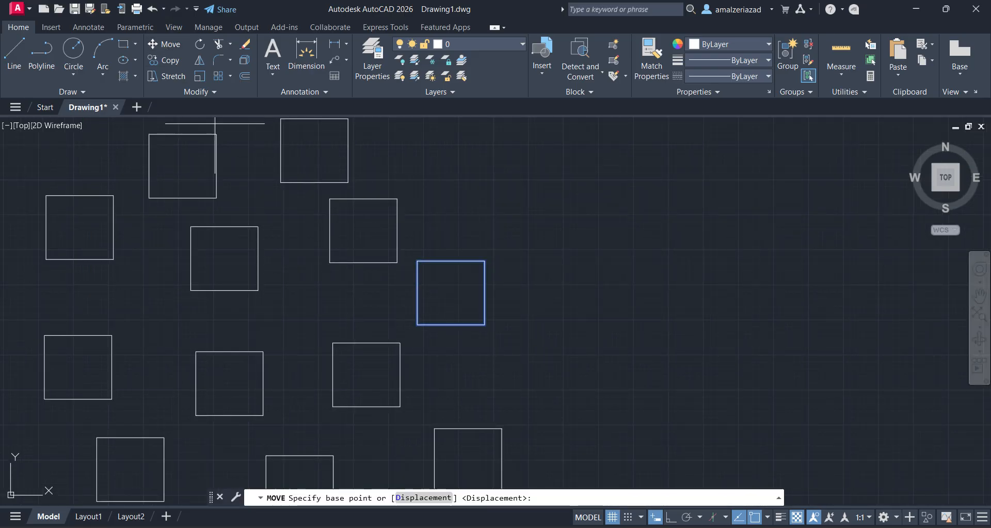
click(488, 361)
click(638, 347)
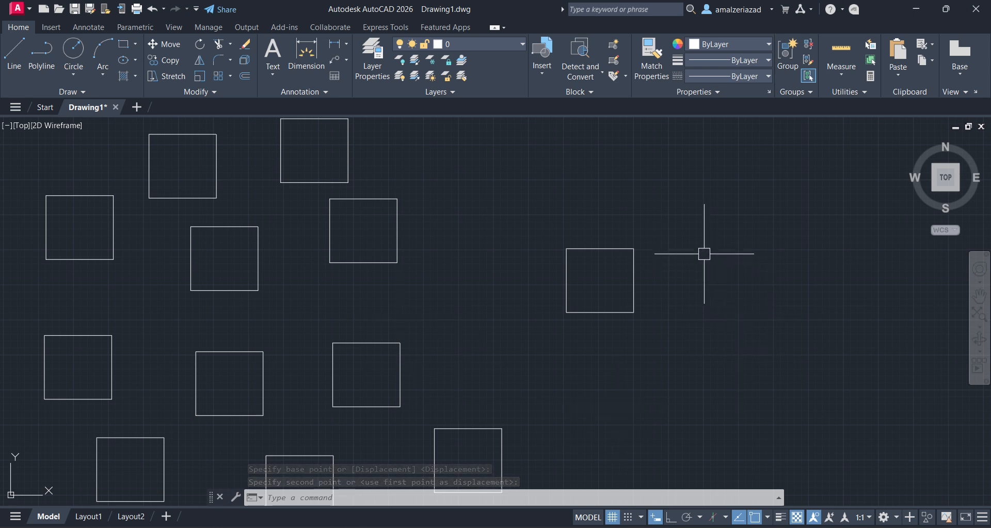
Preselect the isolated rectangle and move it 1000 units to the right, slightly upward, from its center
scroll(670, 250, up, 4)
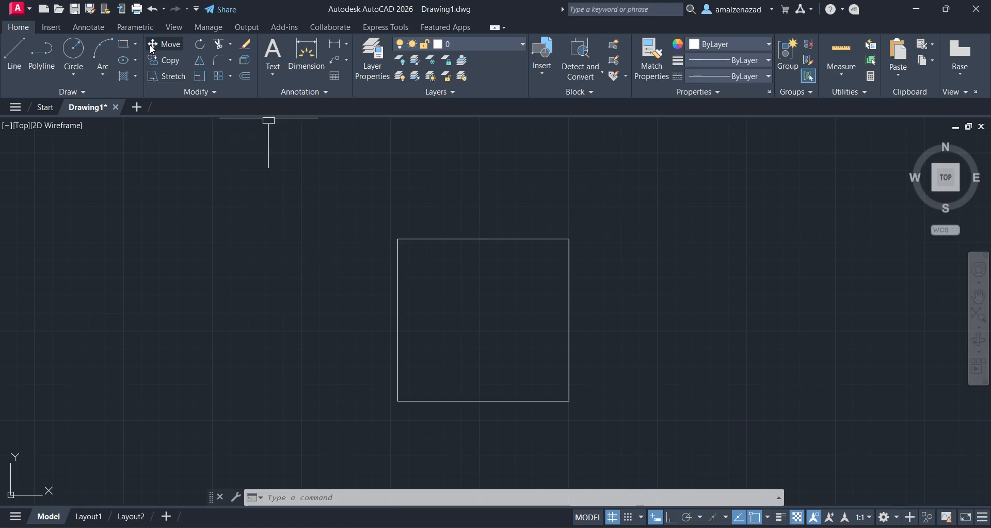
click(688, 204)
click(482, 306)
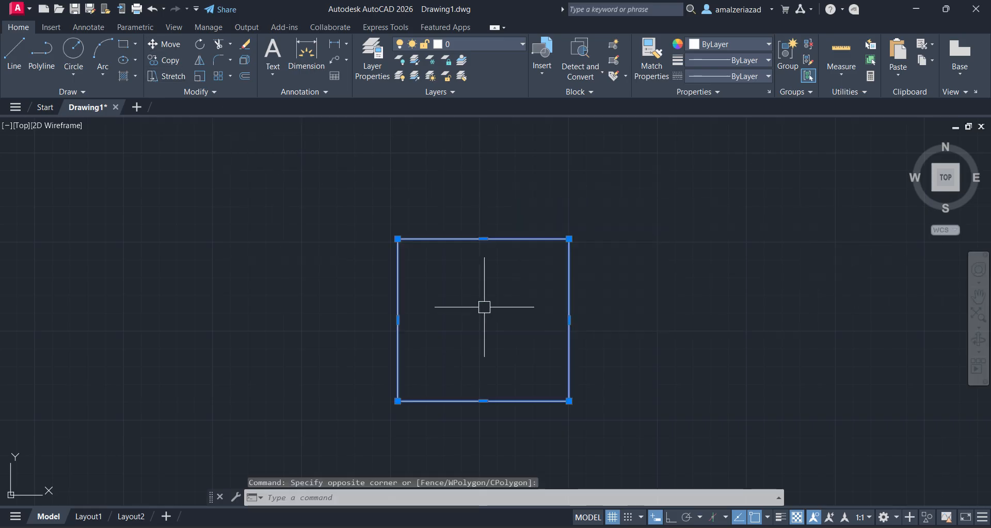
click(166, 44)
click(484, 319)
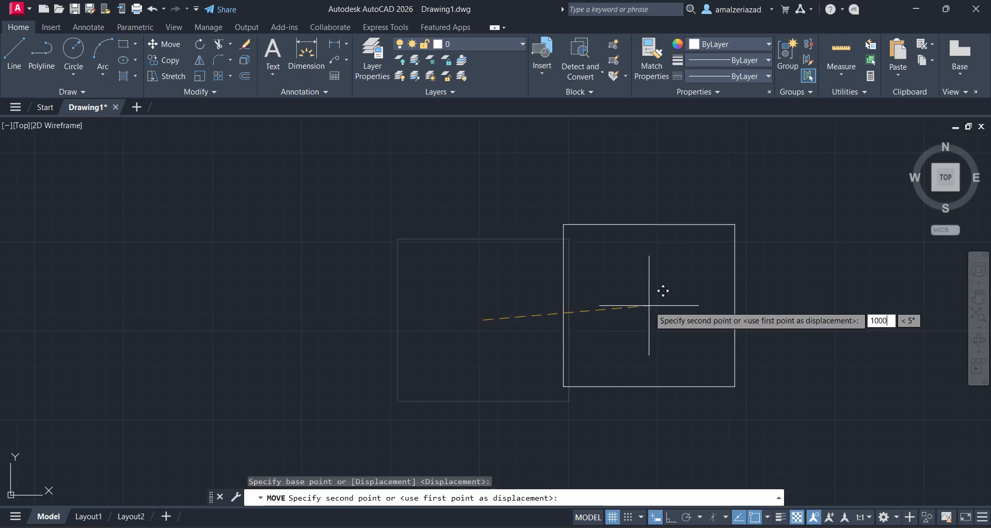
text(1000)
key(Return)
Move the isolated rectangle another 100 units to the right, using a base point outside it
scroll(649, 305, down, 3)
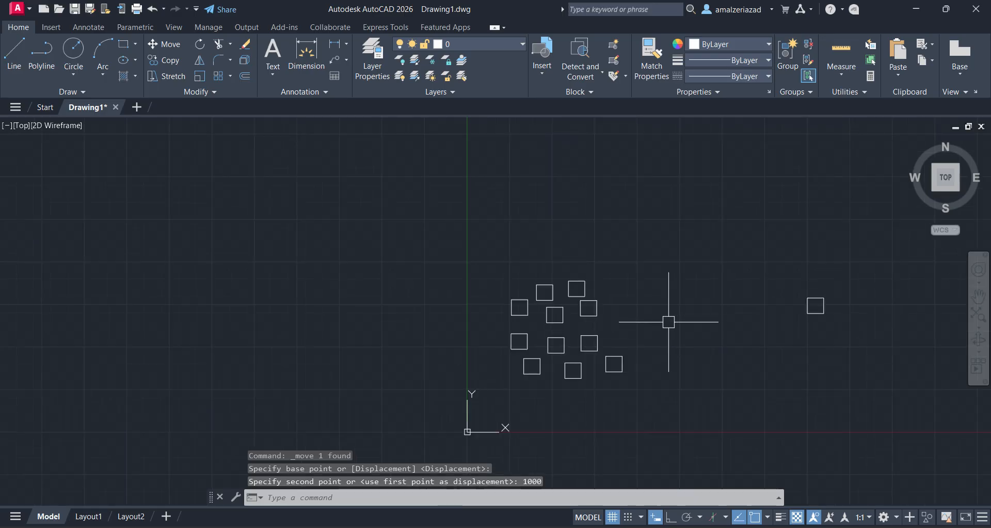
middle_drag(666, 320, 491, 320)
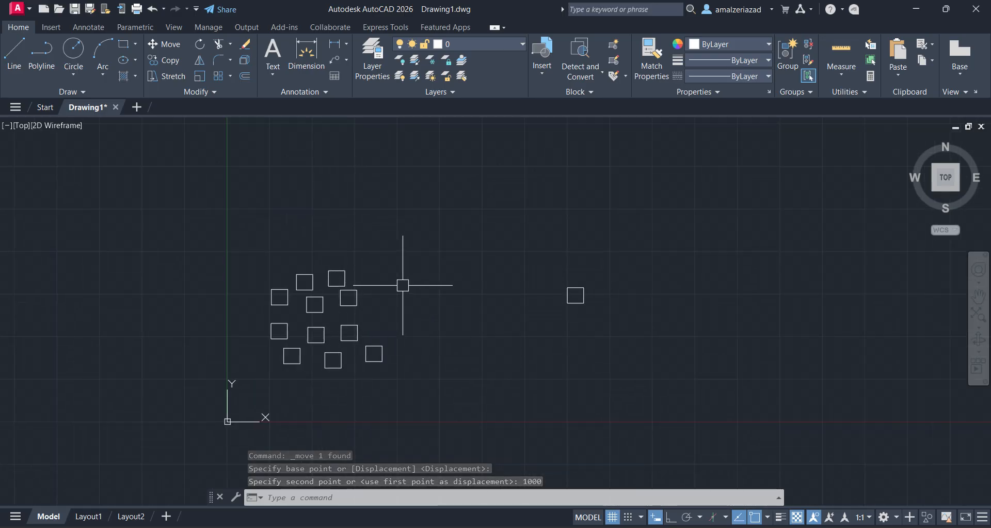
scroll(597, 312, up, 6)
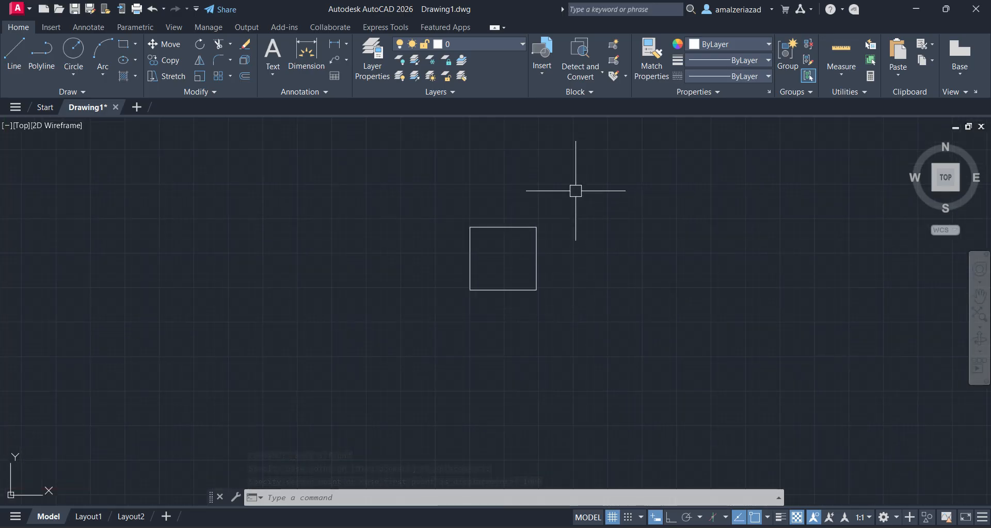
click(575, 189)
click(452, 355)
click(158, 45)
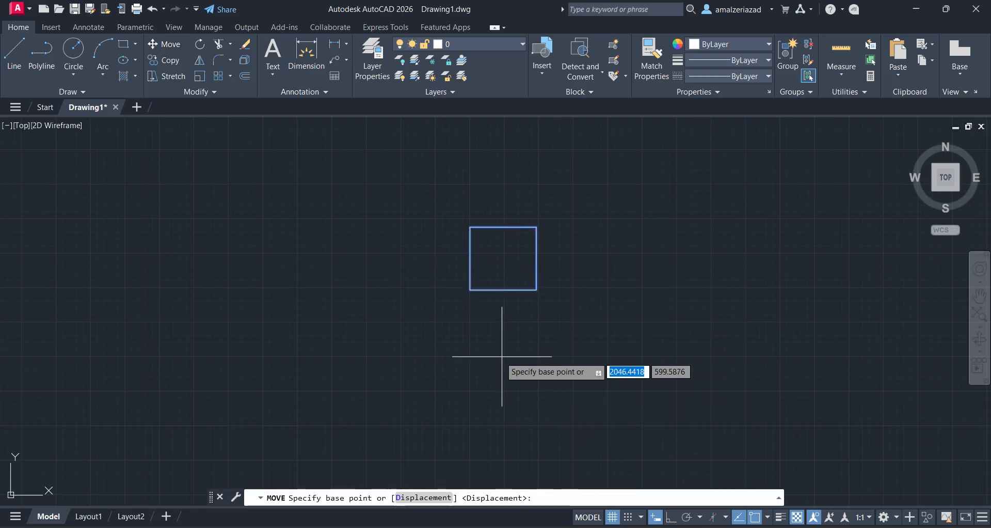
click(488, 353)
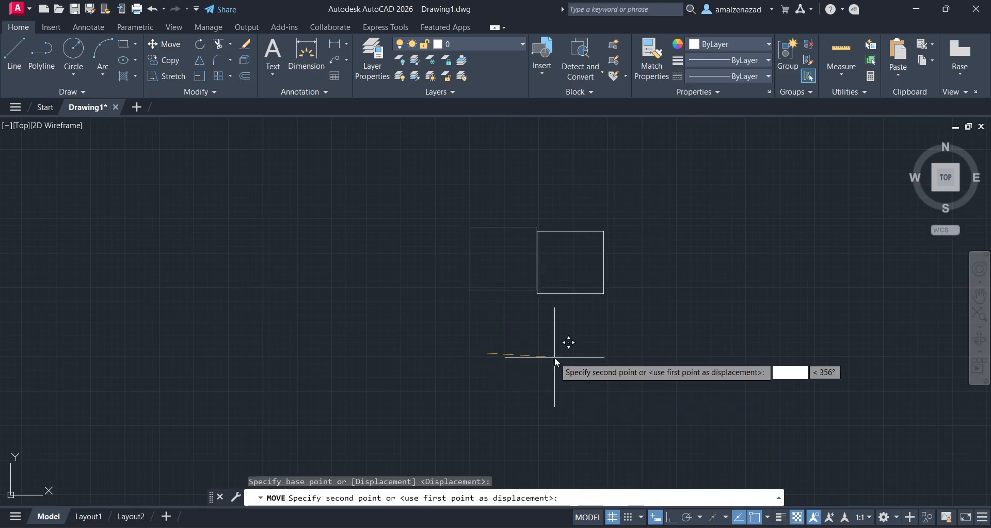
text(100)
key(Return)
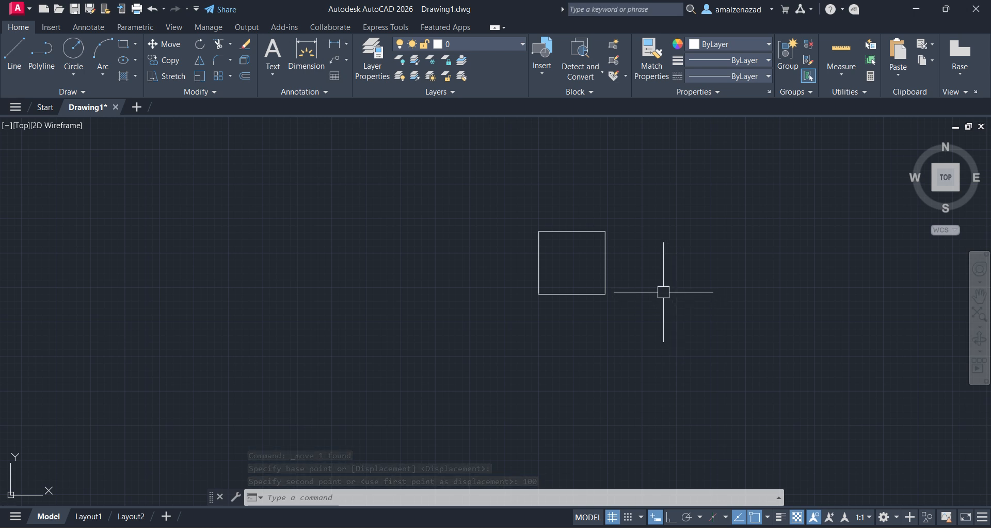
Copy the isolated rectangle 200 units to the left and slightly down, and turn Ortho on before ending the command
scroll(663, 291, down, 3)
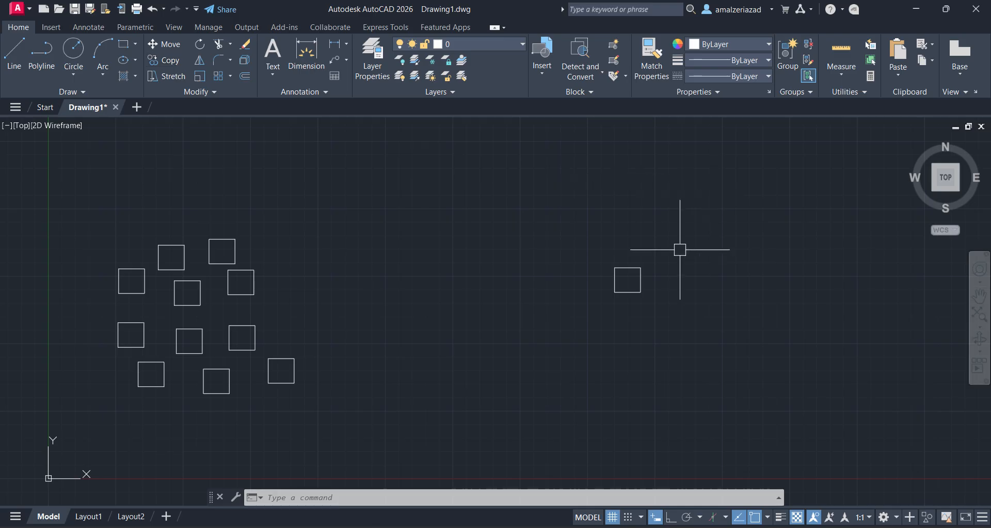
scroll(650, 243, up, 4)
click(655, 197)
click(398, 408)
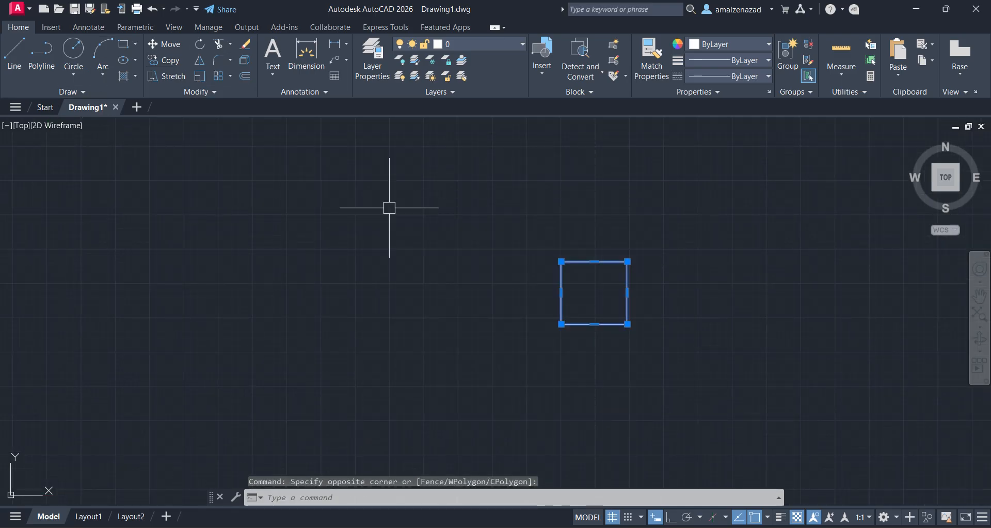
click(163, 60)
click(708, 377)
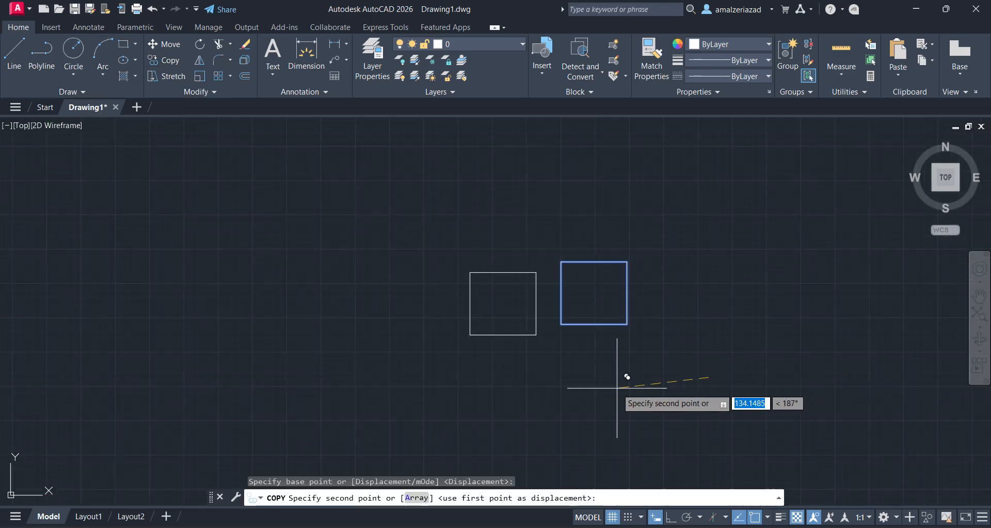
text(200)
key(Return)
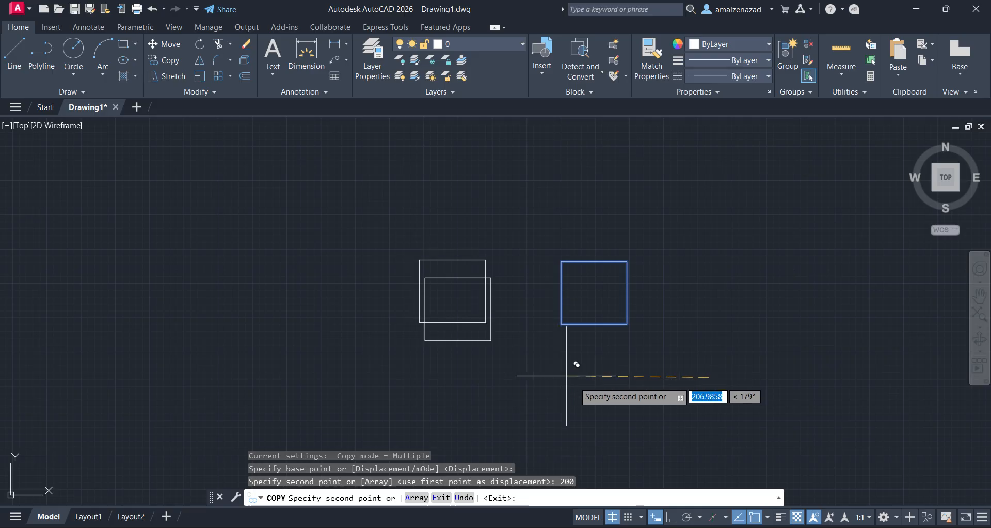
click(671, 517)
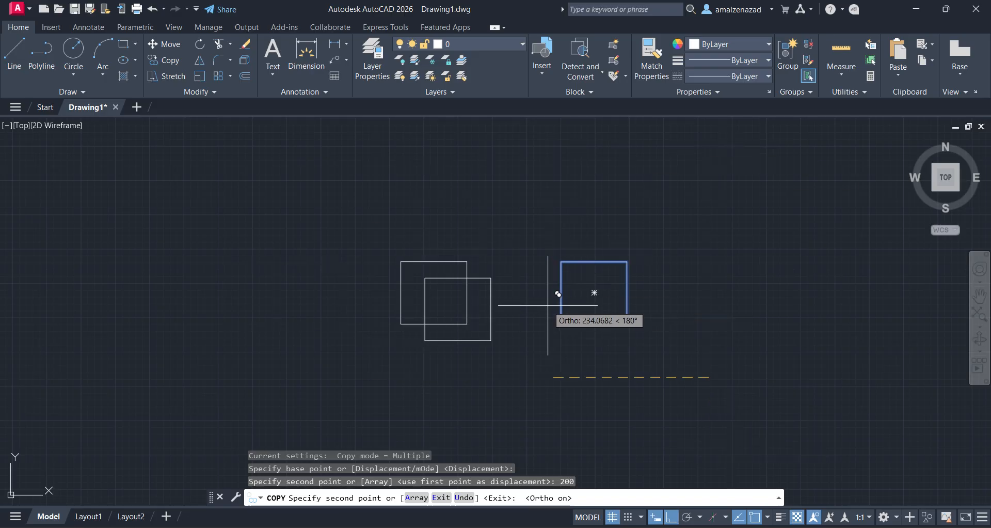
key(Escape)
Move the two isolated rectangles together horizontally to the left, next to the scattered group
scroll(427, 308, down, 5)
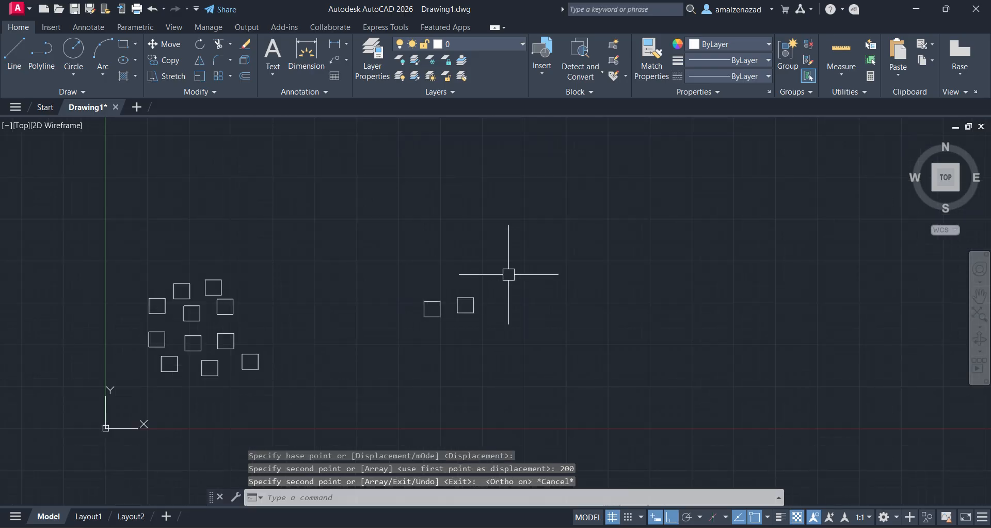
drag(503, 275, 363, 348)
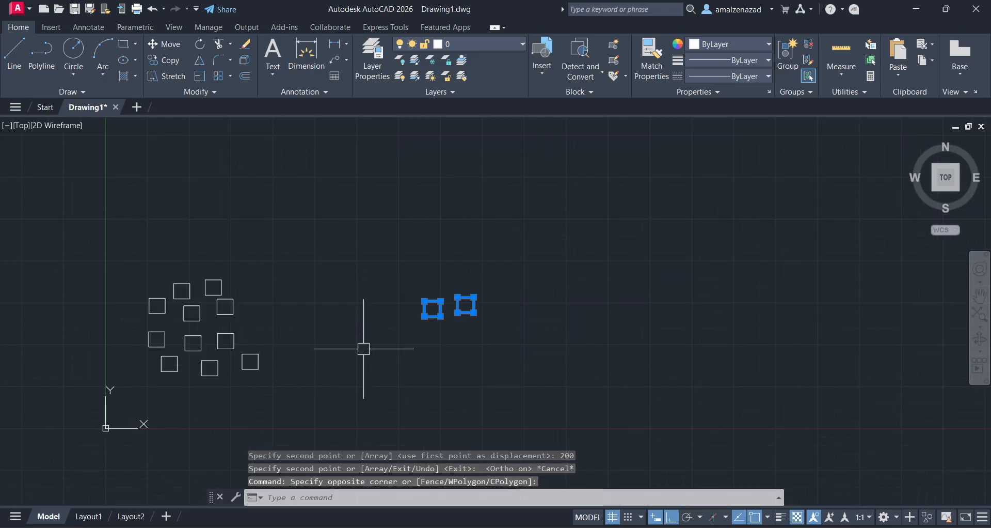
text(m)
key(Return)
click(563, 327)
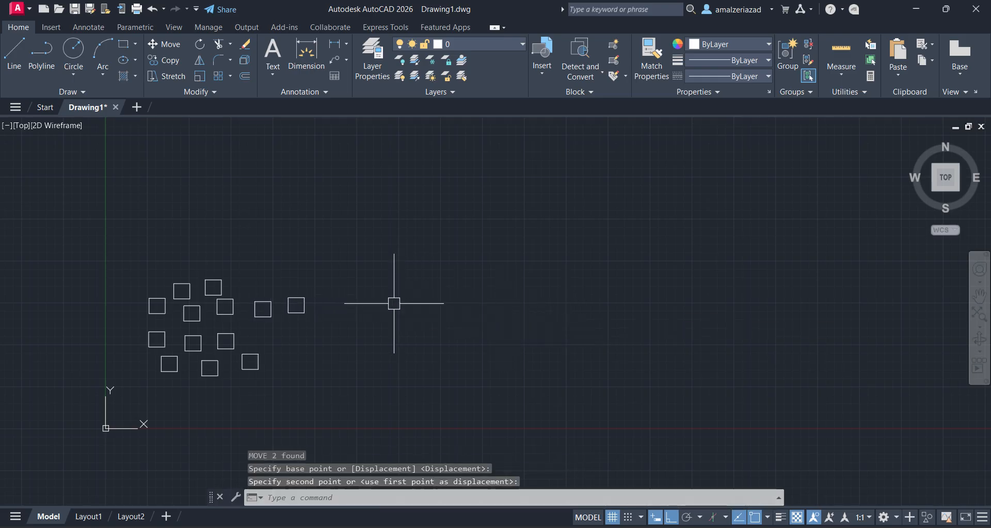
Start Move first, select the rightmost rectangle, and shift it horizontally right from its lower-left corner, clear of the group
scroll(361, 309, up, 2)
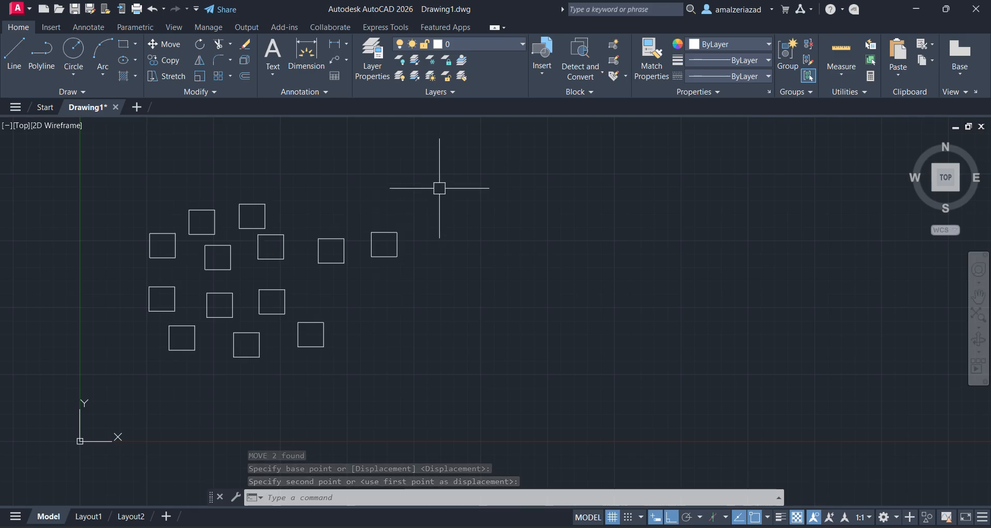
text(nm)
key(BackSpace)
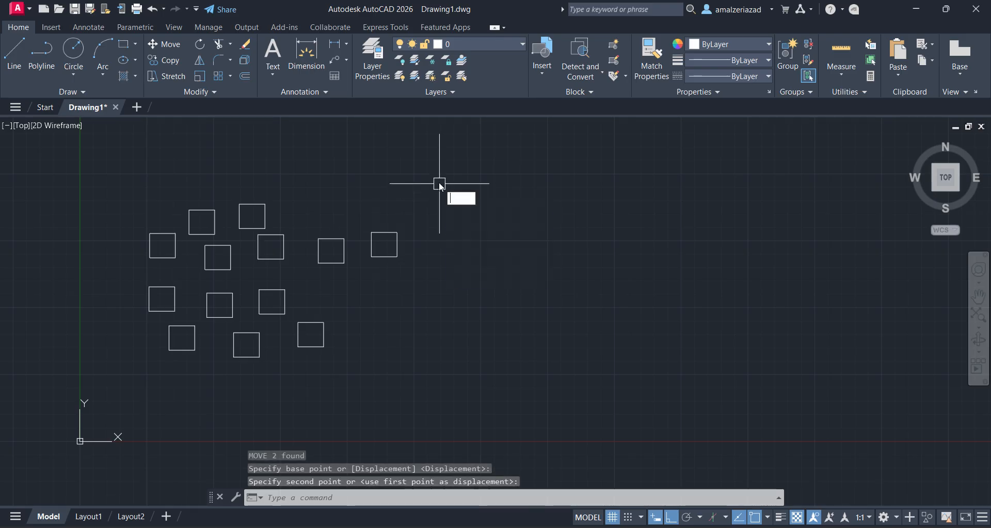
key(Return)
click(472, 223)
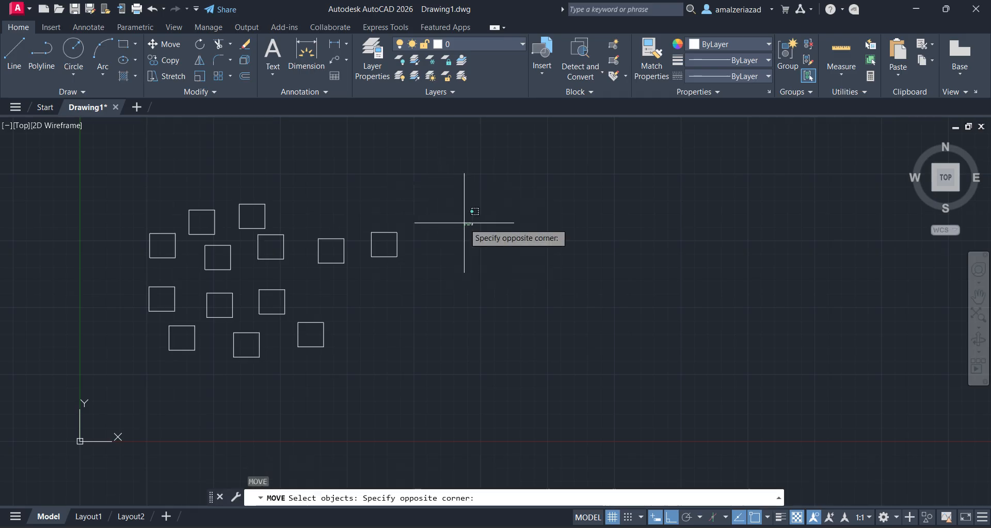
click(359, 302)
key(Return)
click(371, 256)
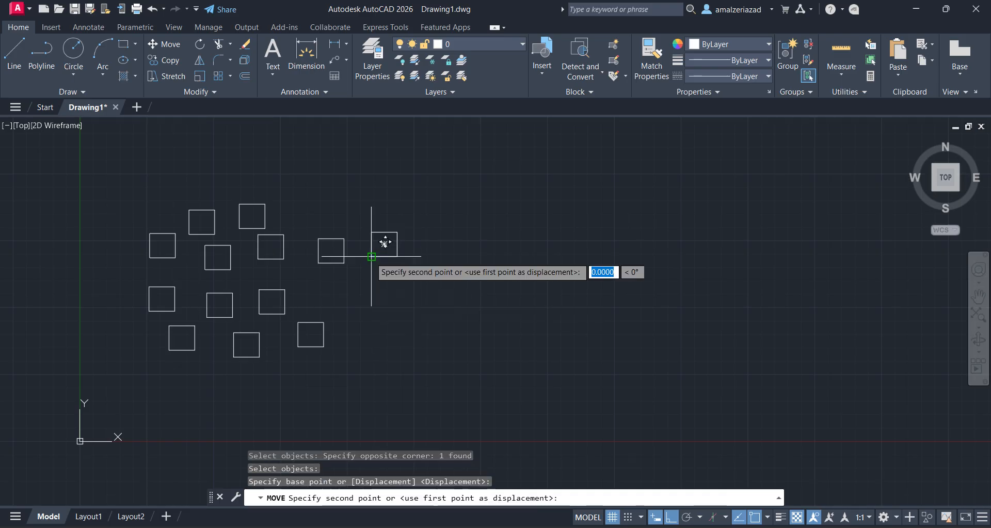
click(494, 286)
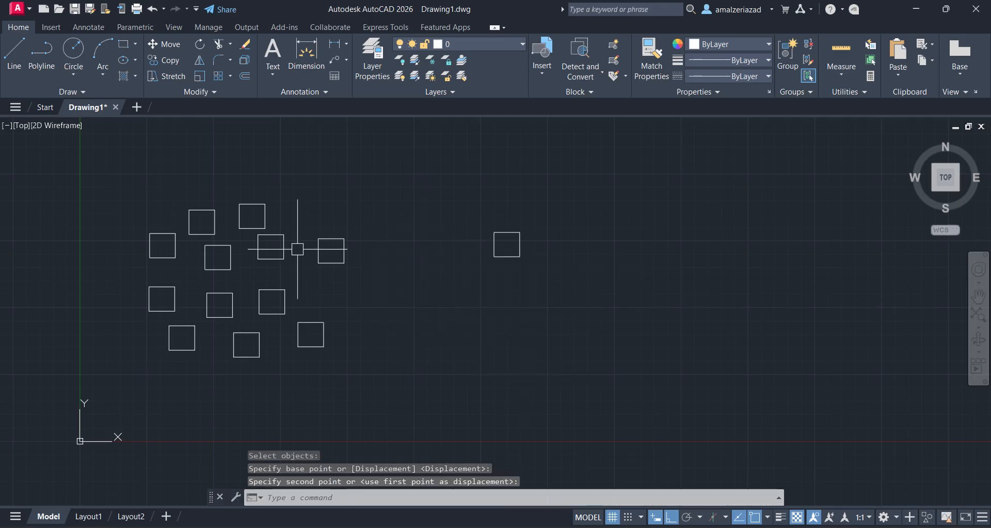
Start Copy first, select the isolated rectangle, and place one copy about 1.7 rectangle widths directly to its left
scroll(522, 237, up, 6)
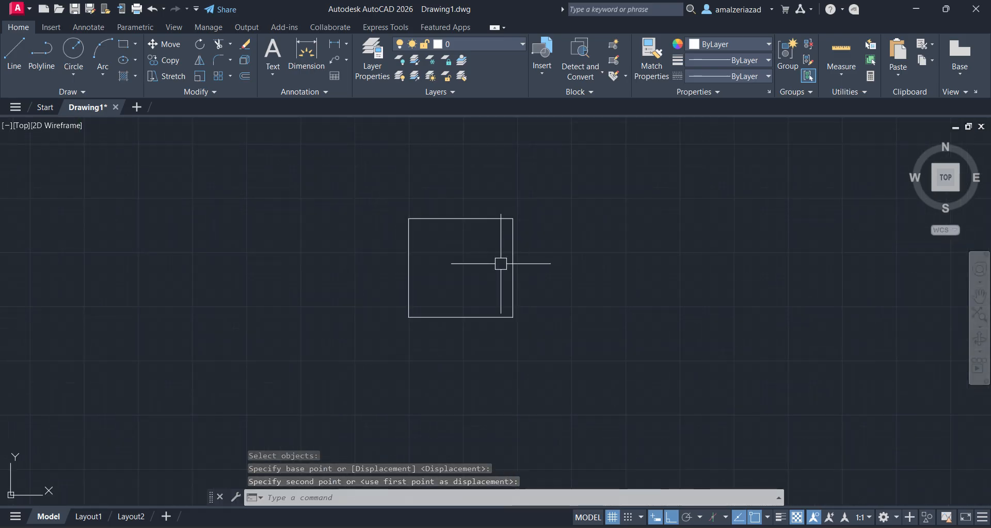
text(co)
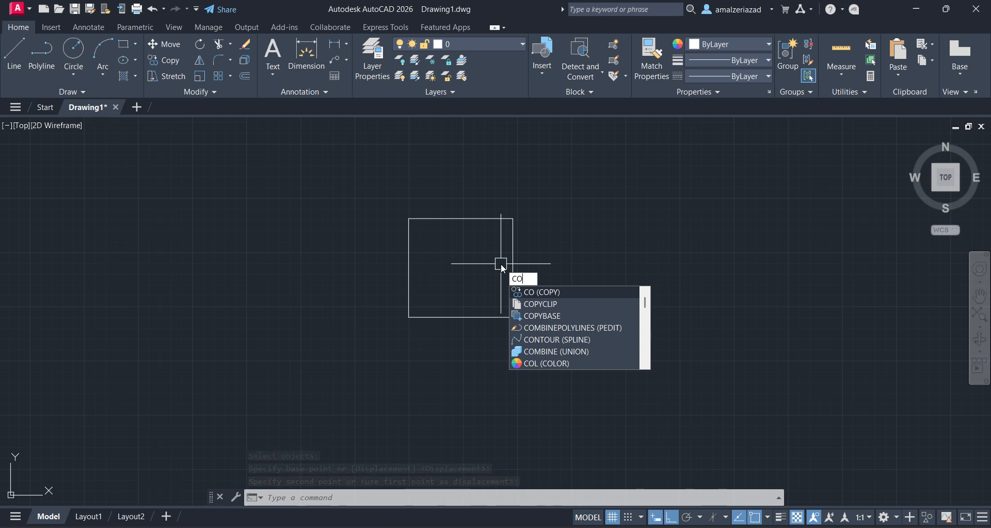
key(Return)
click(548, 200)
click(482, 266)
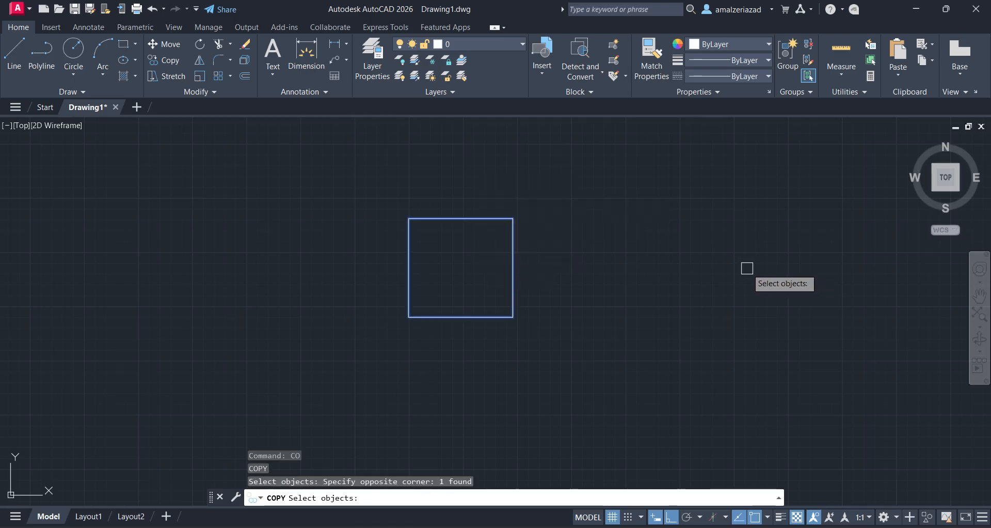
key(Return)
click(722, 265)
click(548, 305)
scroll(543, 342, down, 2)
middle_drag(544, 342, 702, 309)
key(Escape)
Rotate the rightmost rectangle about 30 degrees counterclockwise around its lower-right corner, with Ortho turned off
scroll(564, 369, down, 2)
middle_drag(548, 263, 401, 315)
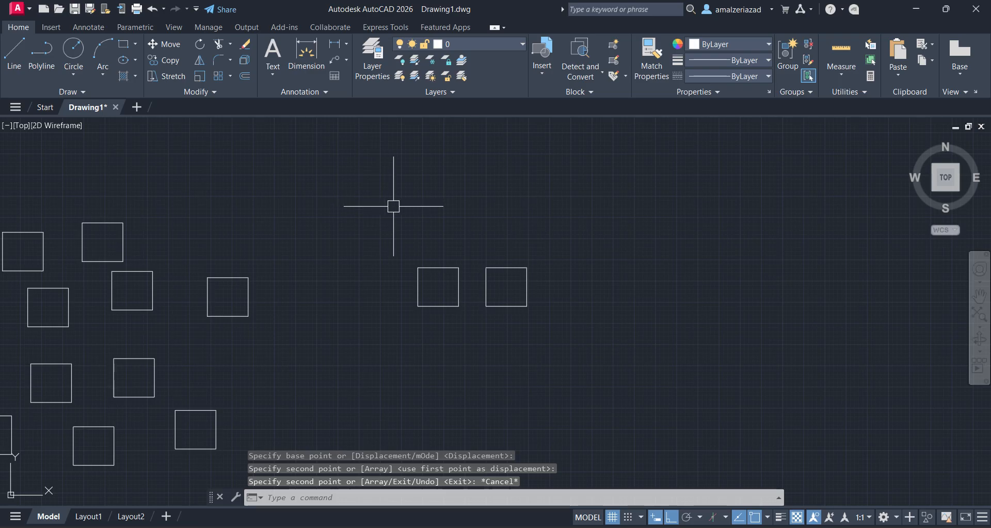
scroll(536, 292, up, 3)
scroll(535, 292, up, 2)
middle_drag(516, 210, 512, 225)
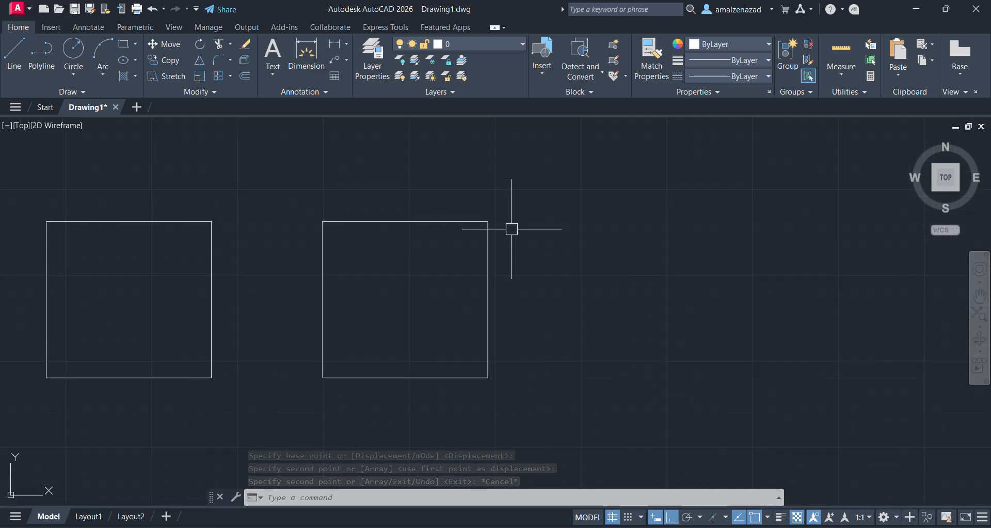
click(542, 208)
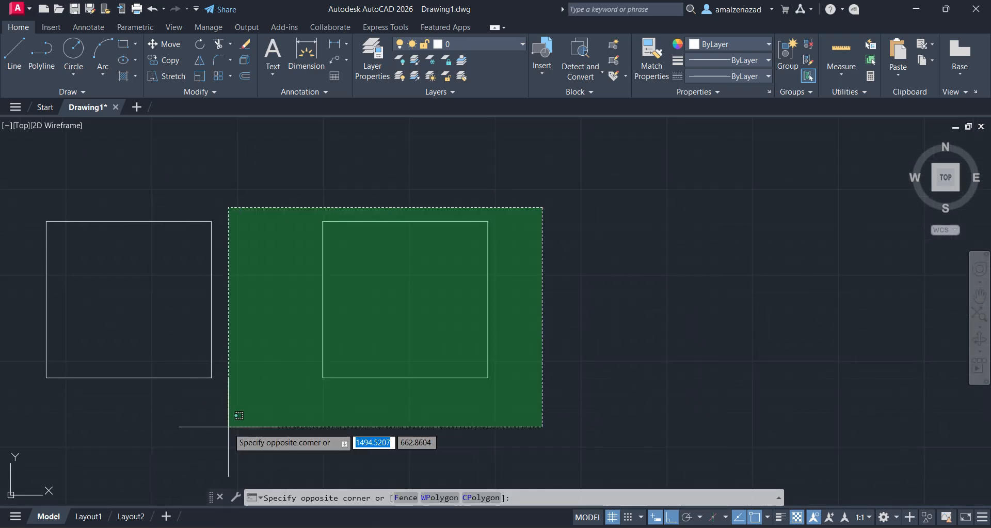
click(227, 421)
click(200, 44)
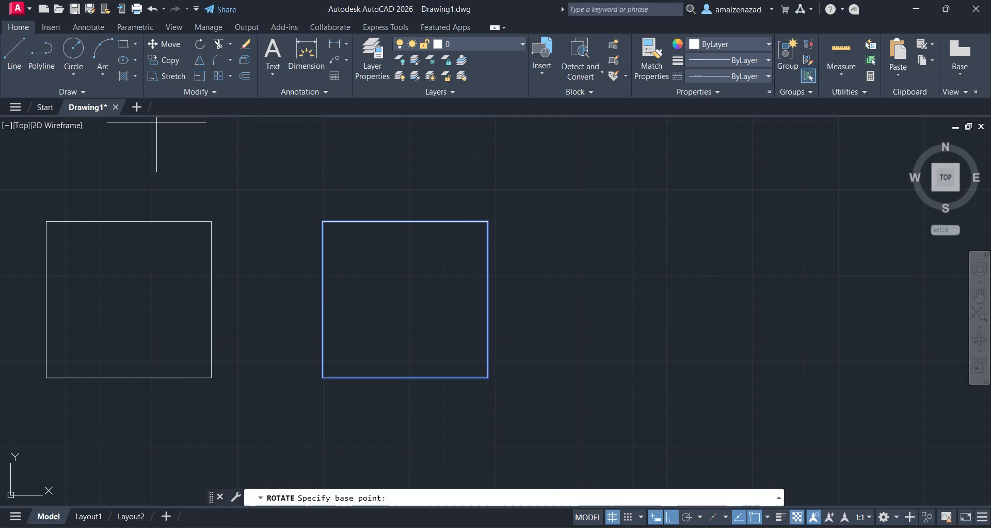
click(489, 378)
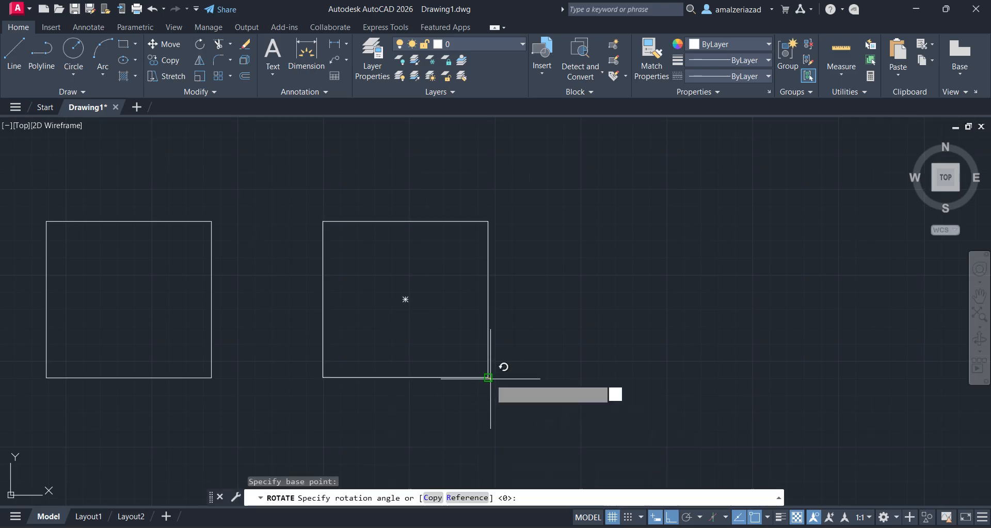
scroll(608, 333, down, 6)
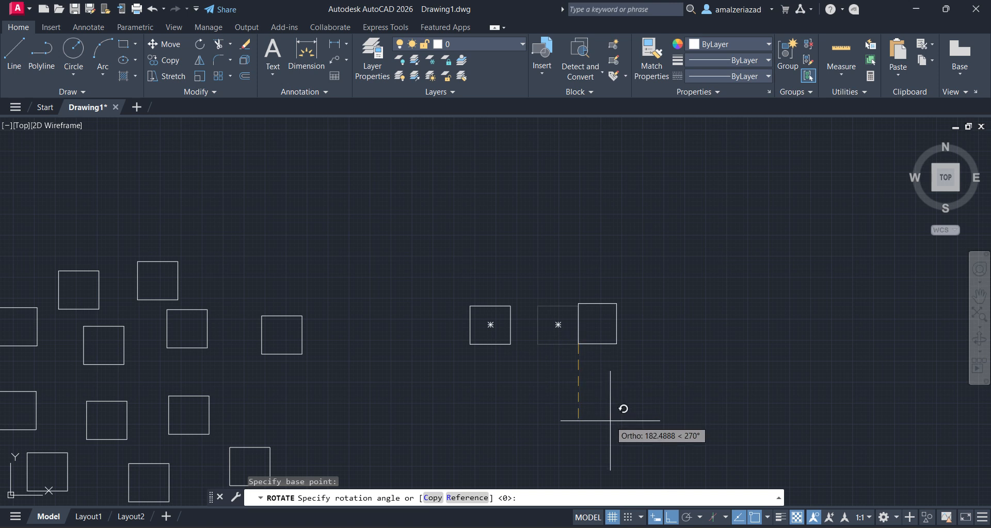
click(673, 520)
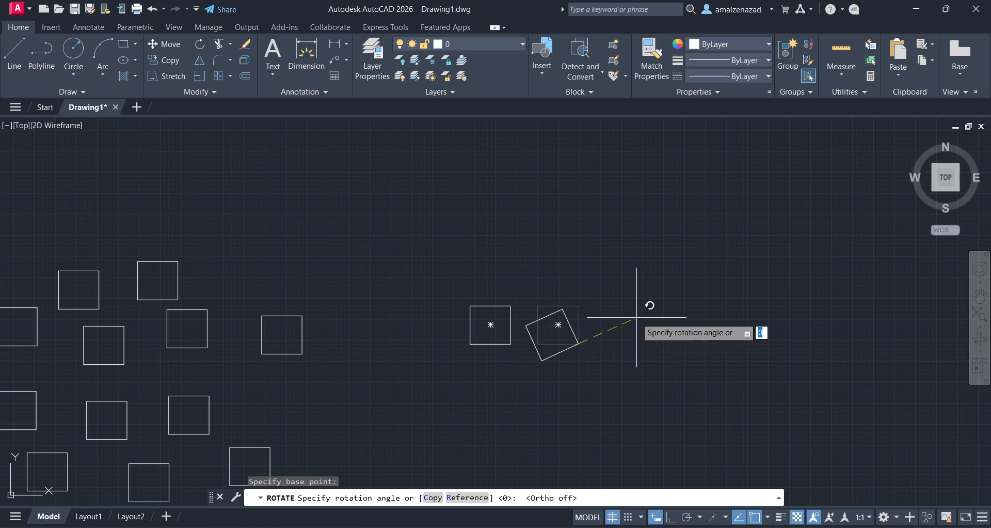
key(Return)
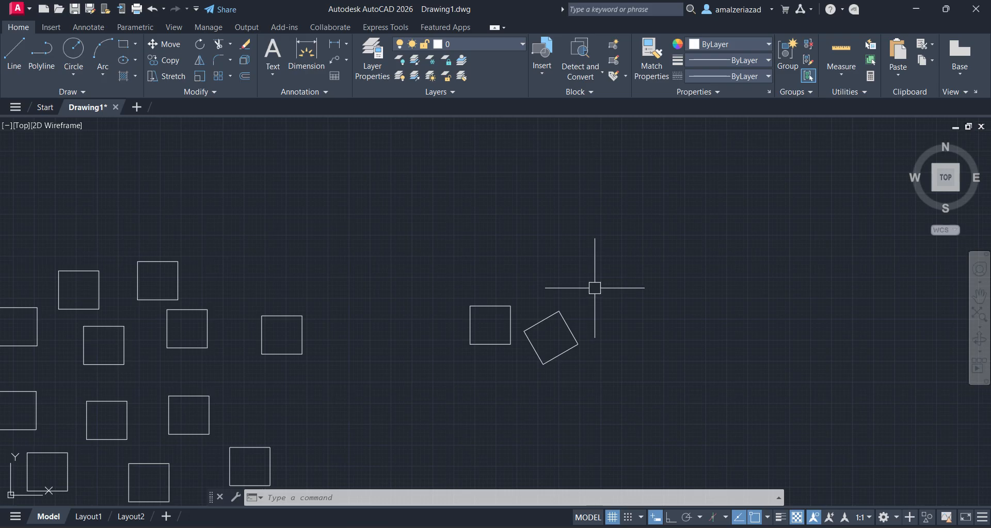
Rotate the unrotated one of the two isolated rectangles 30 degrees counterclockwise around its lower-right corner, selecting it before starting Rotate
scroll(584, 312, up, 2)
middle_drag(584, 312, 491, 298)
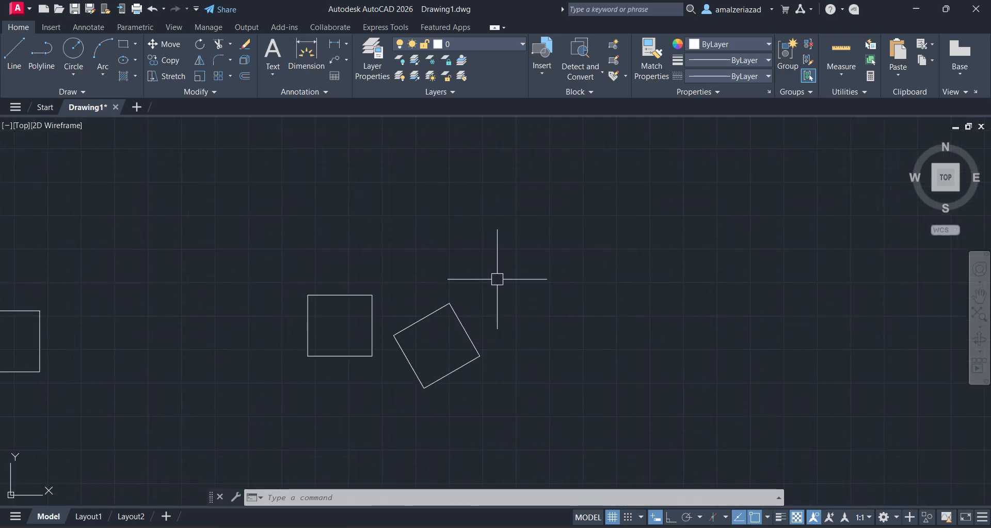
click(372, 277)
click(294, 384)
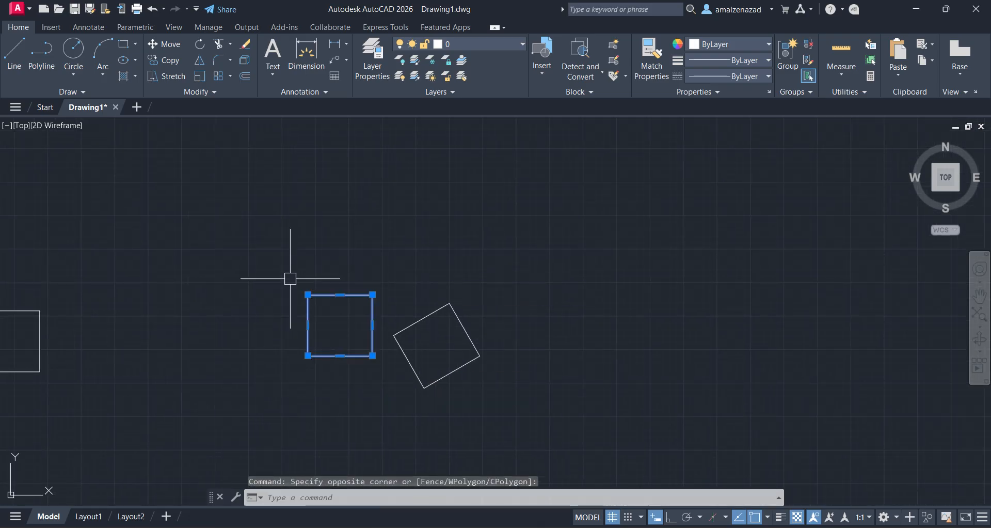
click(200, 44)
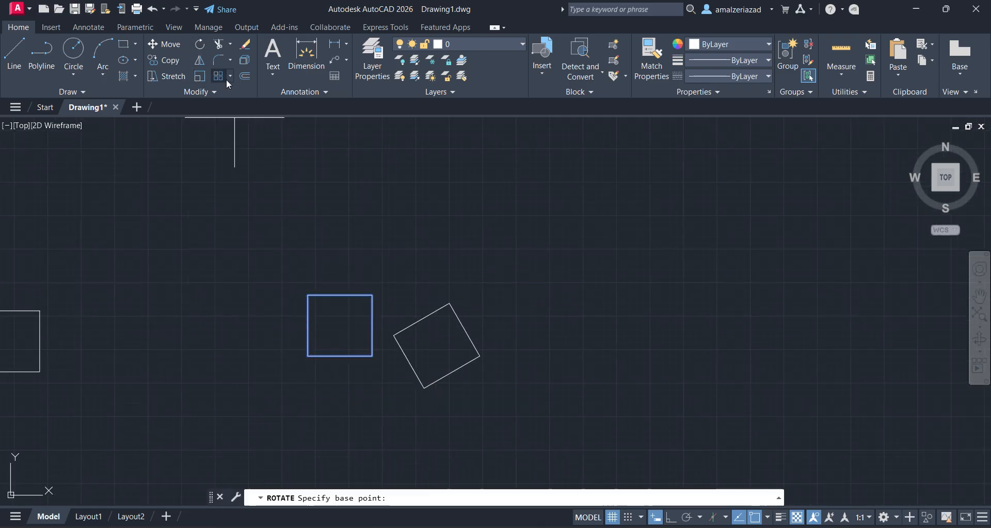
click(372, 356)
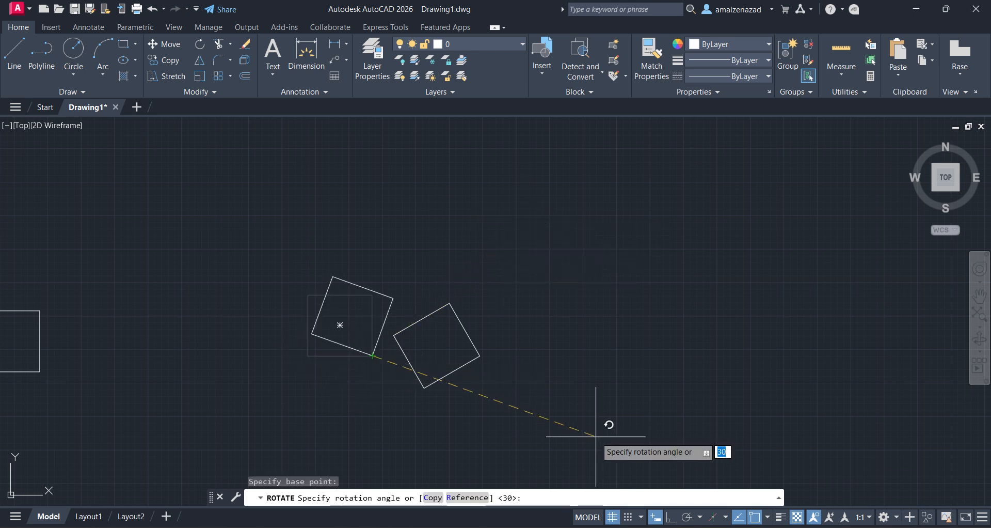
key(Return)
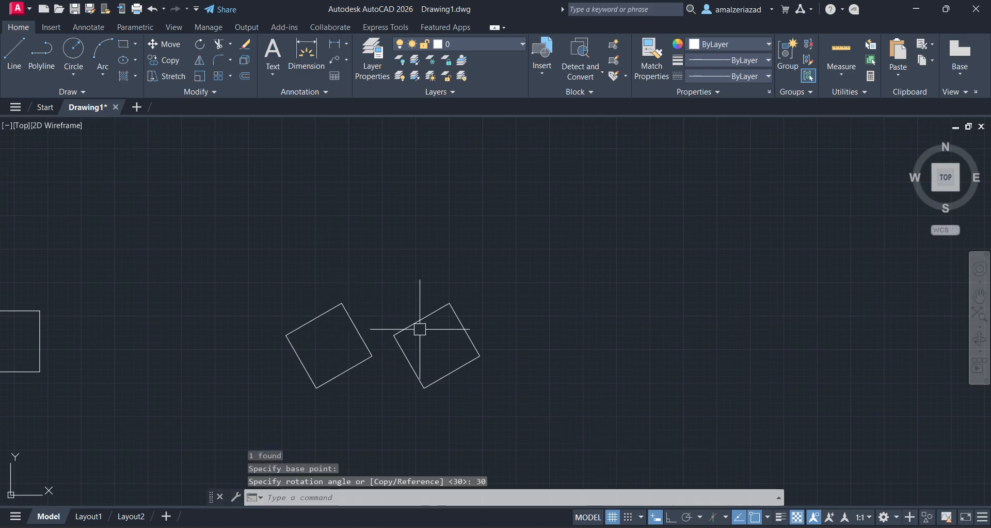
scroll(415, 335, up, 2)
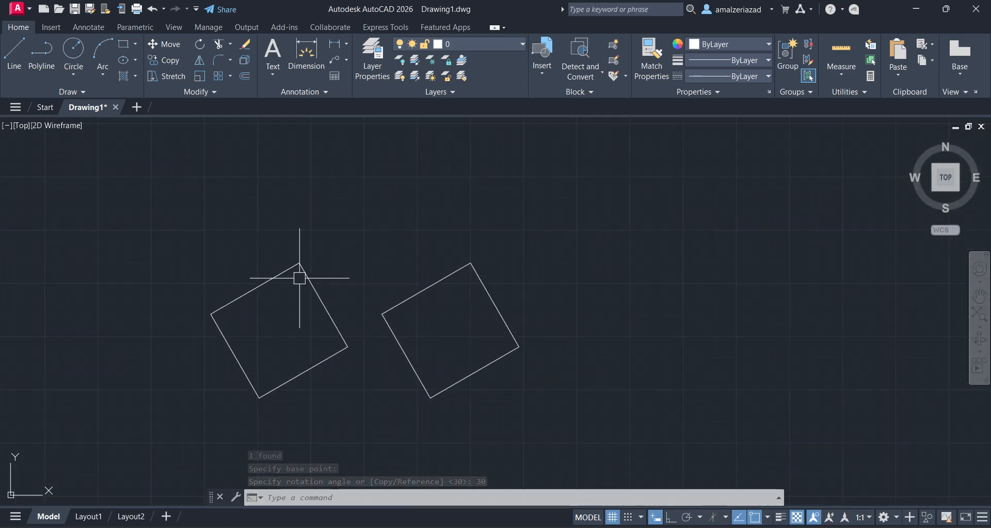
scroll(390, 299, down, 4)
middle_drag(401, 306, 497, 322)
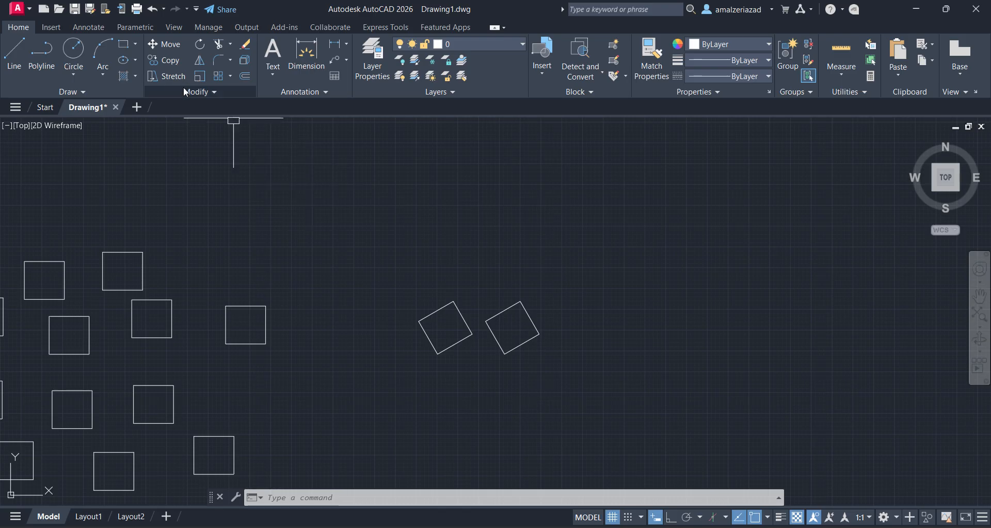
scroll(542, 349, up, 2)
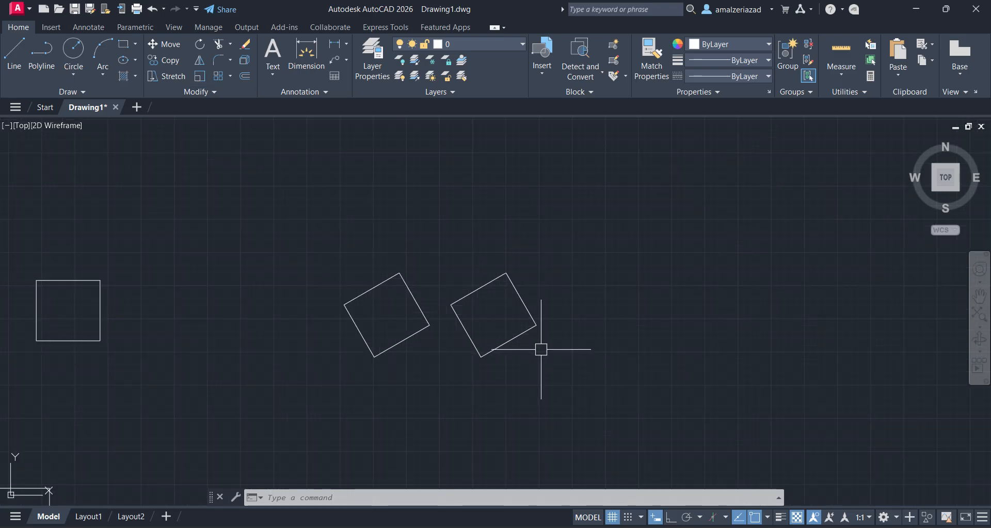
scroll(541, 349, up, 2)
middle_drag(605, 317, 449, 328)
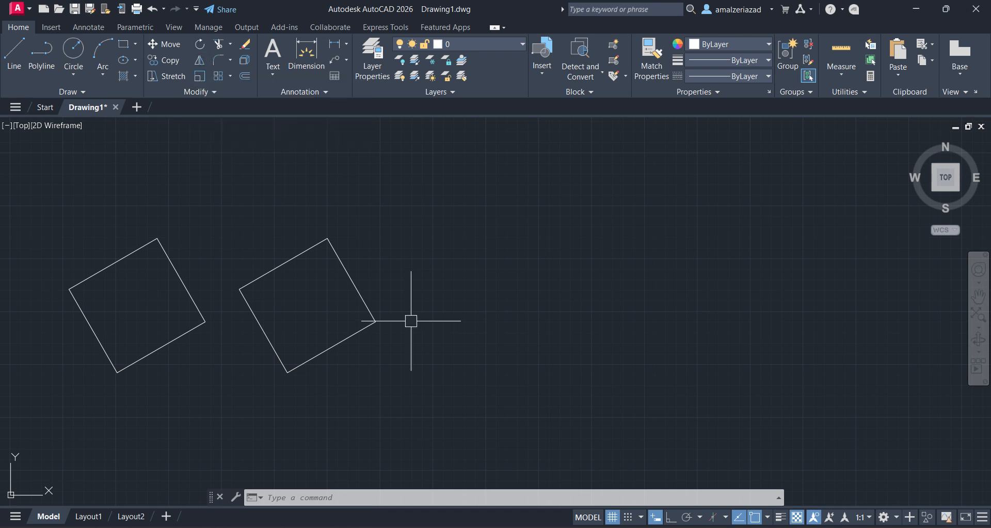
text(mi)
key(Return)
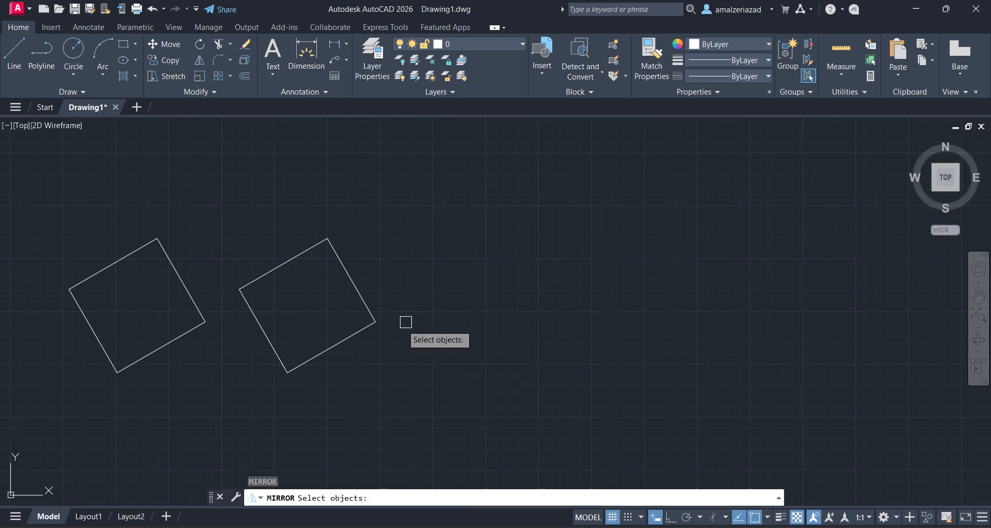
key(Escape)
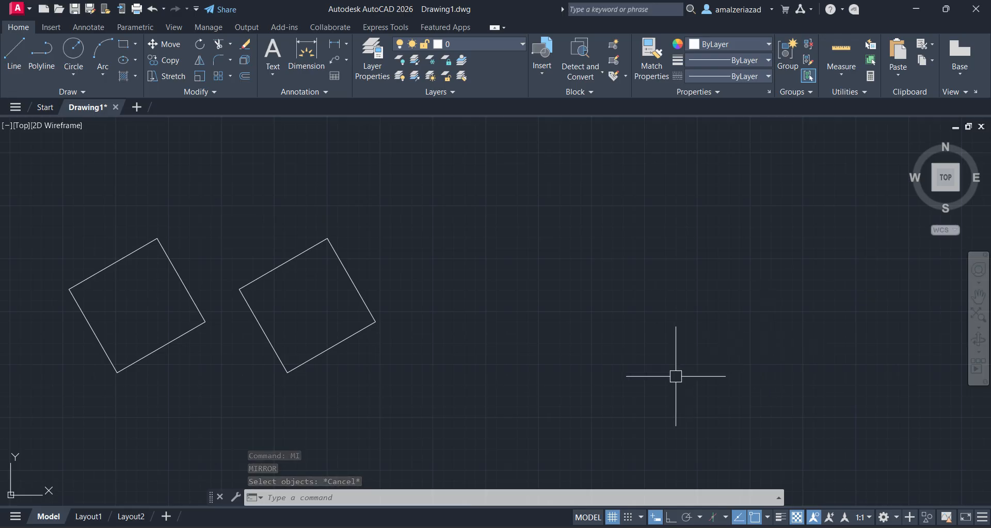
Draw a vertical line to the right of the two rotated rectangles, extending above and below them, with Ortho turned on
click(14, 55)
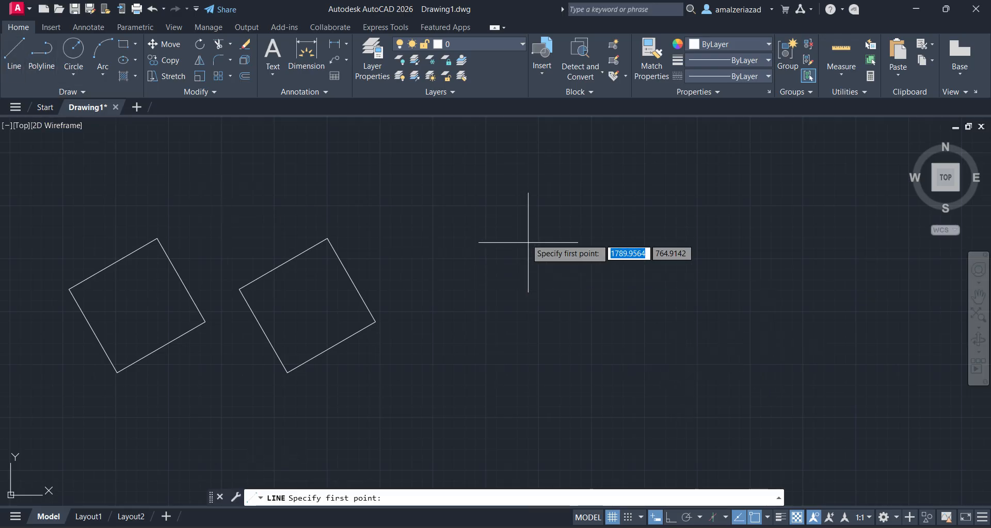
click(450, 171)
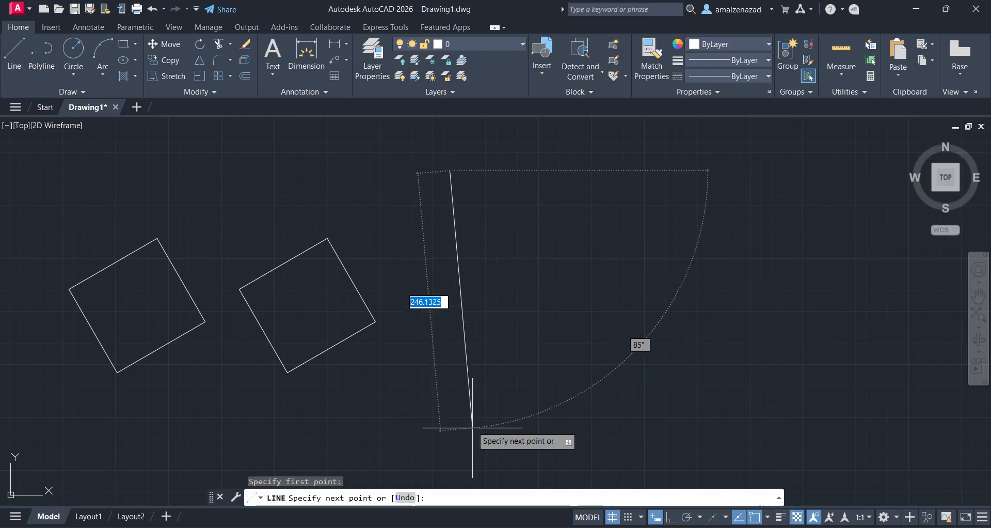
click(671, 517)
click(457, 408)
key(Return)
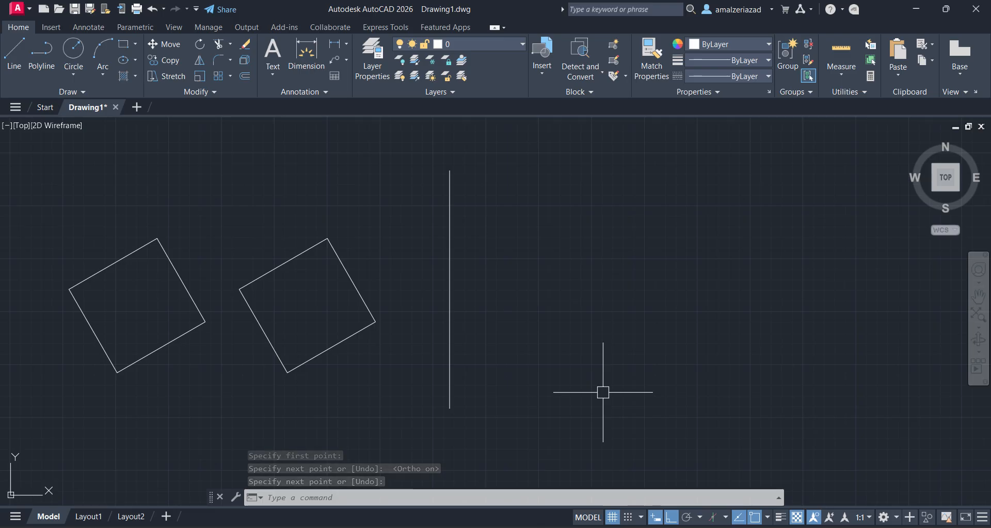
Delete the left one of the two rotated rectangles
scroll(474, 358, down, 2)
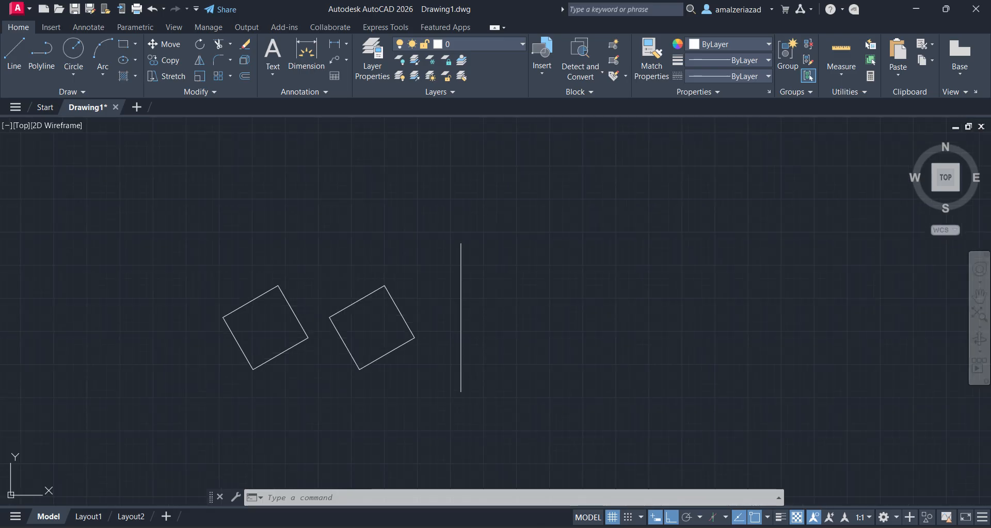
scroll(336, 362, up, 2)
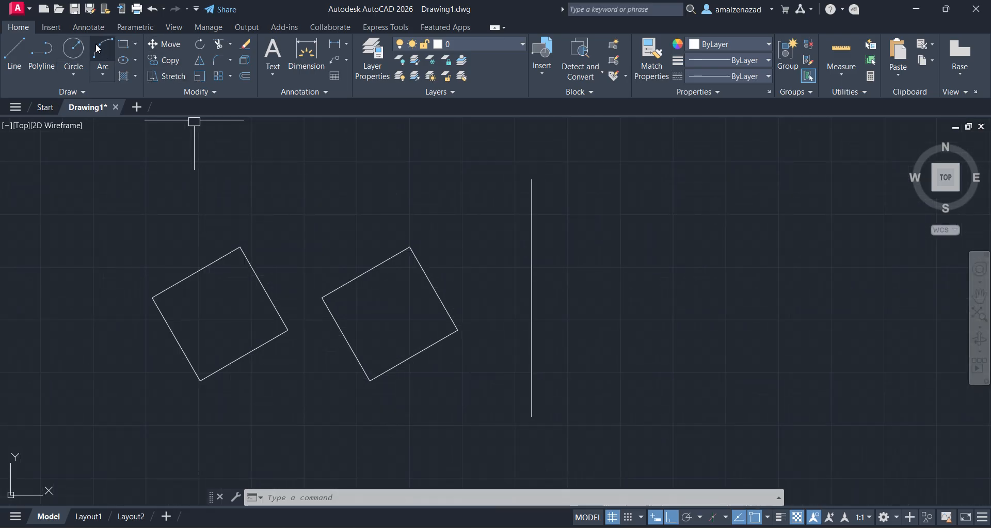
click(319, 218)
click(145, 341)
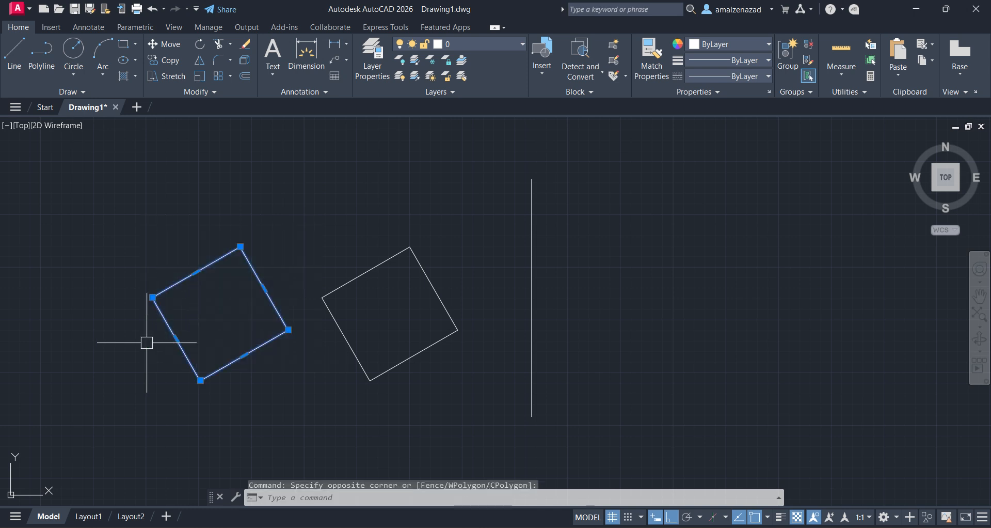
key(Delete)
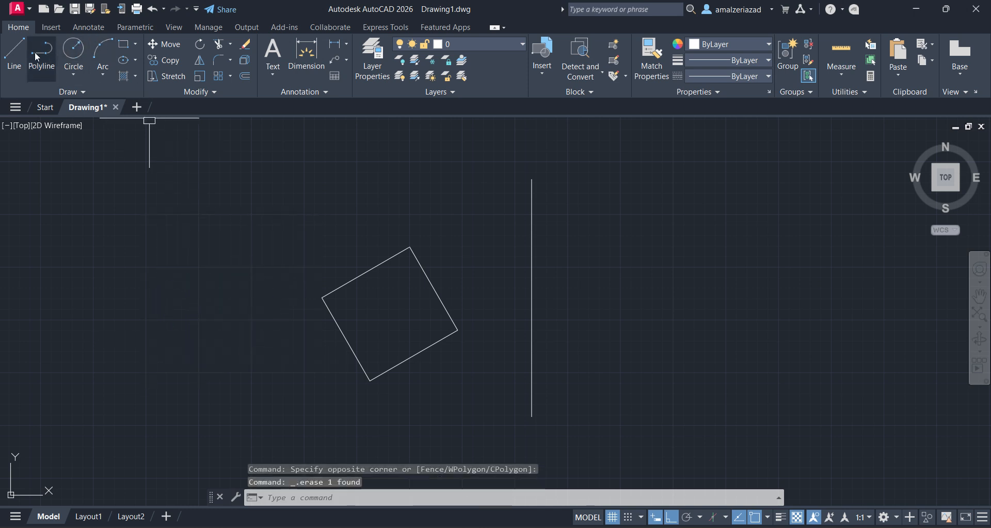
Draw two connected lines inside the rotated rectangle, from its right edge's midpoint to its center and on to its lower edge's midpoint
click(14, 54)
click(433, 290)
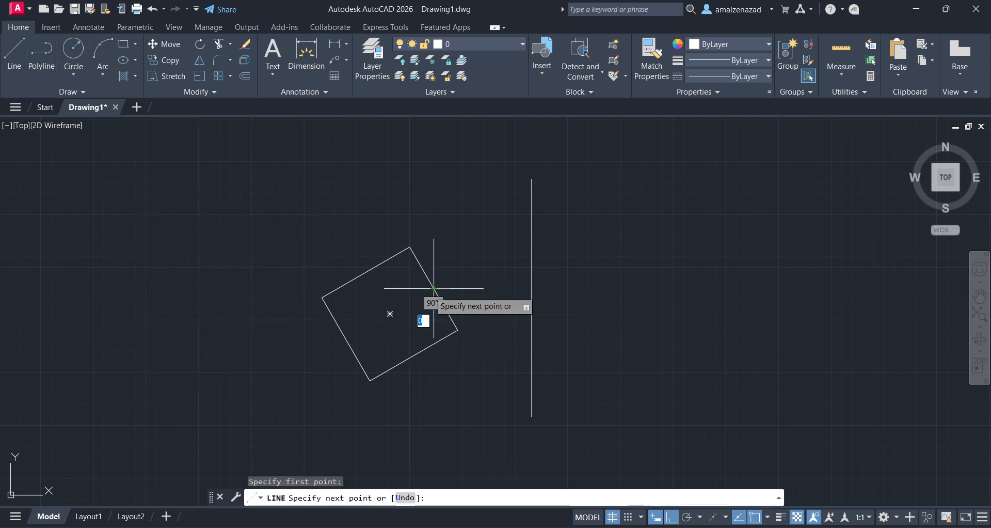
click(390, 313)
click(414, 354)
key(Escape)
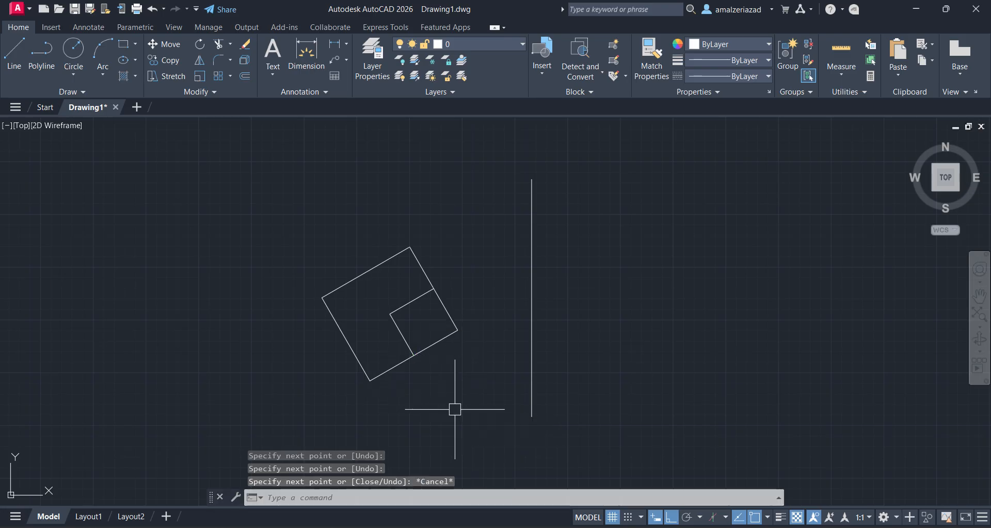
Mirror the rotated rectangle and its inner lines across the vertical line, choosing Yes to erase the source objects
click(463, 195)
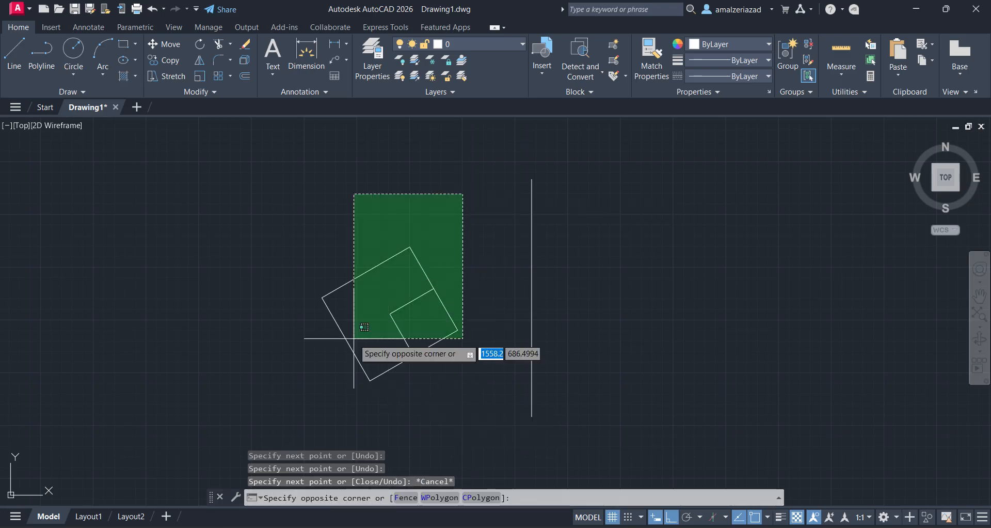
click(266, 355)
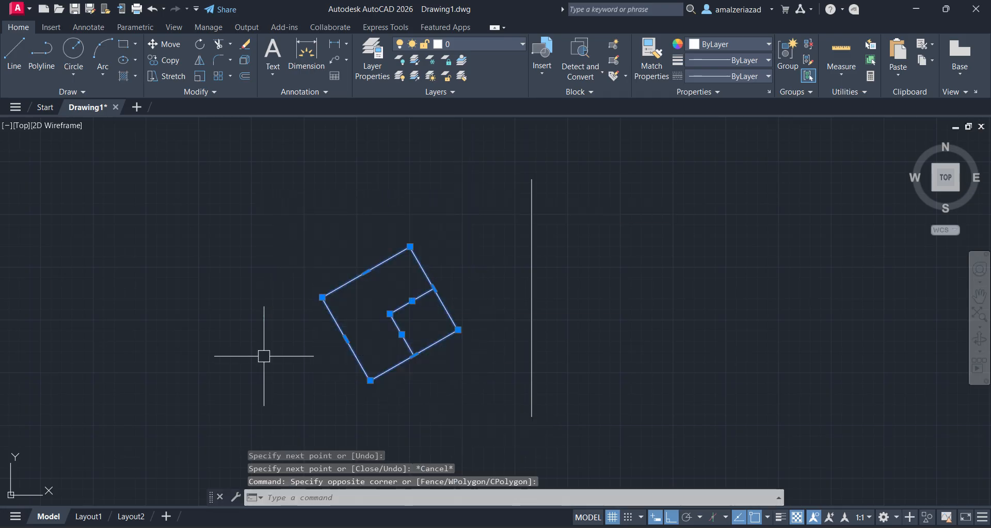
click(201, 57)
click(532, 178)
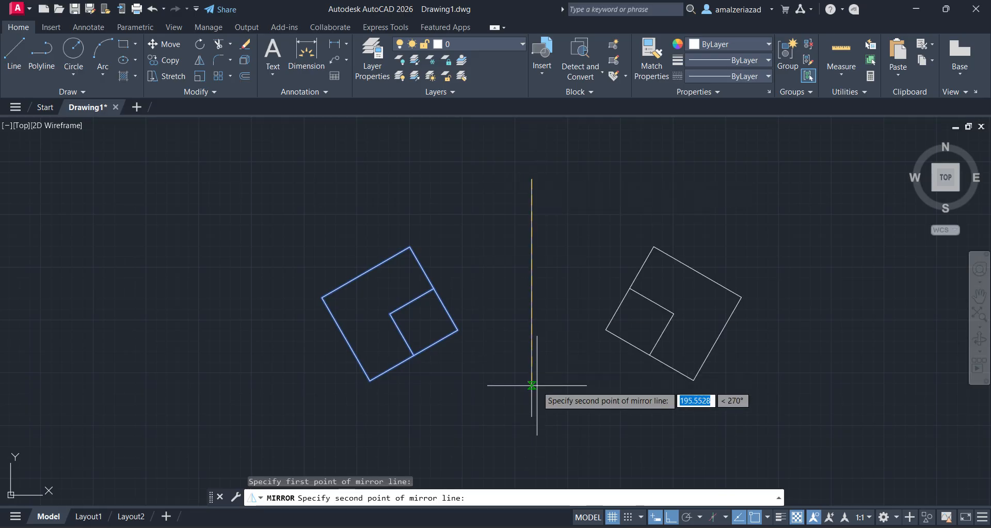
click(532, 411)
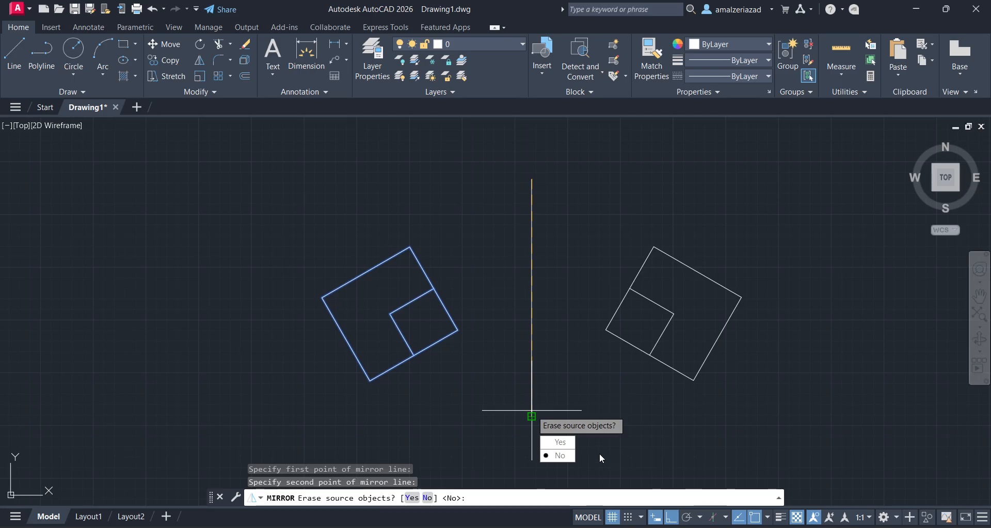
click(573, 446)
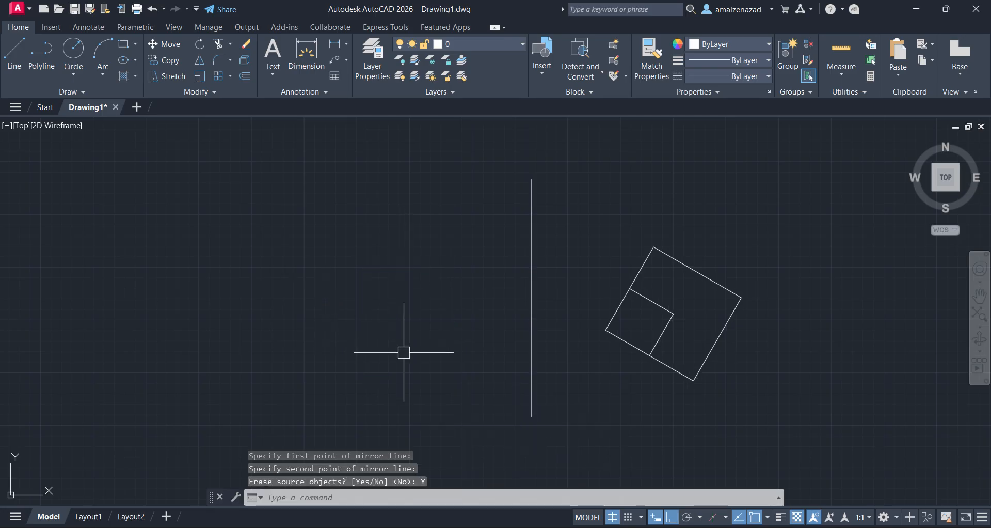
Mirror the rectangle and its inner lines back across the vertical line with the MI alias, choosing No to keep the source objects
click(779, 213)
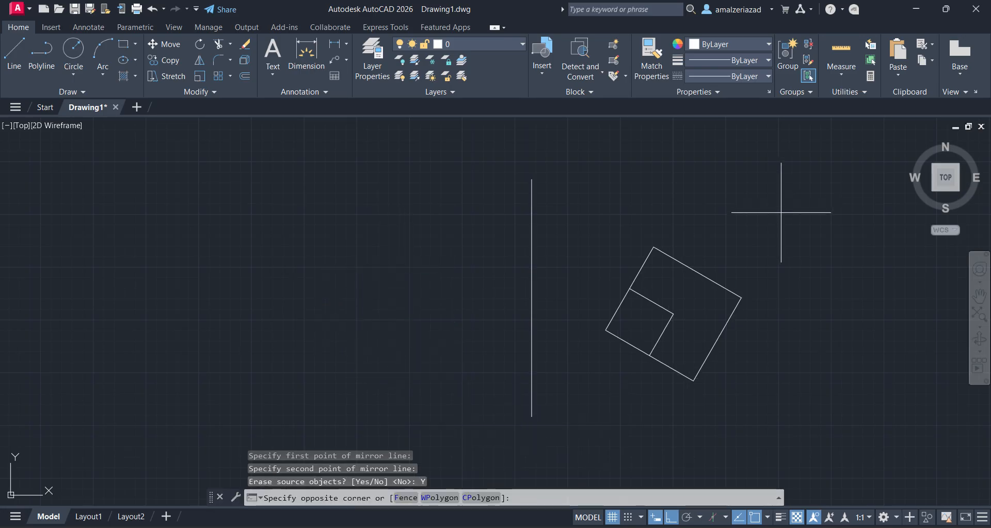
click(599, 404)
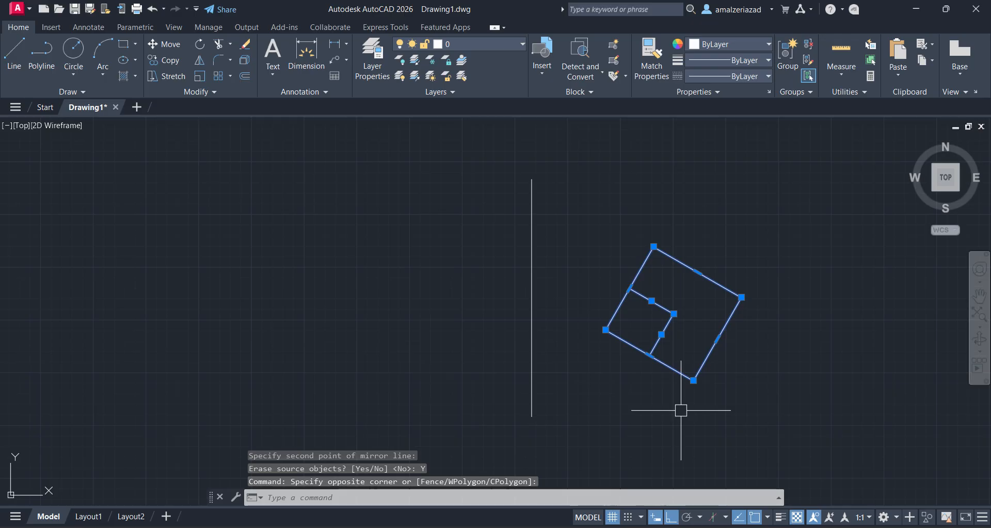
text(mi)
key(Return)
click(532, 416)
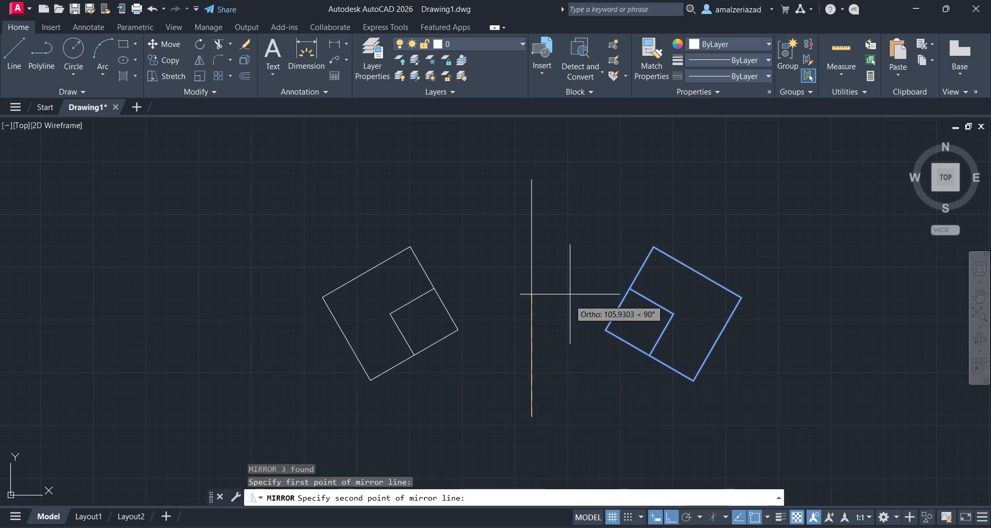
click(532, 179)
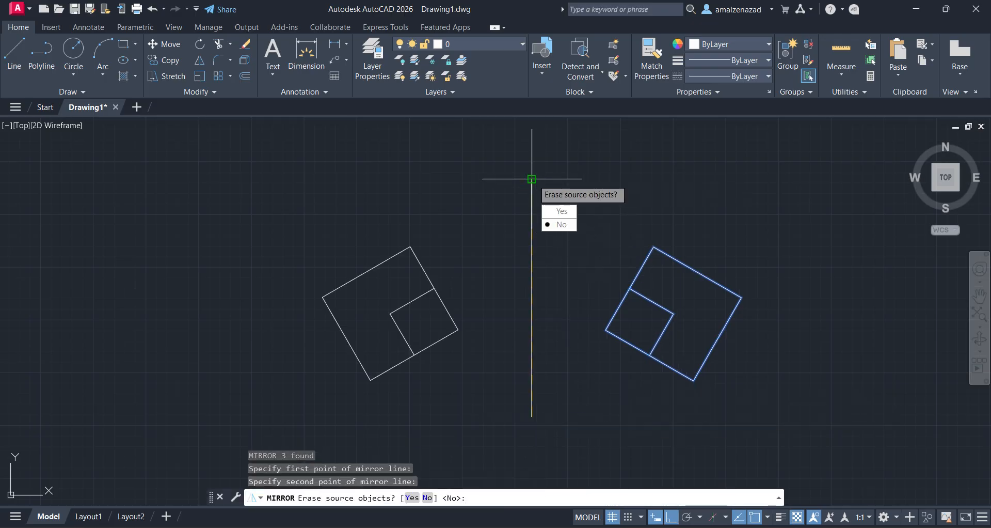
click(560, 224)
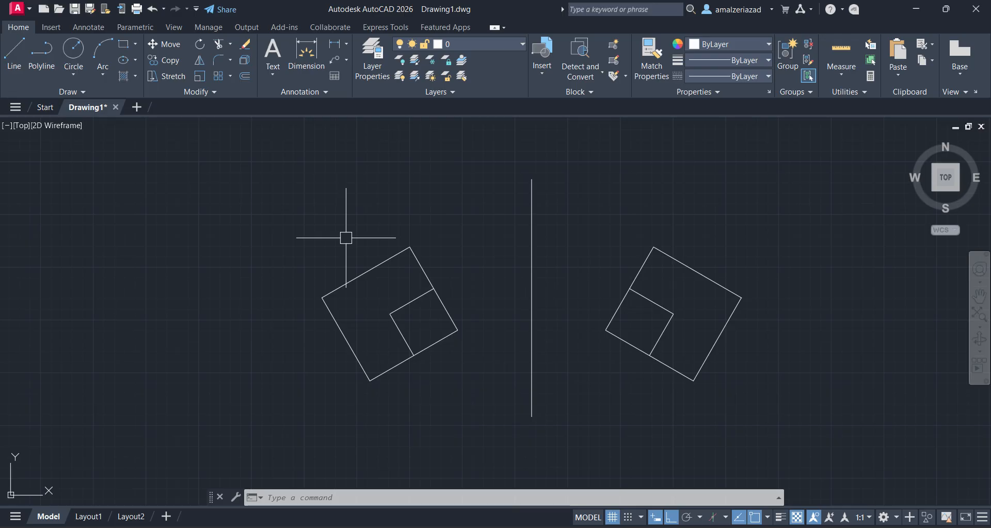
scroll(658, 305, down, 2)
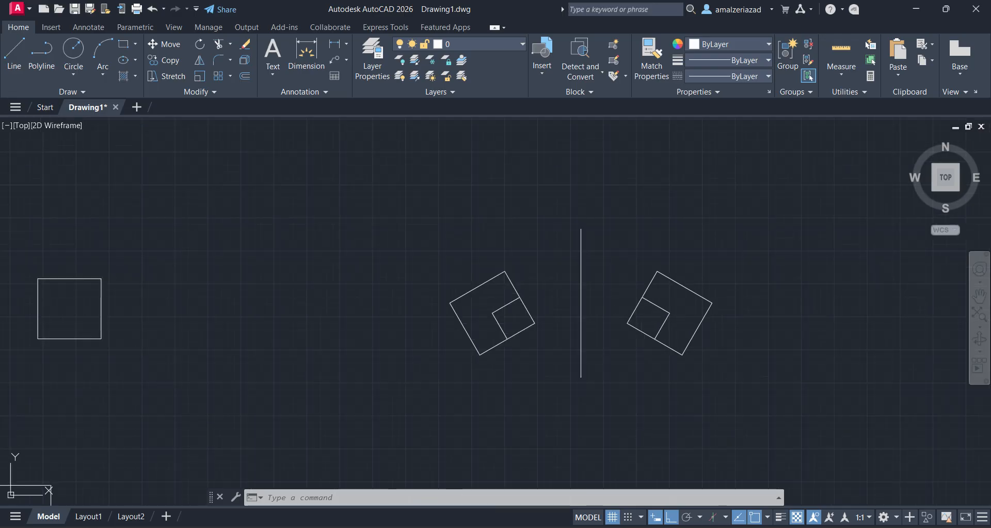
middle_drag(662, 309, 615, 307)
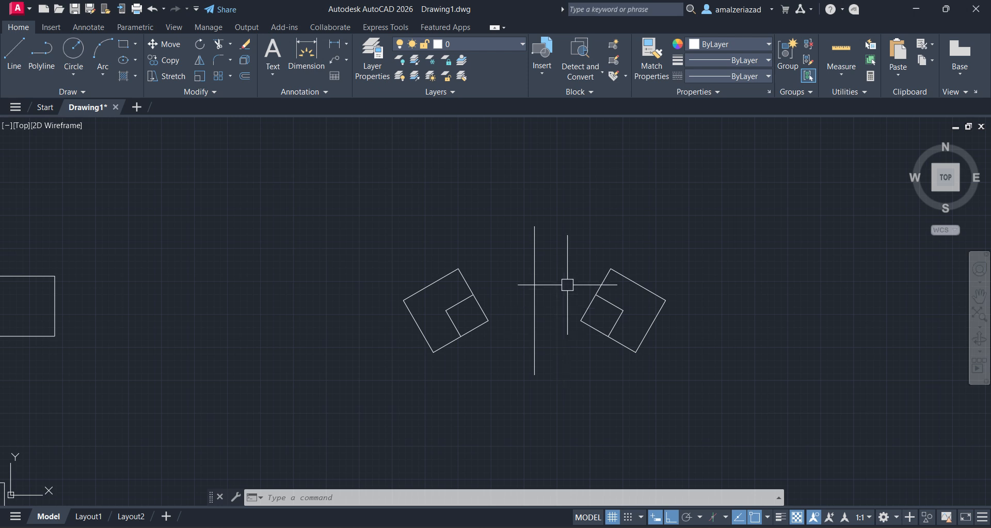
scroll(586, 302, up, 2)
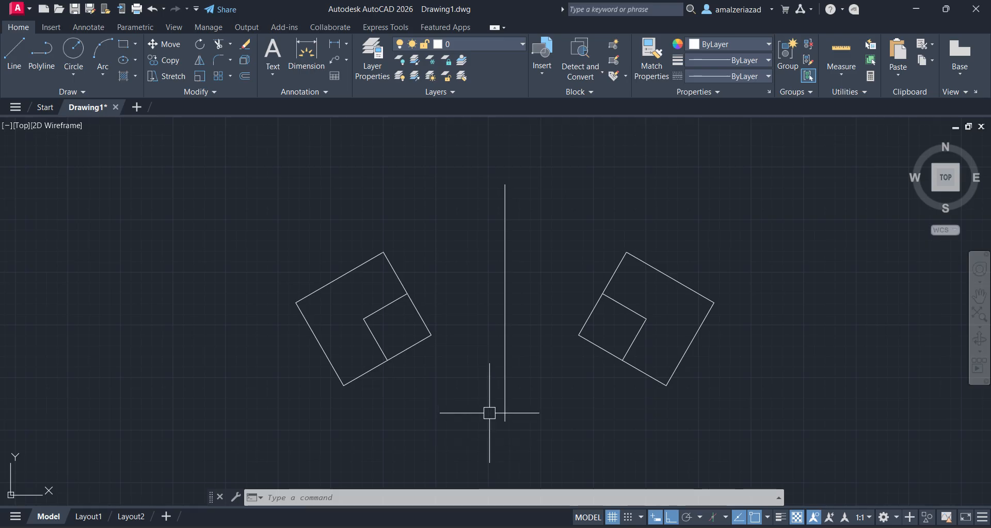
middle_drag(487, 386, 518, 272)
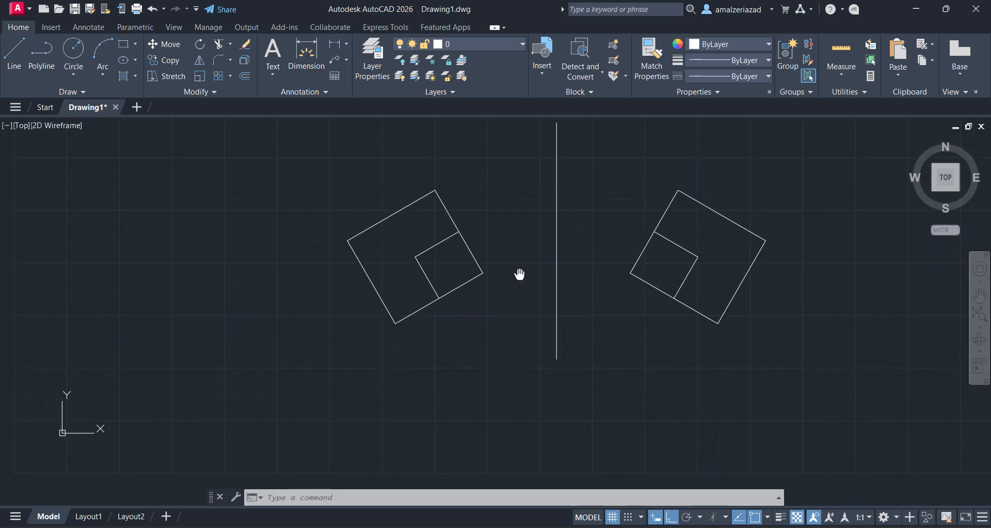
scroll(519, 277, down, 2)
click(513, 207)
click(373, 325)
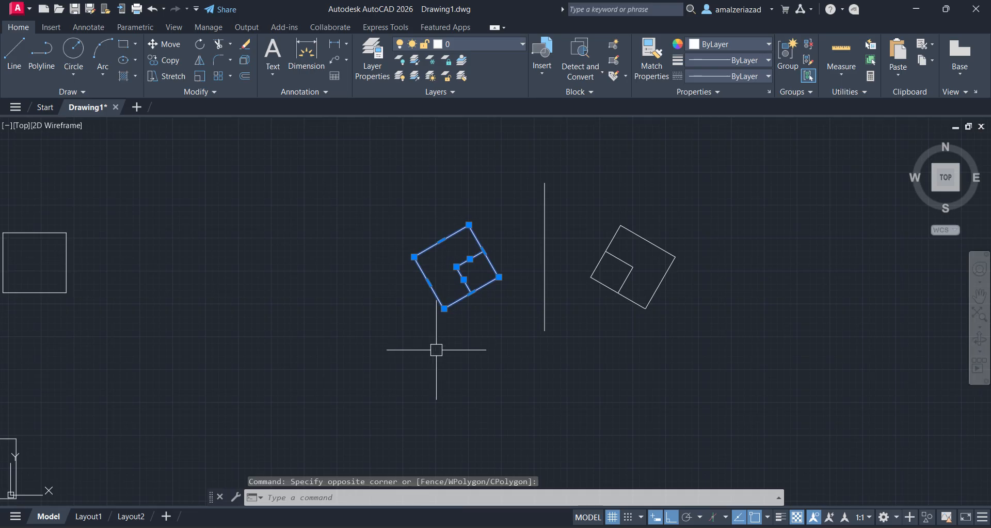
key(Escape)
Draw a short horizontal line across the lower corner of the left rotated rectangle, joining its left and lower edges
click(14, 51)
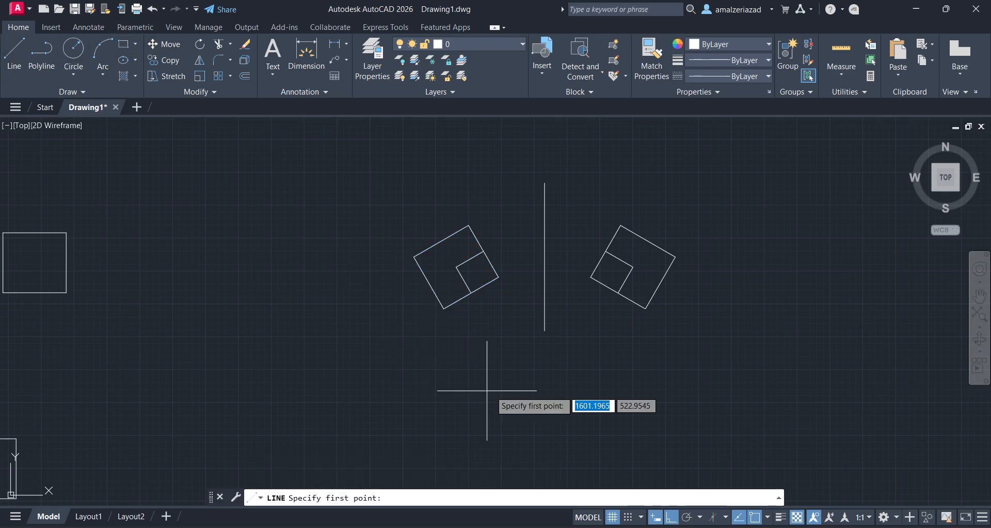
scroll(454, 310, up, 2)
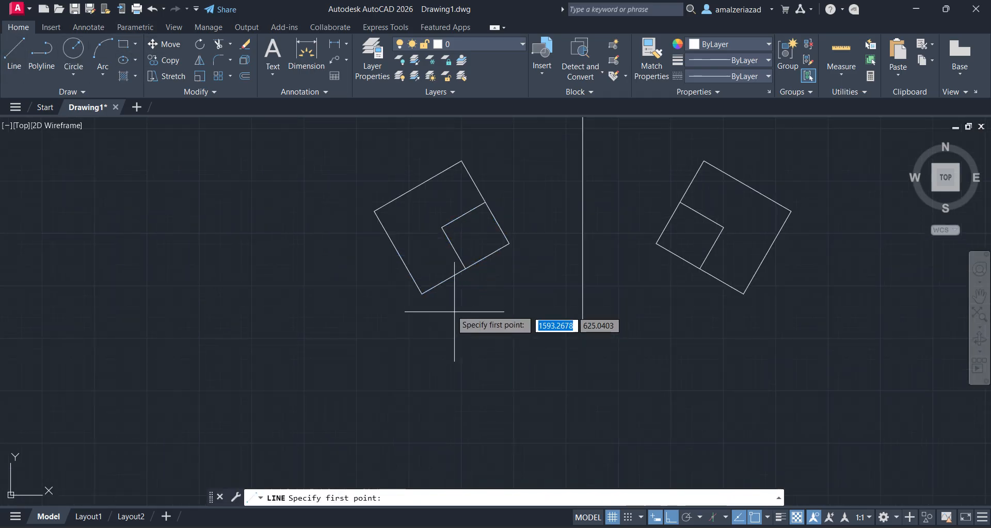
click(411, 274)
scroll(428, 263, up, 6)
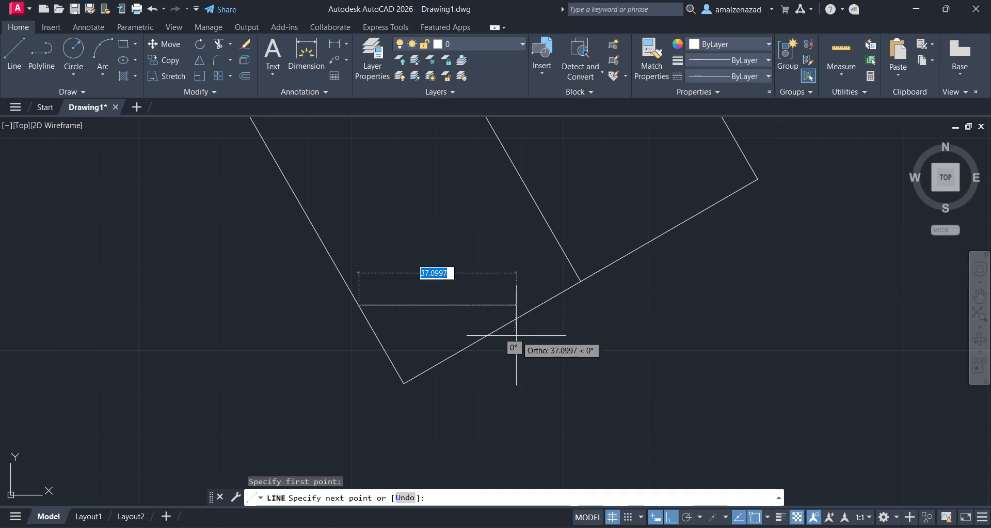
click(539, 312)
key(Escape)
scroll(559, 338, down, 6)
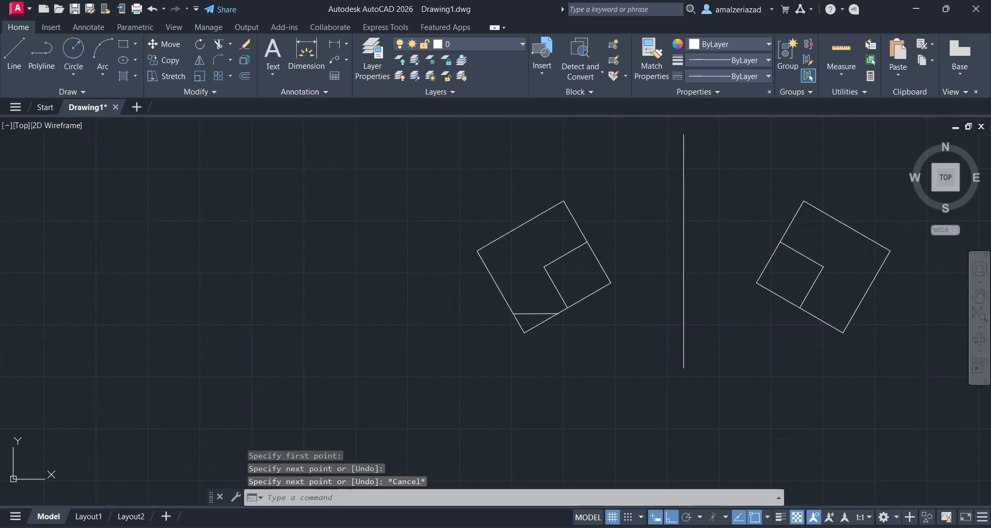
Mirror the left rotated rectangle and its inner lines across a horizontal line below it, keeping the source objects
click(618, 182)
click(407, 375)
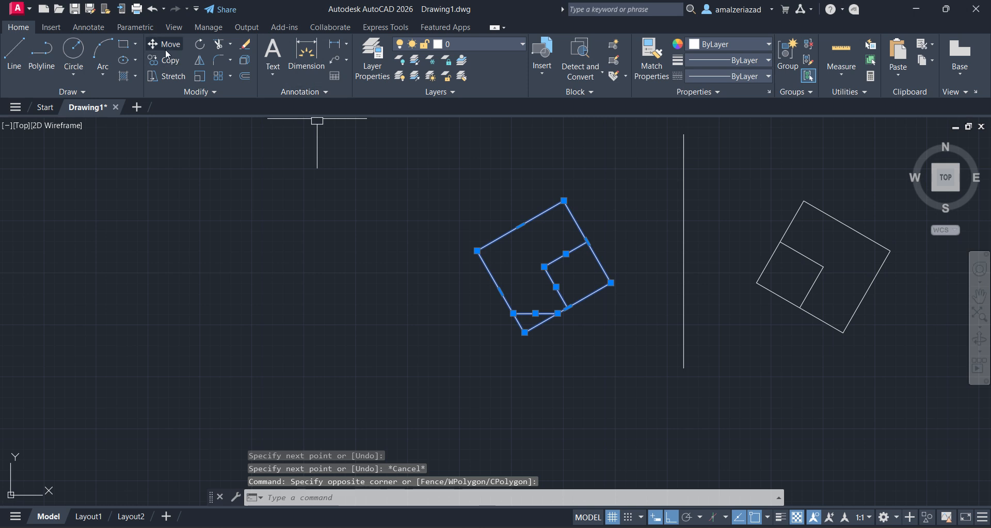
click(200, 61)
middle_drag(599, 420, 607, 377)
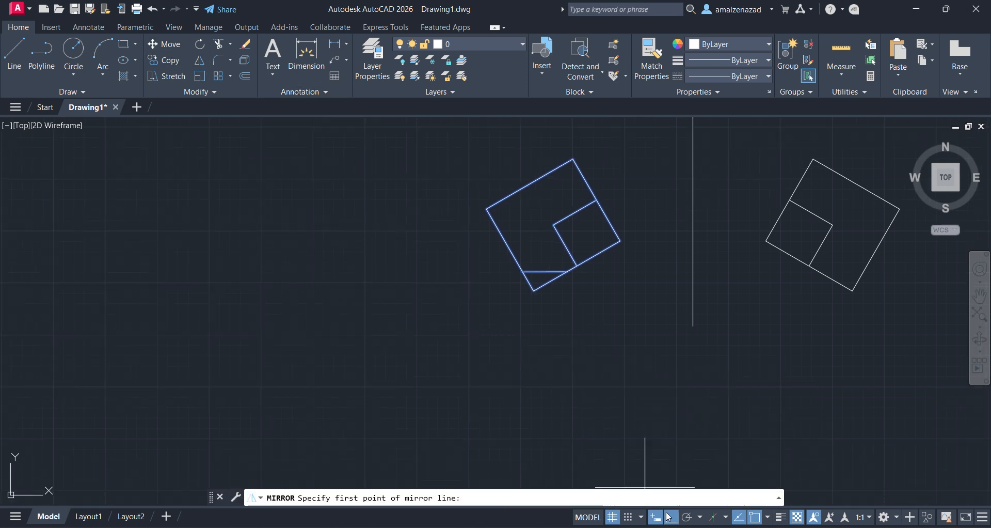
click(414, 368)
click(591, 367)
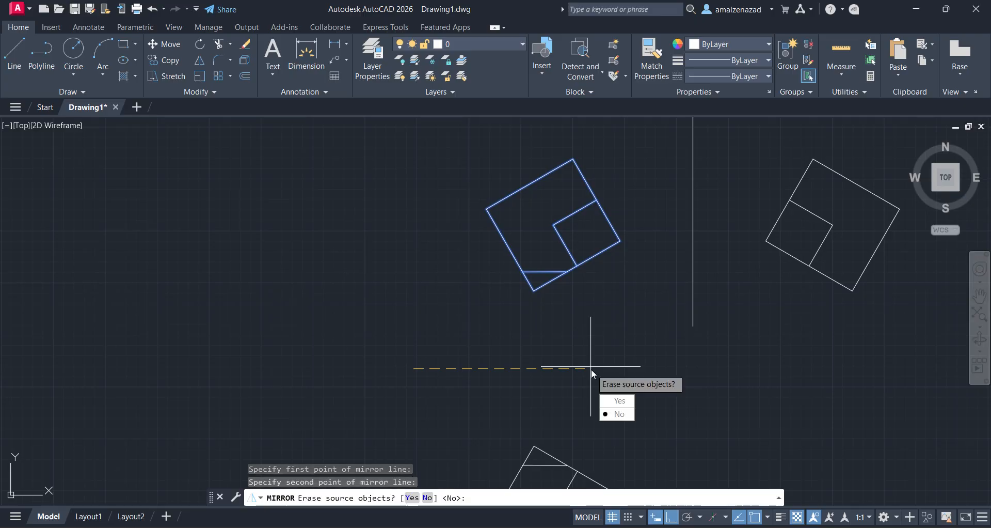
key(Return)
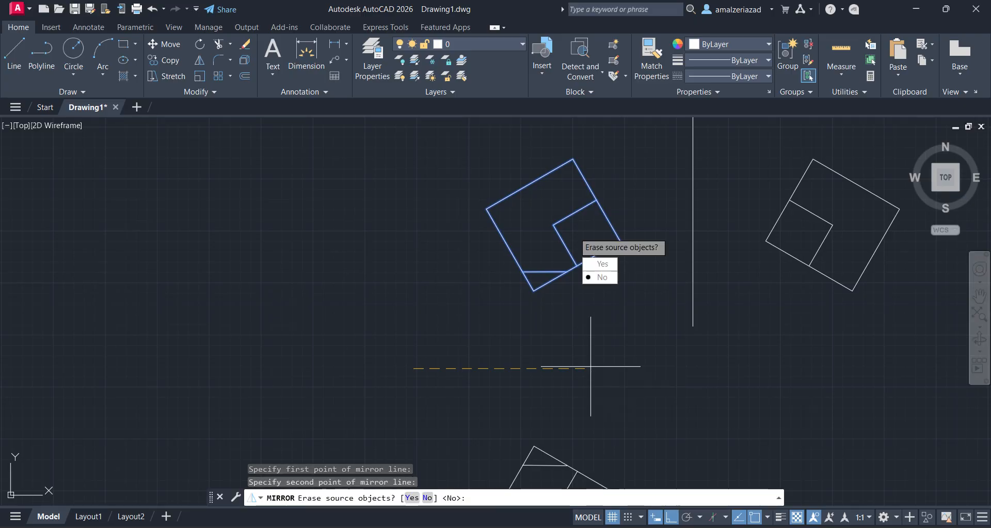
key(Return)
scroll(580, 252, down, 4)
scroll(595, 313, up, 2)
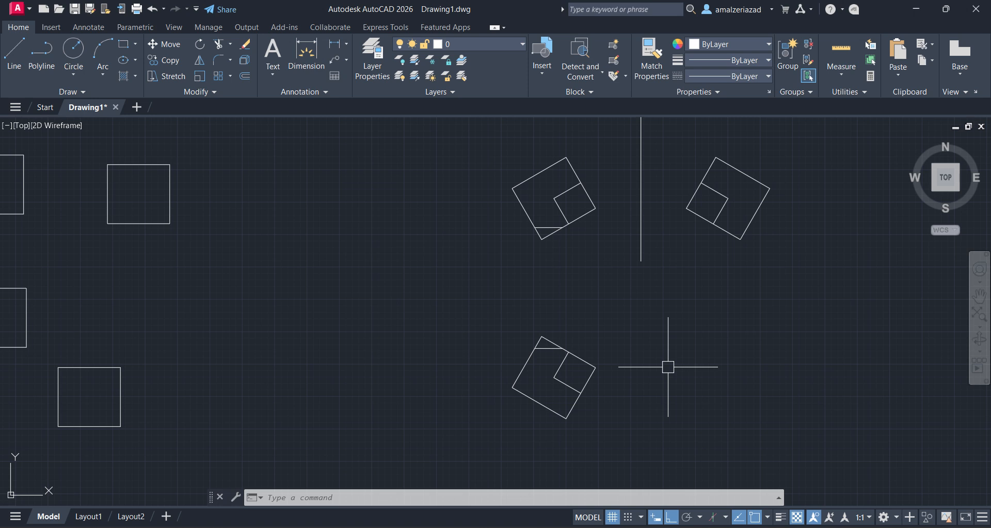
Draw a circle of about 92 radius left of the rotated rectangles, and a smaller circle centered on its top quadrant
middle_drag(668, 367, 638, 438)
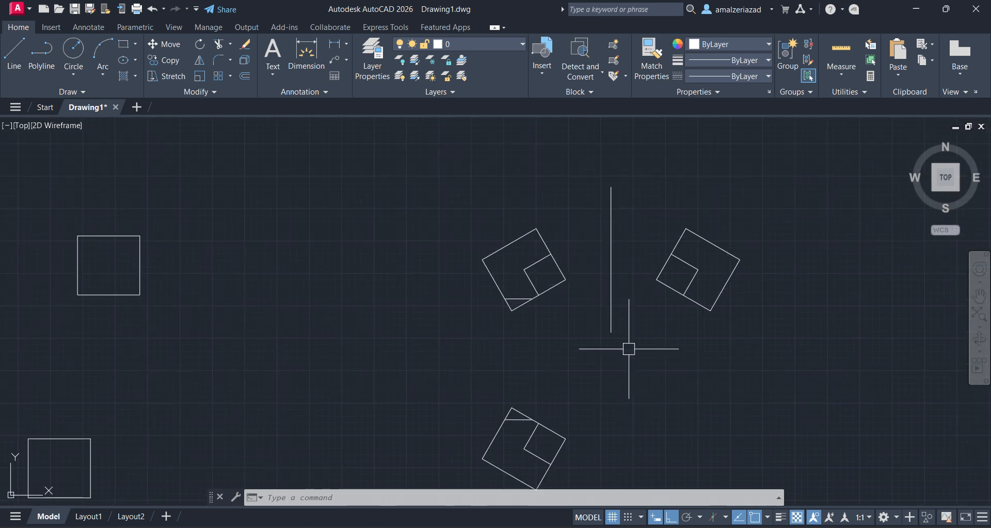
click(75, 55)
click(325, 280)
click(371, 318)
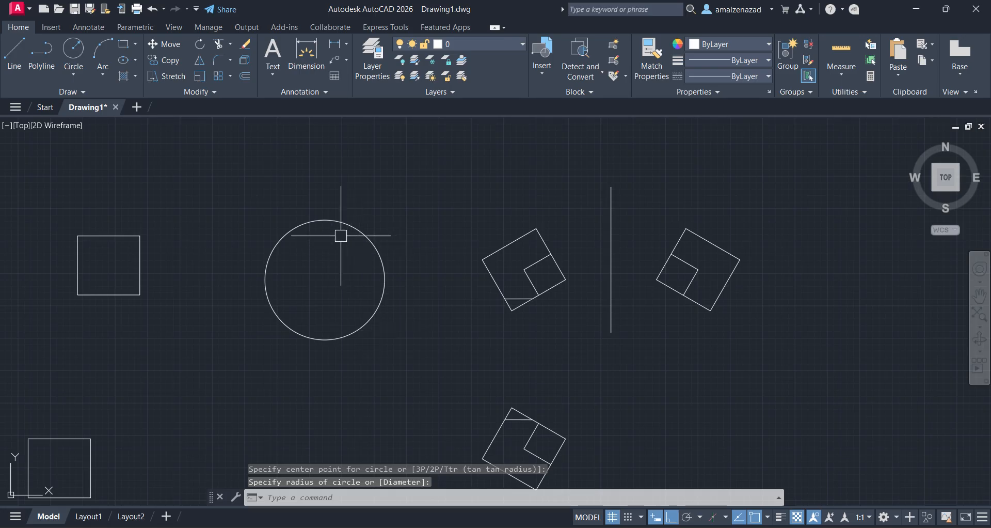
key(Return)
click(325, 220)
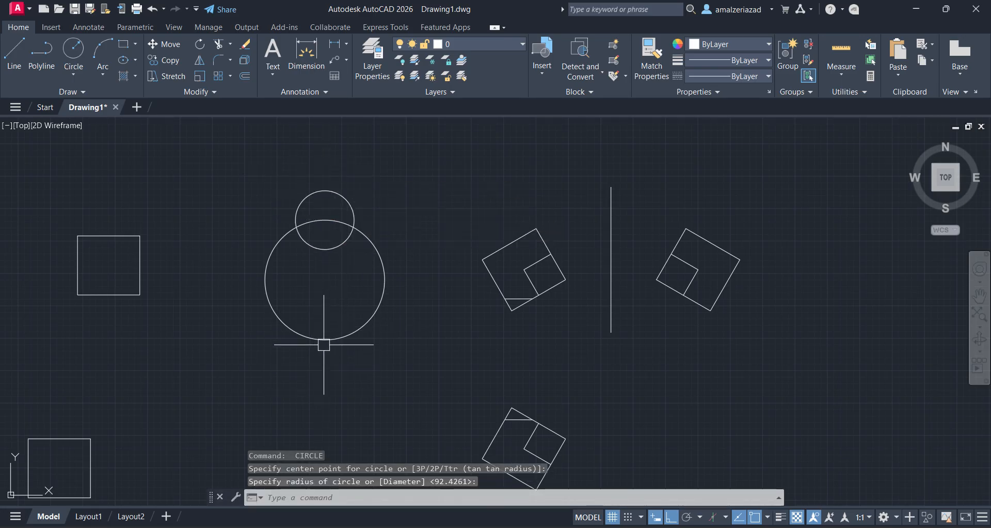
Mirror the small circle across the large circle's horizontal diameter, between its left and right quadrants, choosing No to keep the source
click(354, 155)
click(309, 215)
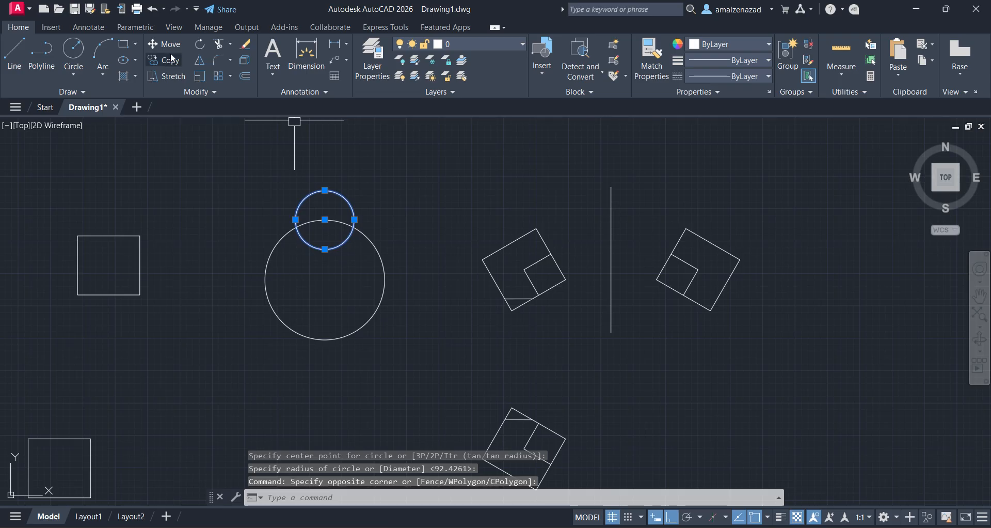
click(199, 60)
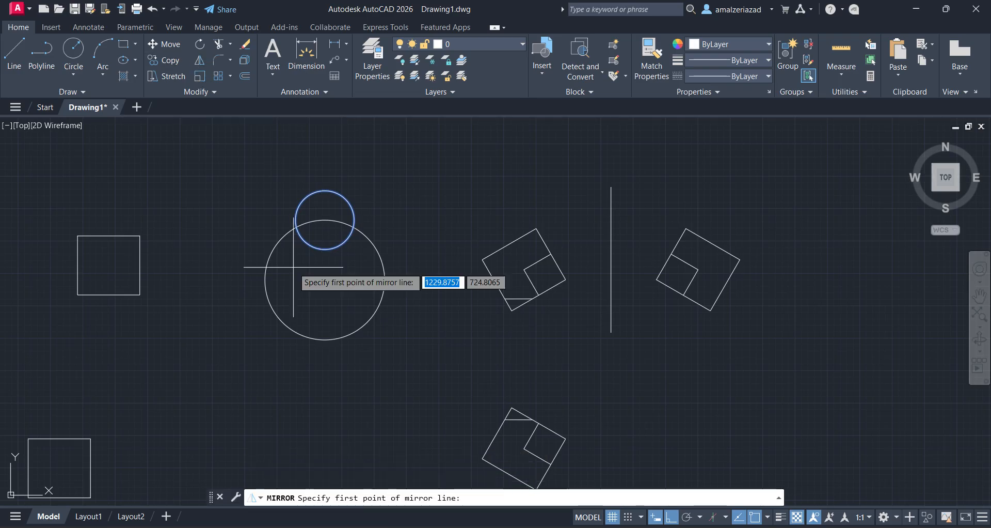
click(265, 279)
click(386, 280)
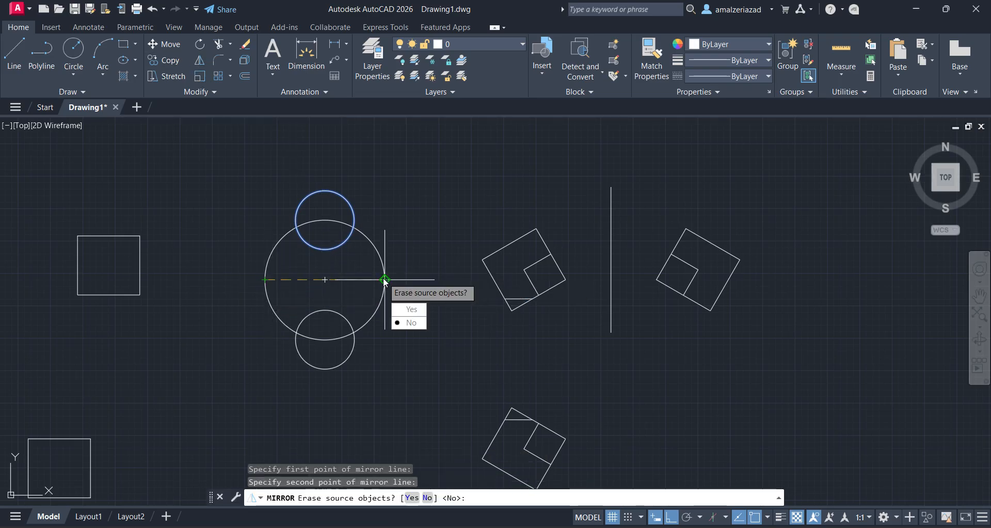
click(408, 323)
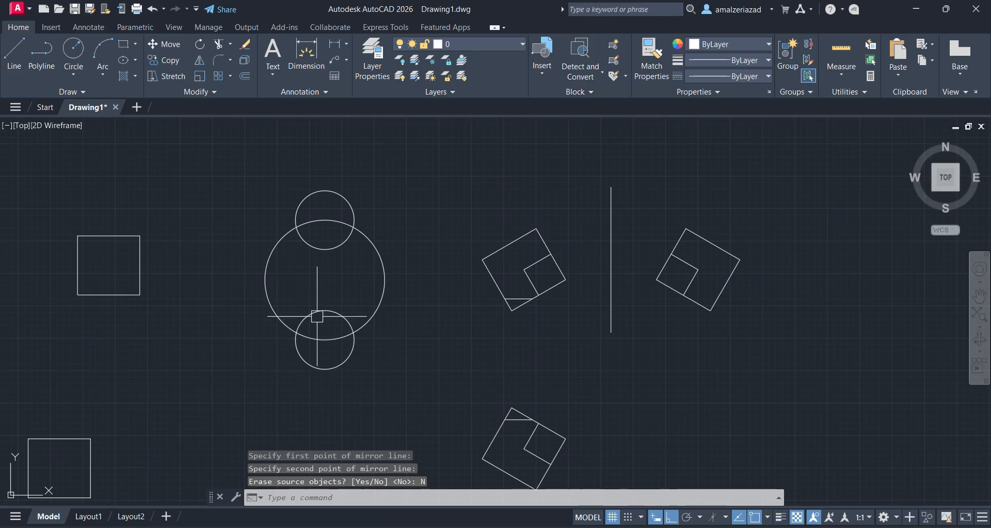
click(345, 359)
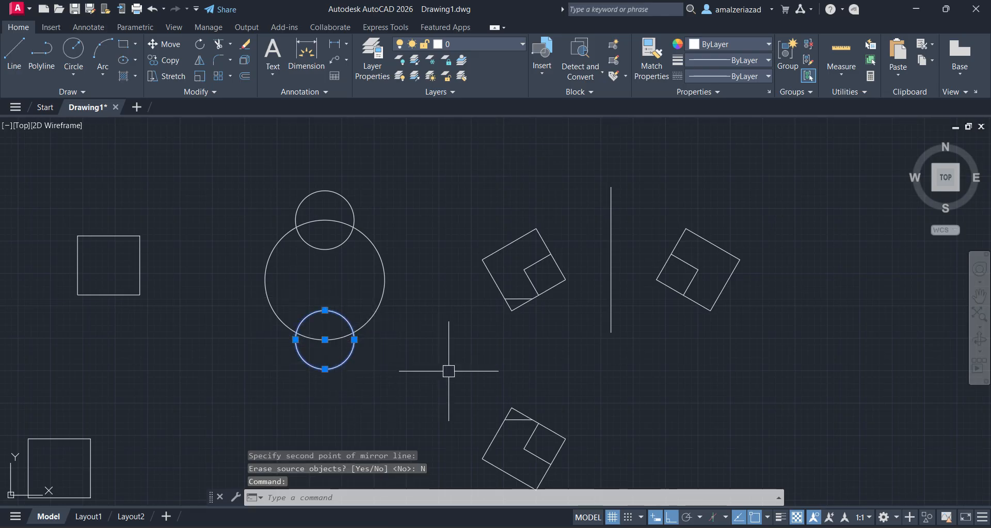
key(Escape)
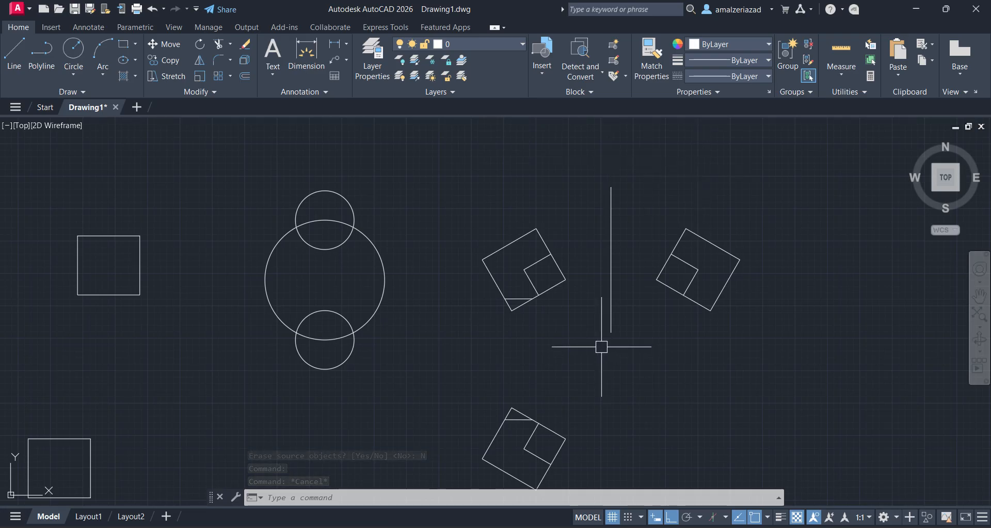
Delete the rotated rectangle and its inner lines on the right side of the vertical line
middle_drag(668, 192, 571, 243)
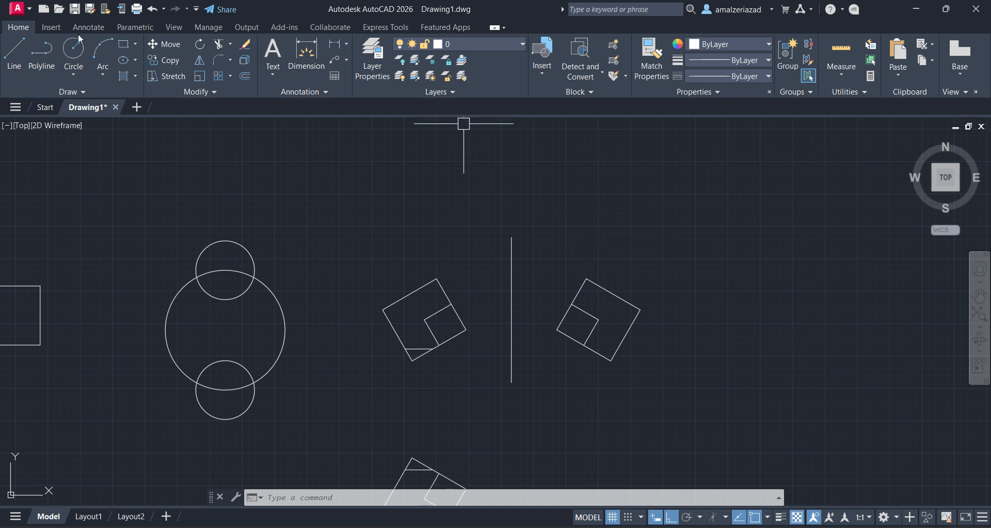
click(679, 258)
click(550, 395)
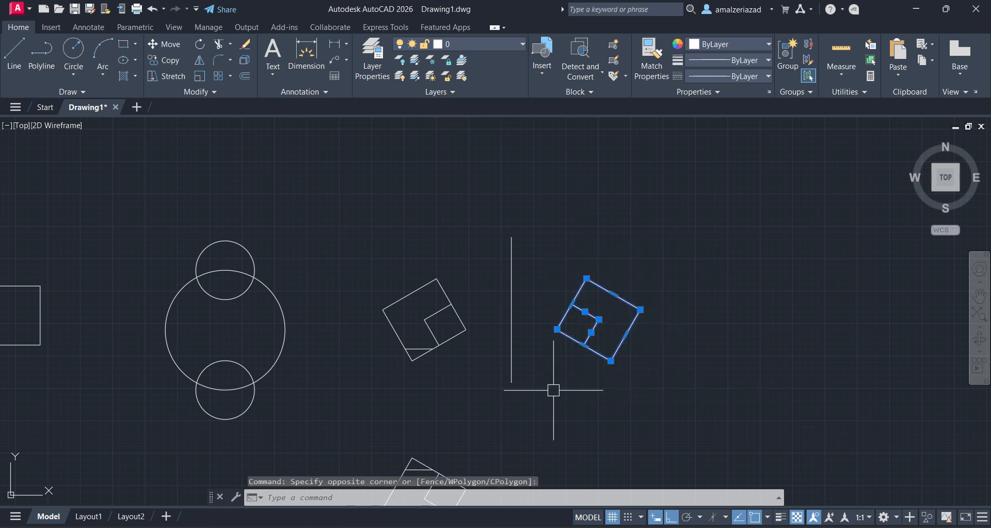
key(Delete)
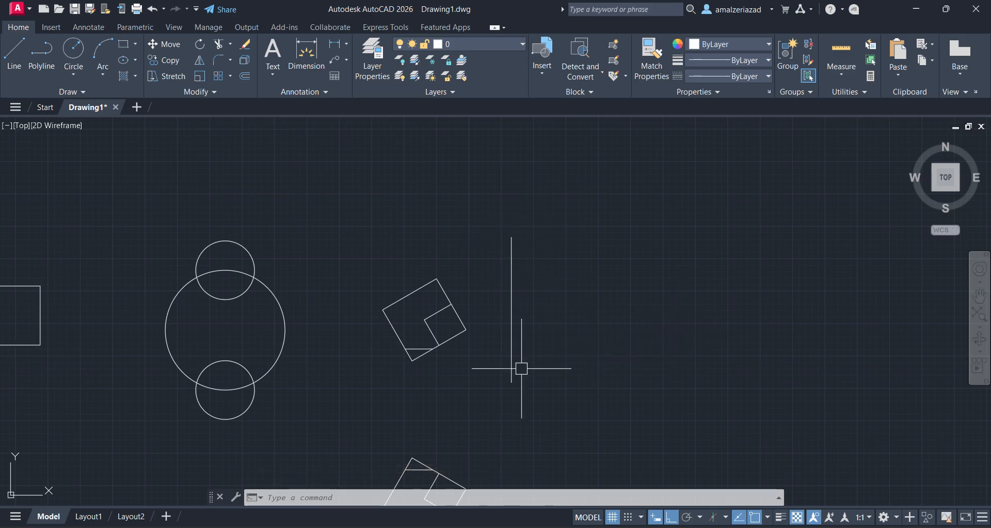
Draw a line from the vertical line's upper end at an angle of 45°
text(l)
key(Return)
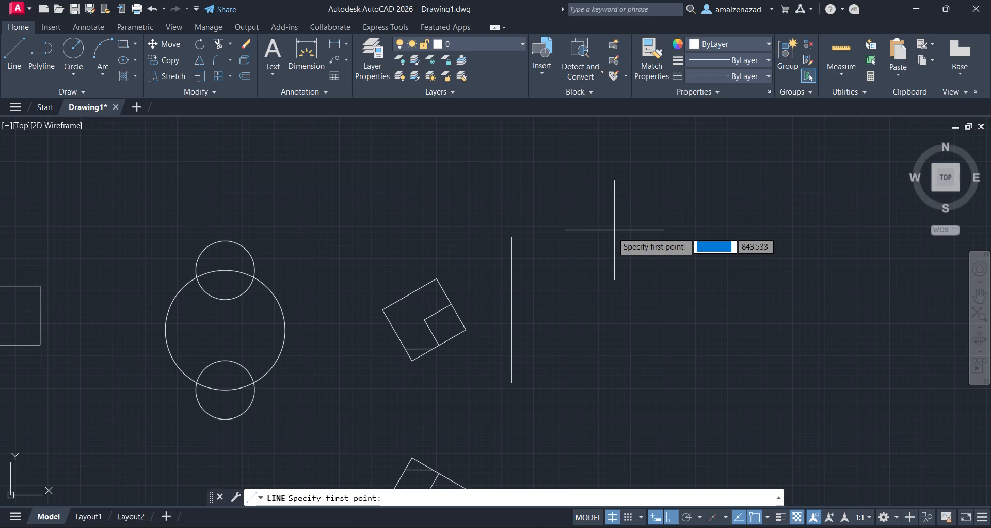
click(512, 237)
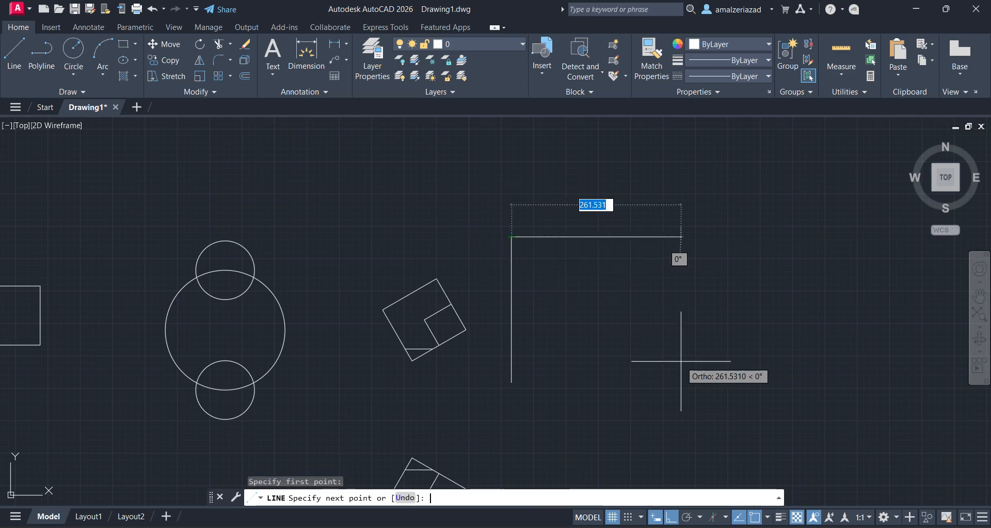
key(Tab)
text(45)
key(Return)
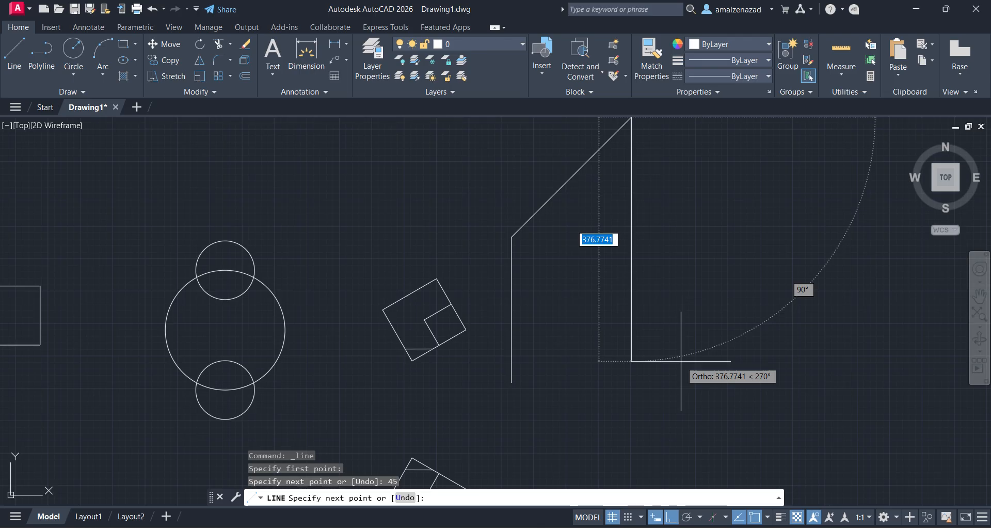
key(Escape)
Delete the 45° line rising from the vertical line's upper end
click(647, 218)
click(568, 174)
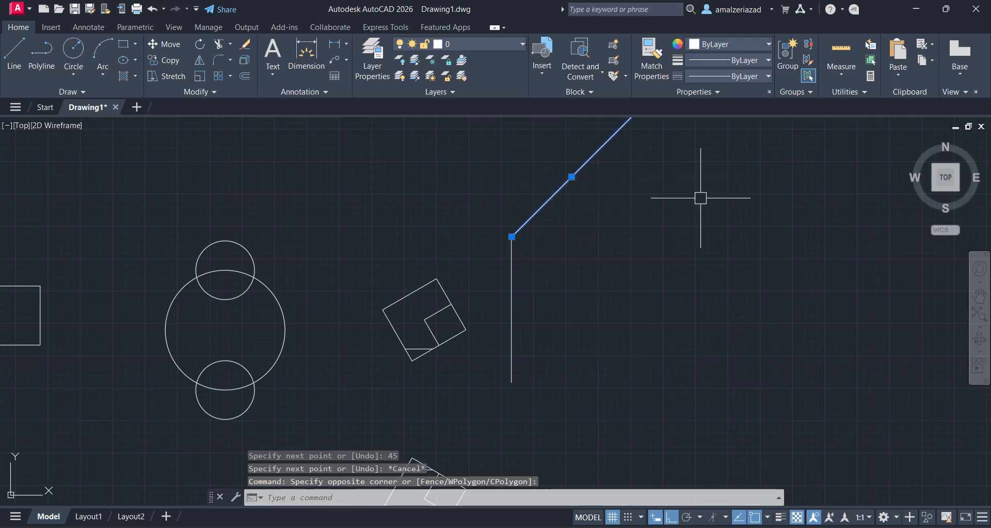
key(Delete)
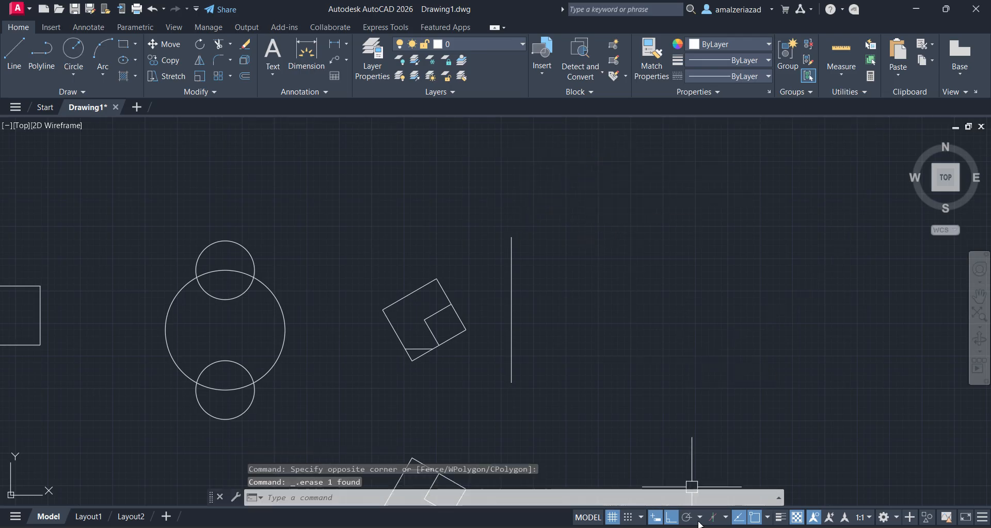
Turn on polar tracking and draw a diagonal line from the vertical line's upper end down to the right at 315°
click(700, 517)
click(727, 404)
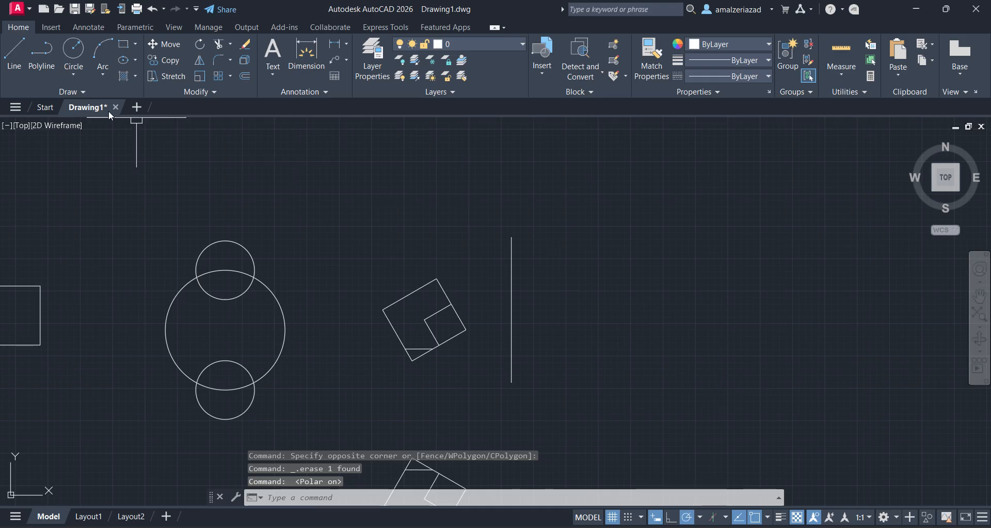
click(14, 57)
click(512, 237)
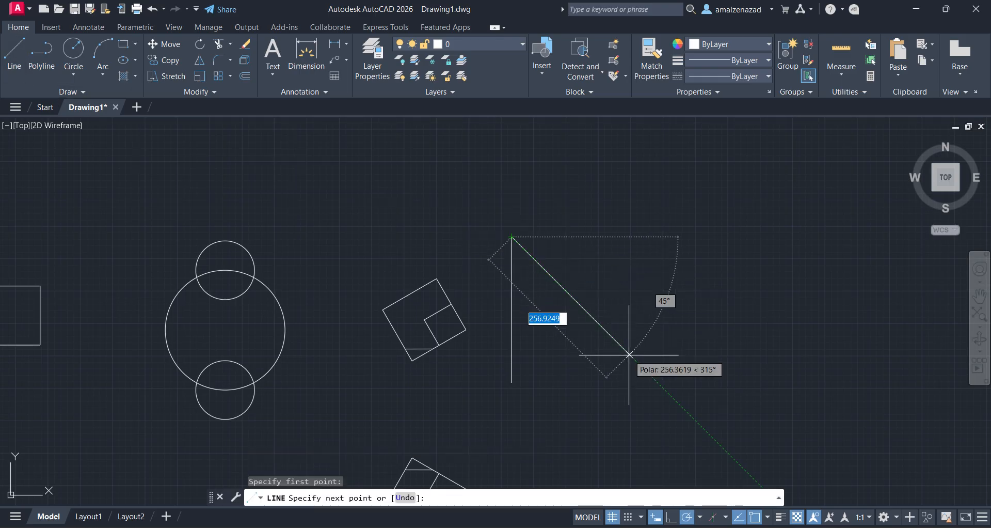
click(705, 430)
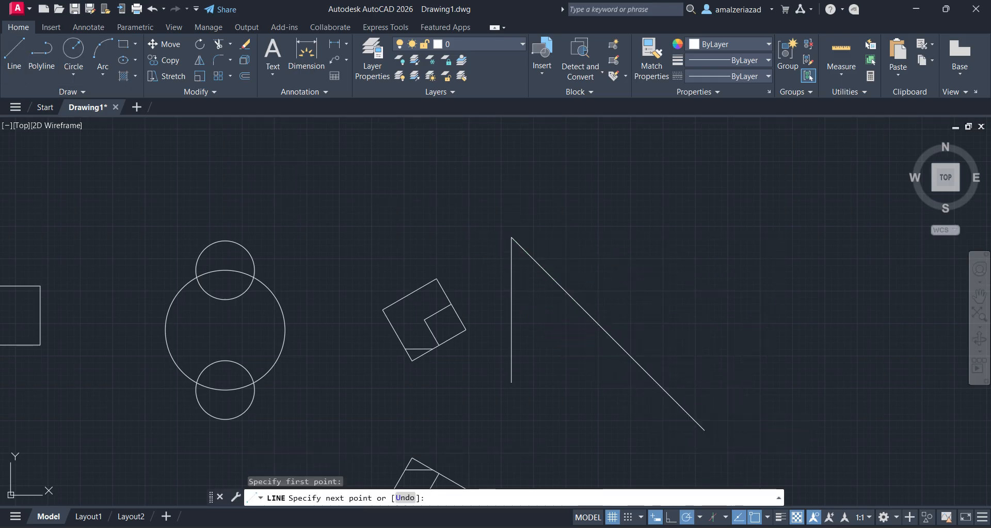
key(Return)
Mirror the rotated rectangle and its inner lines across the 315° diagonal line, keeping the source objects
click(445, 272)
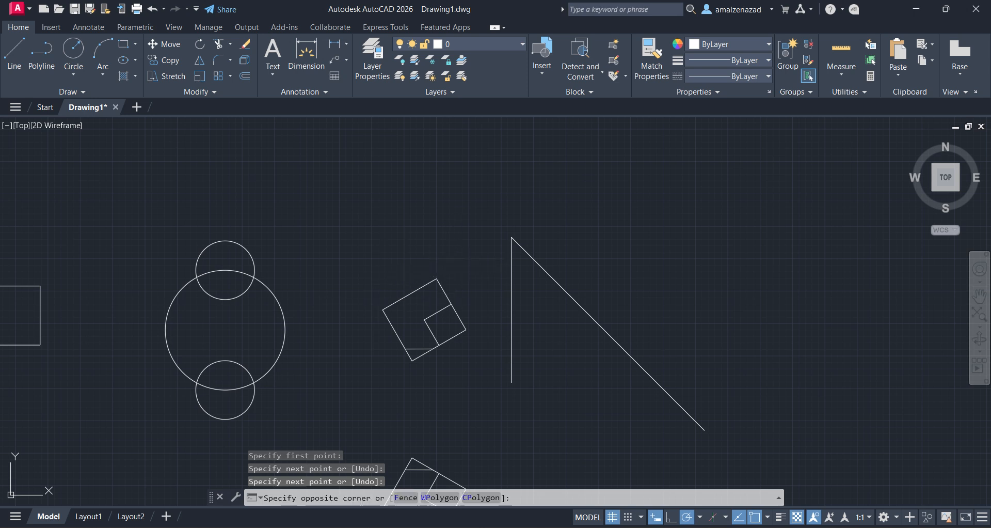
click(367, 368)
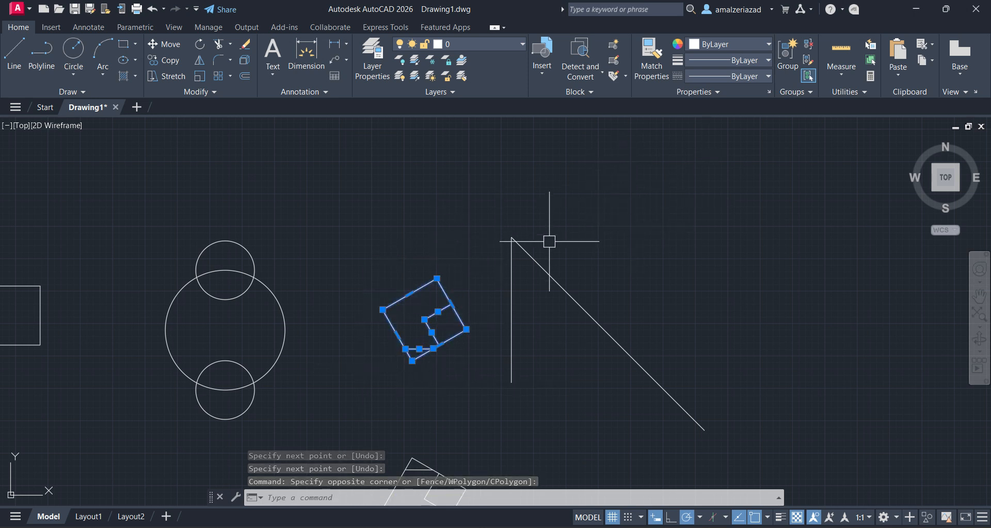
text(mi)
key(Return)
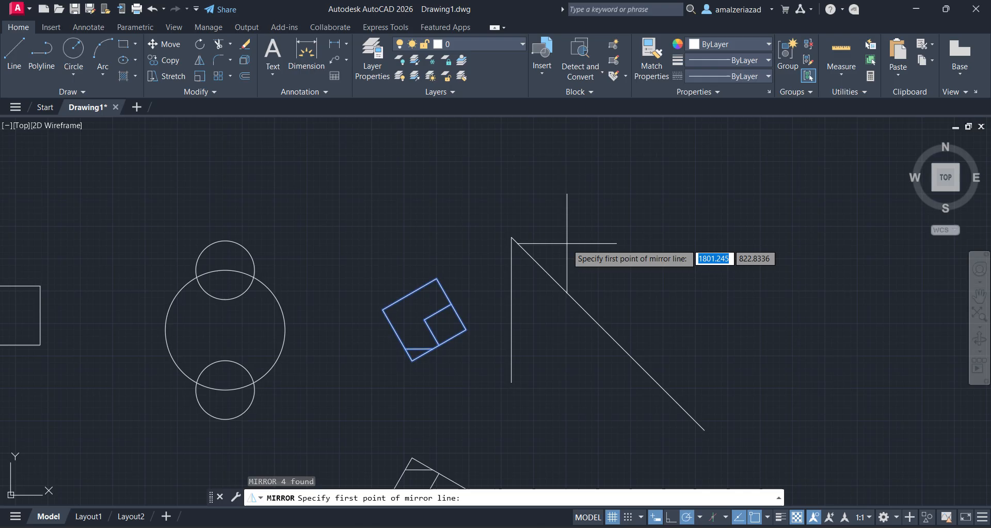
click(512, 237)
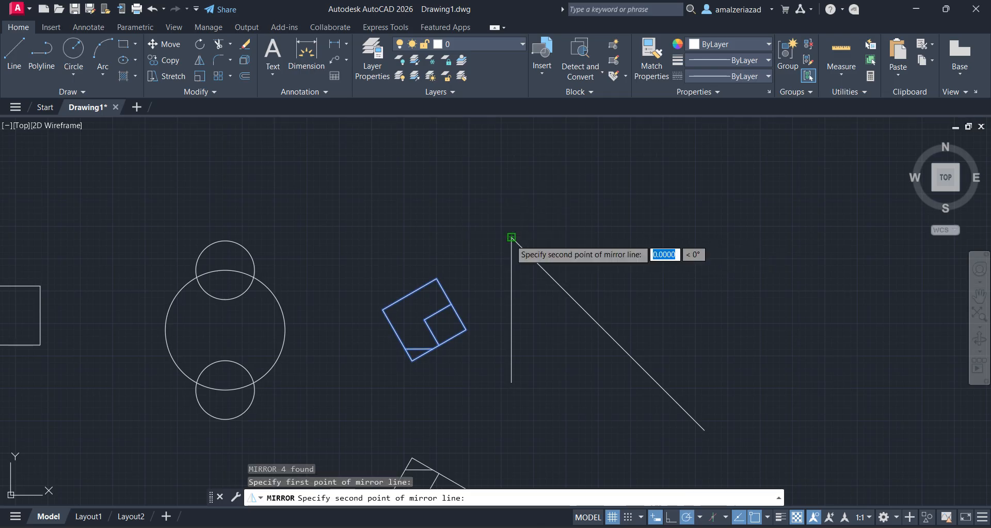
click(609, 333)
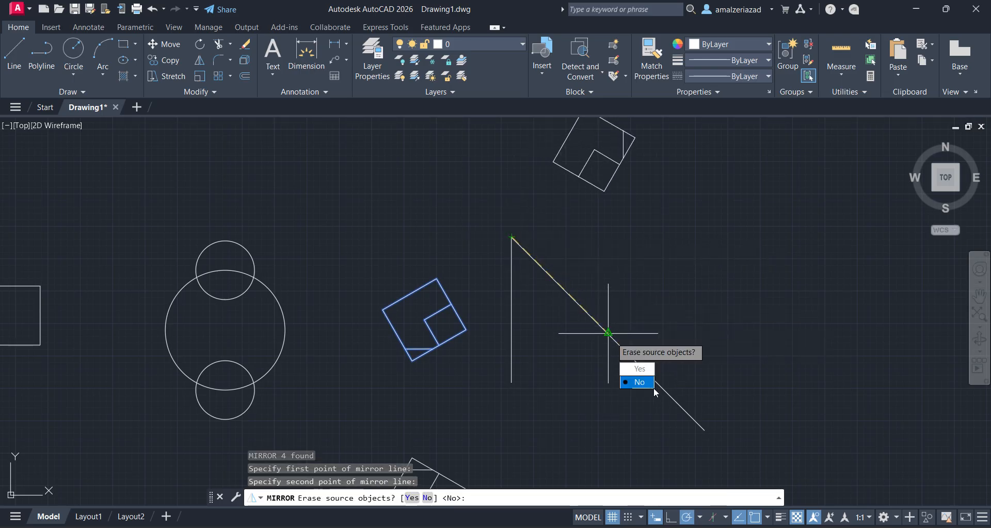
click(640, 382)
scroll(635, 335, down, 3)
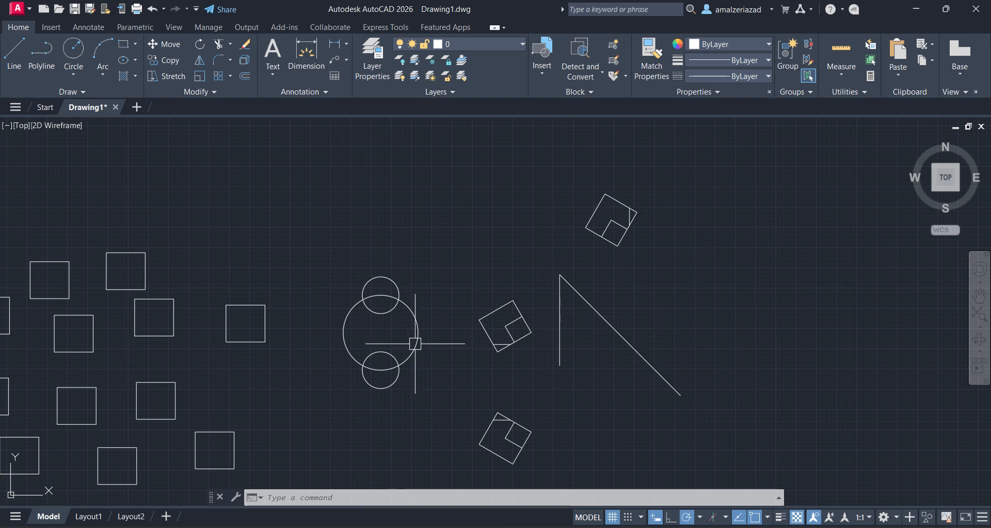
Move the uppermost rectangle of the copied group to the empty area above the other shapes
scroll(419, 345, down, 3)
scroll(476, 310, up, 3)
middle_drag(434, 172, 263, 253)
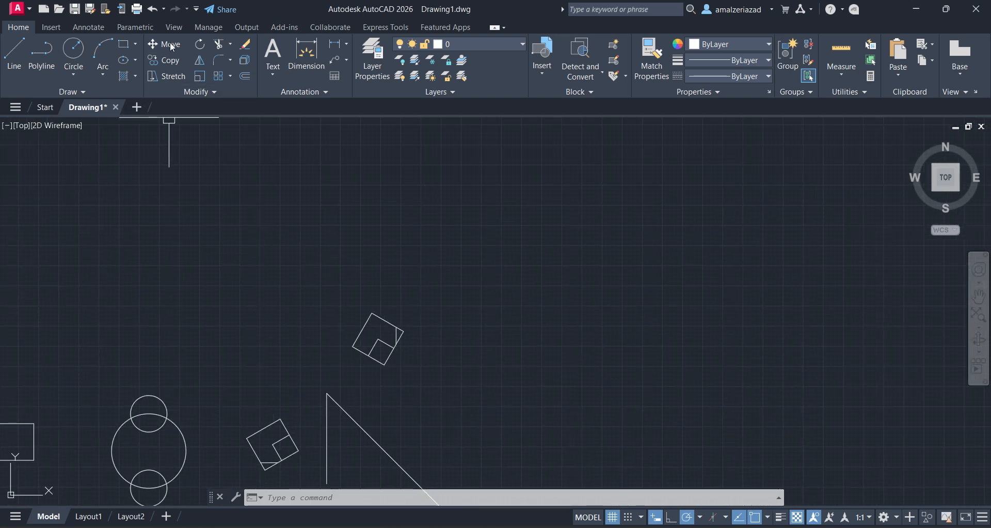
middle_drag(161, 281, 517, 261)
middle_drag(265, 404, 302, 352)
scroll(293, 345, up, 4)
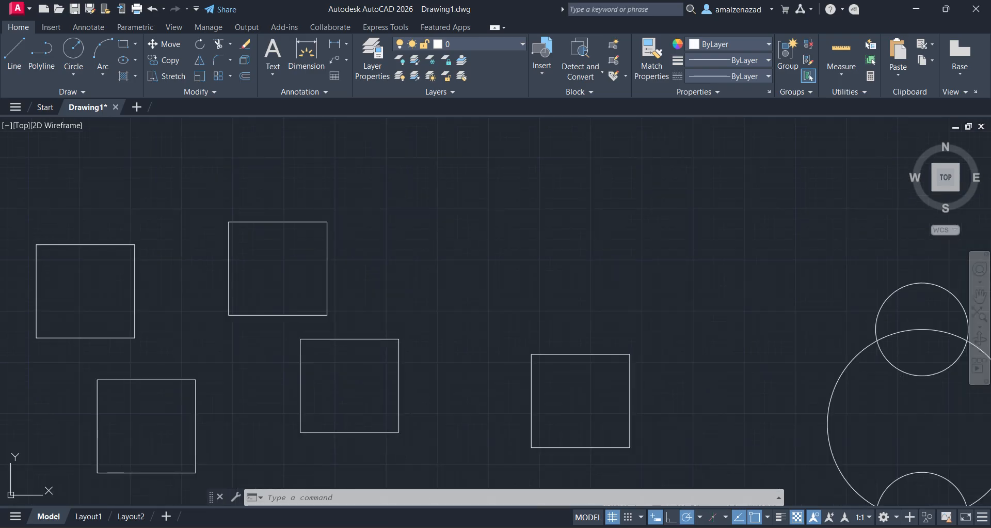
click(355, 192)
click(247, 290)
text(m)
key(Return)
middle_drag(492, 189, 494, 206)
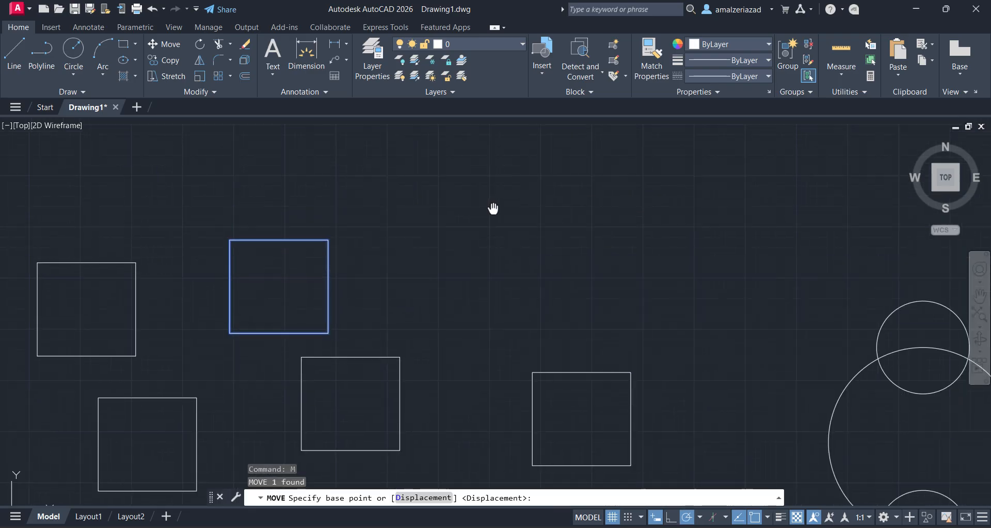
scroll(487, 394, down, 4)
click(484, 354)
click(510, 214)
scroll(434, 217, up, 2)
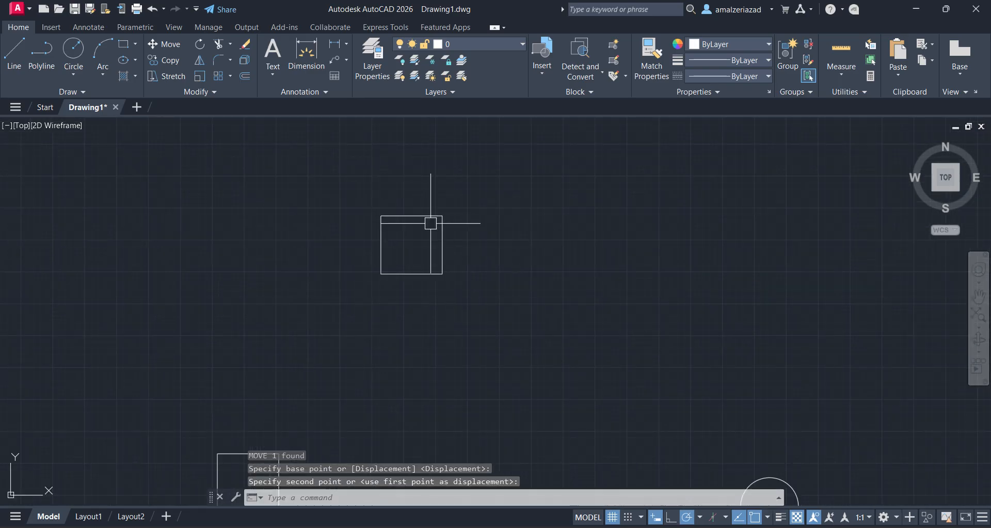
Add a linear dimension below the moved rectangle's bottom edge, from corner to corner
scroll(478, 244, up, 5)
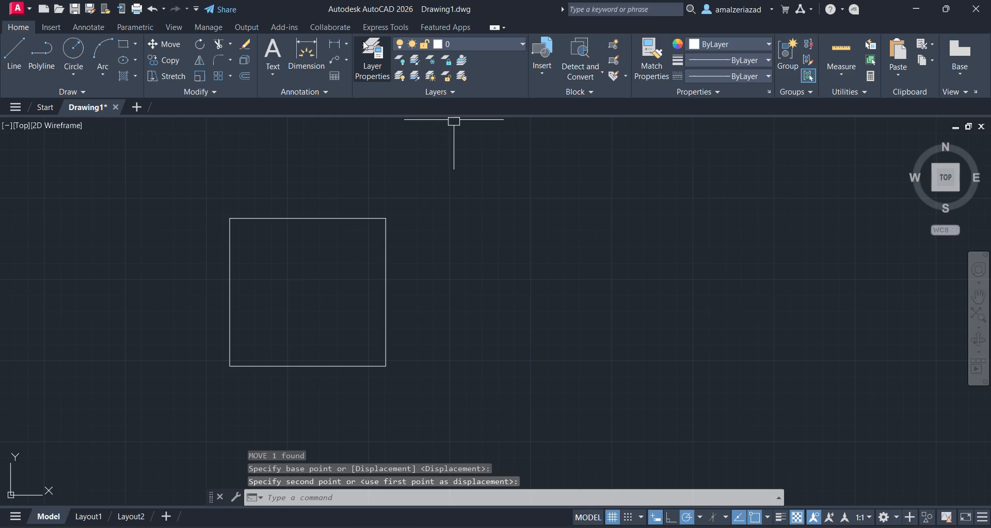
click(334, 44)
scroll(365, 240, up, 4)
click(168, 419)
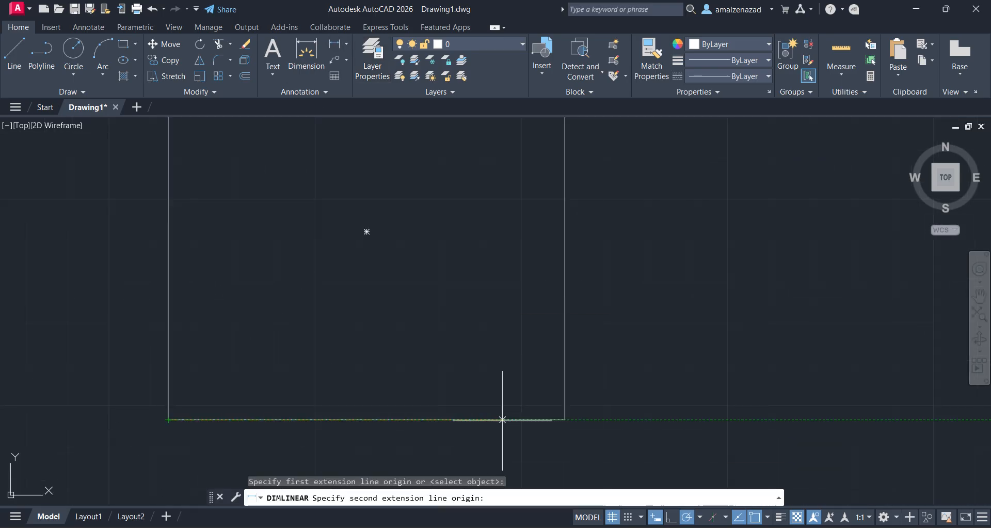
click(565, 419)
mouse_move(430, 449)
middle_down()
mouse_move(505, 360)
mouse_move(519, 376)
middle_up()
scroll(505, 359, down, 2)
click(480, 365)
scroll(482, 387, up, 4)
scroll(454, 392, down, 4)
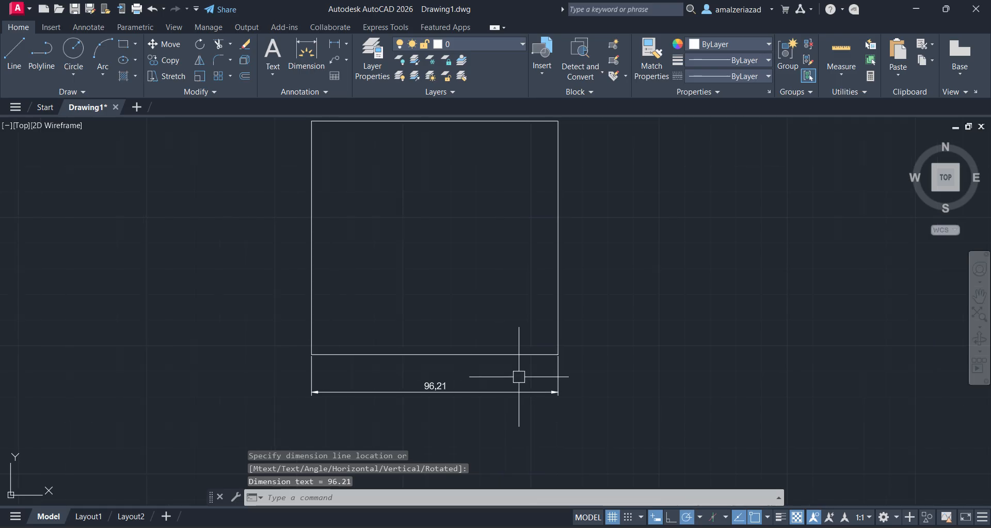
scroll(470, 385, down, 2)
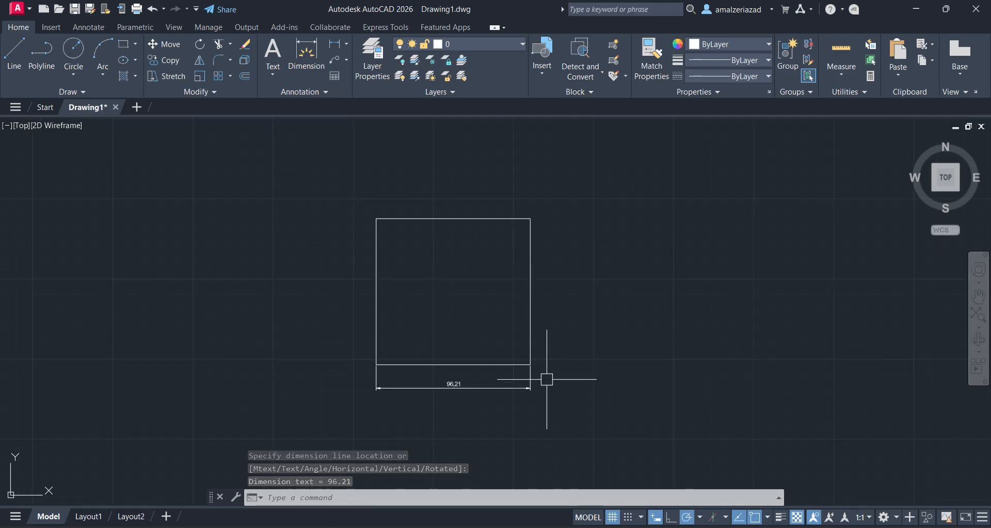
middle_drag(648, 325, 602, 330)
scroll(406, 393, up, 4)
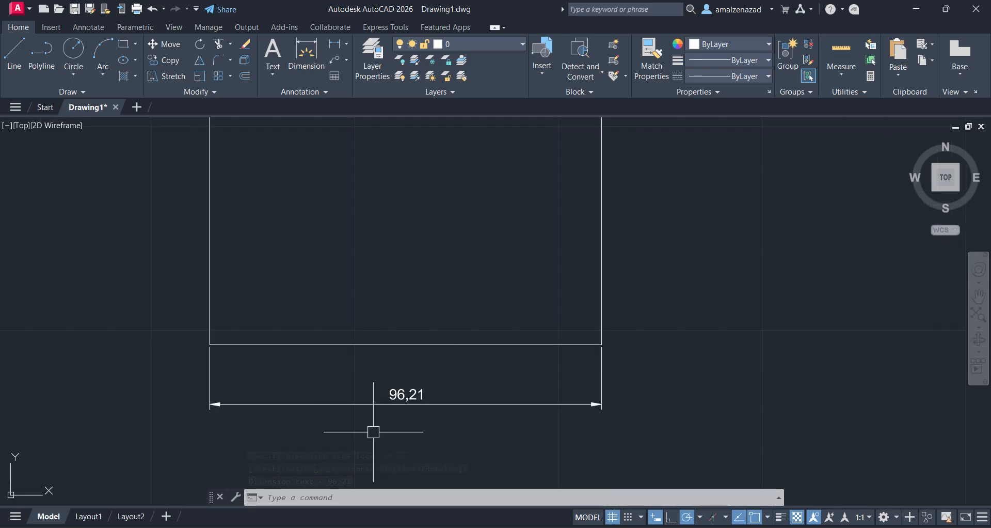
scroll(417, 434, down, 2)
scroll(451, 394, down, 2)
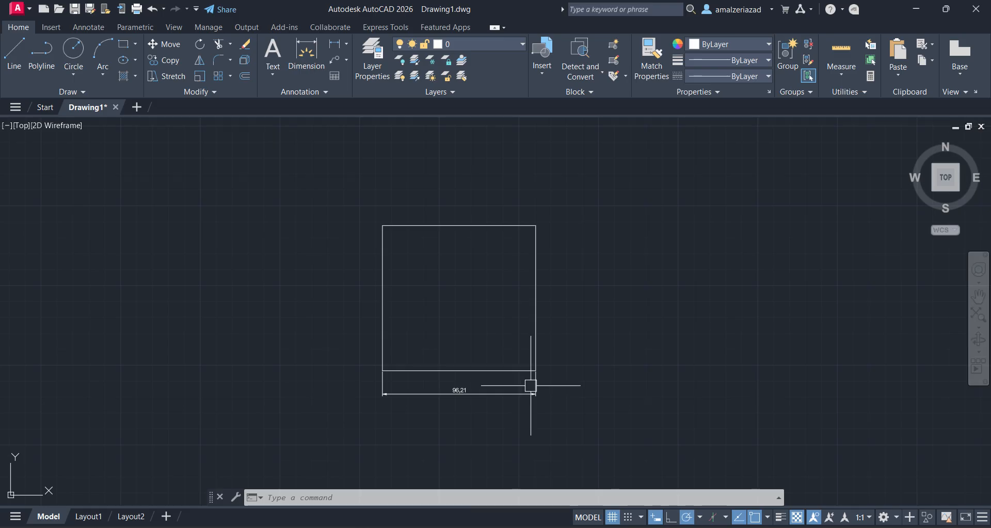
Delete the linear dimension below the moved rectangle
click(531, 385)
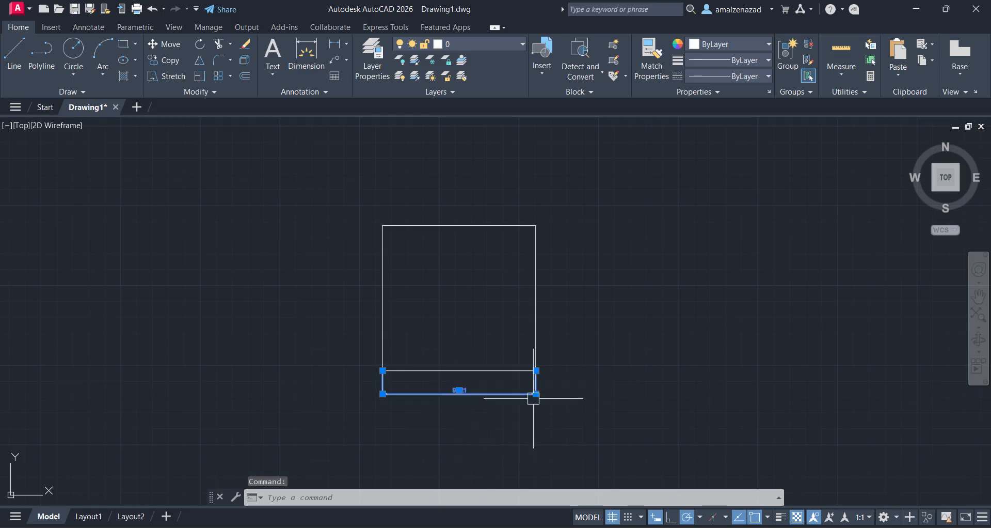
scroll(434, 416, up, 5)
scroll(539, 364, down, 4)
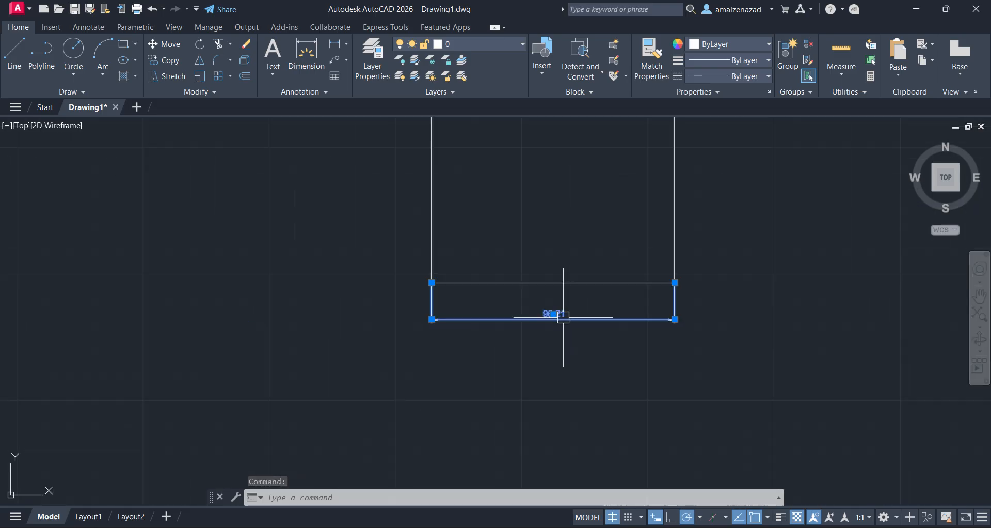
middle_drag(562, 315, 320, 487)
key(Delete)
middle_drag(567, 382, 605, 340)
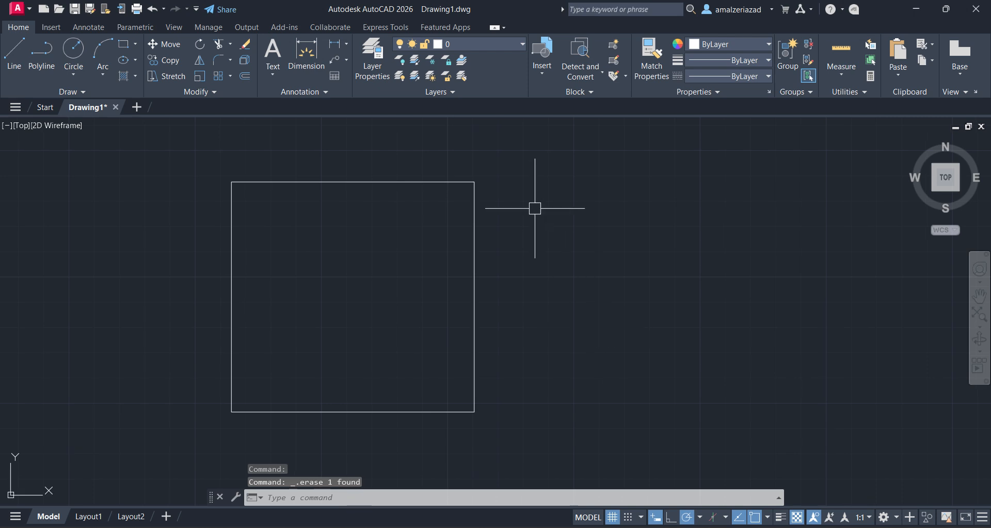
Stretch the rectangle's right side 20 units to the right from its lower-left corner as base point, with Ortho on
click(527, 155)
click(395, 414)
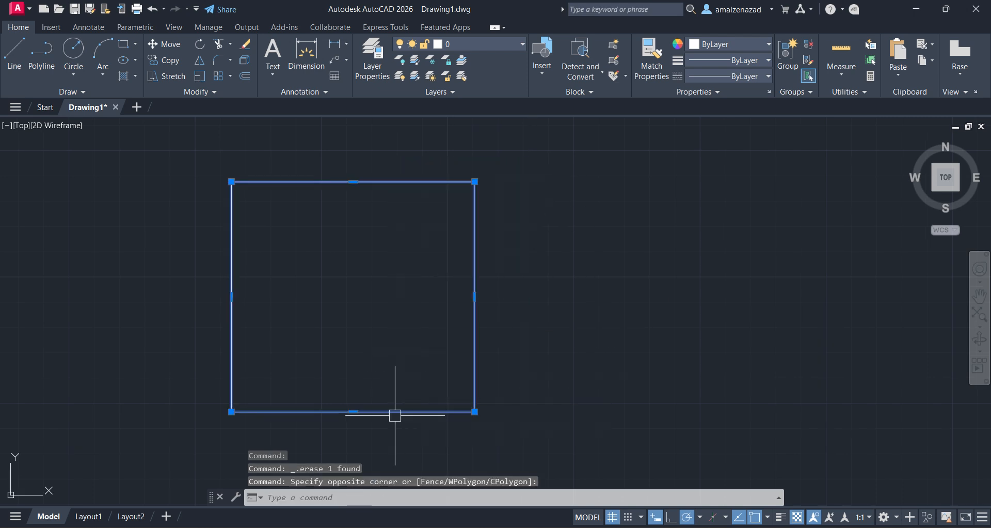
click(171, 77)
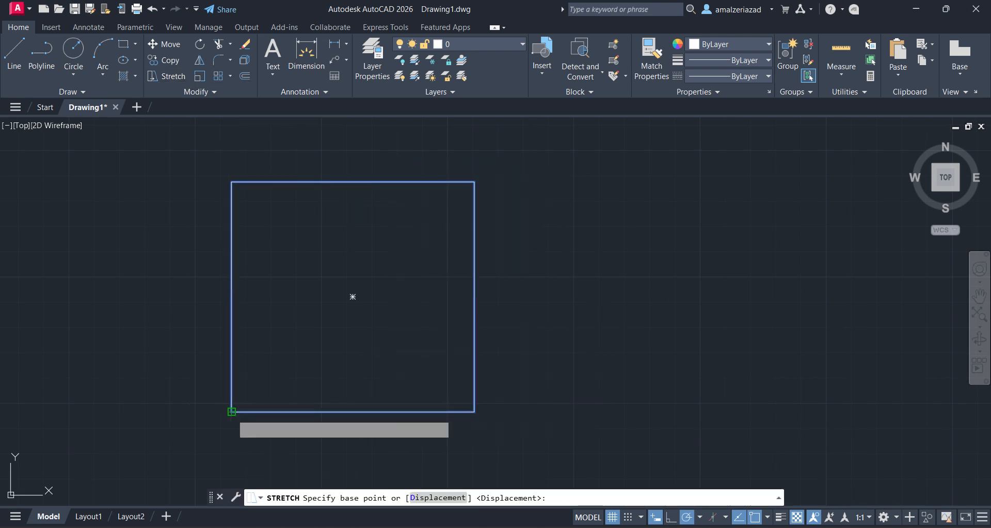
click(232, 411)
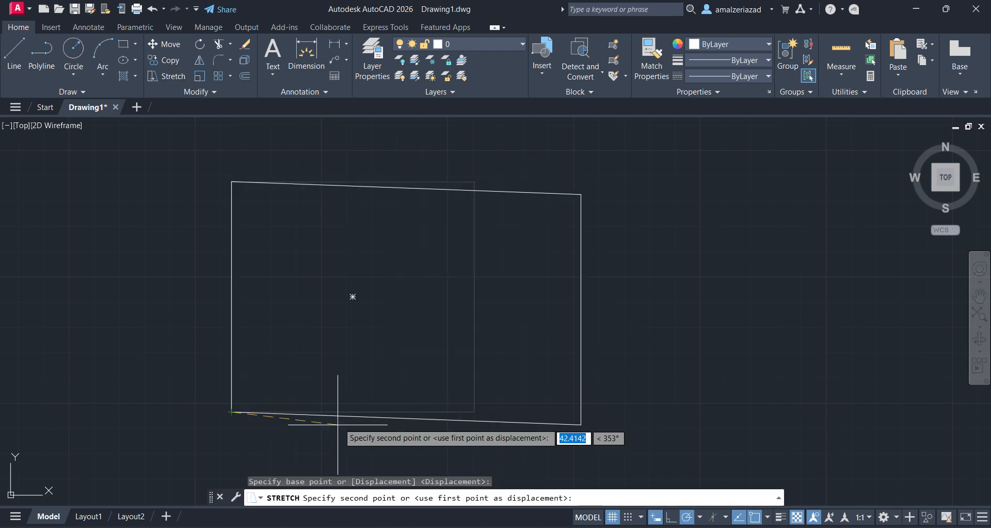
click(671, 517)
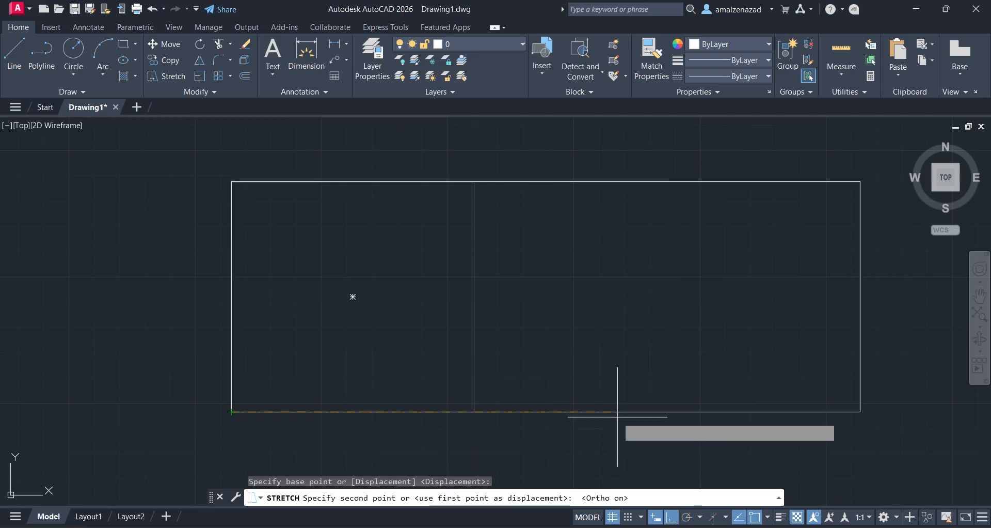
text(20)
key(Return)
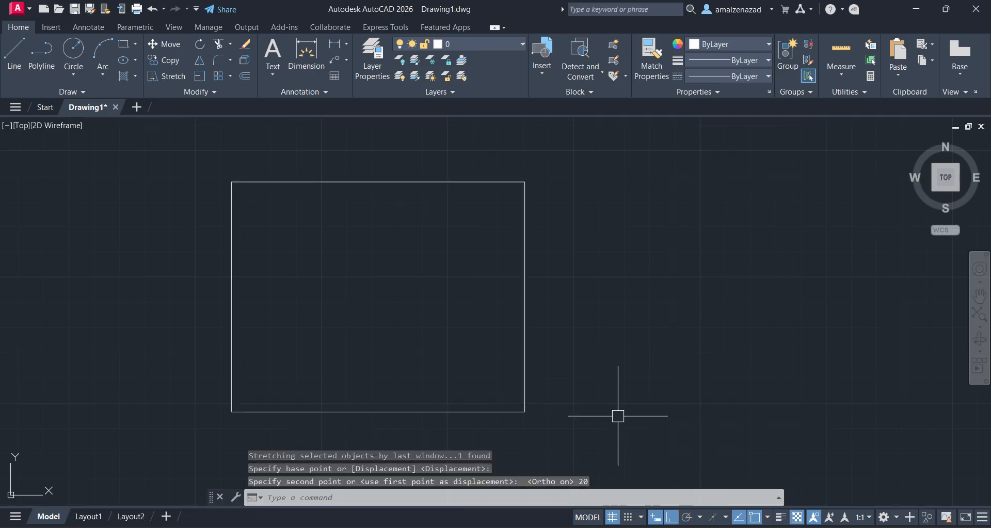
Place a linear dimension for the stretched rectangle's width below its bottom edge
click(333, 46)
middle_drag(372, 298, 427, 228)
click(286, 341)
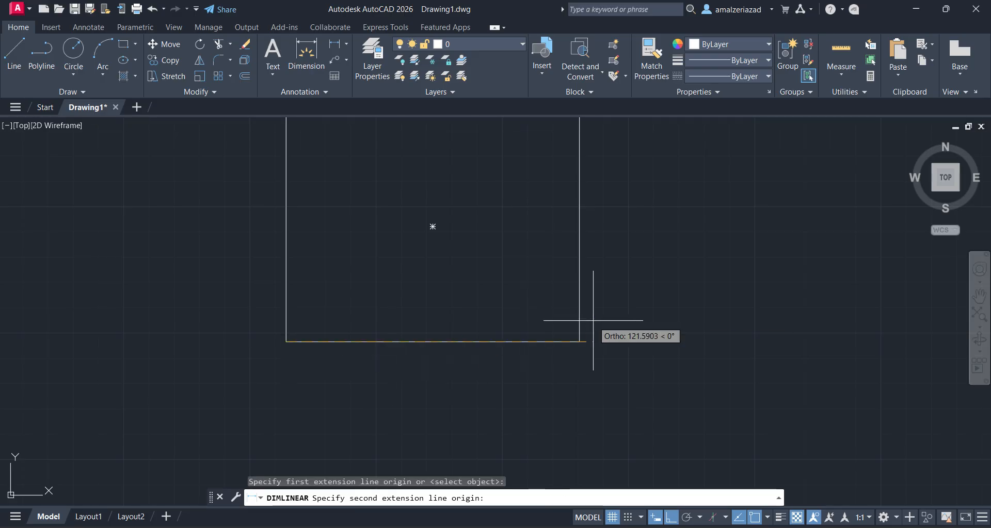
click(584, 342)
click(458, 380)
scroll(413, 379, up, 5)
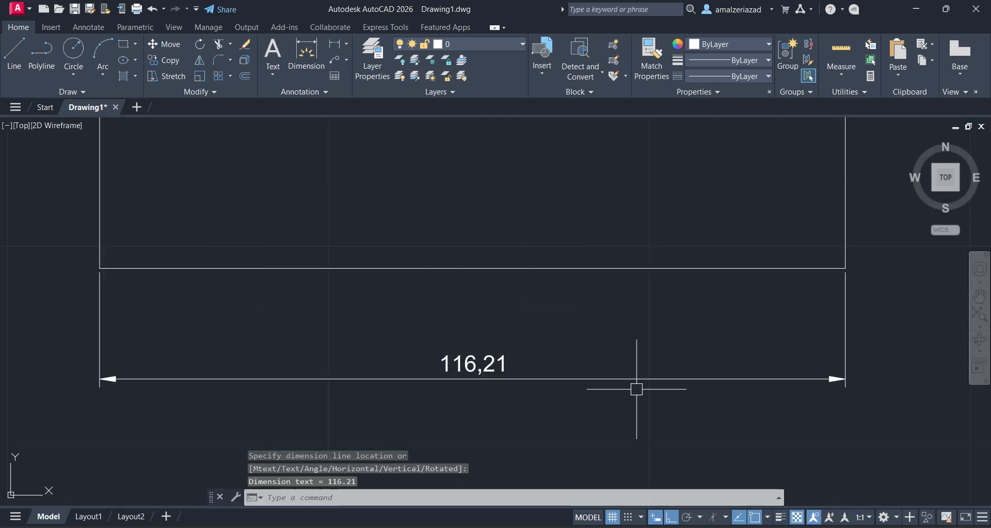
scroll(564, 418, down, 4)
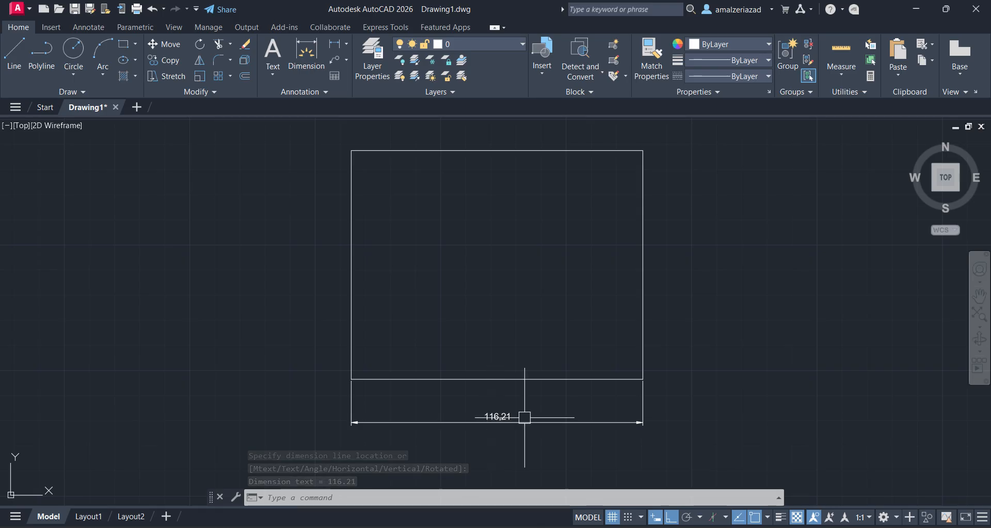
Stretch the right side of the rectangle together with its width dimension another 20 units to the right
middle_drag(524, 415, 515, 394)
scroll(641, 202, down, 2)
click(654, 150)
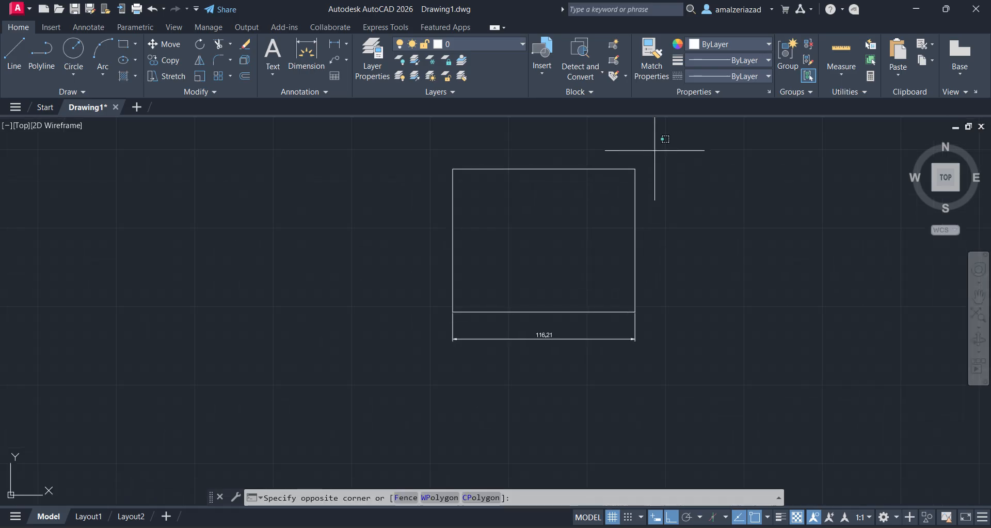
click(584, 369)
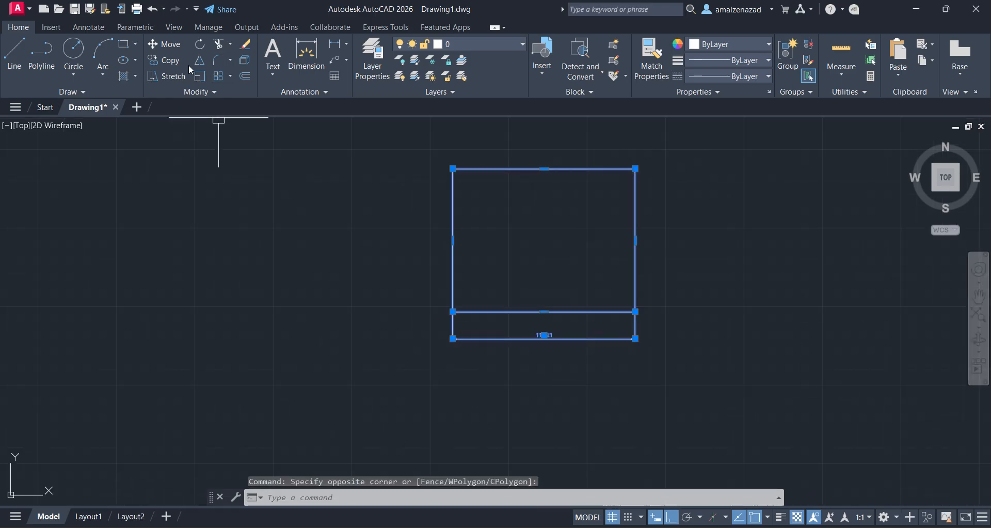
click(165, 75)
click(453, 312)
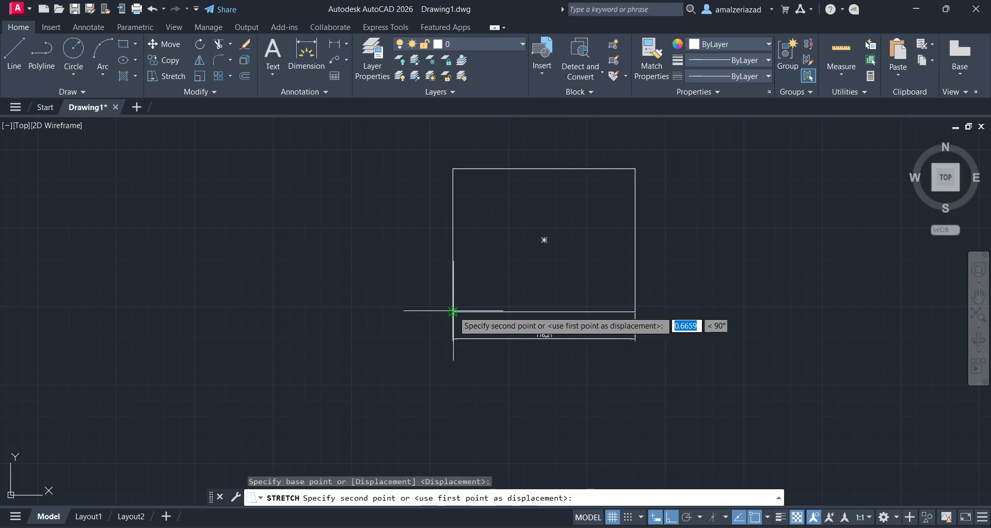
text(20)
key(Return)
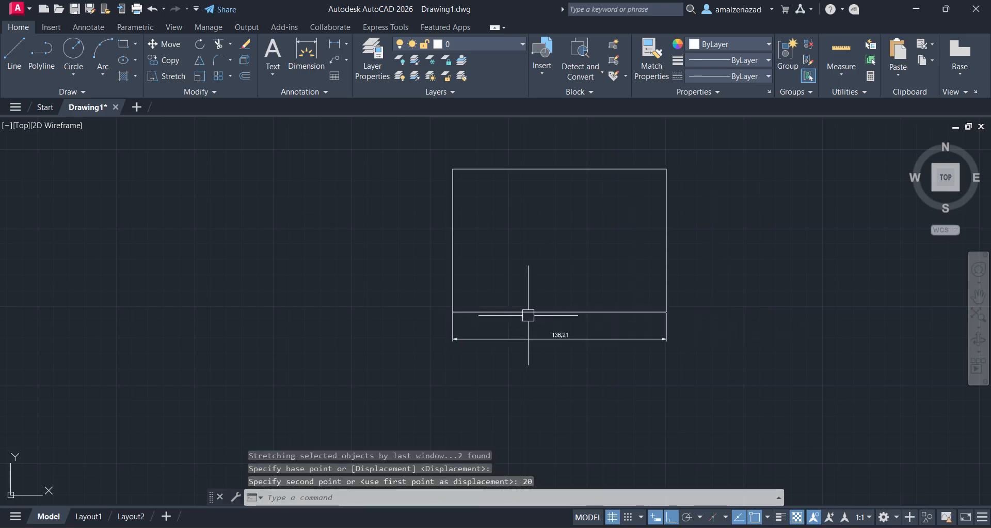
Delete the width dimension from below the stretched rectangle
scroll(528, 315, up, 4)
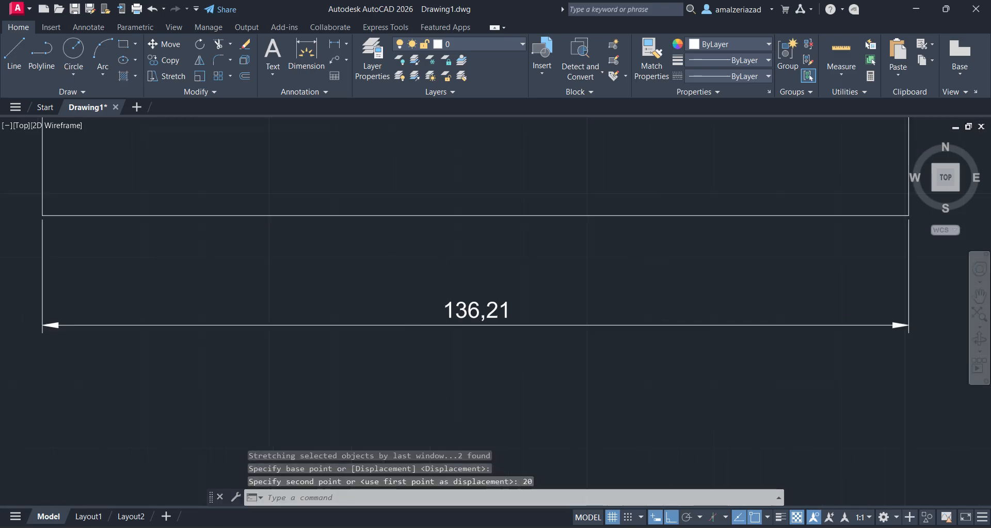
scroll(506, 406, down, 4)
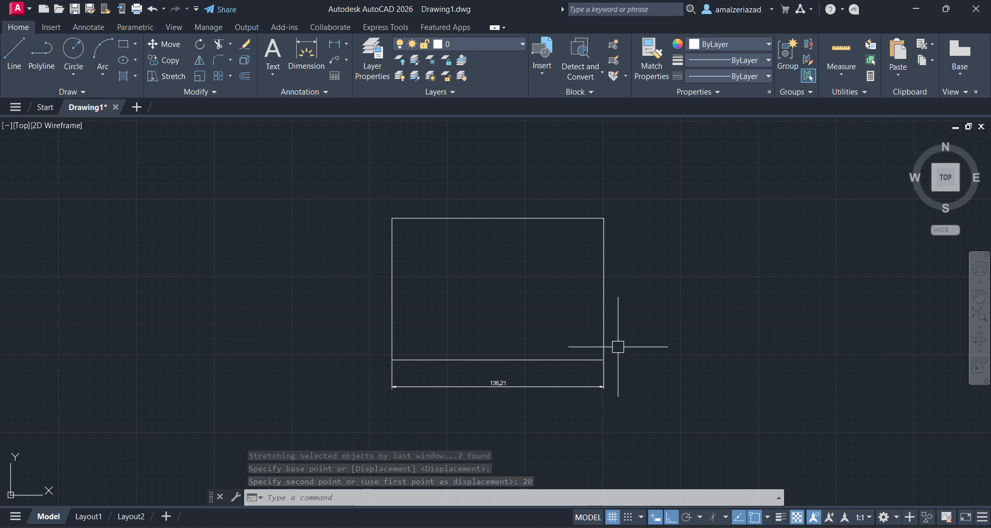
click(615, 377)
click(563, 394)
key(Delete)
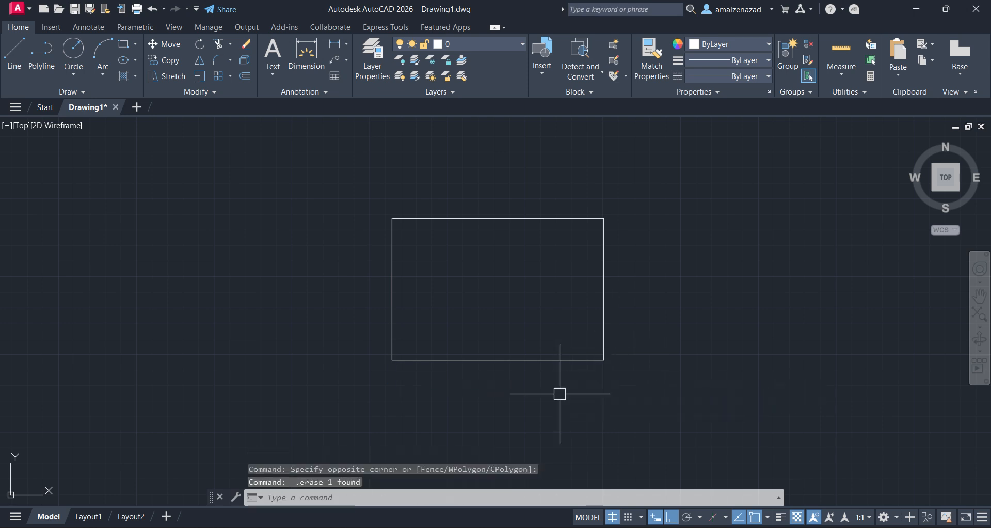
Stretch the rectangle's right side freely up and to the right from its lower-left corner as base point, with Ortho off
click(658, 160)
click(539, 389)
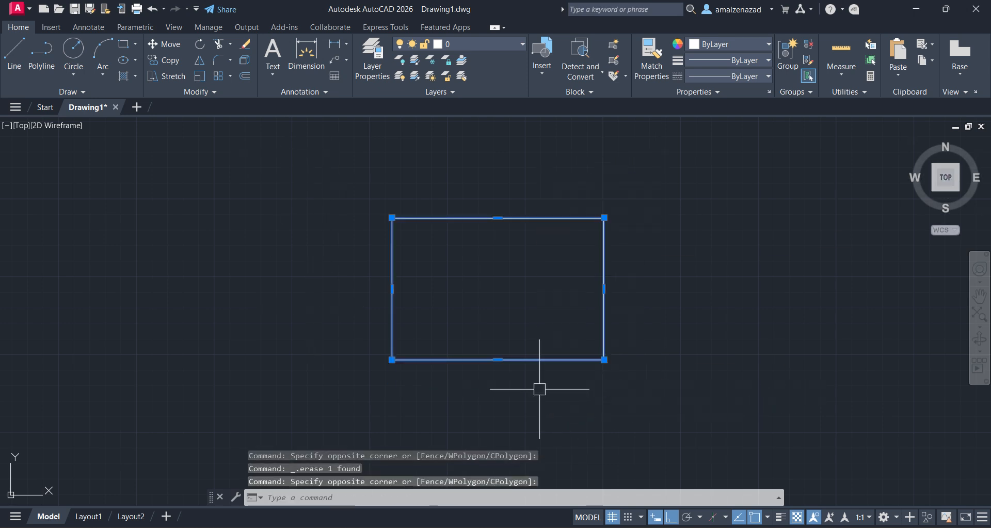
click(167, 76)
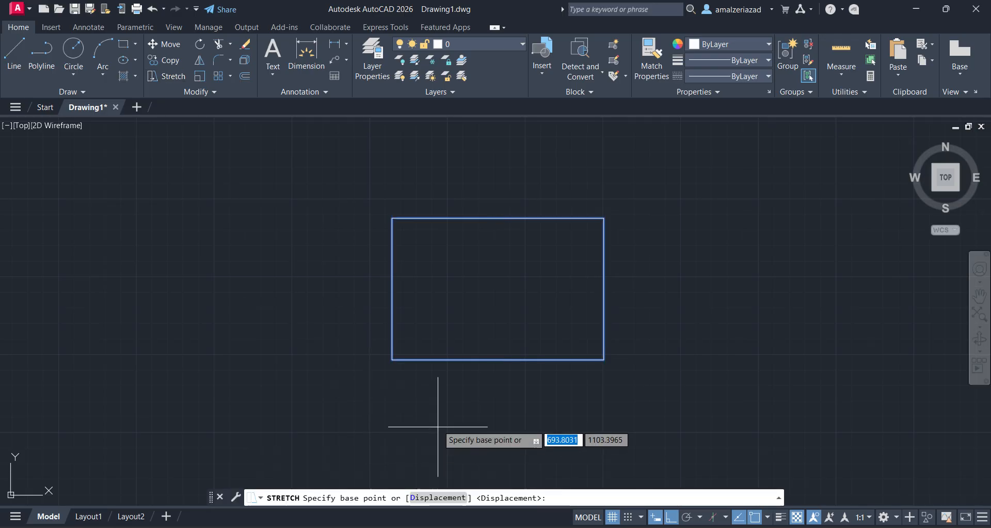
click(393, 359)
scroll(542, 276, up, 2)
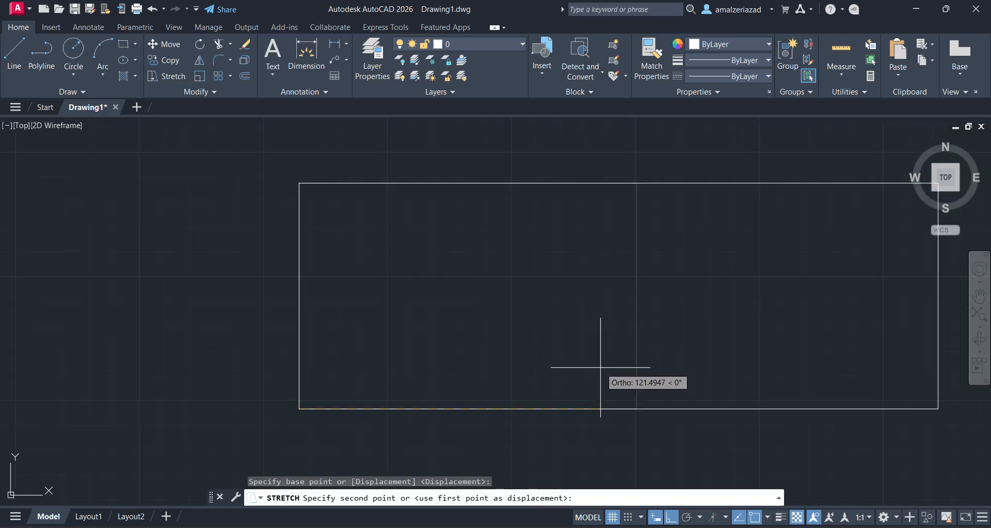
scroll(444, 309, down, 4)
click(671, 517)
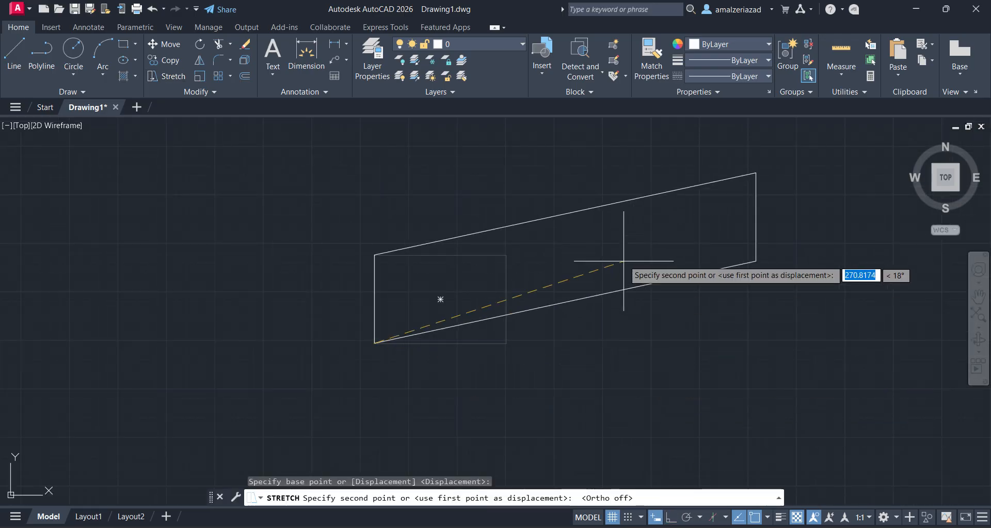
click(618, 216)
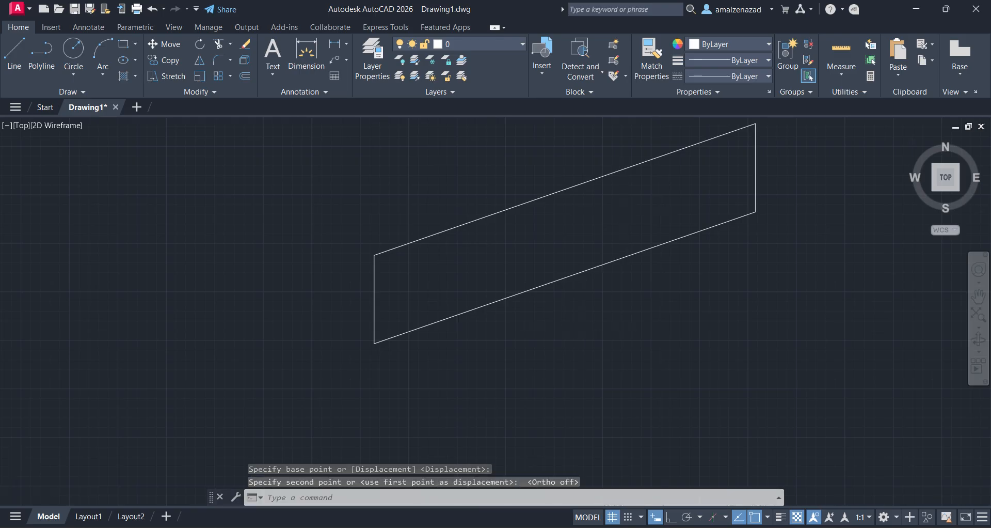
scroll(566, 344, down, 2)
scroll(467, 307, up, 2)
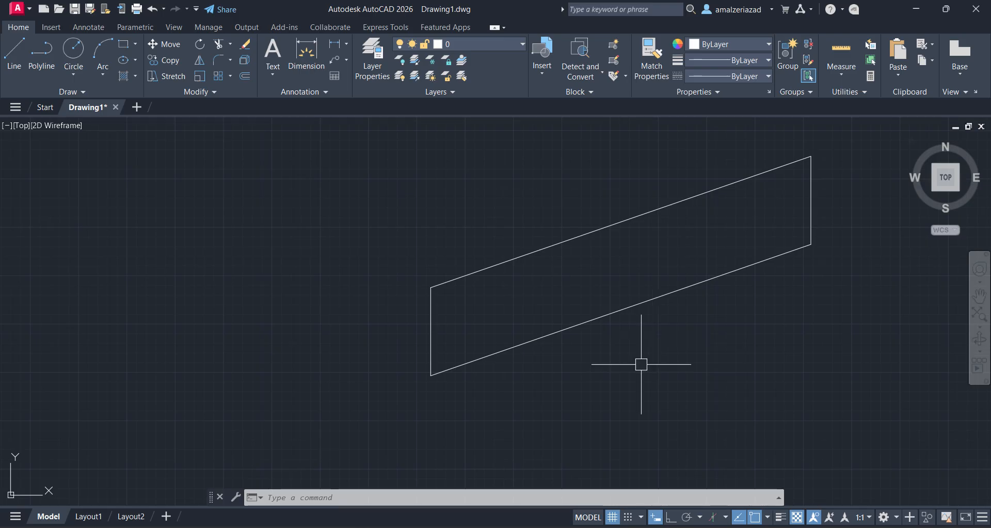
Draw a 50 by 50 rectangle in the empty area above the group of small squares
scroll(642, 362, down, 5)
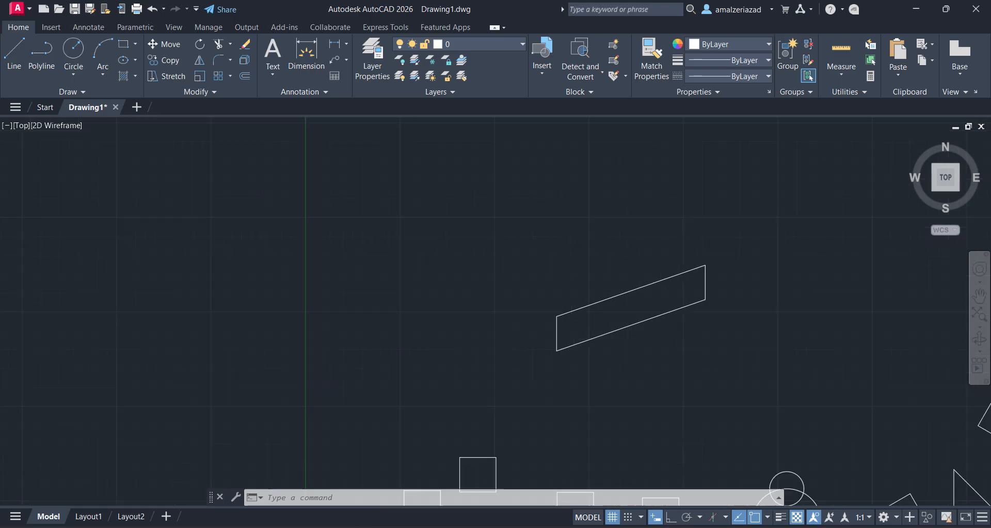
middle_drag(621, 334, 471, 321)
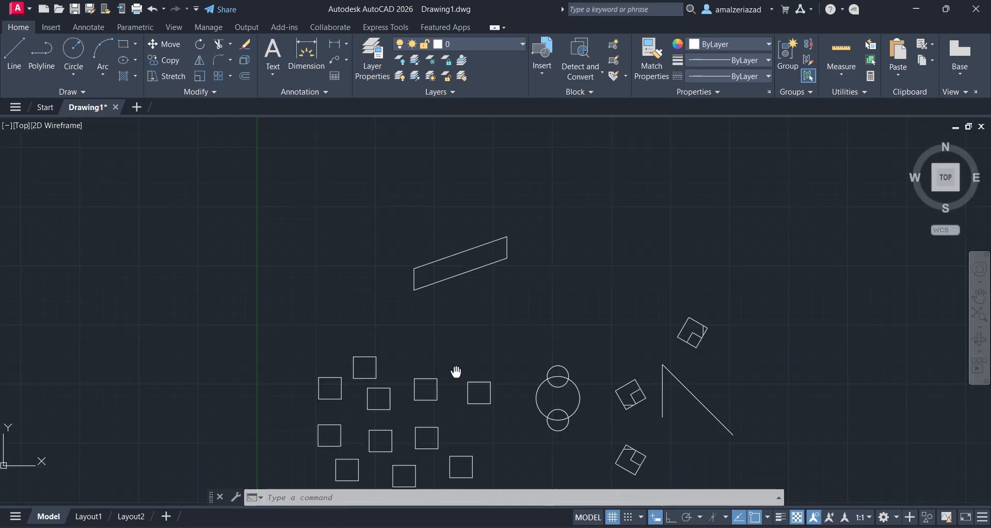
scroll(456, 361, up, 4)
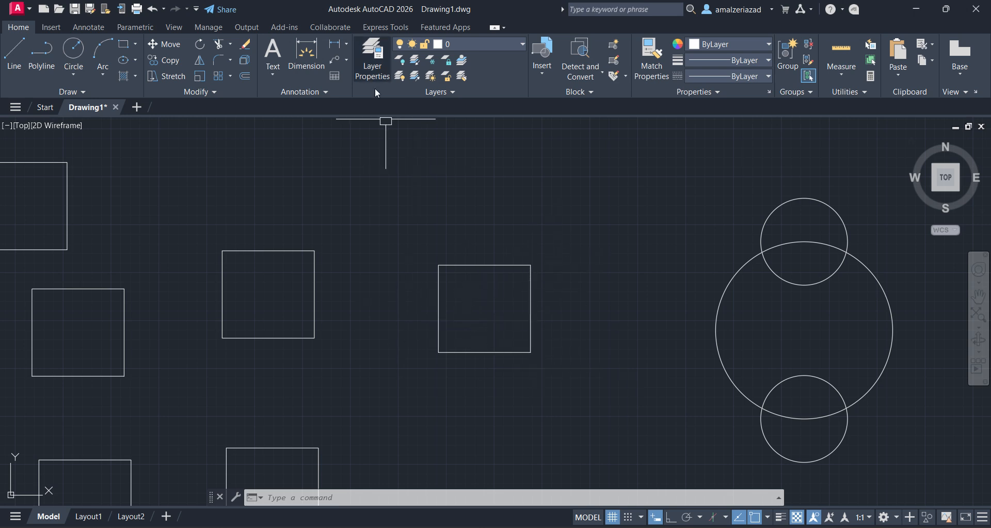
middle_drag(414, 116, 401, 282)
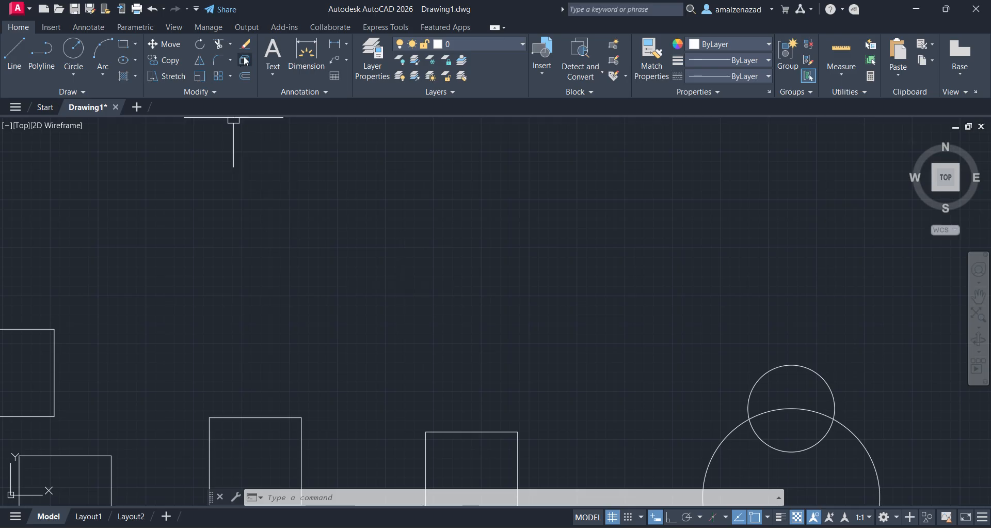
click(122, 46)
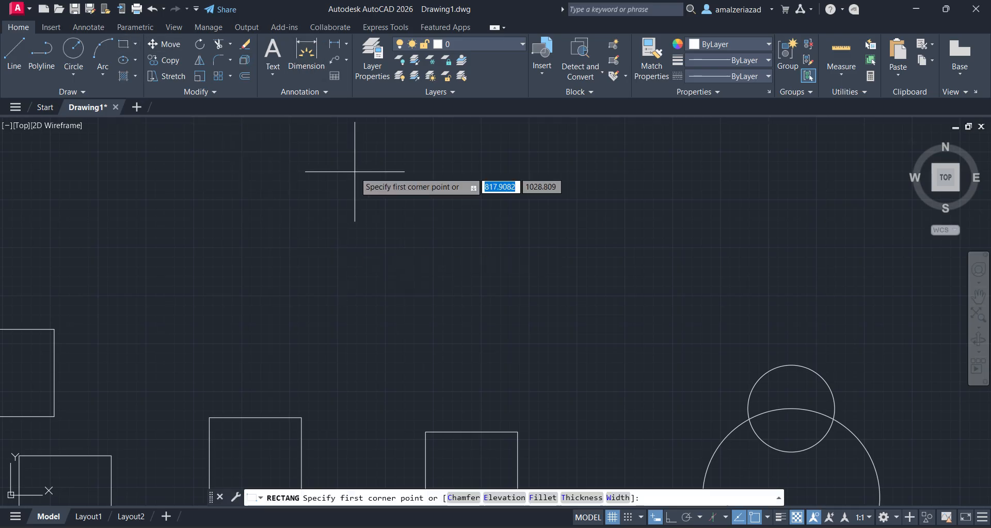
click(355, 171)
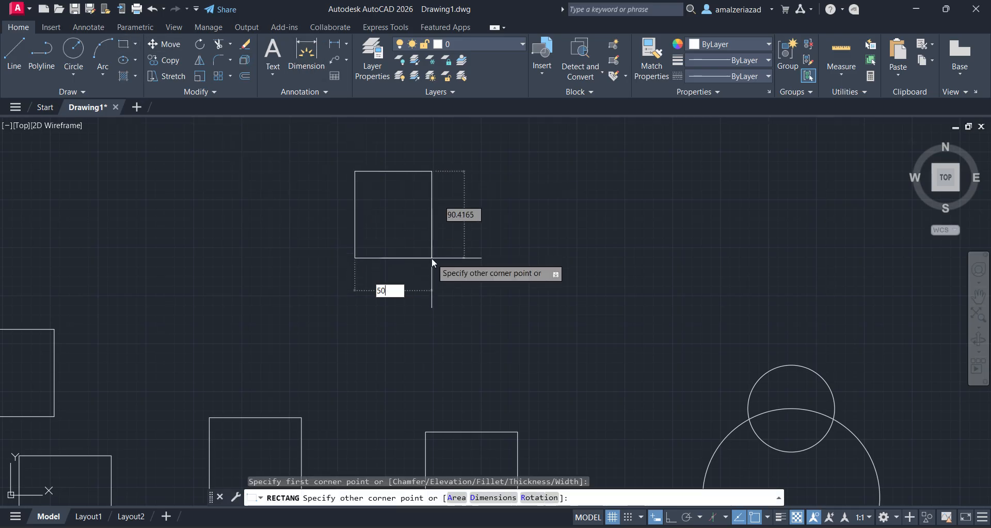
text(50)
key(Tab)
text(50)
key(Return)
scroll(404, 194, up, 2)
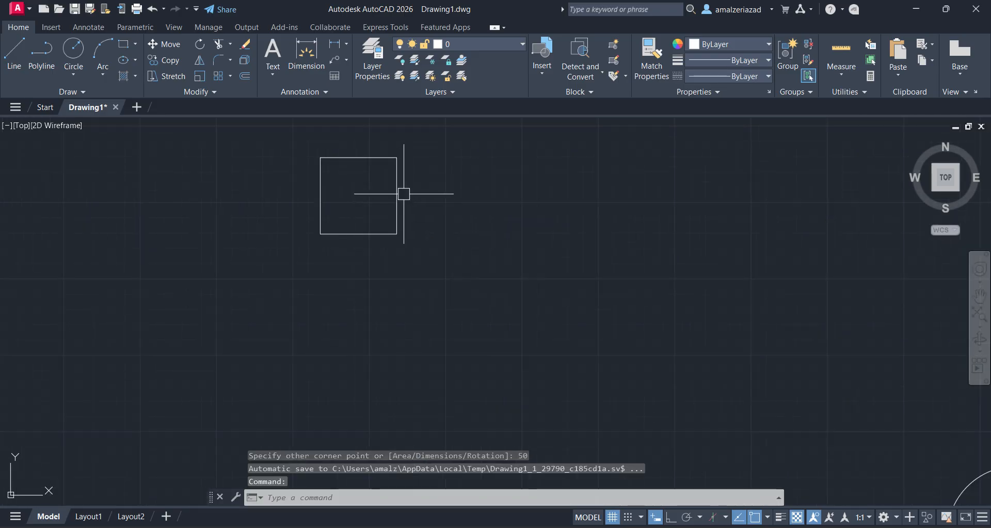
Scale the new square by a factor of 2 from its lower-left corner as base point
scroll(401, 195, up, 2)
middle_drag(378, 180, 443, 274)
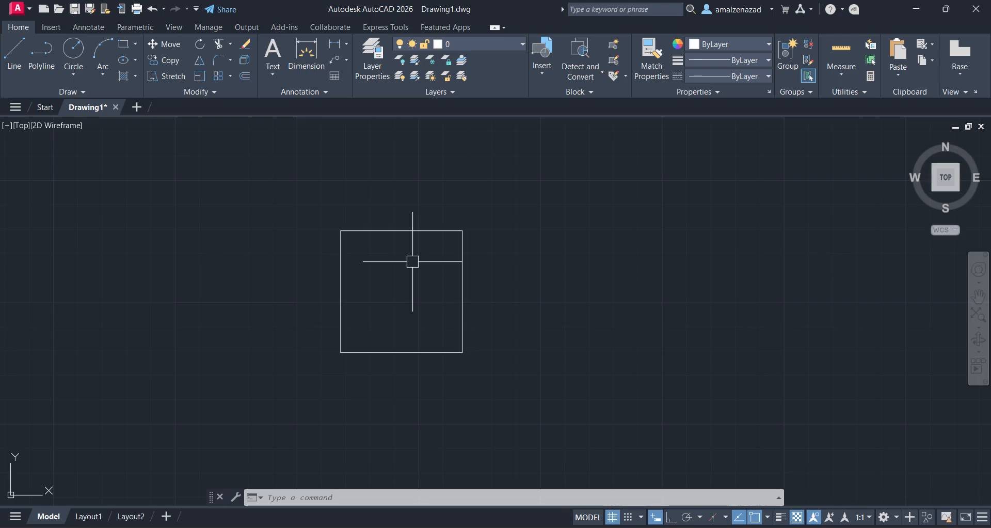
click(545, 171)
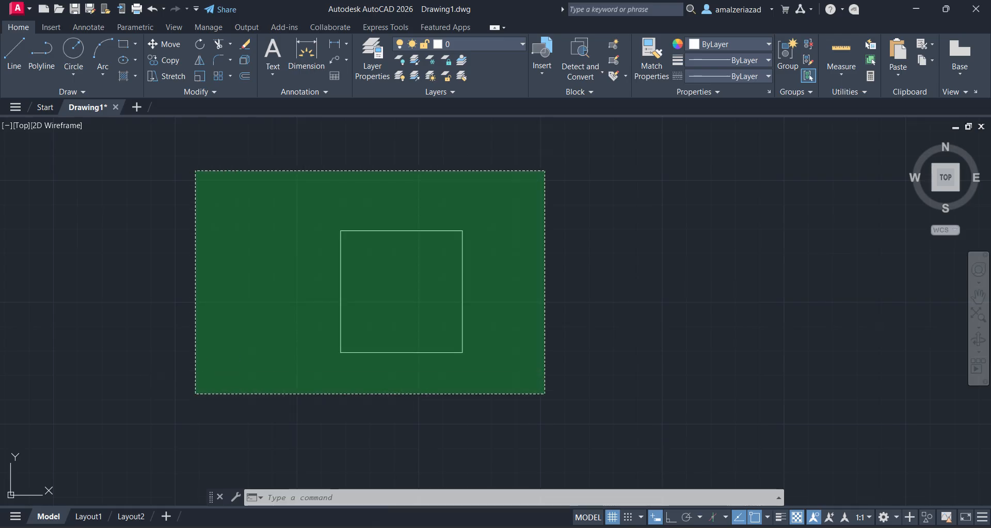
click(191, 399)
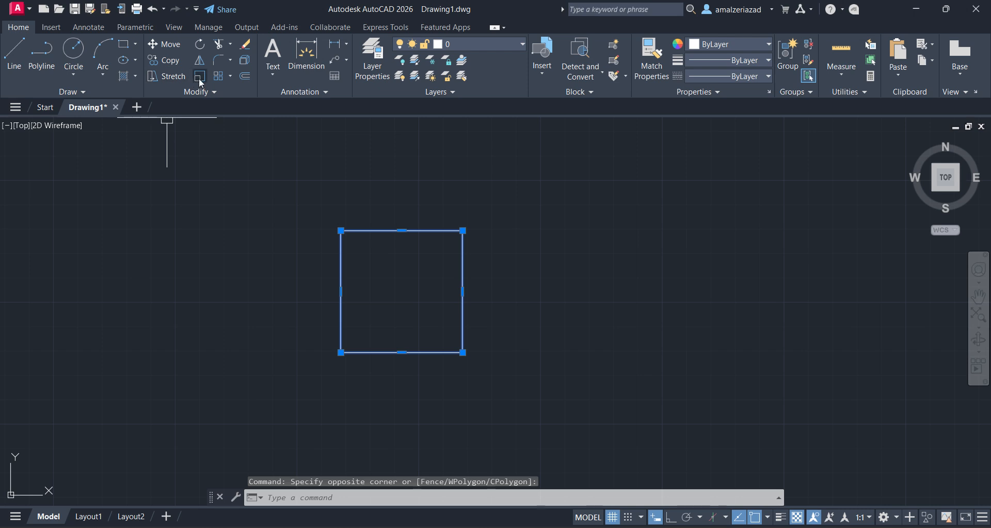
click(200, 83)
click(340, 349)
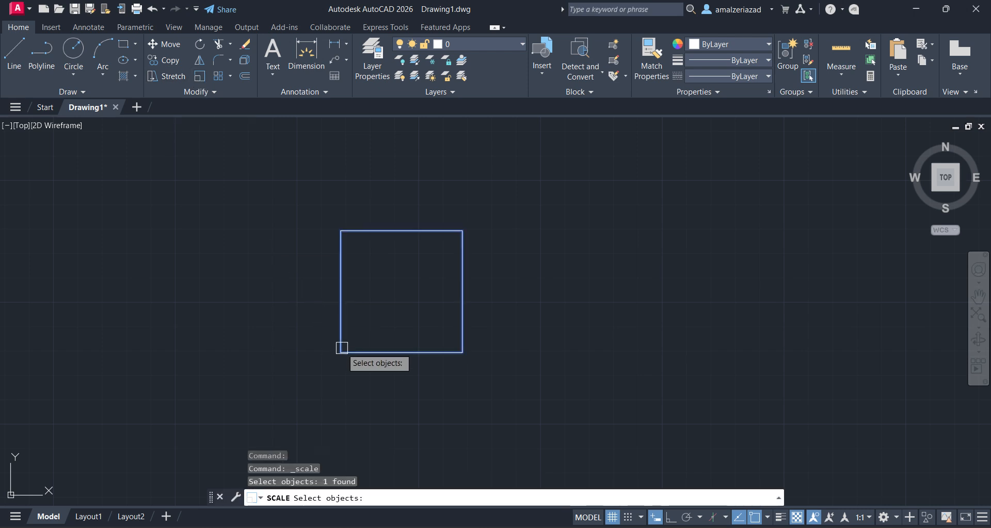
key(Return)
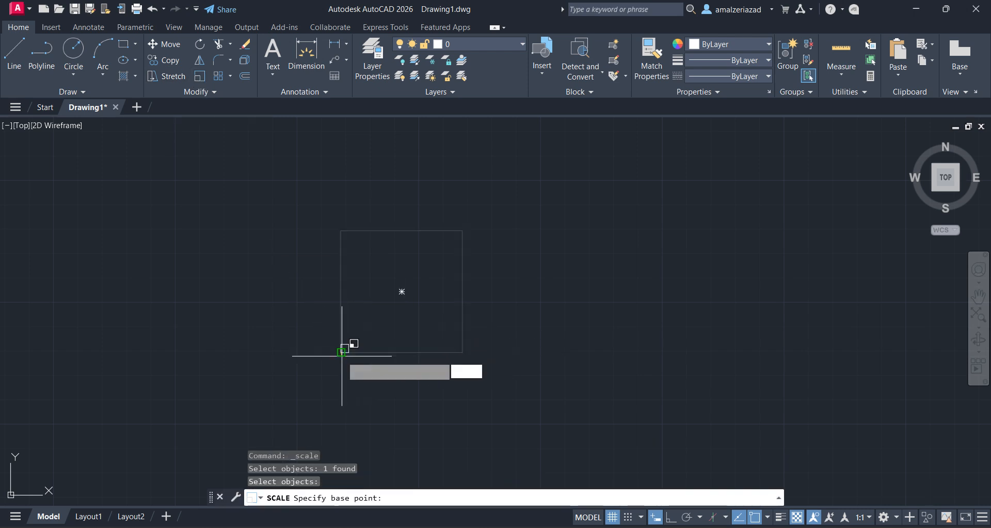
click(341, 353)
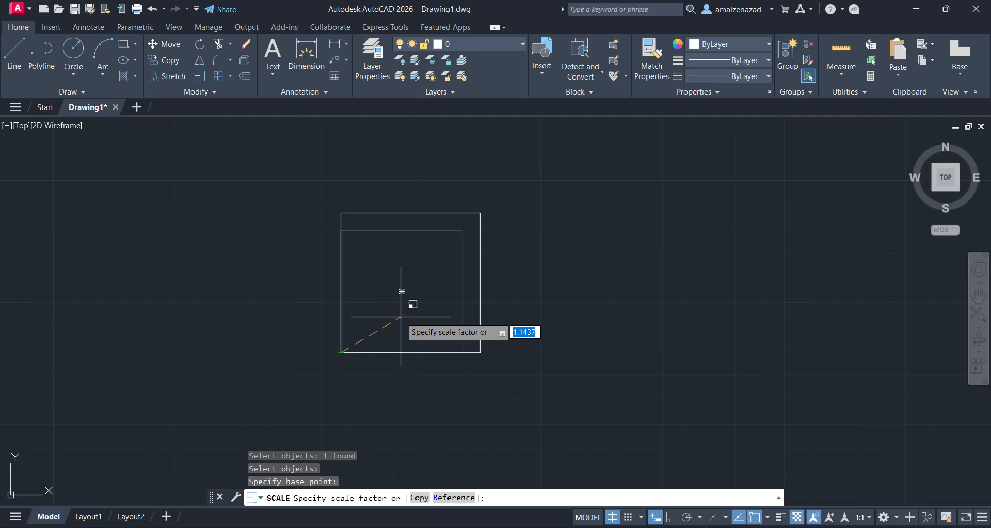
text(2)
key(Return)
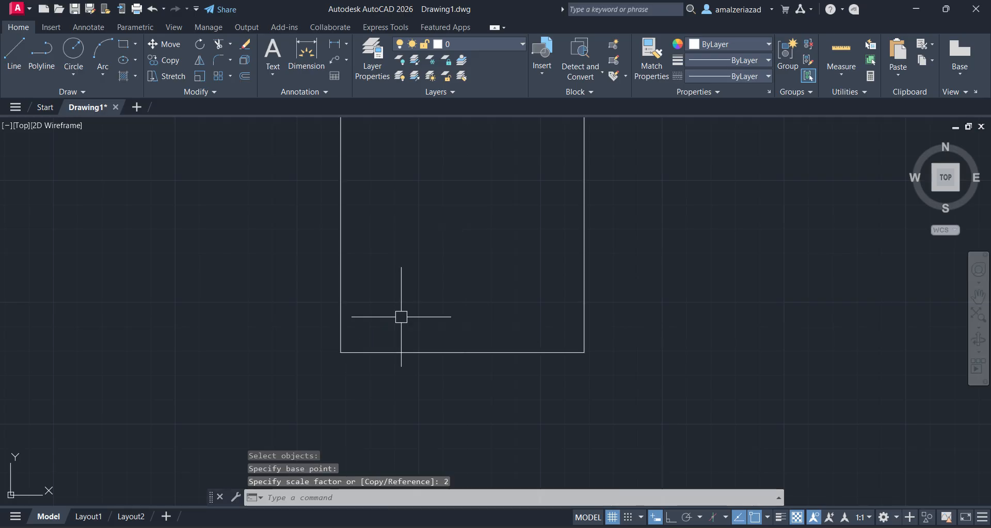
scroll(578, 279, down, 5)
scroll(535, 313, up, 2)
scroll(534, 313, up, 2)
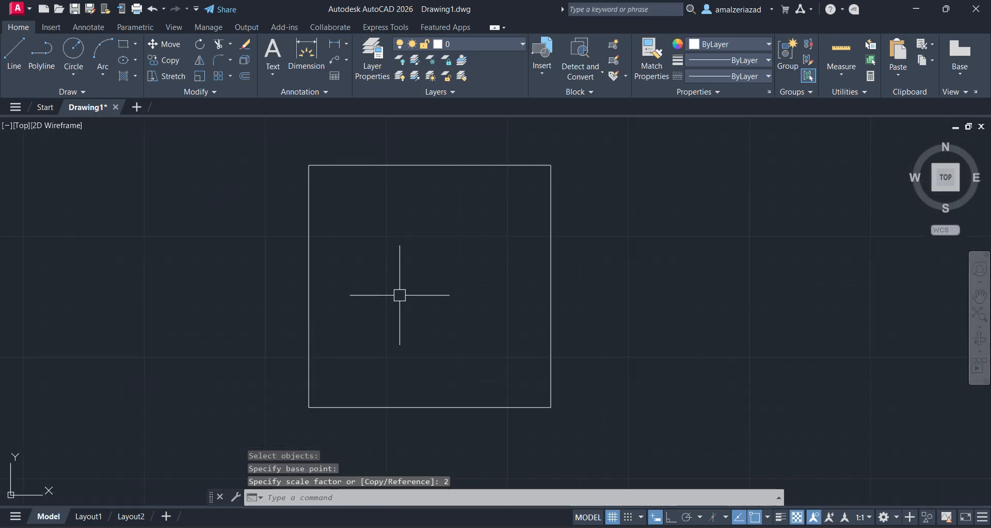
Place a linear dimension for the scaled square's height beside its right edge
click(339, 43)
click(551, 165)
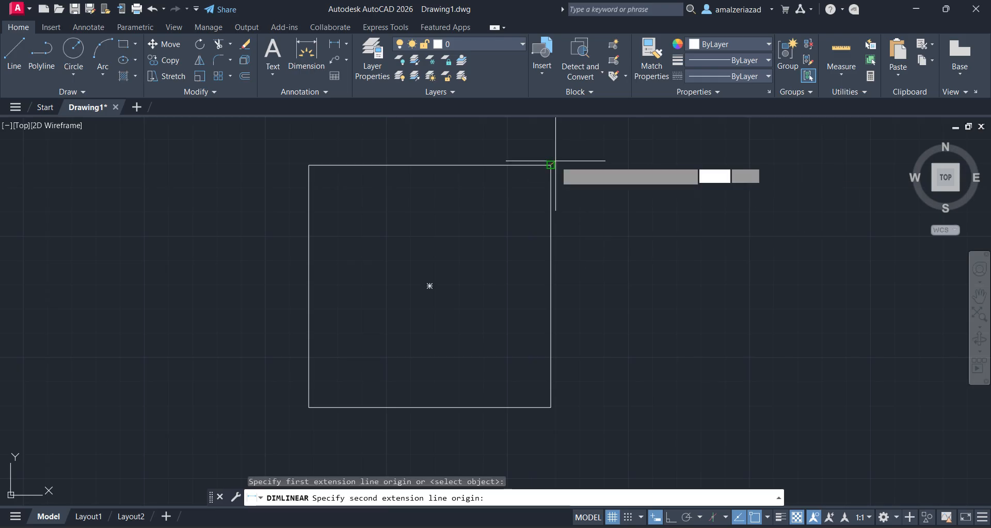
click(551, 407)
scroll(593, 304, up, 5)
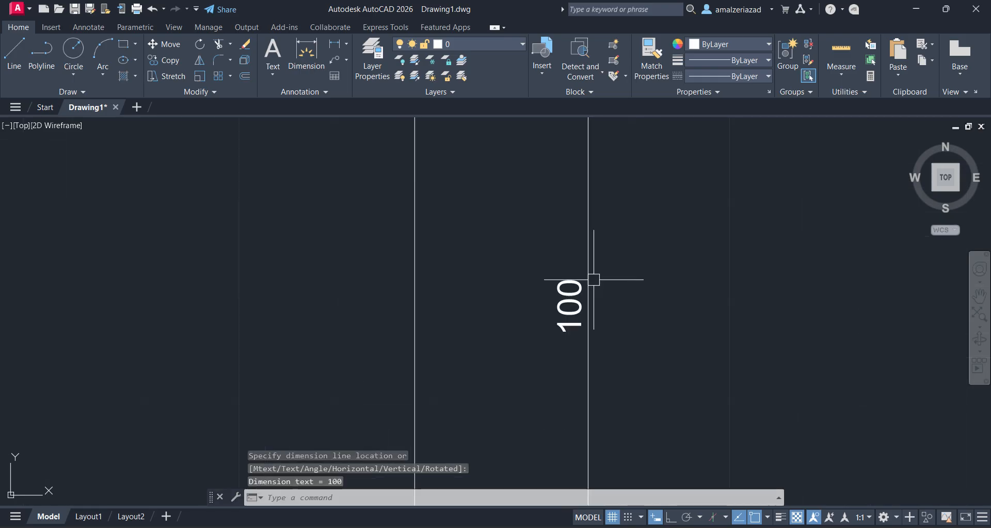
scroll(571, 290, down, 5)
middle_drag(555, 336, 608, 324)
Place a linear dimension for the scaled square's width below its bottom edge
key(space)
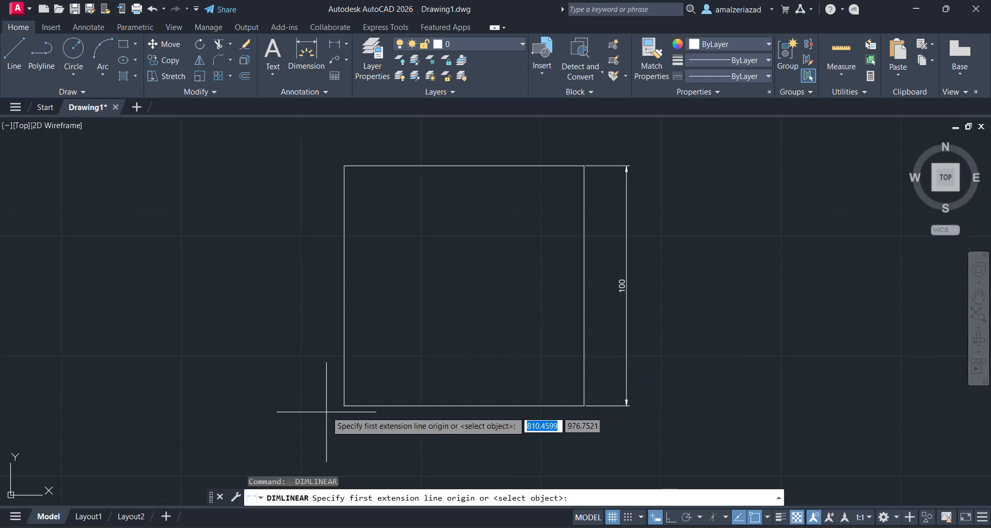
click(345, 404)
click(584, 405)
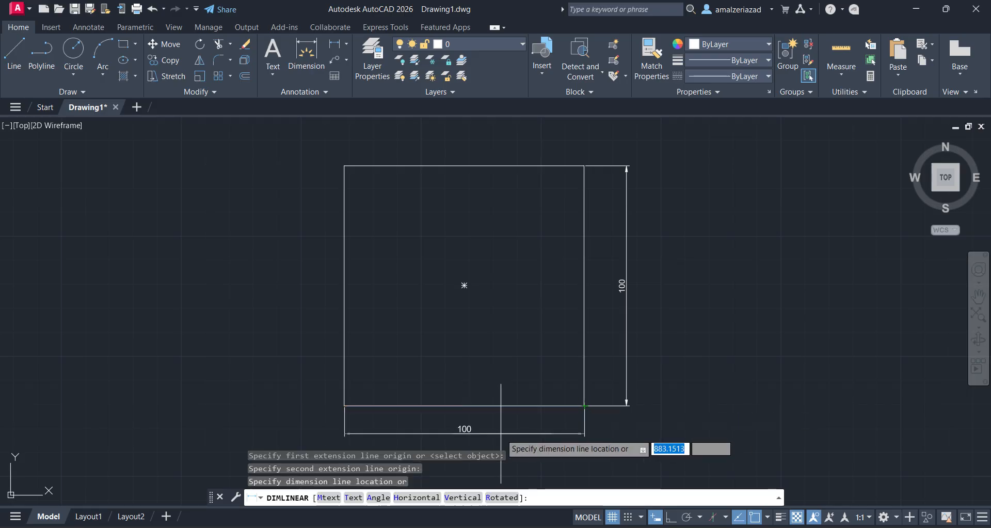
click(500, 432)
scroll(500, 429, up, 2)
scroll(485, 430, down, 2)
middle_drag(502, 407, 456, 383)
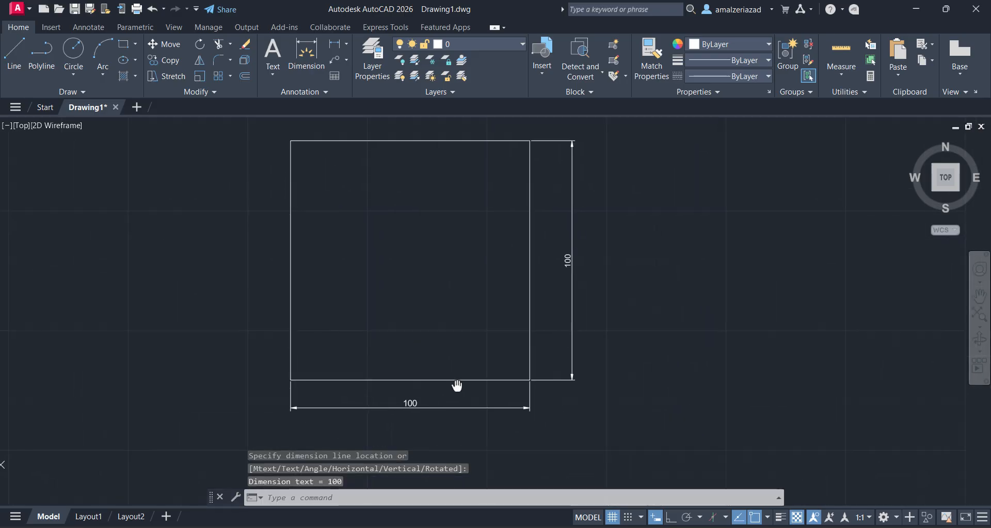
Trim away the upper and lower slanted edges of the stretched parallelogram using the TR alias
scroll(331, 234, down, 6)
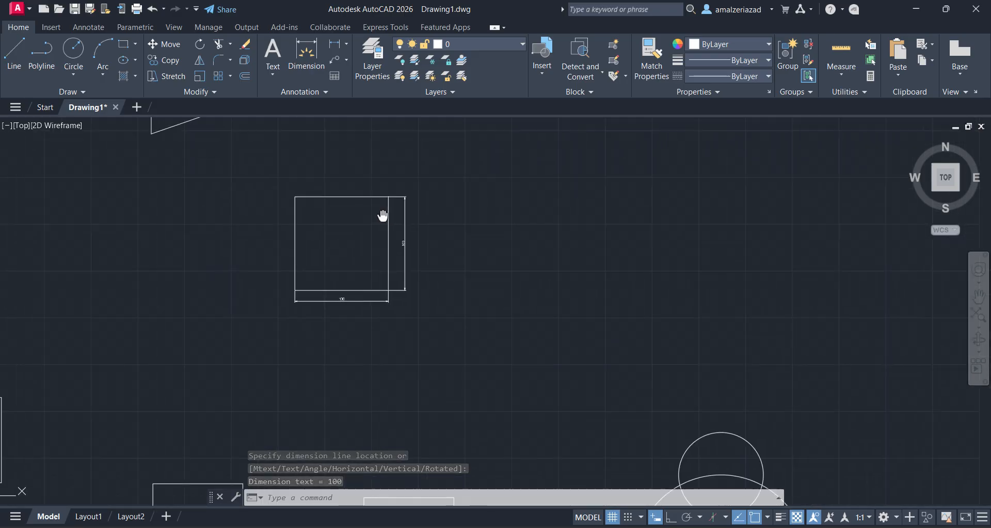
middle_drag(361, 239, 352, 281)
middle_drag(427, 250, 354, 314)
click(231, 45)
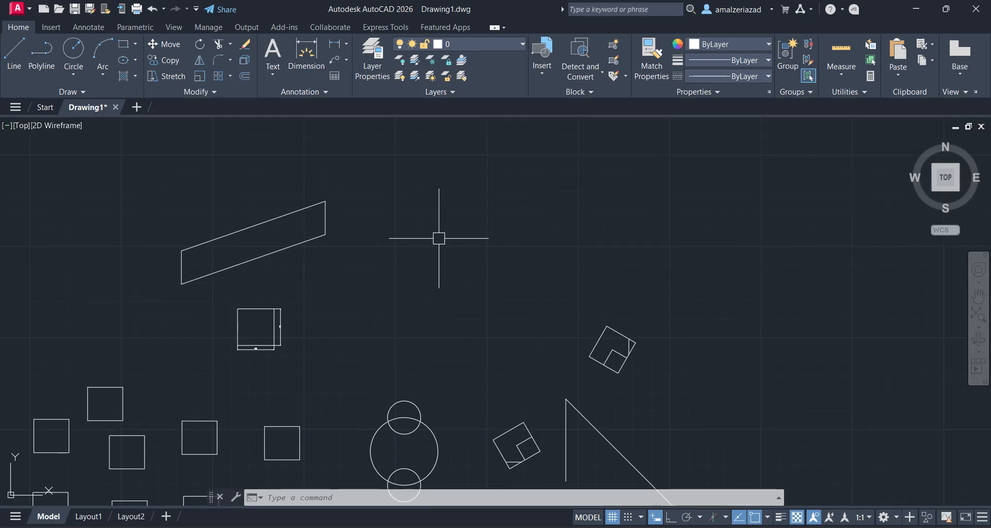
middle_drag(503, 234, 431, 266)
scroll(350, 307, up, 2)
mouse_move(349, 307)
middle_down()
mouse_move(420, 209)
mouse_move(372, 276)
middle_up()
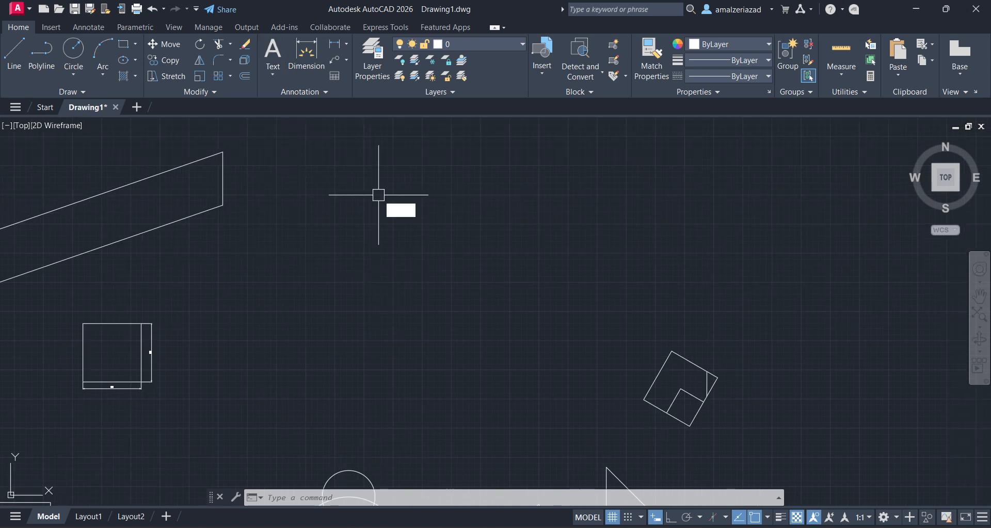
text(TR)
key(Return)
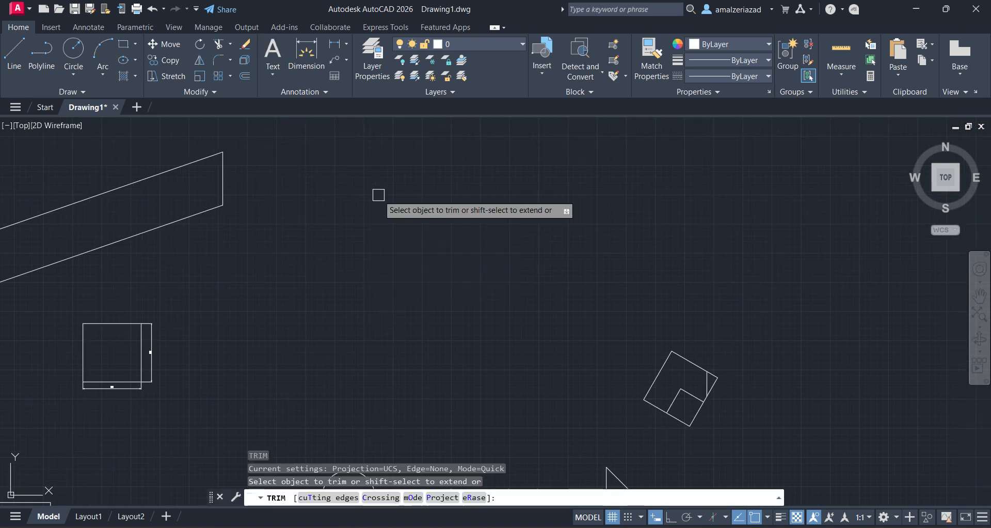
middle_drag(184, 243, 327, 254)
click(289, 190)
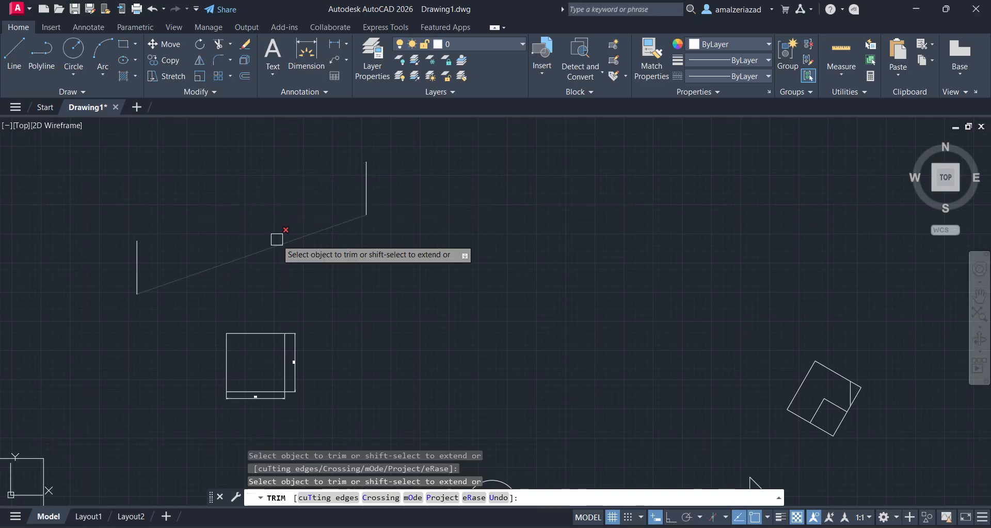
click(276, 244)
Trim away the top edge of the dimensioned square and the top and right edges of the small square below it to the left
middle_drag(276, 287, 413, 233)
drag(399, 286, 399, 265)
middle_drag(270, 315, 390, 257)
scroll(283, 342, up, 2)
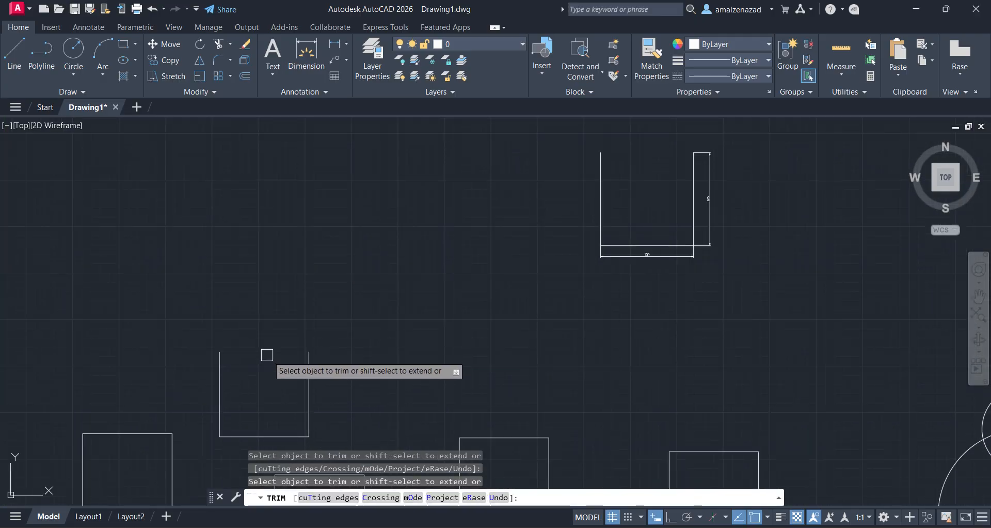
click(309, 379)
scroll(383, 291, down, 2)
key(Escape)
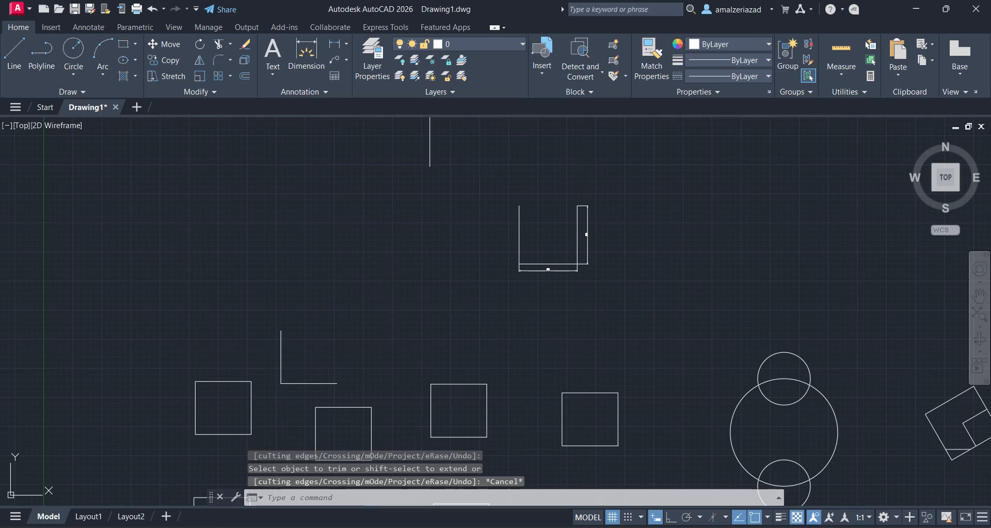
Draw a gently rising line in the empty area beyond the dimensioned square and a separate steeper line crossing it near its upper end
middle_drag(383, 290, 165, 411)
click(25, 68)
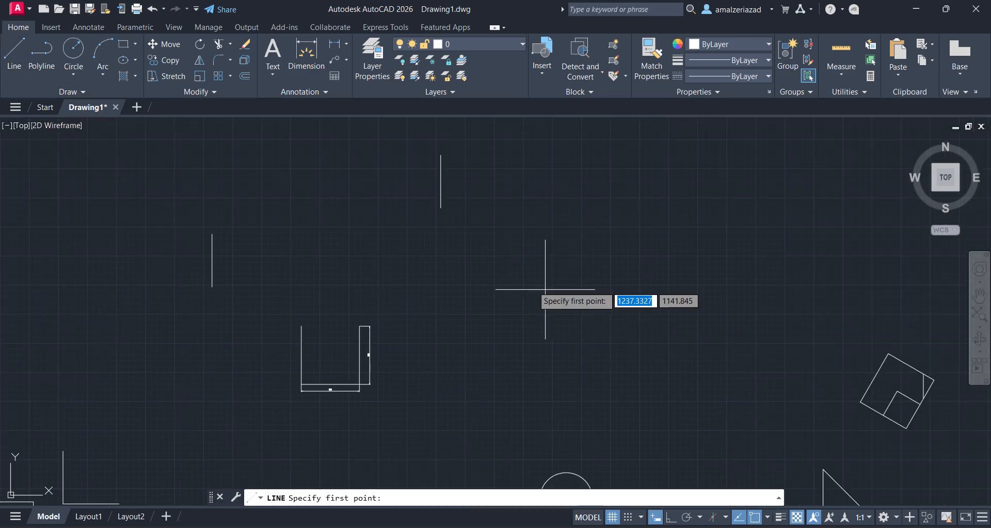
click(484, 280)
click(654, 220)
key(Return)
key(Return)
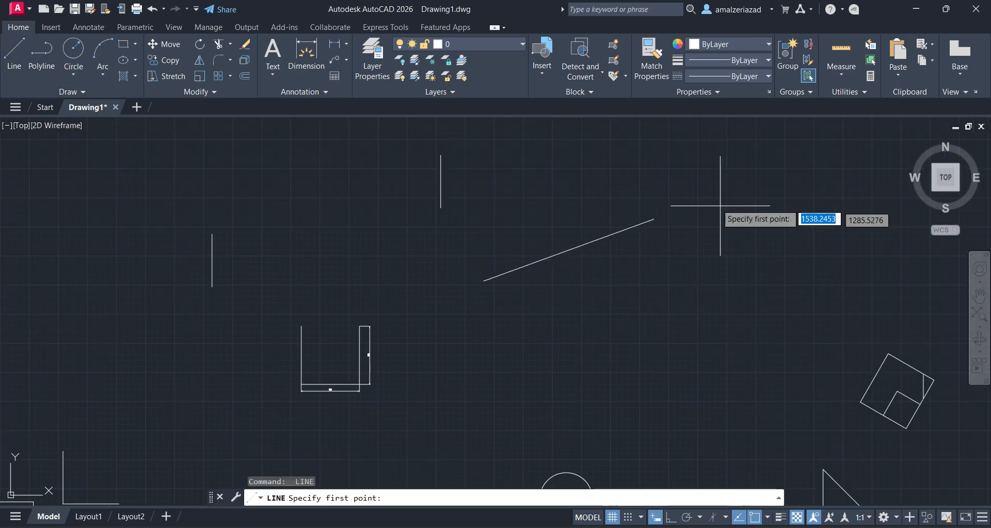
click(656, 184)
click(544, 339)
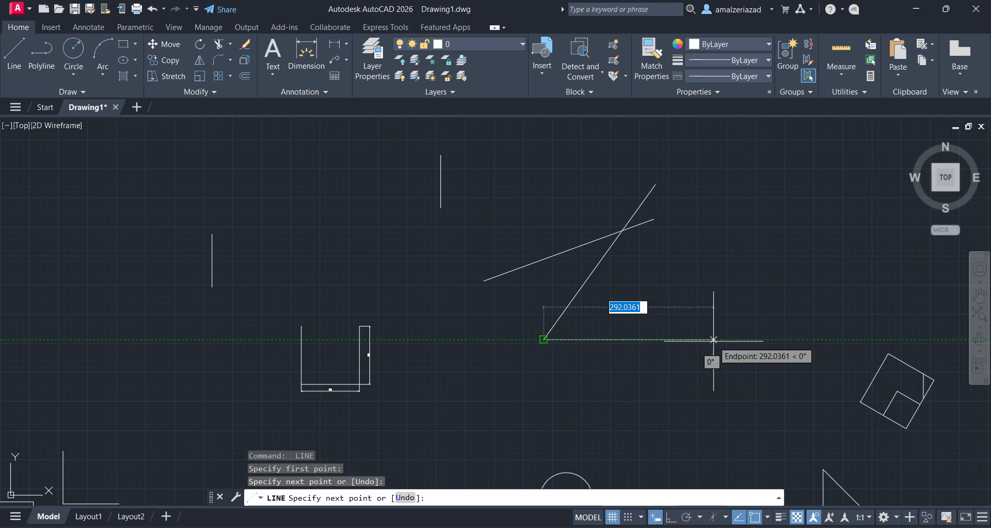
key(Return)
Draw a third separate line, steeply slanted, crossing the gently rising line near its lower end
key(Return)
click(530, 217)
click(484, 332)
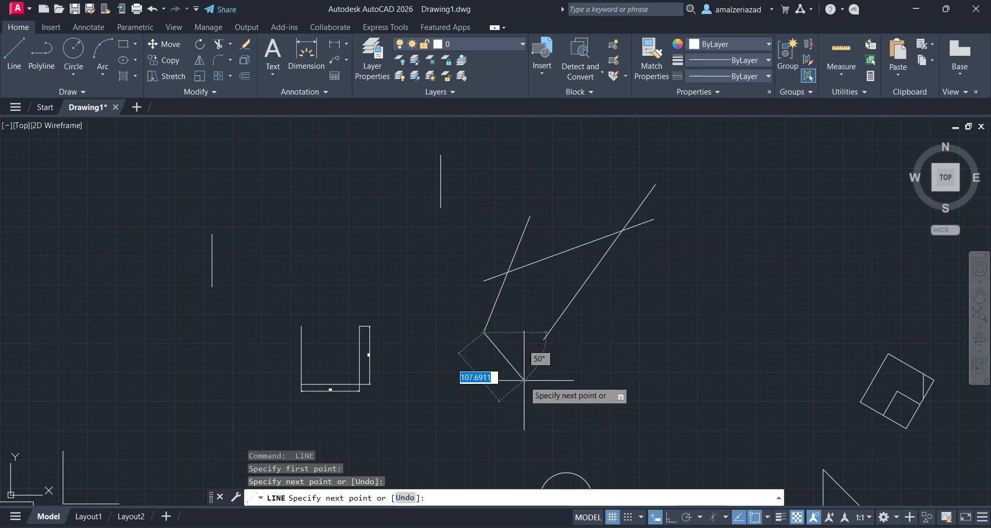
key(Return)
Trim the gently rising line between the two steep lines and the long lower part of the right steep line, using the TR alias
scroll(540, 289, up, 4)
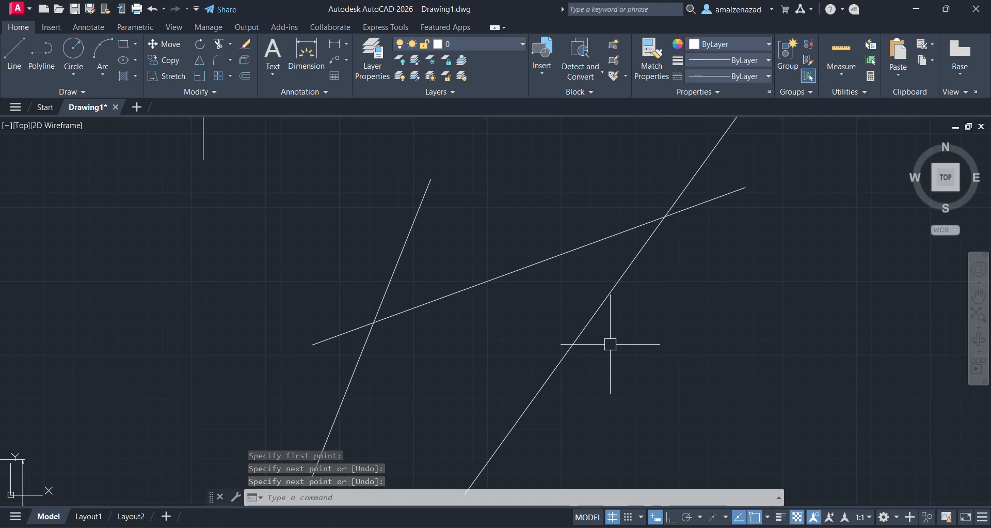
scroll(609, 343, down, 2)
middle_drag(610, 342, 598, 313)
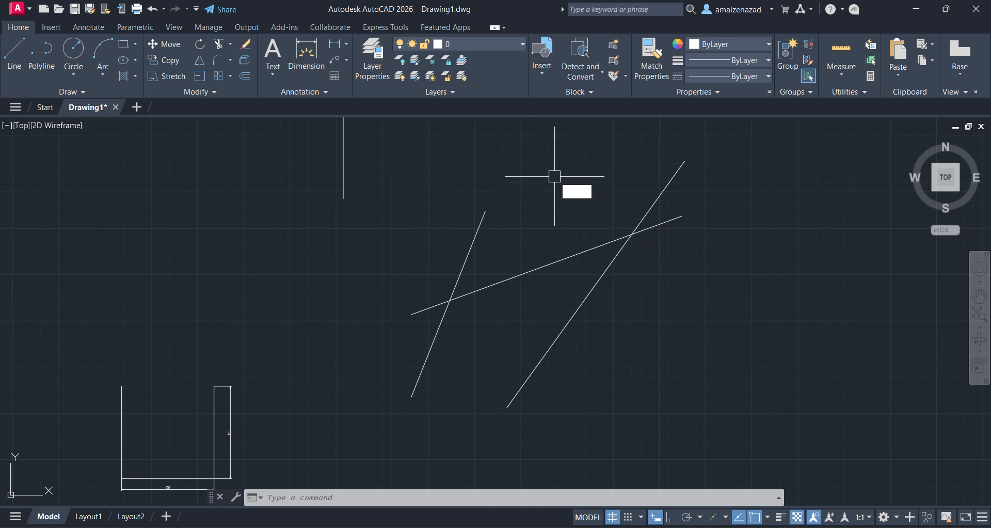
text(tr)
key(Return)
click(541, 268)
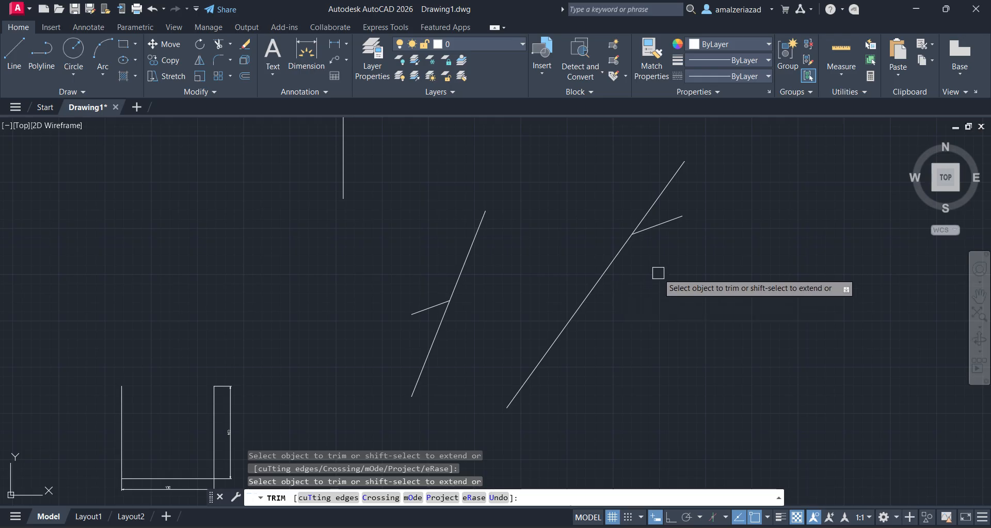
click(592, 296)
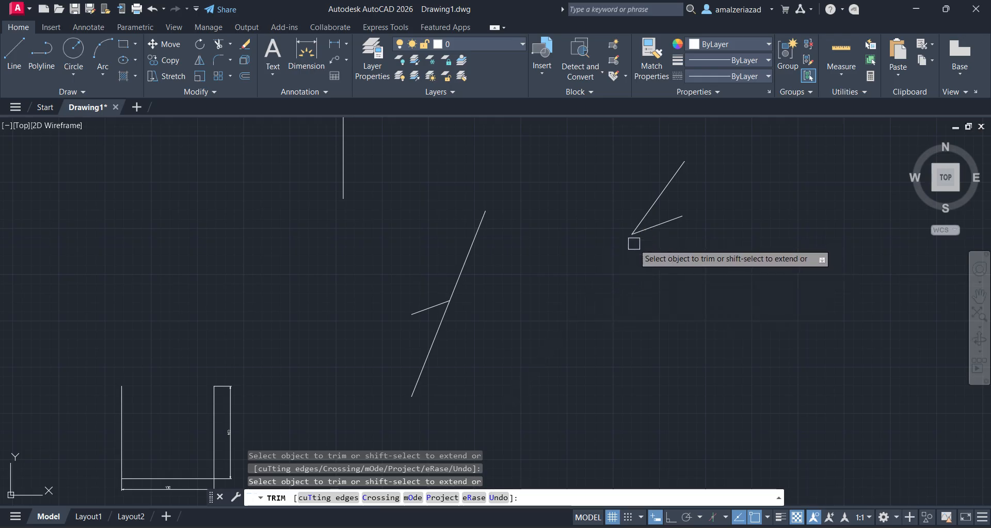
Trim the short stub off the right steep line, and fence-trim the left steep line's upper half together with its stub
scroll(516, 217, down, 3)
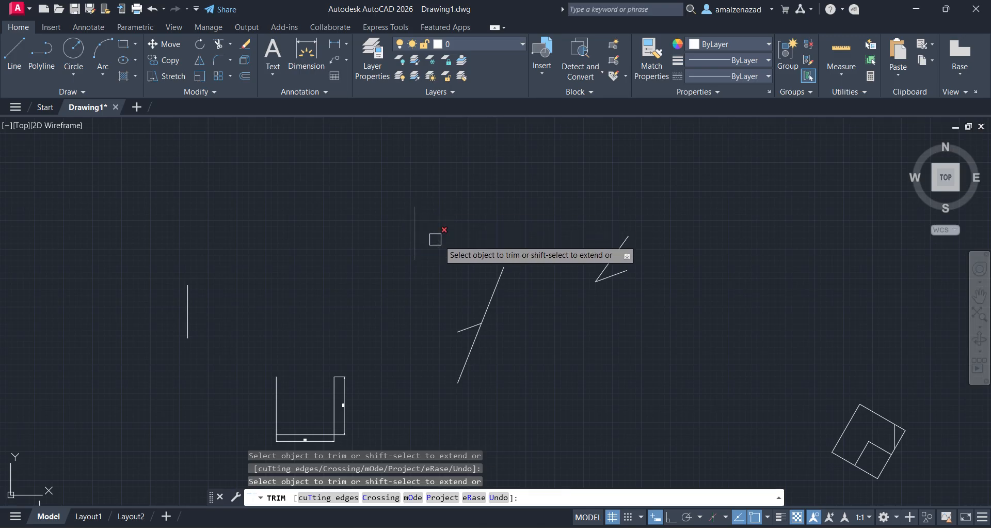
scroll(478, 219, down, 4)
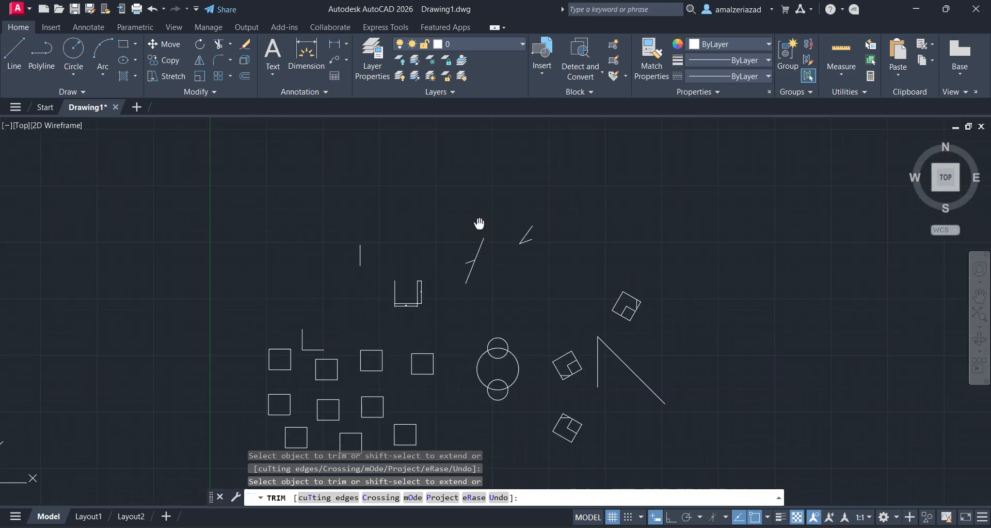
scroll(479, 223, up, 6)
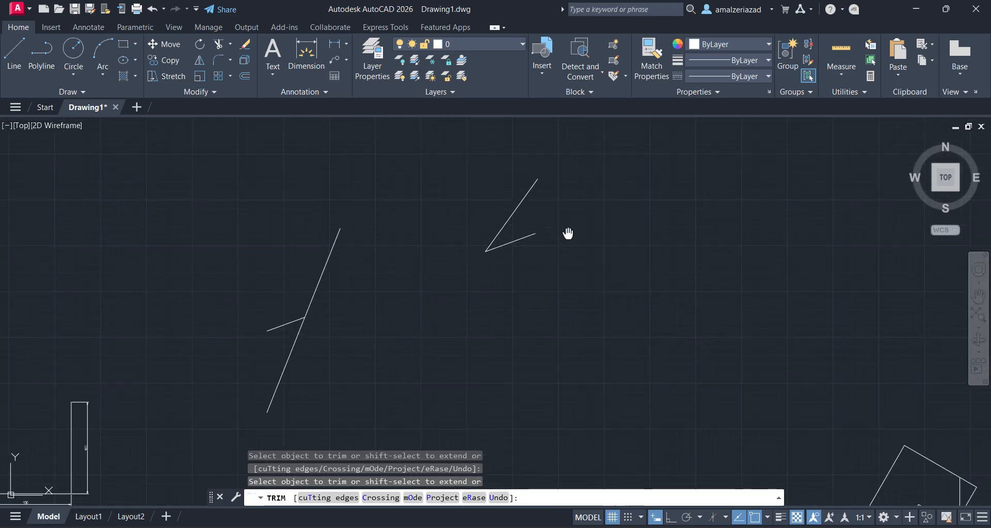
middle_drag(568, 233, 571, 246)
scroll(544, 253, up, 2)
click(510, 256)
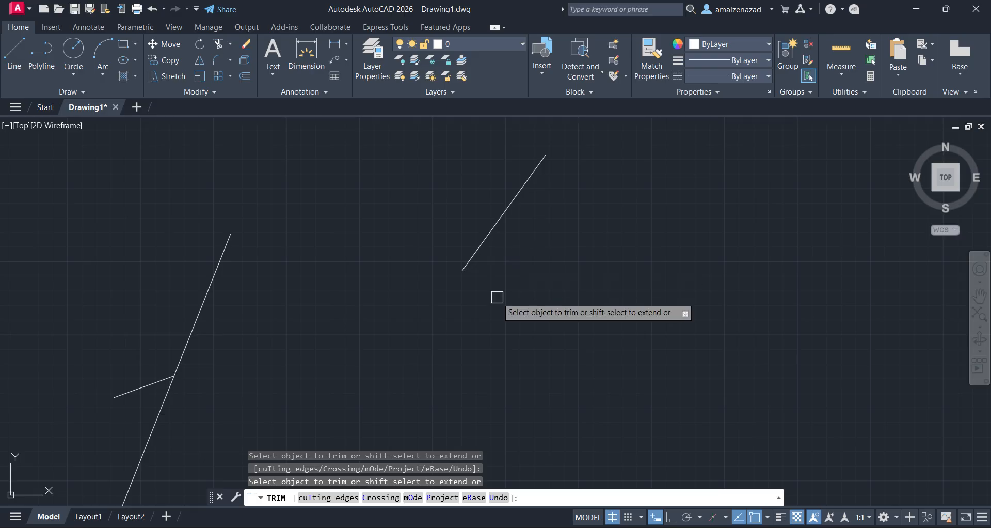
click(446, 187)
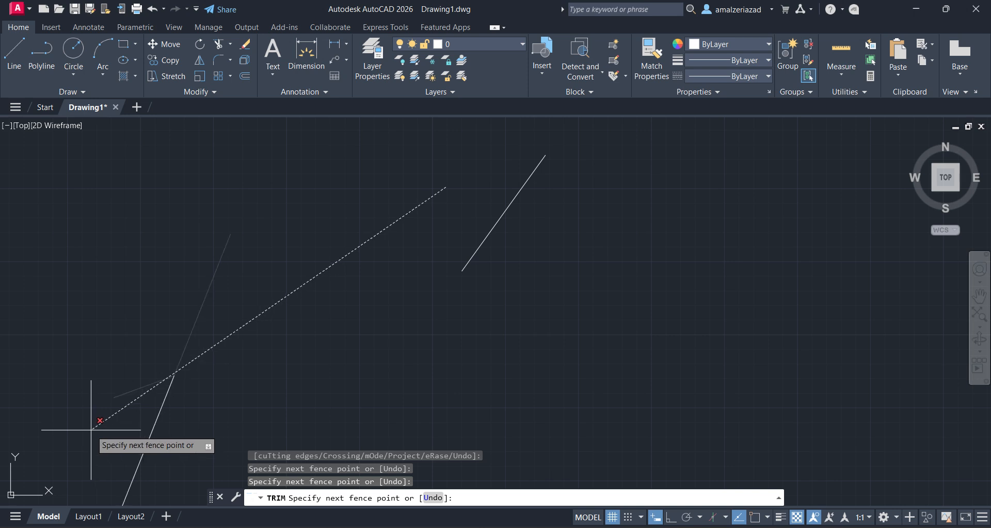
key(Return)
Remove the remaining pieces of the right and left steep lines within the Trim command
scroll(376, 250, down, 8)
middle_drag(243, 341, 429, 270)
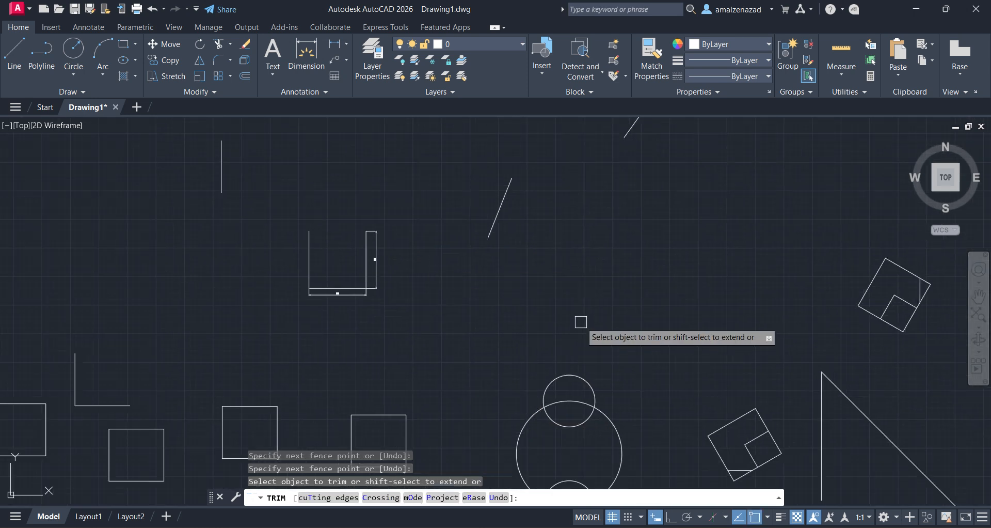
scroll(491, 299, up, 10)
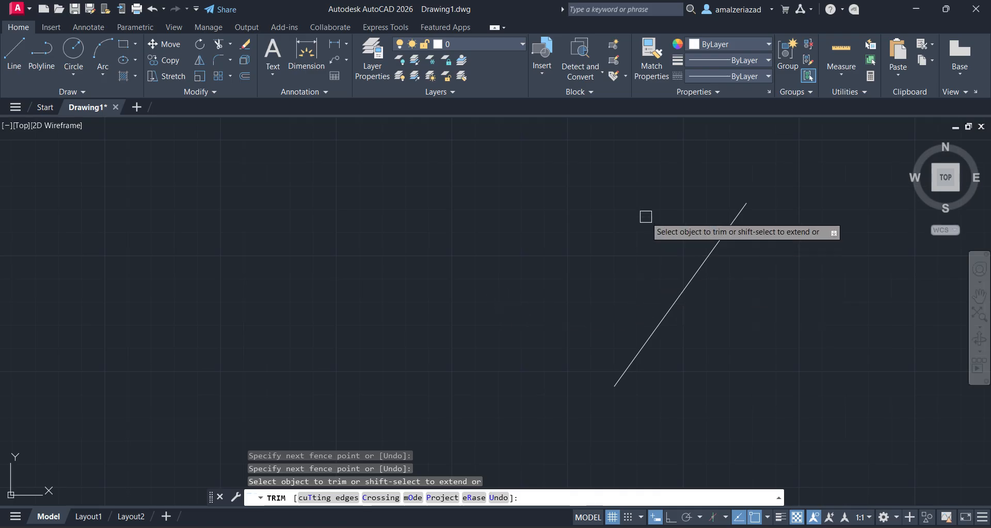
mouse_move(646, 216)
mouse_down()
mouse_move(655, 268)
mouse_move(708, 338)
mouse_up()
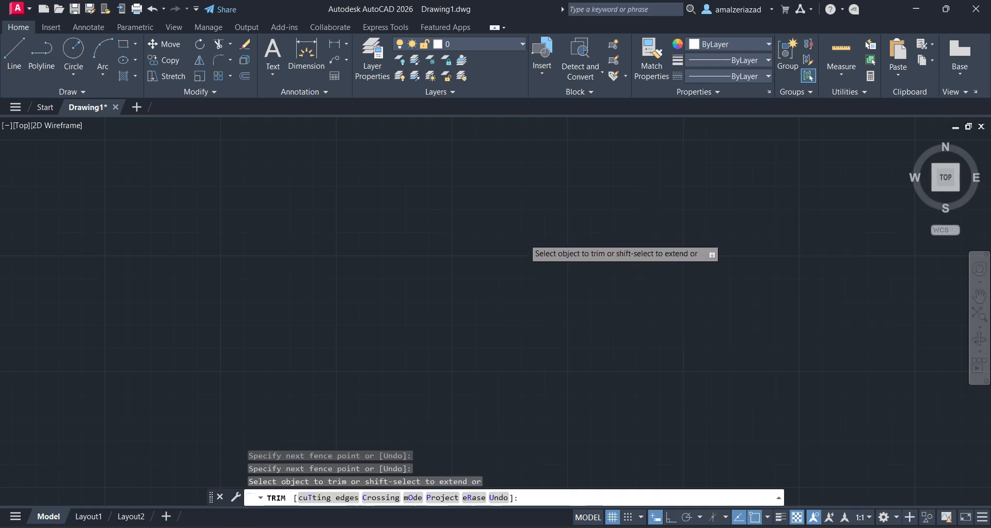
scroll(524, 281, down, 5)
middle_drag(524, 282, 461, 312)
scroll(535, 268, up, 6)
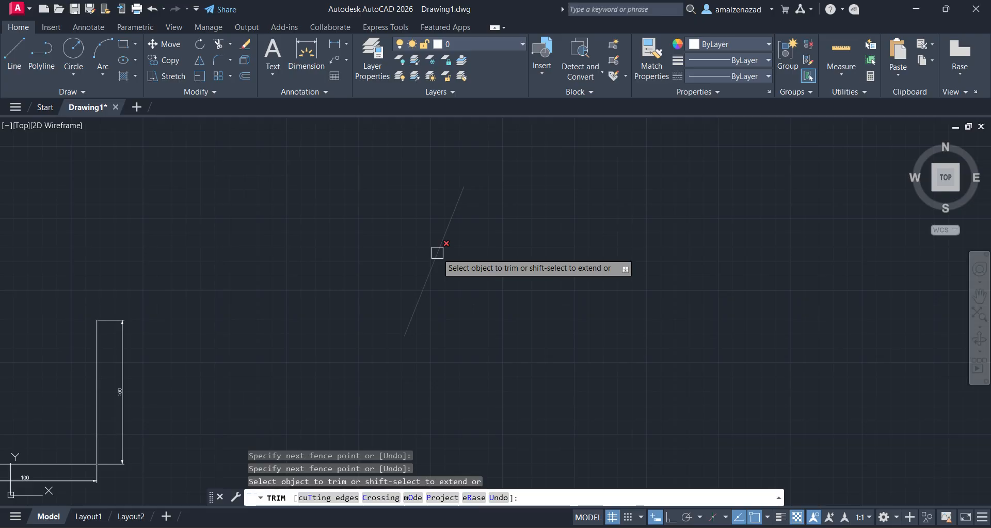
click(438, 253)
Fence-trim away the lone vertical line above the dimensioned square and the square's three remaining edges
scroll(371, 267, down, 3)
middle_drag(213, 224, 478, 246)
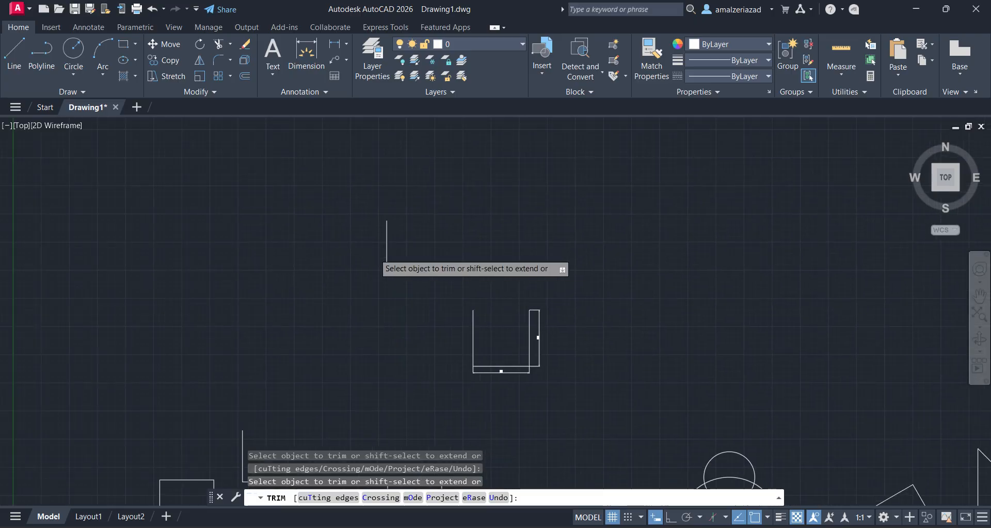
scroll(376, 253, up, 5)
click(285, 227)
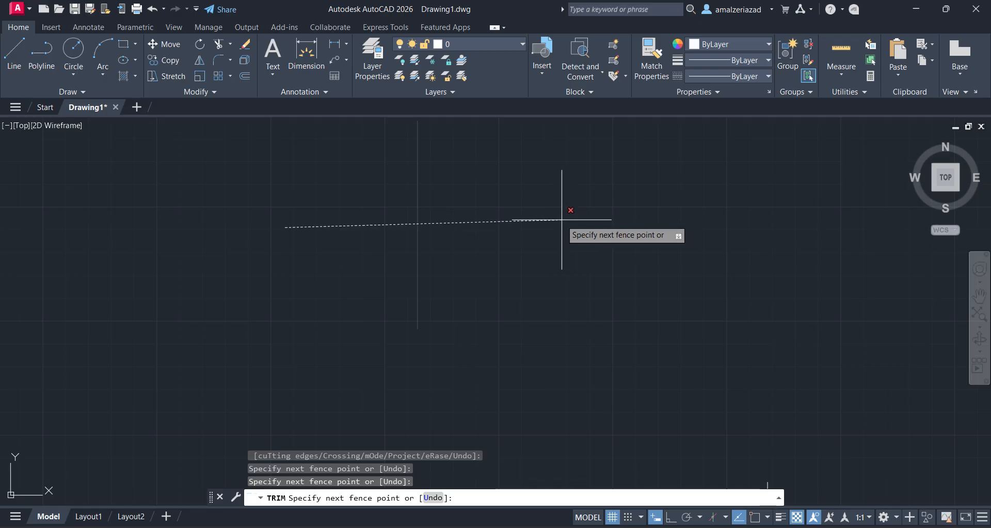
scroll(561, 220, down, 4)
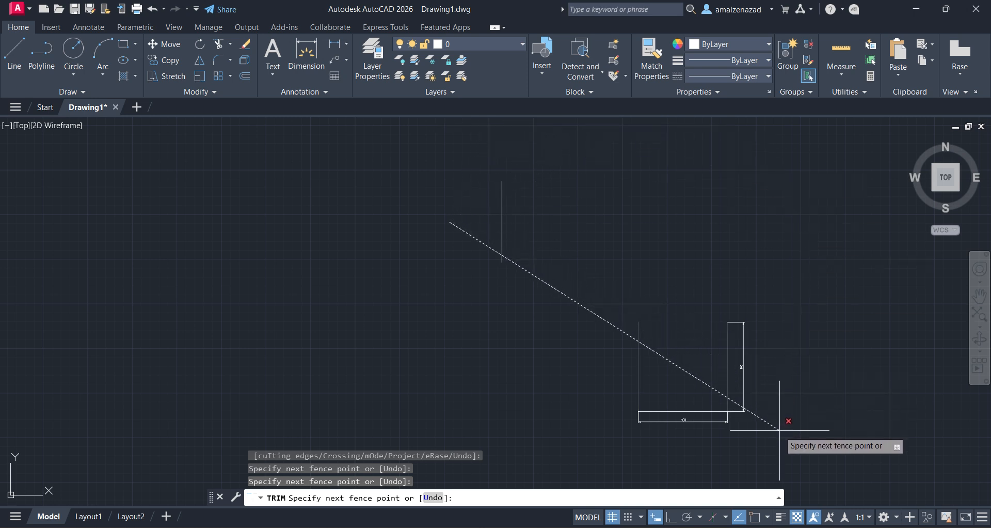
click(663, 213)
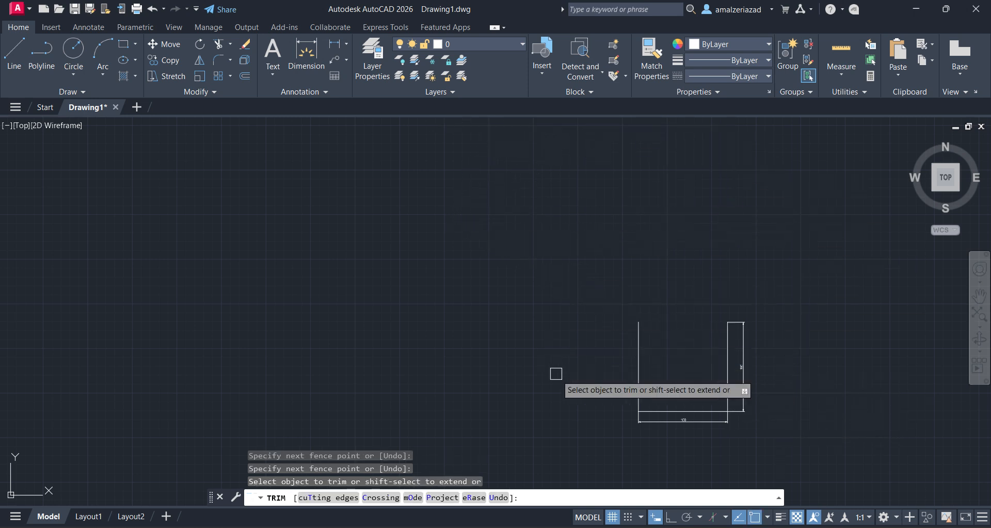
mouse_move(566, 378)
mouse_down()
mouse_move(677, 367)
mouse_move(694, 320)
mouse_move(690, 450)
mouse_move(785, 343)
mouse_move(708, 345)
mouse_up()
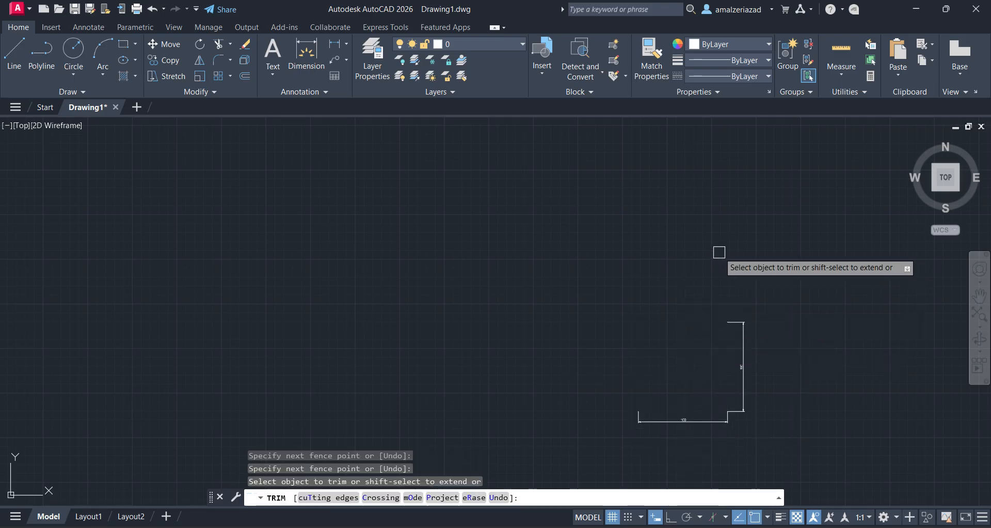
scroll(720, 262, down, 4)
middle_drag(759, 288, 465, 201)
click(610, 260)
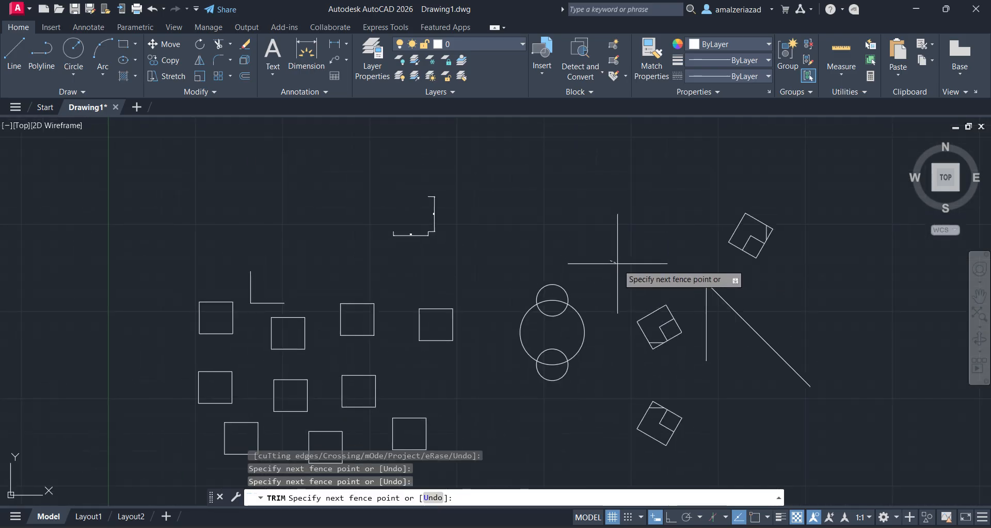
scroll(738, 414, up, 6)
scroll(684, 359, down, 4)
middle_drag(649, 327, 664, 431)
scroll(700, 437, up, 2)
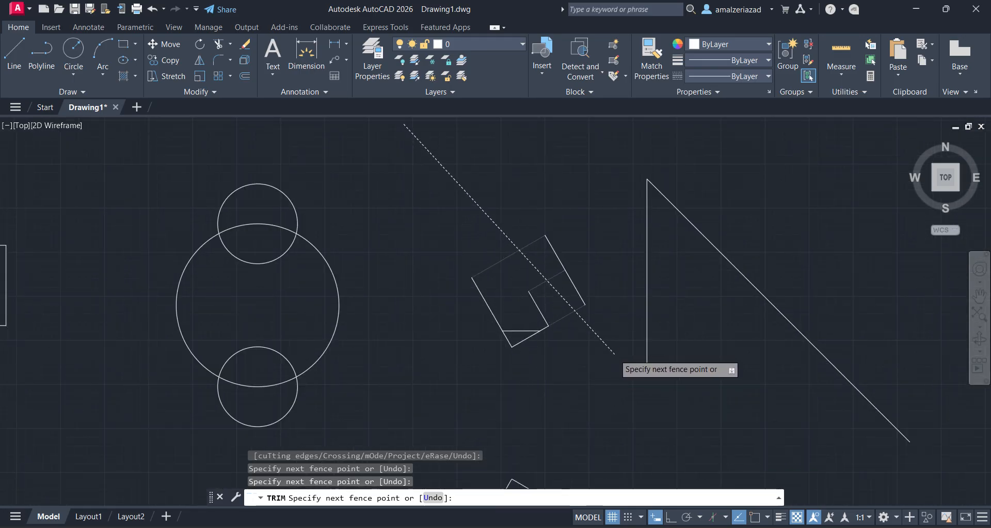
scroll(607, 351, up, 2)
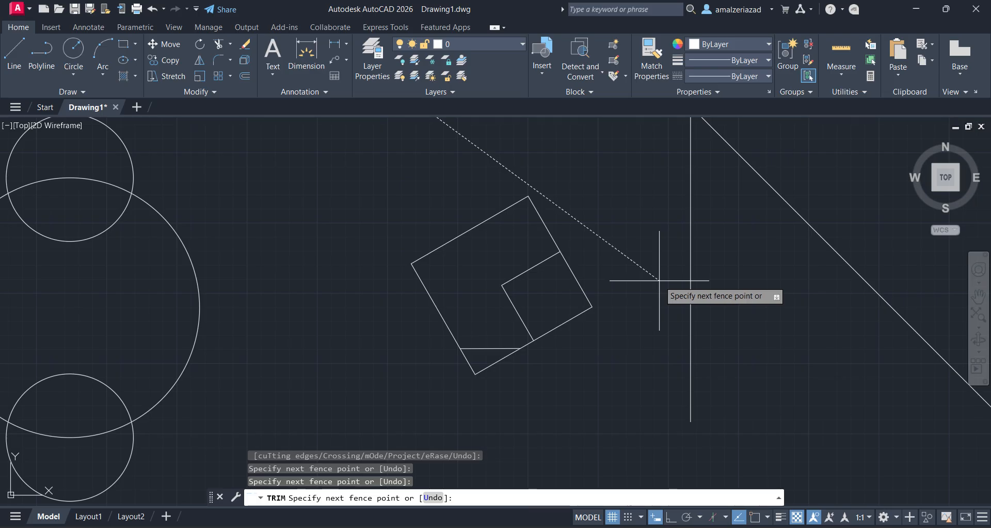
key(Escape)
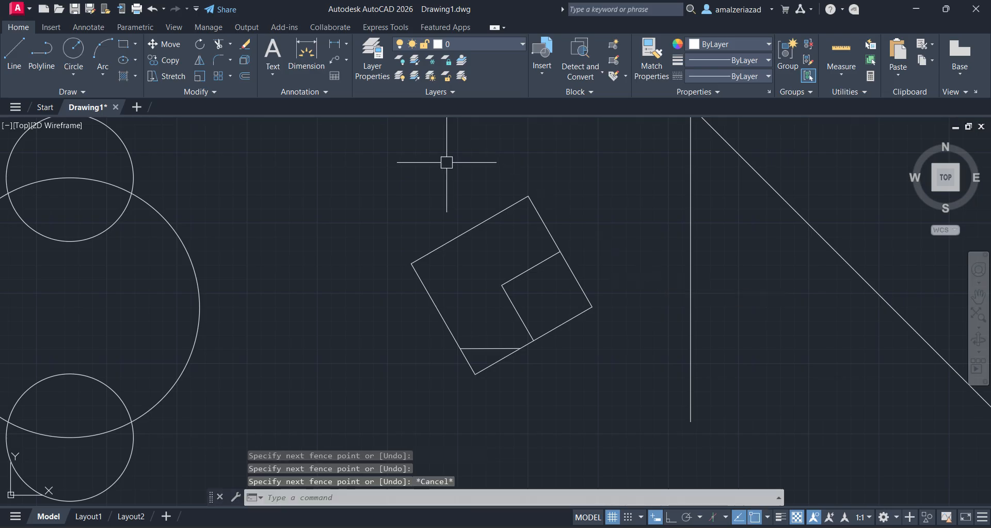
mouse_move(447, 163)
mouse_down()
mouse_move(580, 336)
mouse_move(586, 369)
mouse_move(588, 361)
mouse_up()
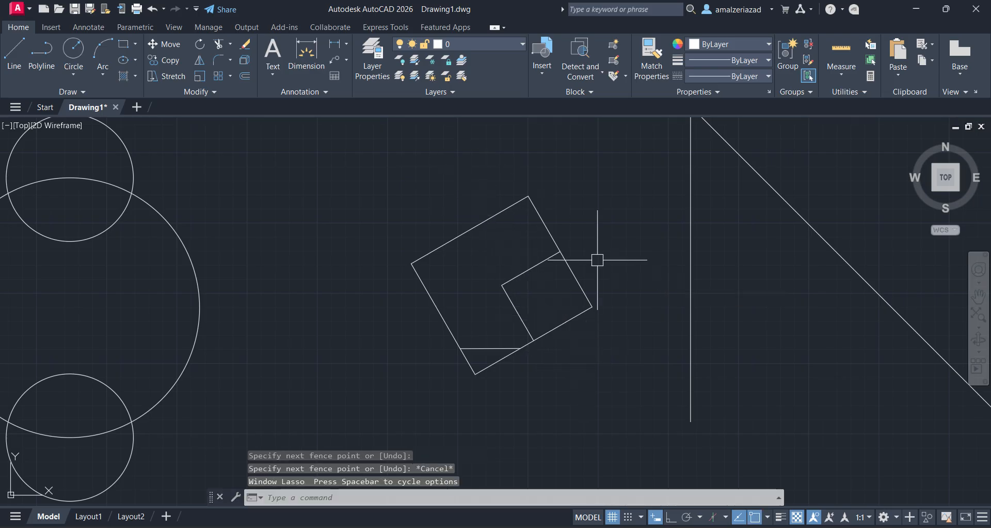
Trim the tilted square nearest the circles with two fences, removing both upper edges, the upper lower-left edge, and the adjoining inner-square edges
key(Return)
mouse_move(451, 157)
mouse_down()
mouse_move(611, 375)
mouse_move(503, 202)
mouse_move(476, 192)
mouse_up()
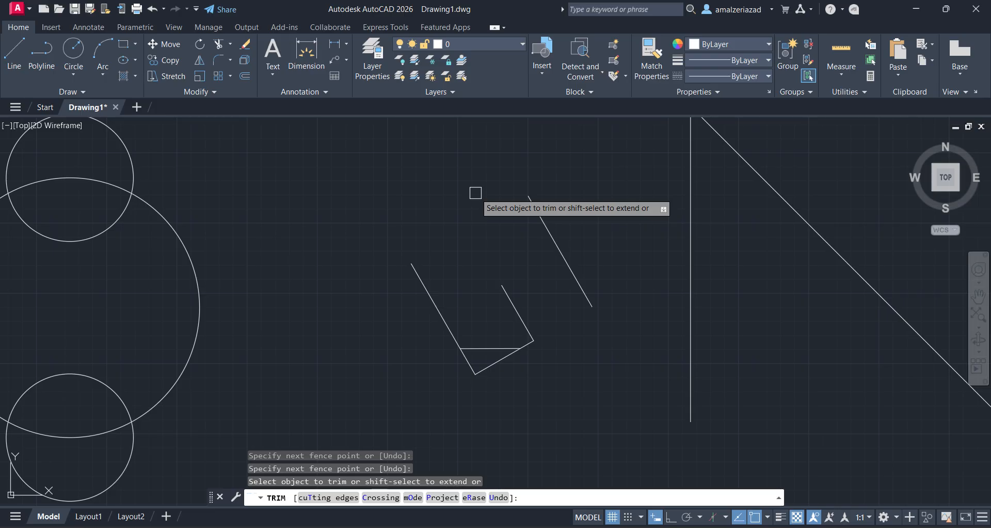
click(373, 349)
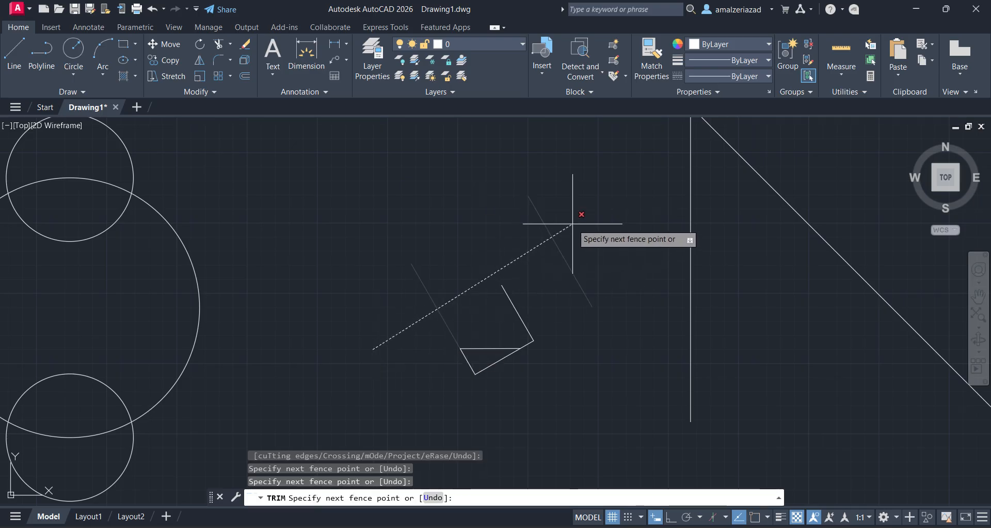
key(Return)
scroll(563, 238, down, 5)
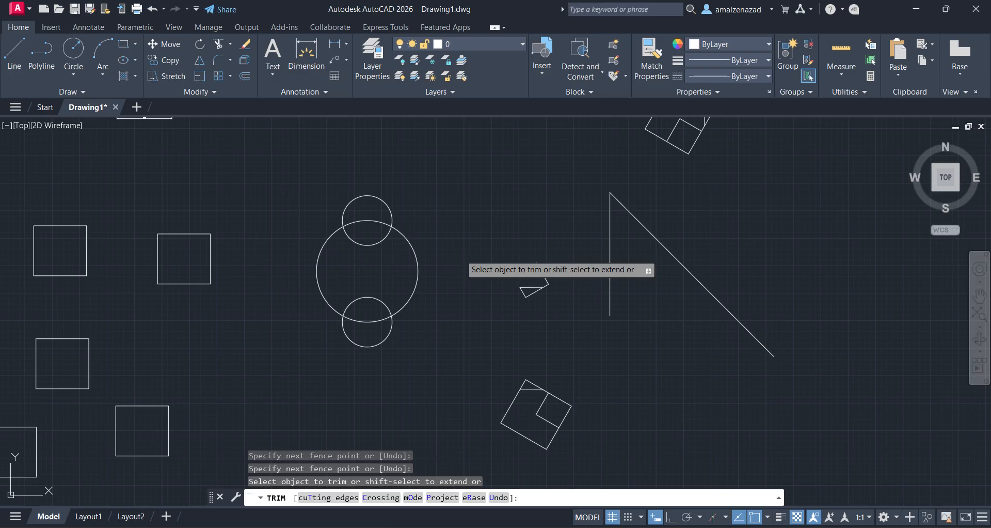
key(Escape)
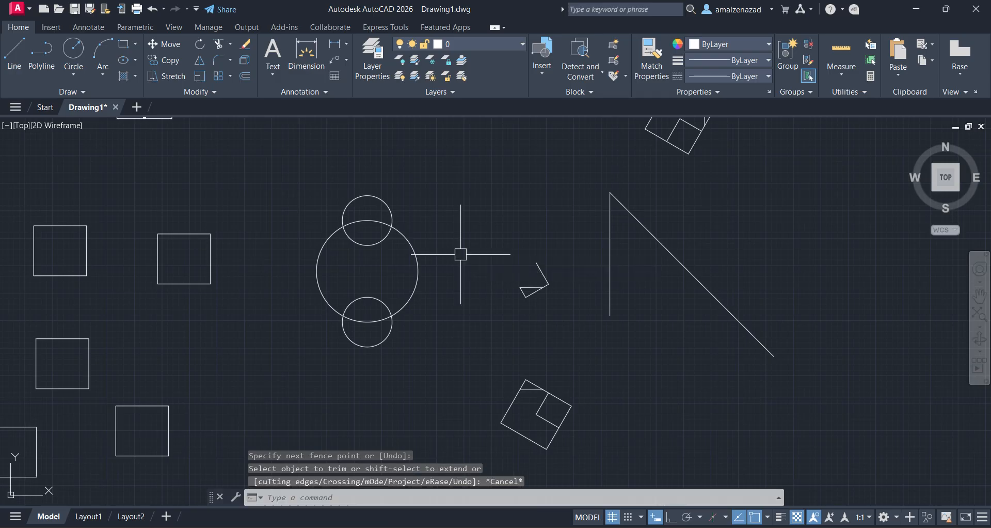
click(231, 45)
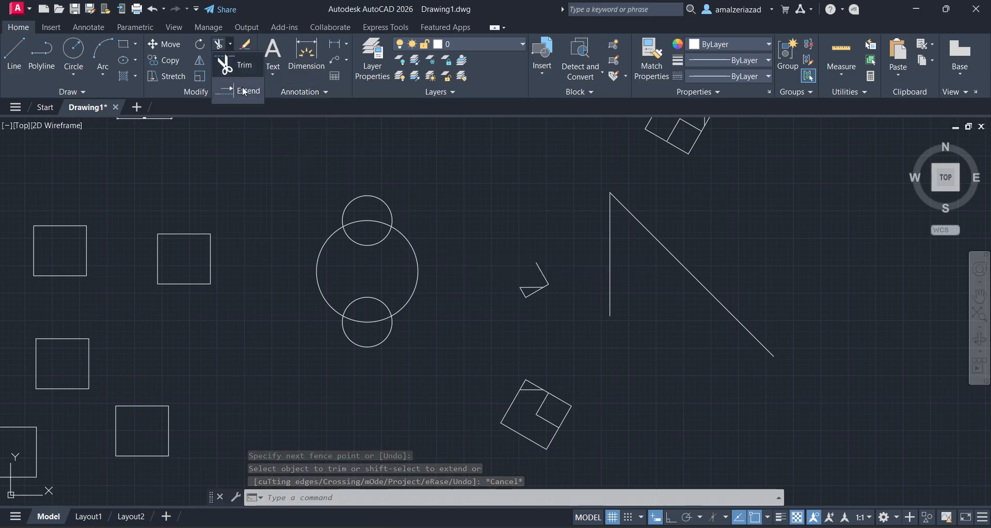
click(519, 181)
Draw a gently rising line in the empty area above the circles
scroll(516, 145, down, 4)
middle_drag(465, 150, 438, 280)
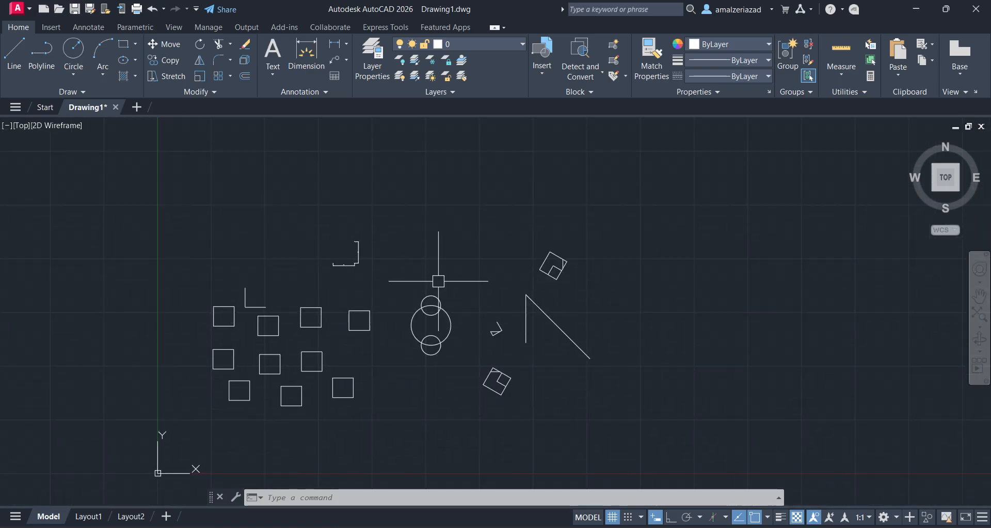
scroll(381, 262, up, 4)
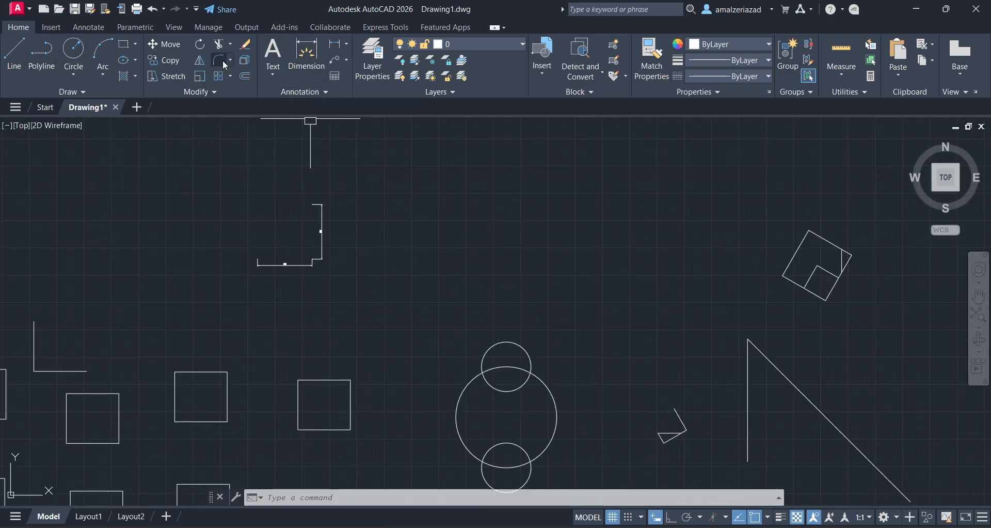
click(18, 52)
click(471, 243)
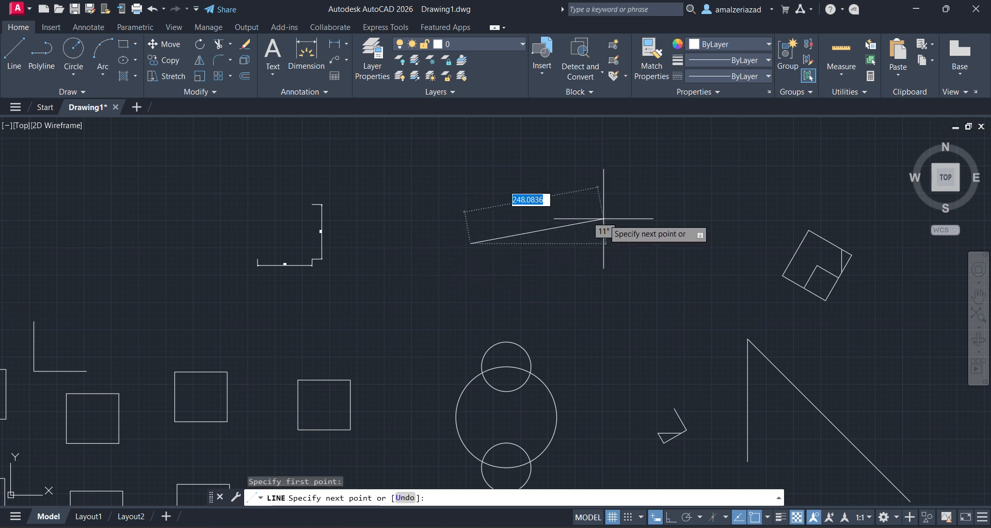
Draw a slightly sloped line about 248 units long and a separate, steep line to its right
click(603, 219)
key(Return)
key(Return)
click(665, 131)
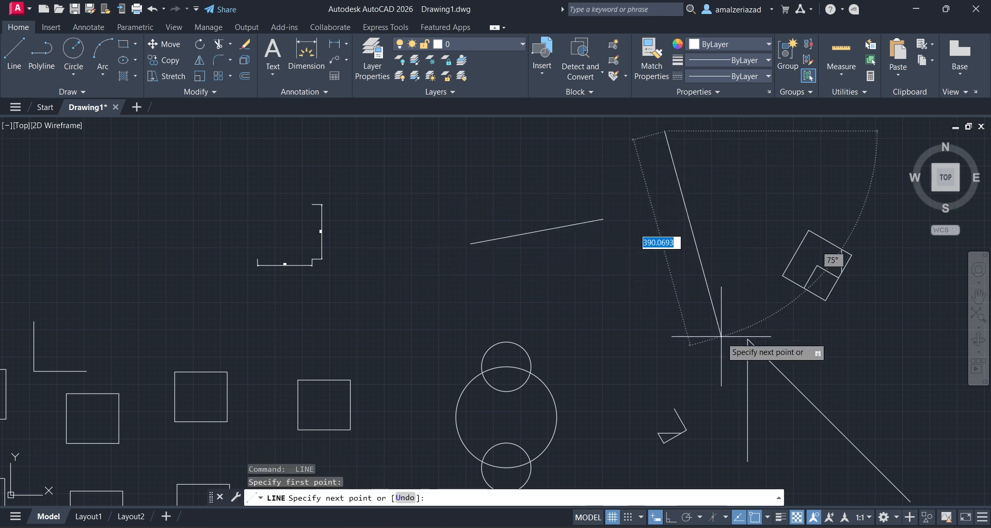
click(721, 342)
key(Return)
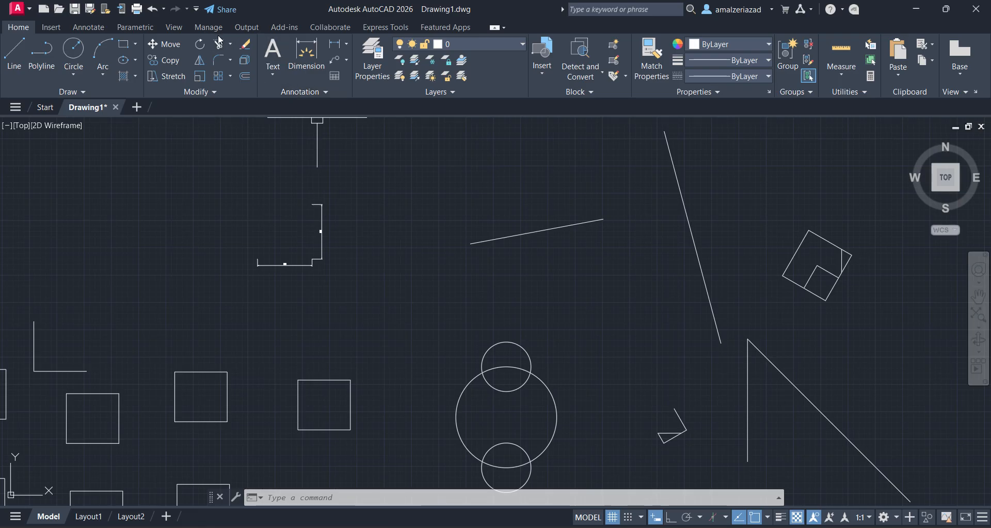
Extend the sloped line's right end to the steep line and its left end to the L-shape's vertical edge
click(230, 45)
click(237, 82)
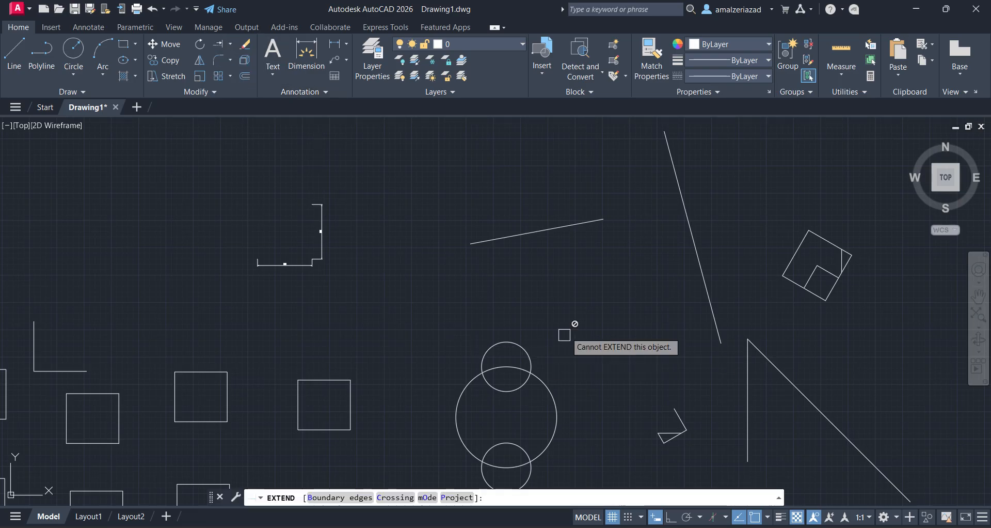
click(584, 223)
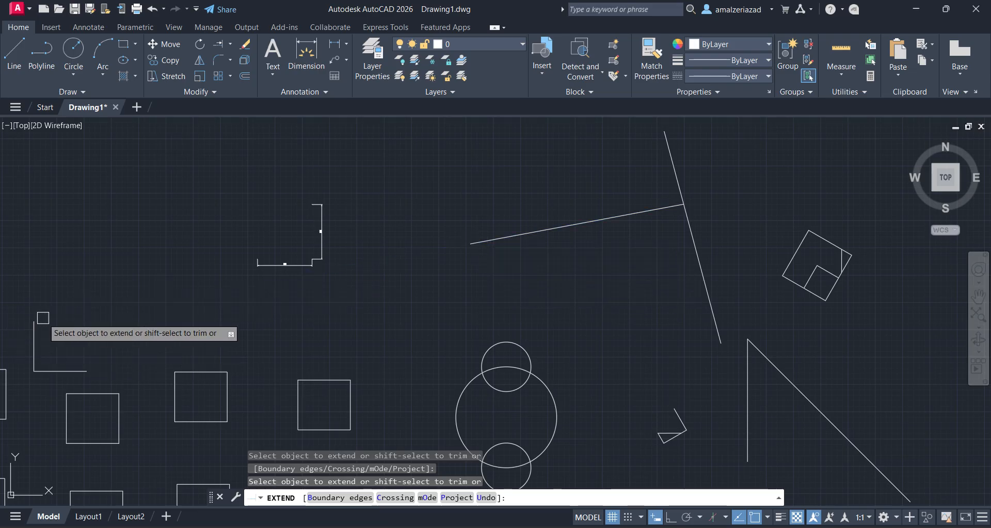
click(476, 246)
middle_drag(239, 336, 620, 323)
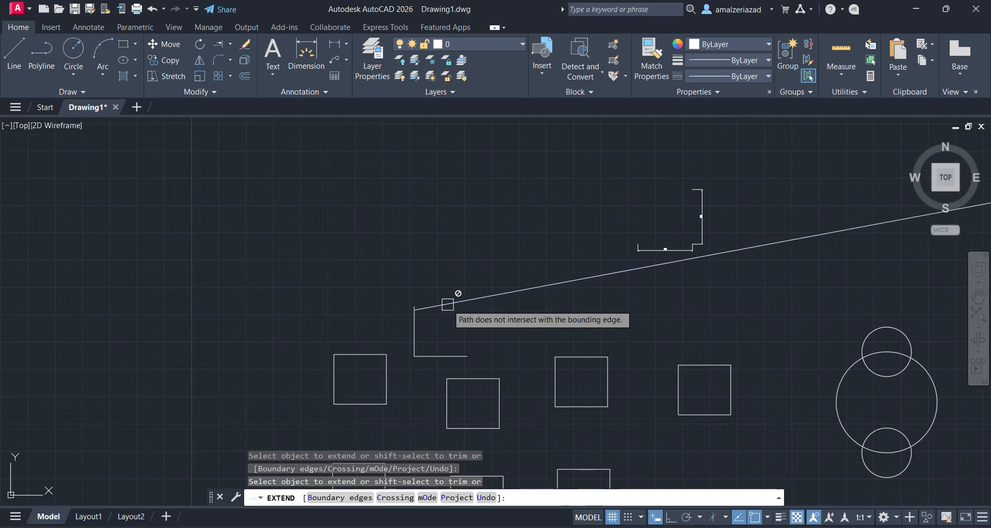
Try to extend the long sloped line's left end beyond the L-shape's vertical edge
scroll(428, 305, up, 1)
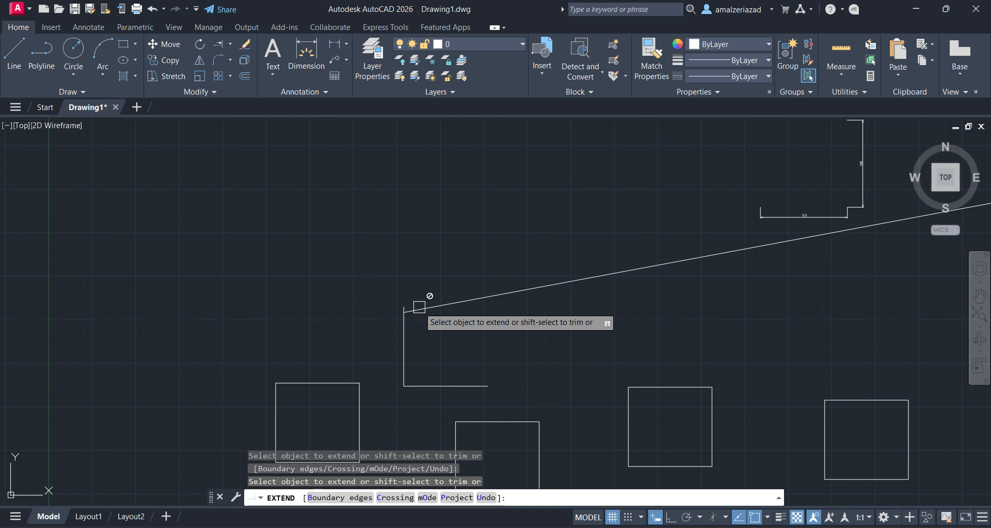
click(420, 307)
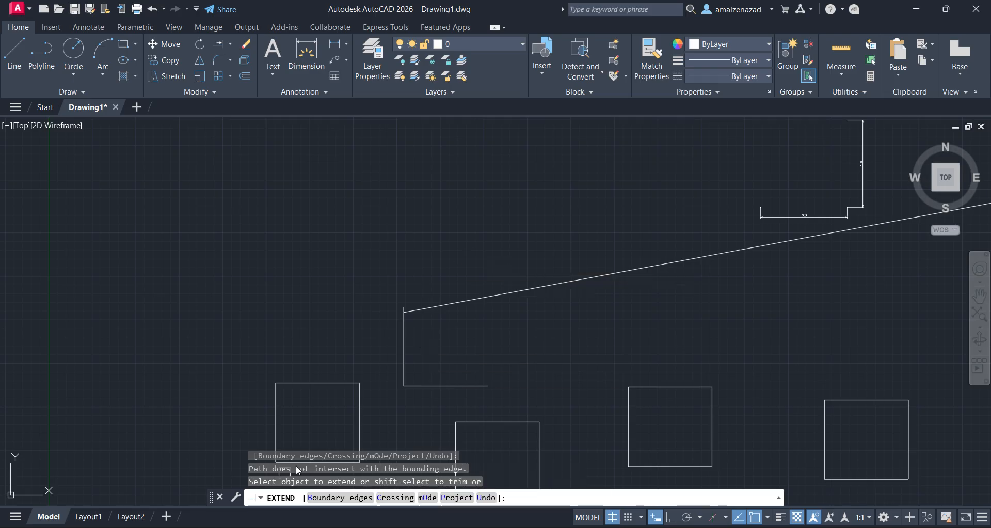
click(428, 313)
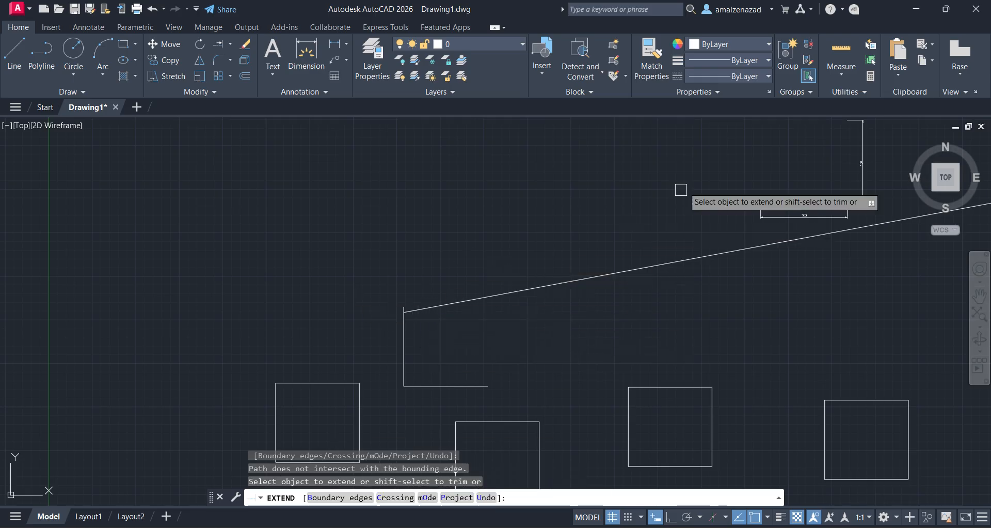
scroll(694, 177, down, 4)
middle_drag(722, 232, 540, 284)
middle_drag(818, 260, 602, 261)
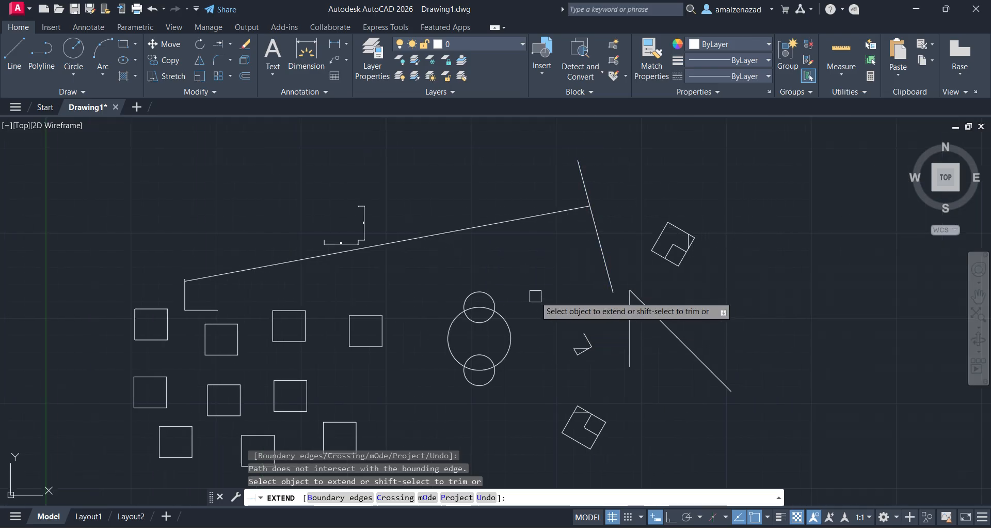
key(Escape)
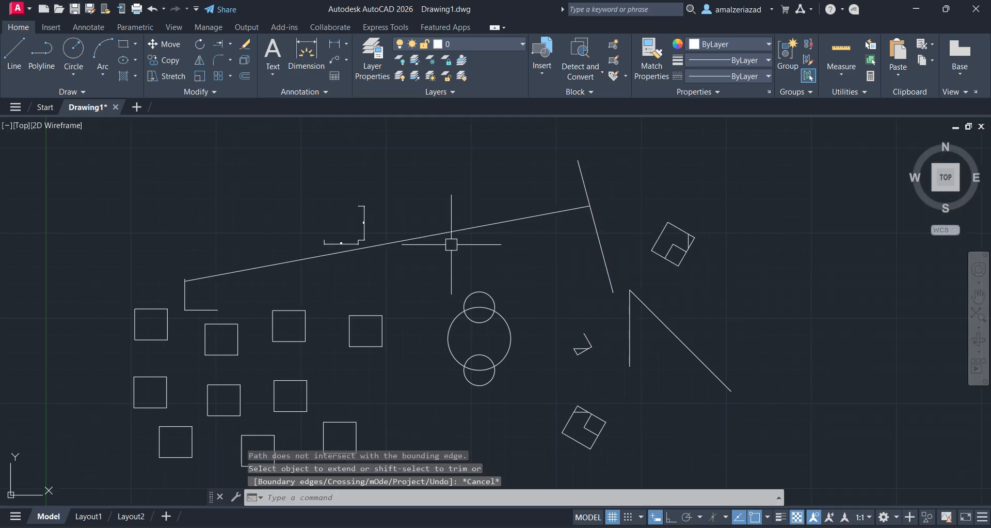
Draw a short, nearly horizontal line below the long sloped line and above the circles and squares
text(l)
key(Return)
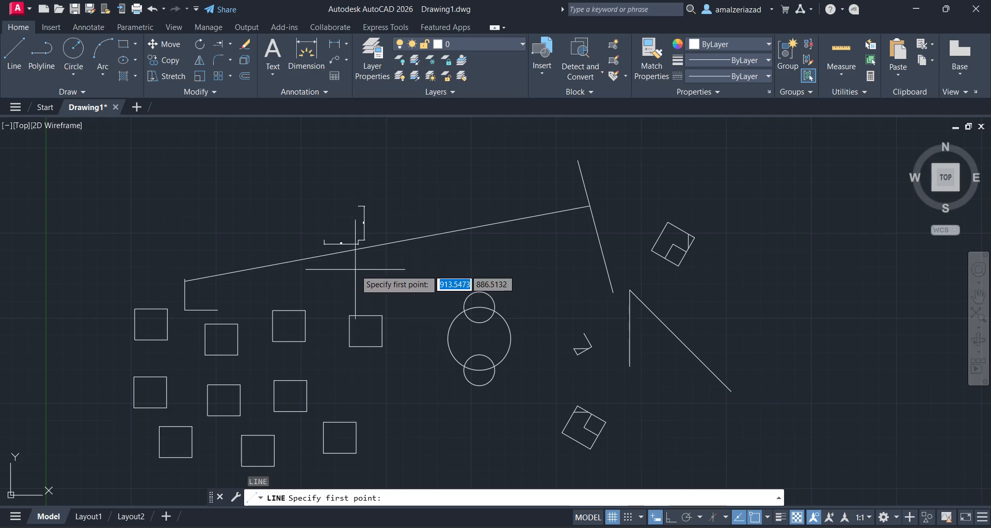
click(447, 266)
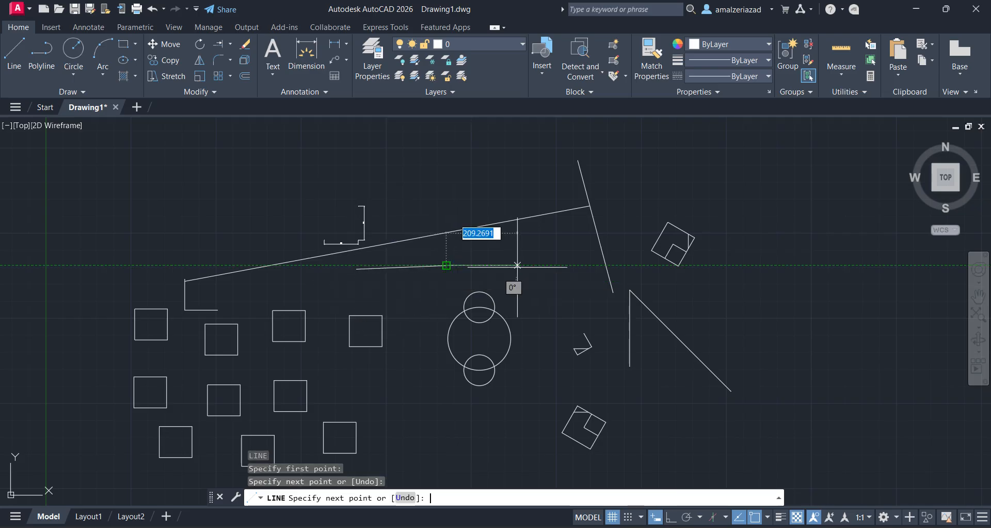
key(Return)
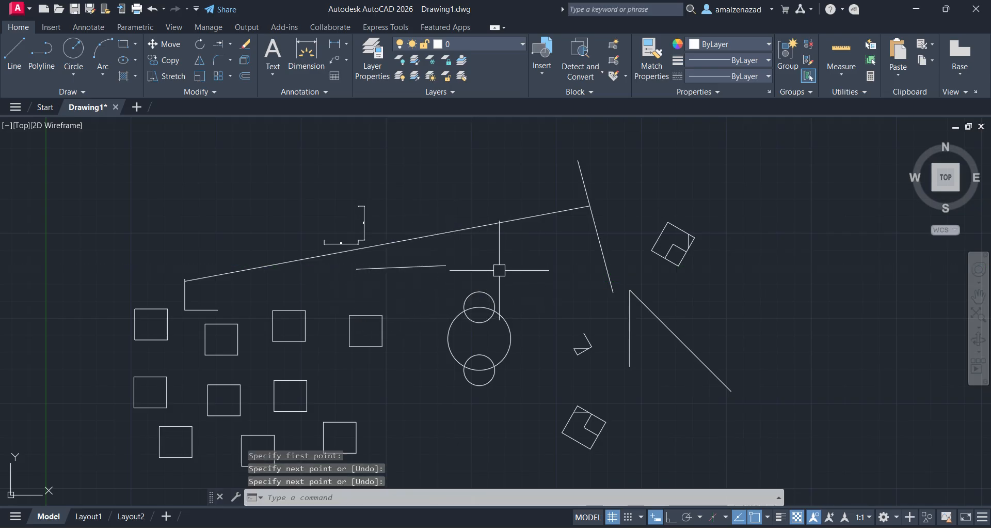
Extend the short line's left end to the upper sloped line and its right end to the steep line
click(218, 43)
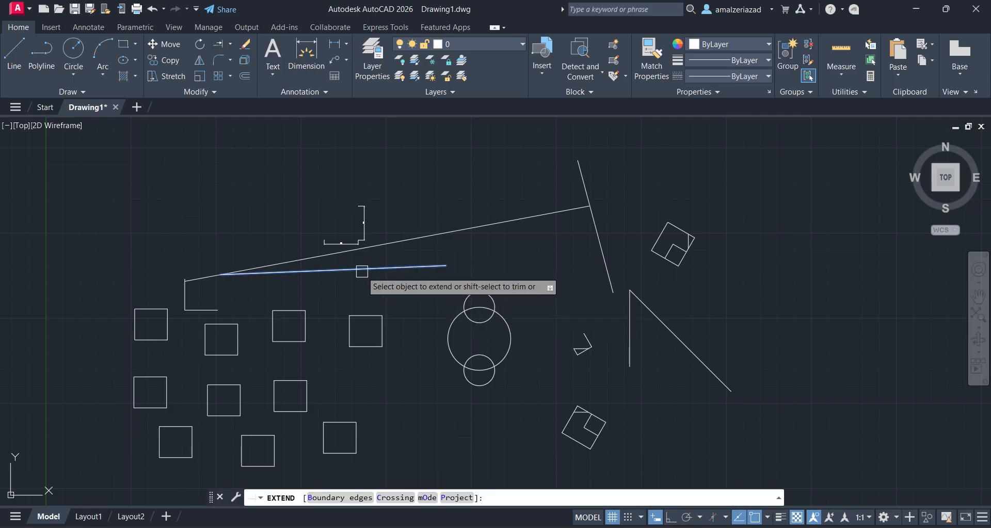
click(433, 269)
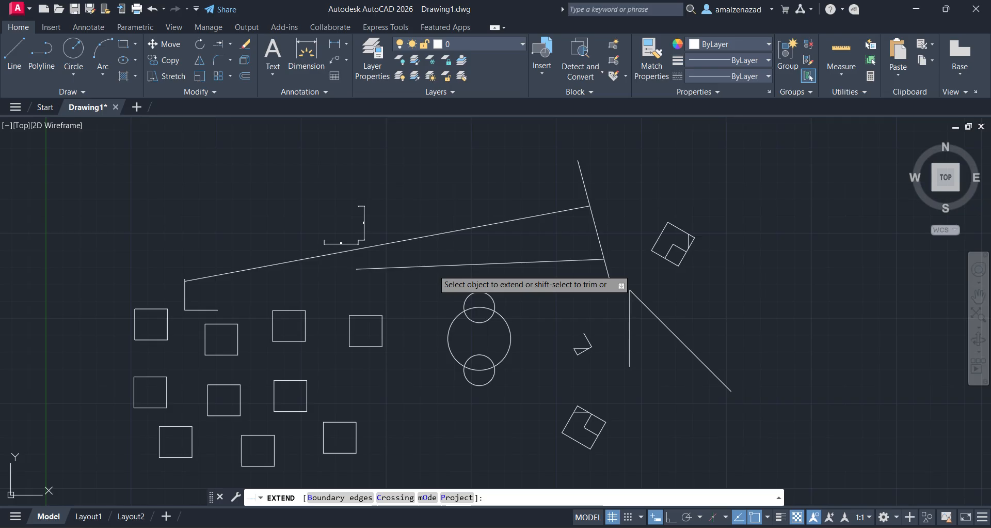
click(433, 269)
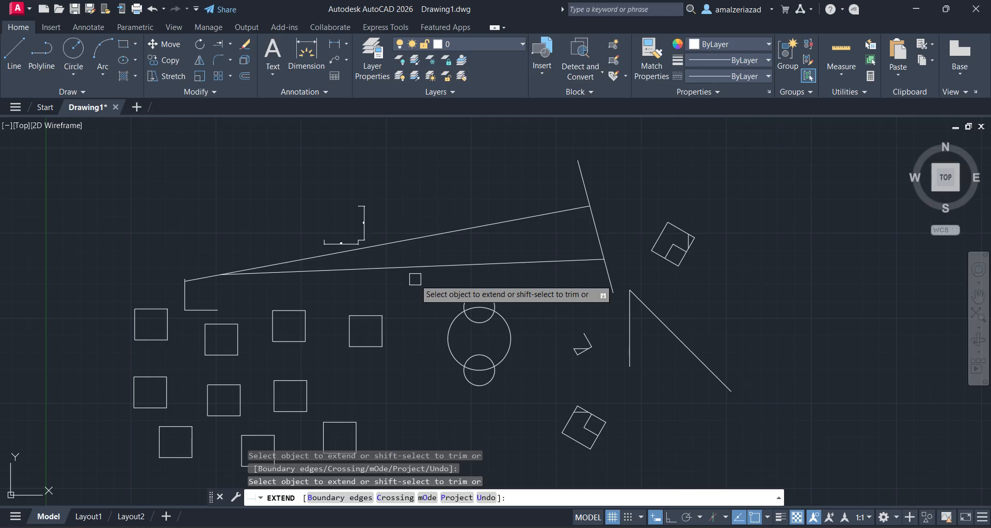
Without leaving Extend, trim the upper sloped line's left end back to the lower line, re-extending it once before trimming again
click(232, 46)
click(229, 91)
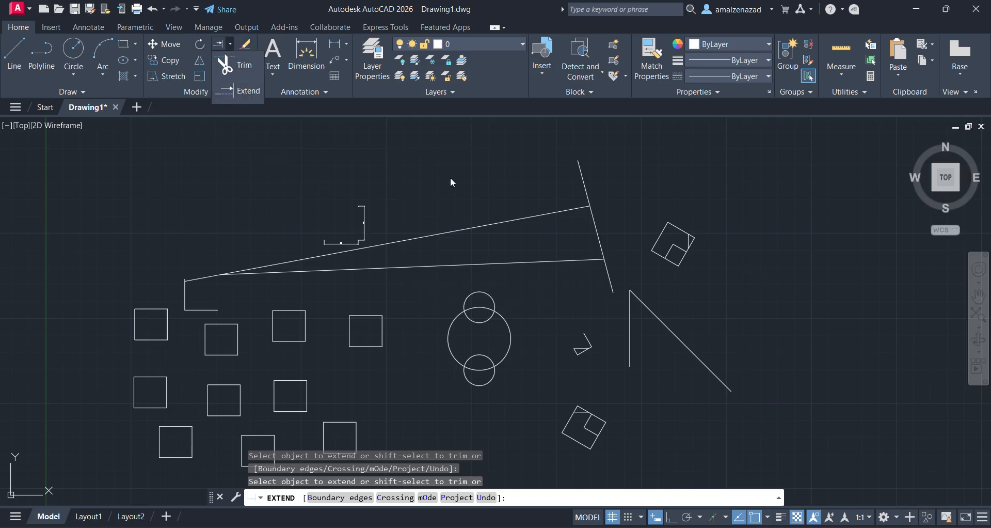
scroll(213, 283, up, 2)
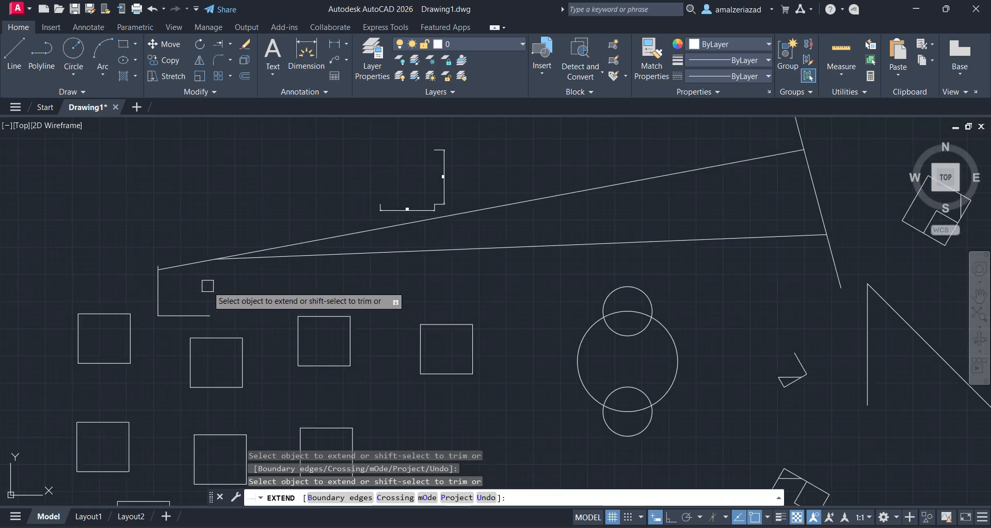
shift+click(196, 264)
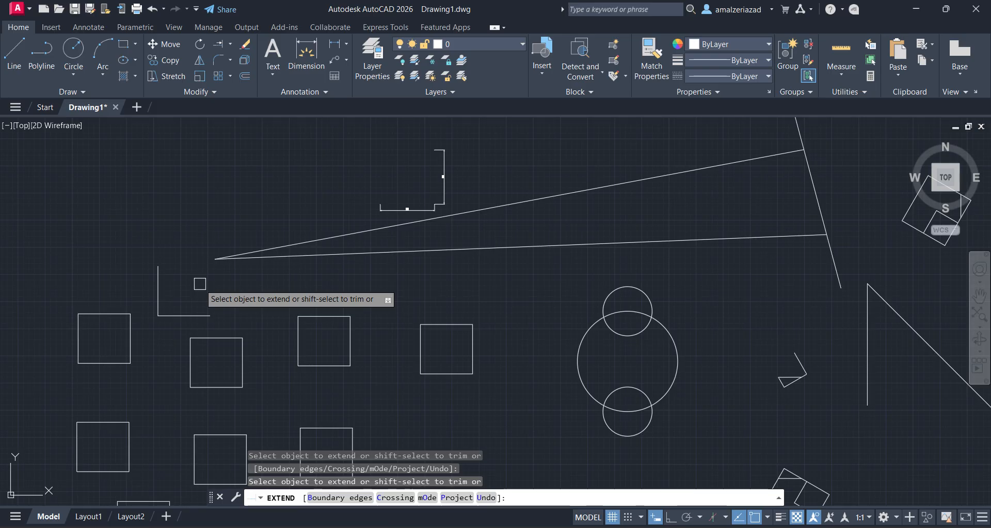
click(240, 254)
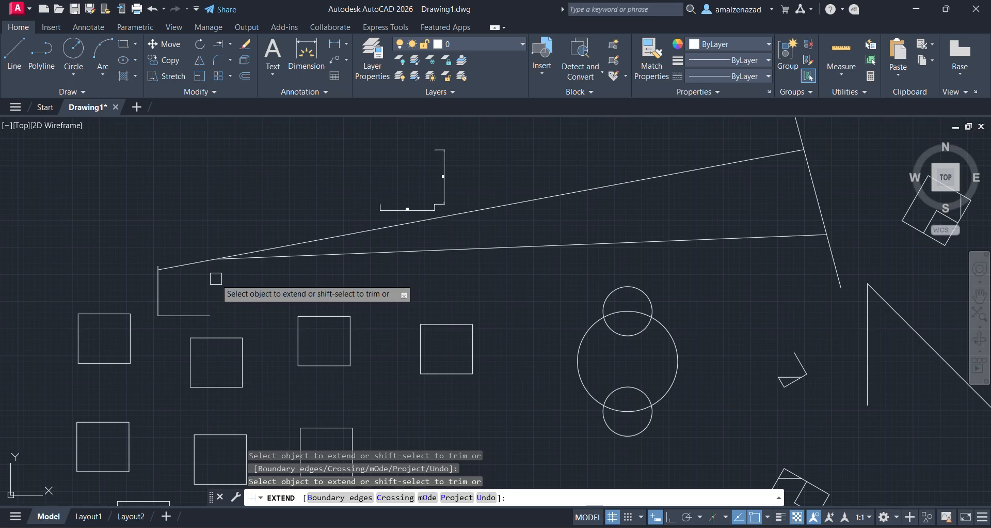
shift+click(186, 263)
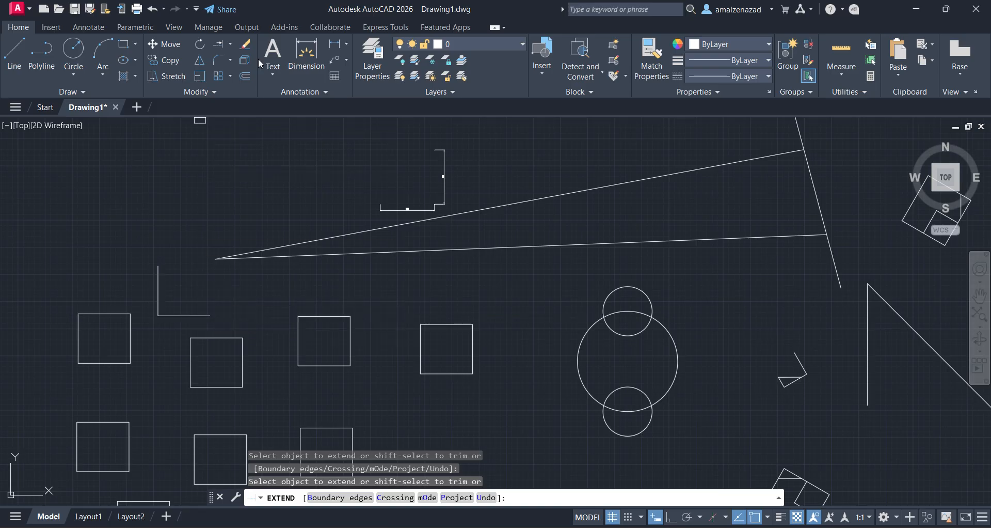
Using the Trim command's extend option, extend the upper sloped line back to the L-shape's vertical edge
key(Escape)
text(tr)
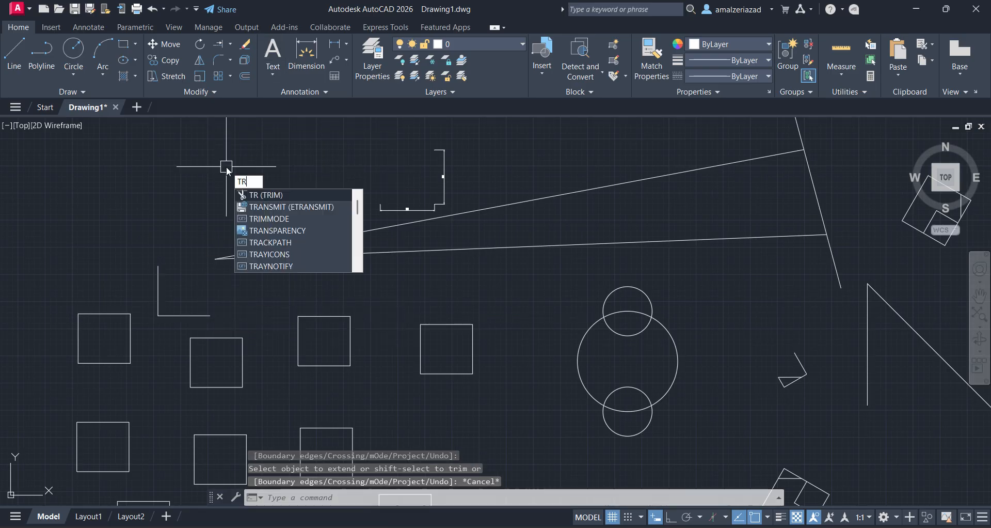
key(Return)
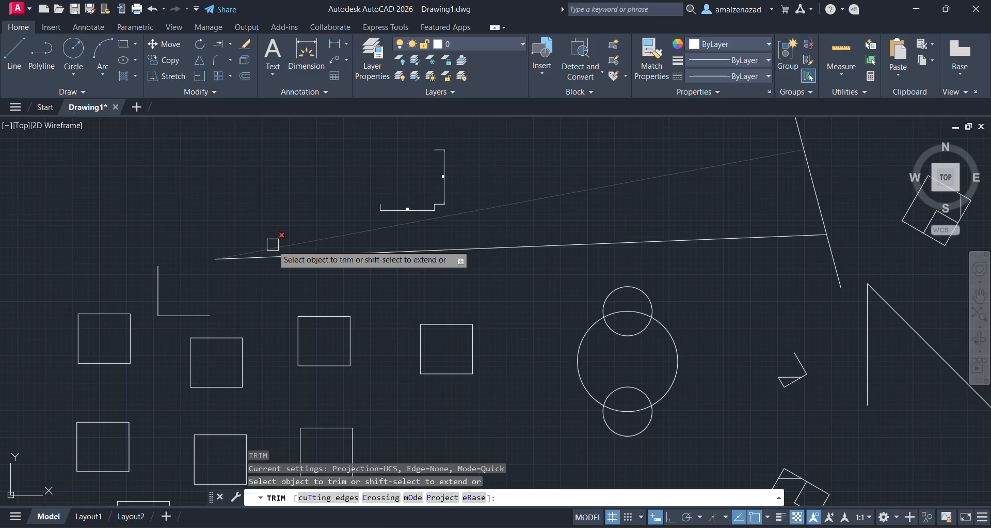
key(shift)
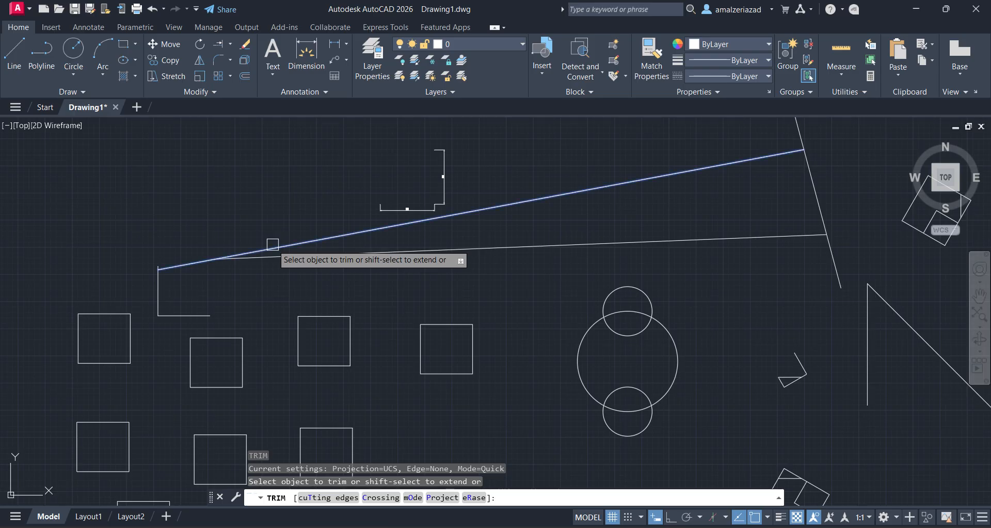
shift+click(273, 244)
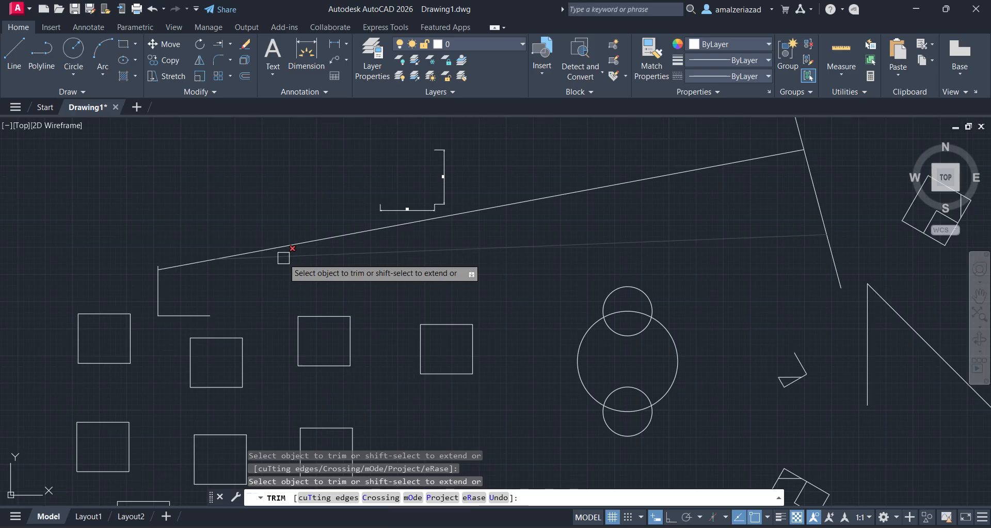
key(Escape)
Fillet the upper-right corner of the square just below the L-shape with a radius of 10
scroll(369, 222, down, 2)
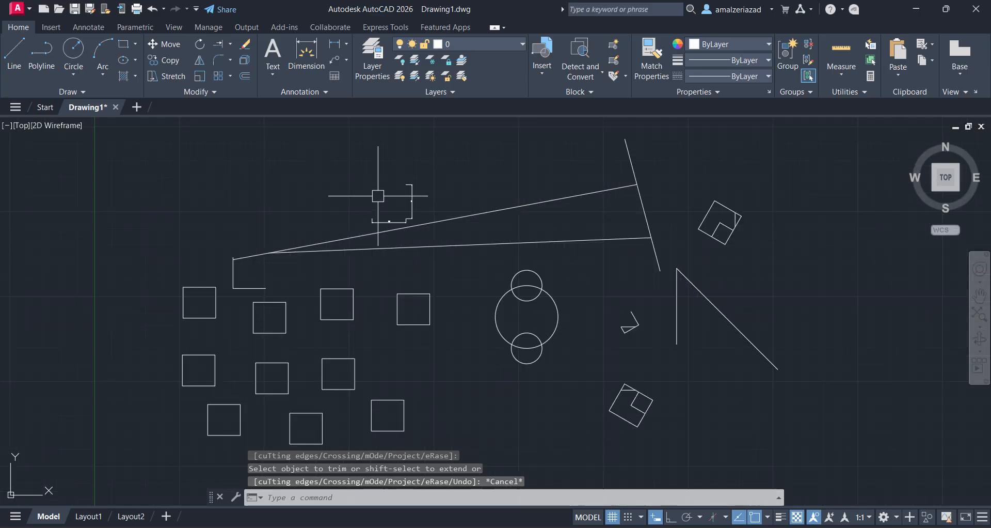
middle_drag(376, 195, 375, 267)
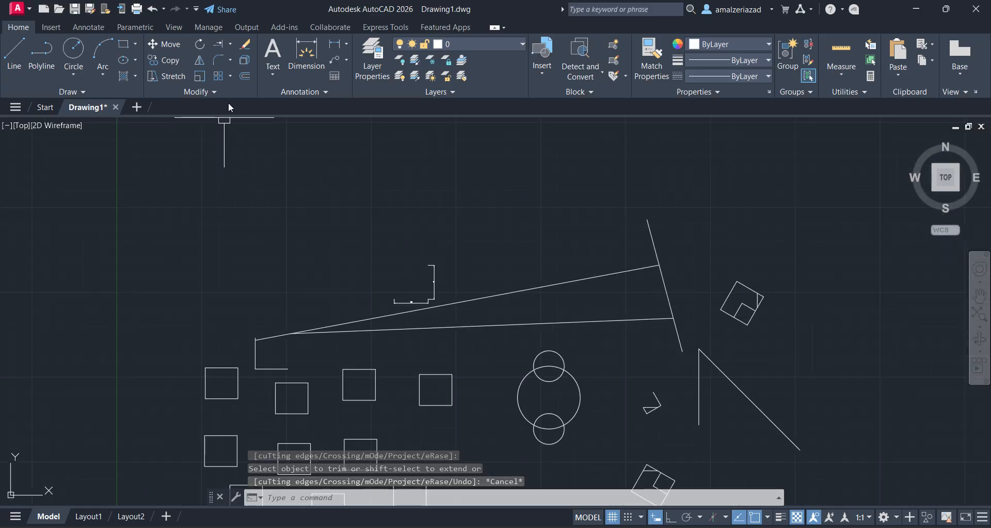
click(231, 63)
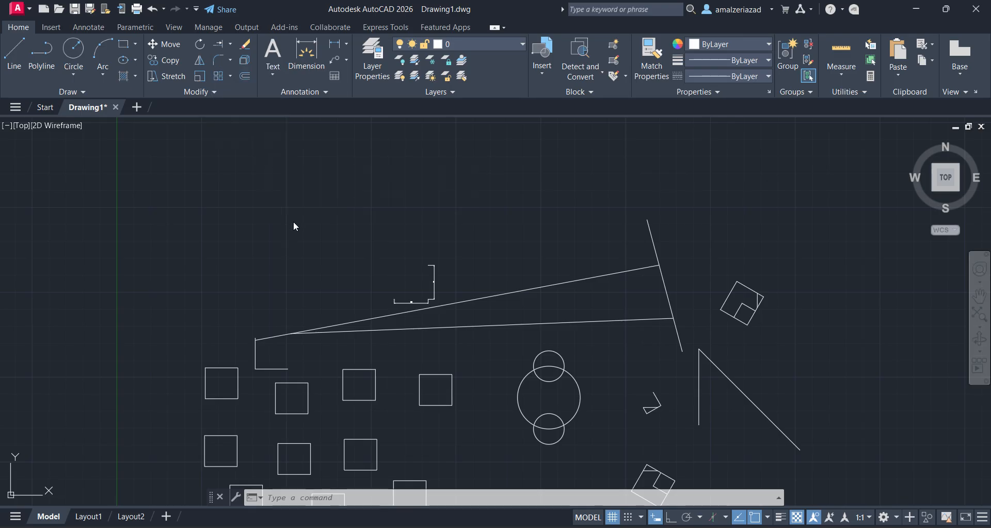
middle_drag(304, 302, 346, 203)
middle_drag(360, 286, 354, 250)
scroll(336, 248, up, 6)
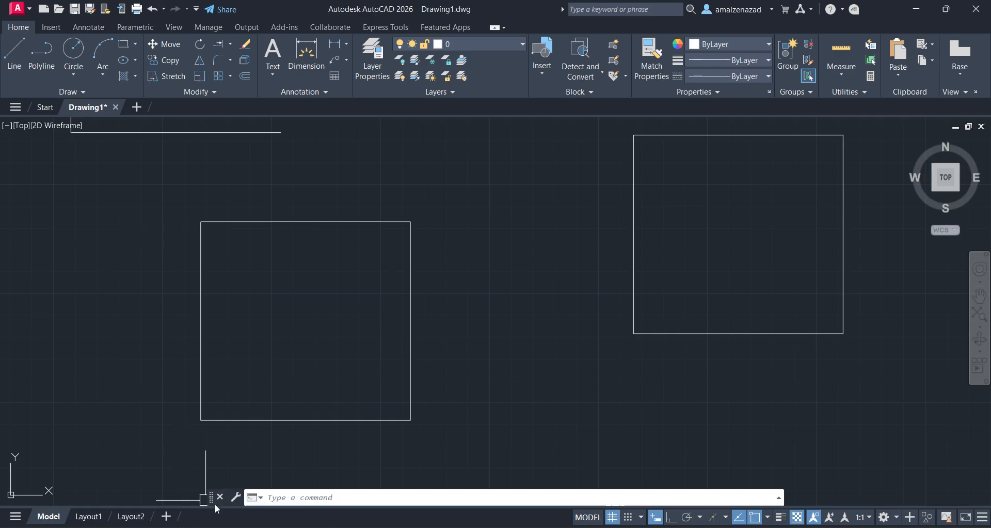
scroll(424, 232, up, 2)
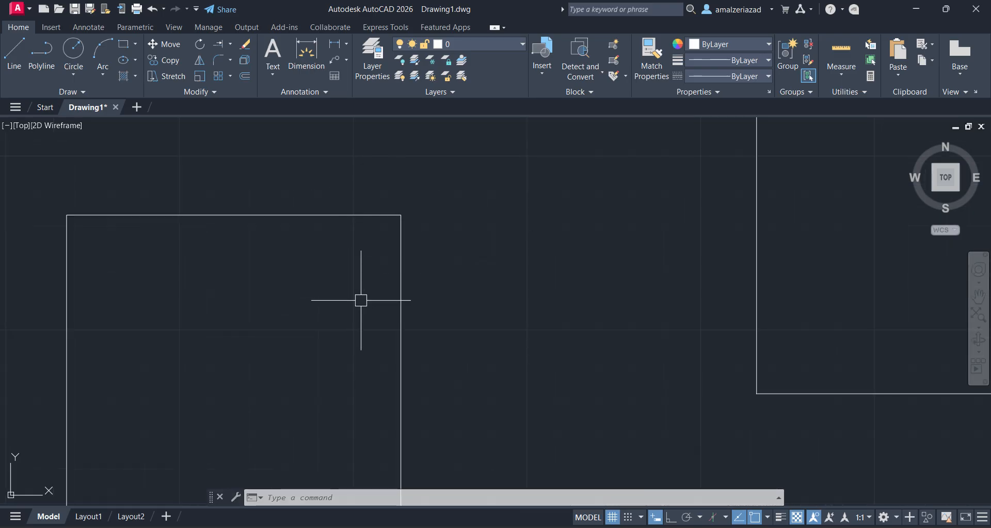
click(225, 60)
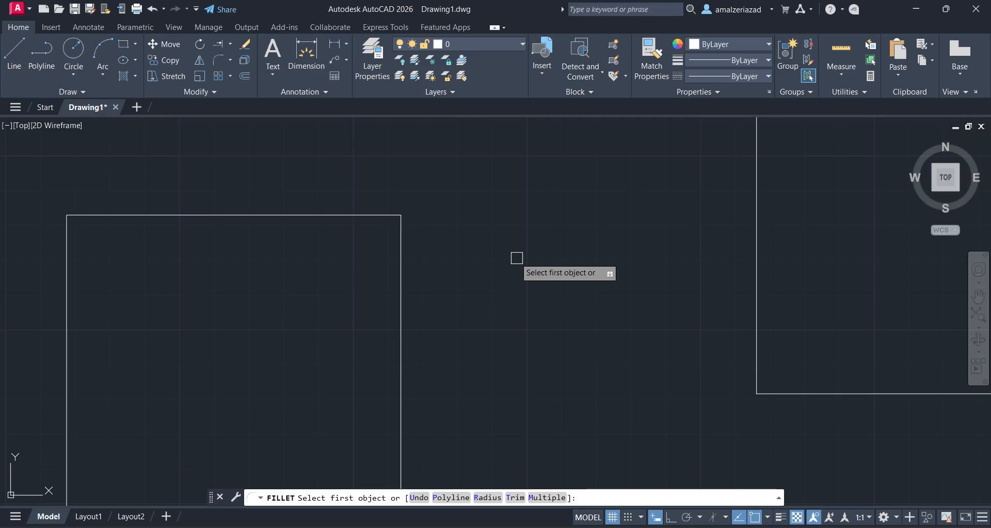
key(Escape)
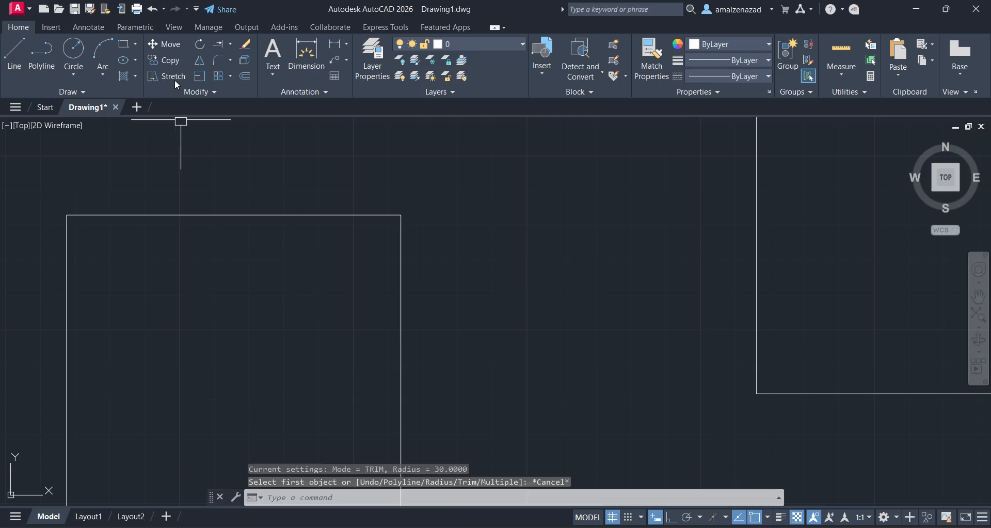
click(217, 66)
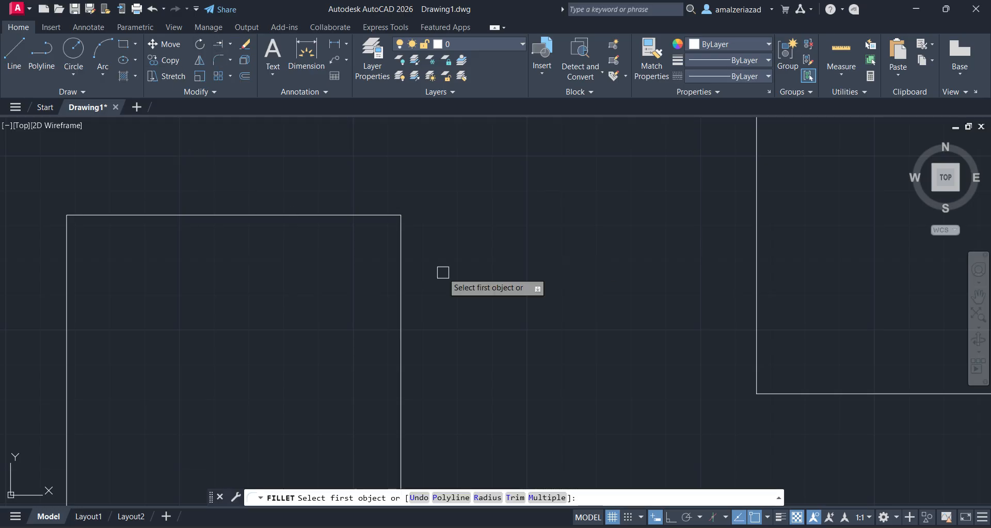
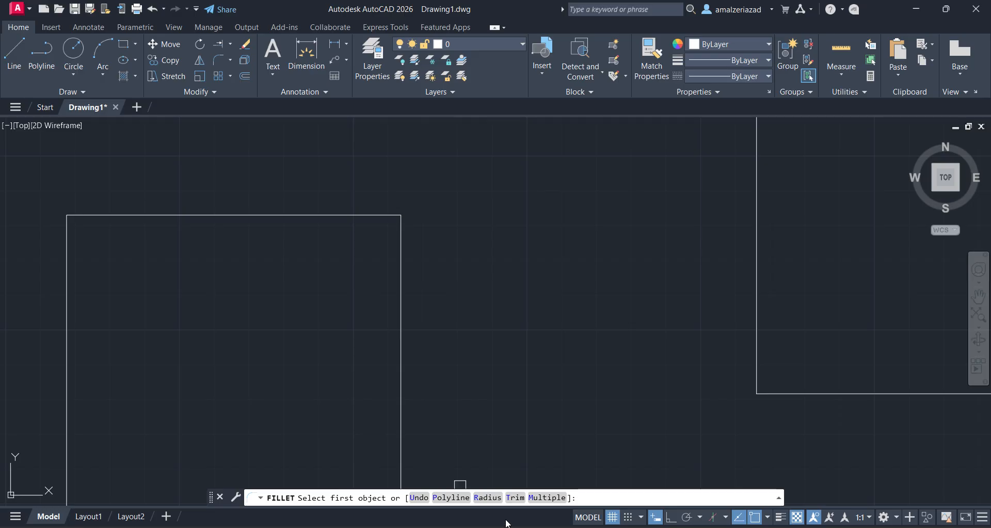
click(489, 499)
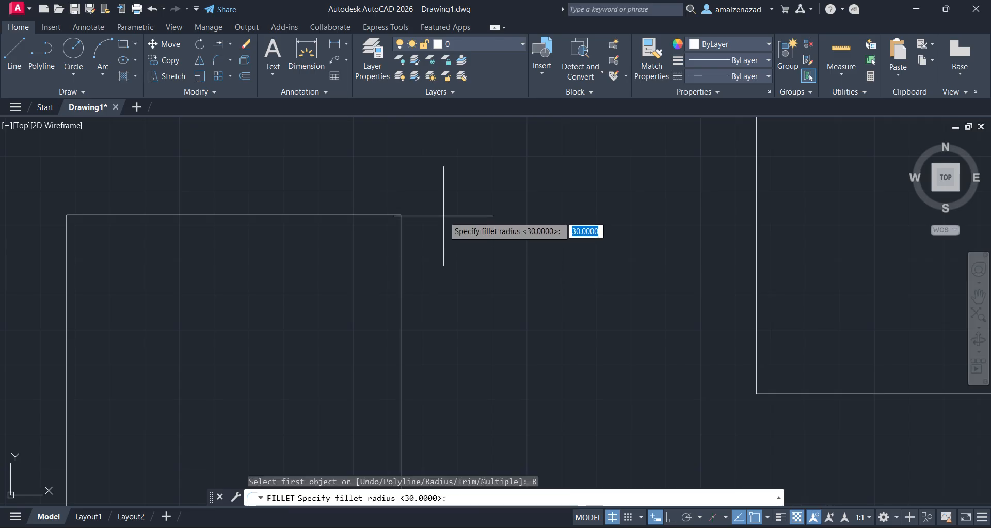
key(BackSpace)
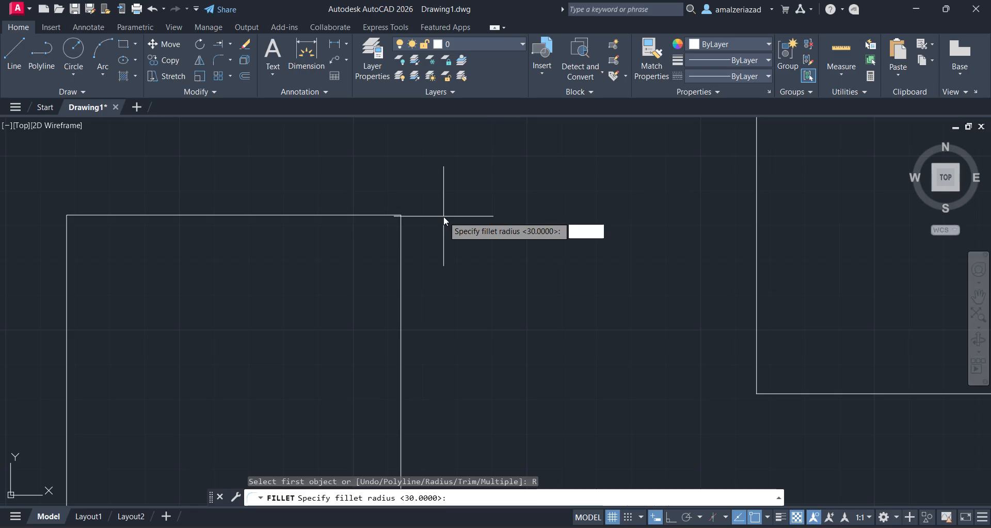
text(10)
key(Return)
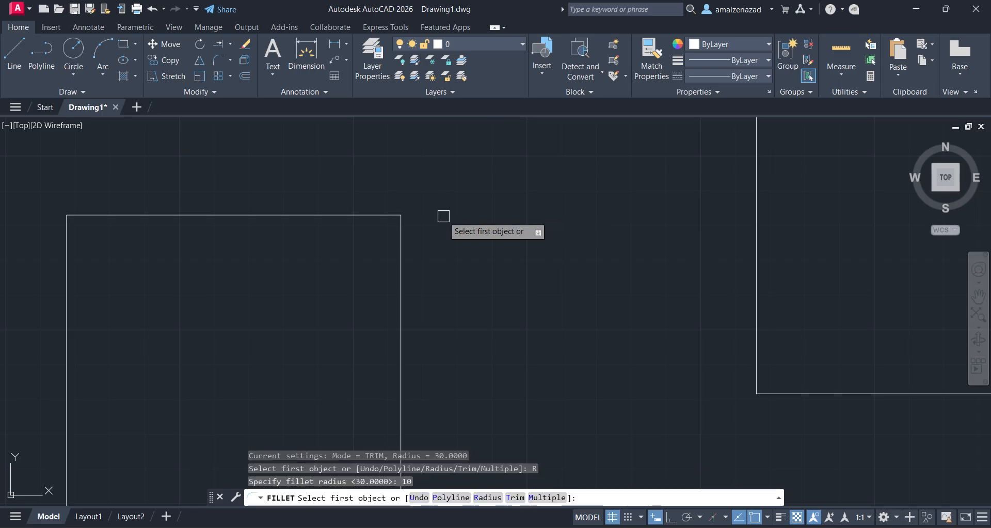
click(372, 215)
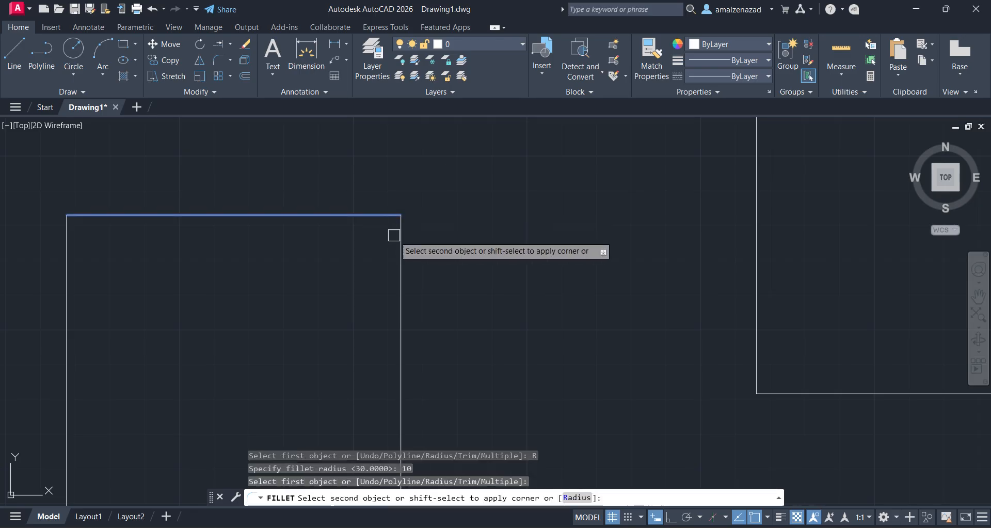
click(401, 238)
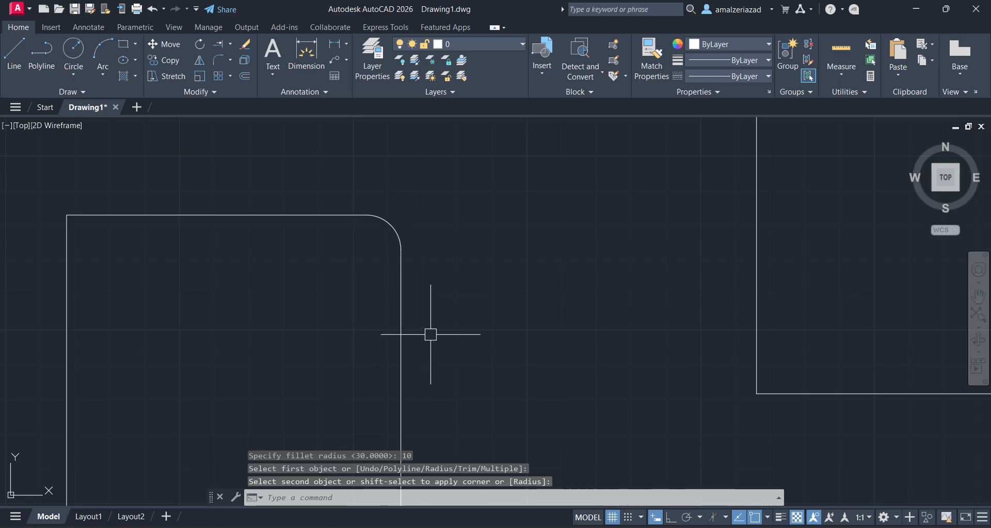
Add a radius dimension to the upper-right fillet arc, placing its text outside the square
scroll(442, 228, up, 2)
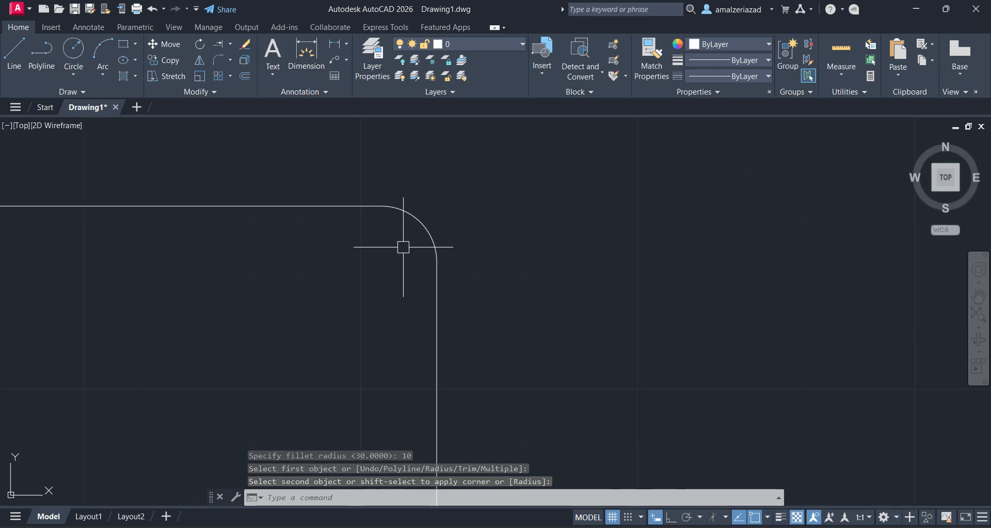
key(Escape)
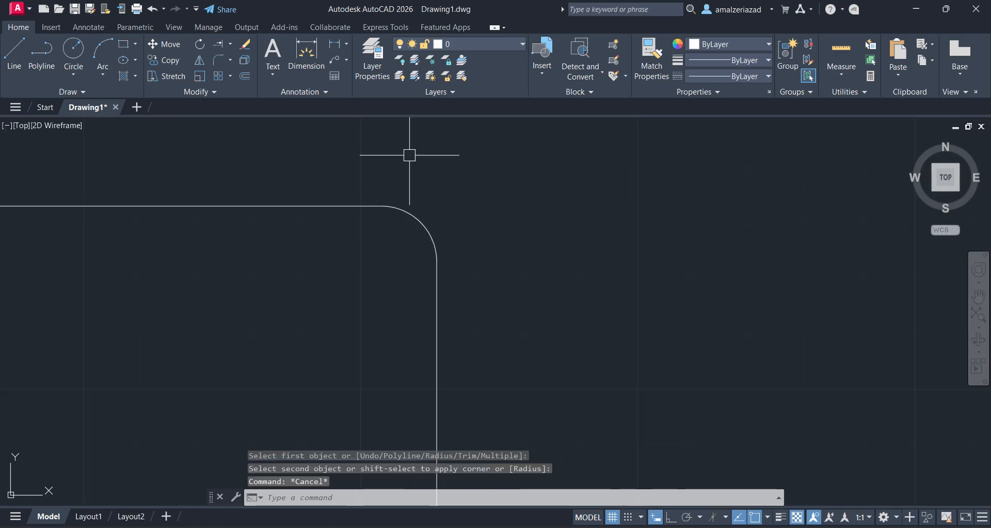
click(346, 43)
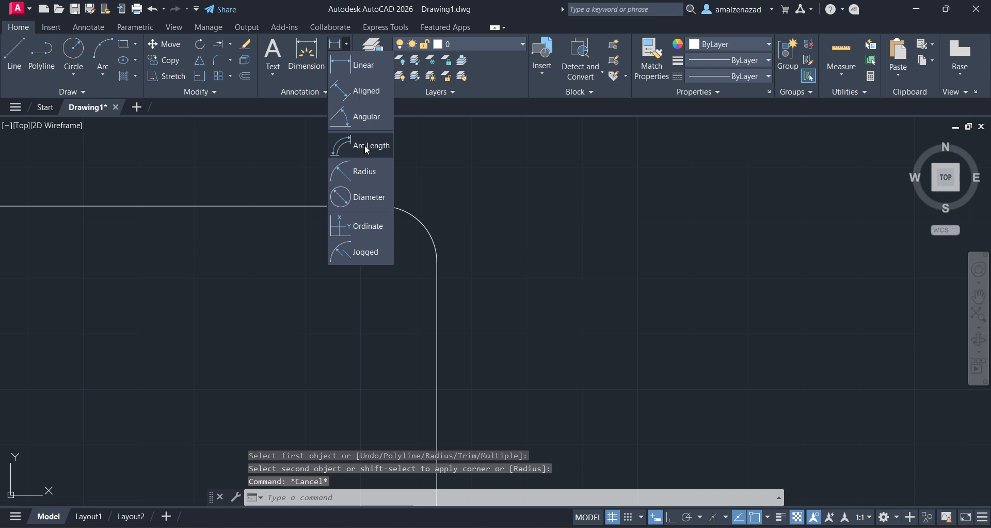
click(367, 173)
click(413, 213)
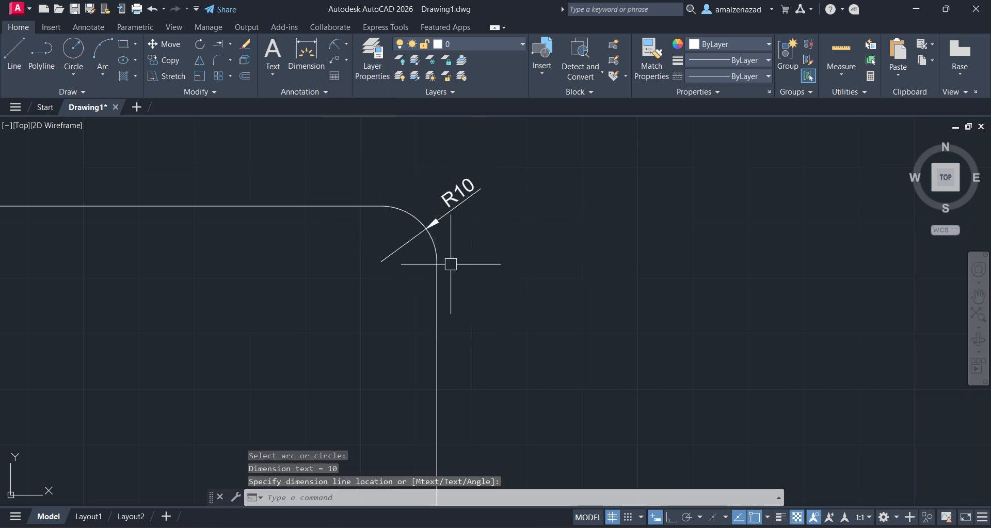
click(465, 186)
Fillet the square's upper-left corner, keeping the same radius of 10
scroll(516, 287, down, 2)
middle_drag(512, 270, 626, 270)
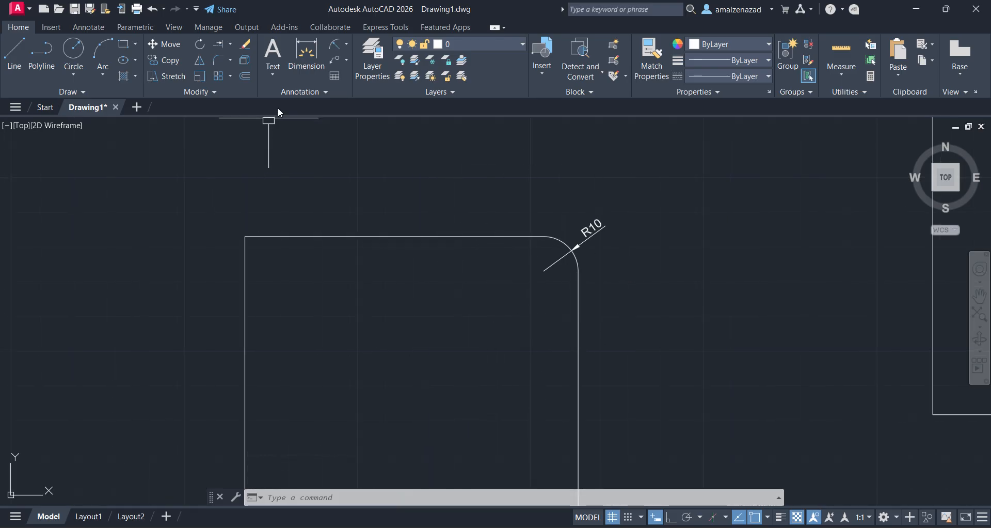
click(214, 64)
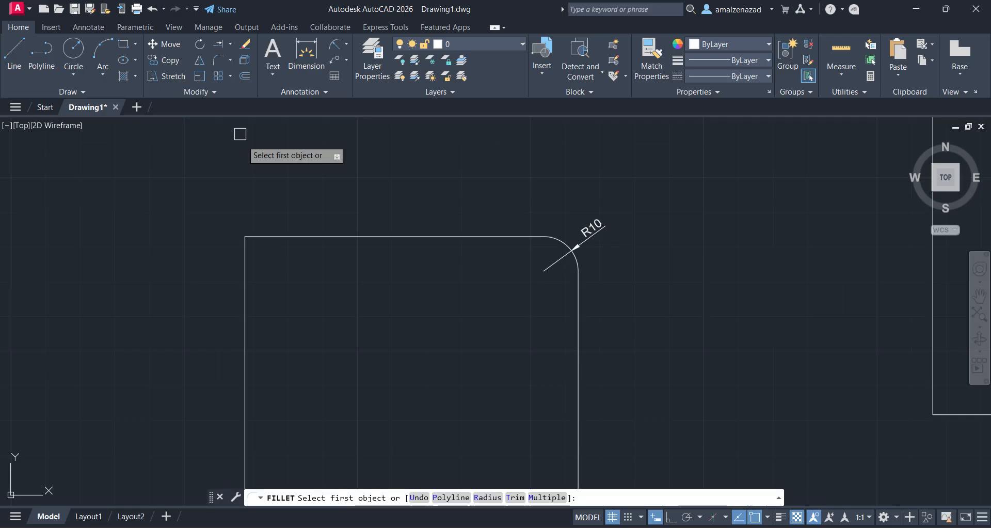
click(261, 236)
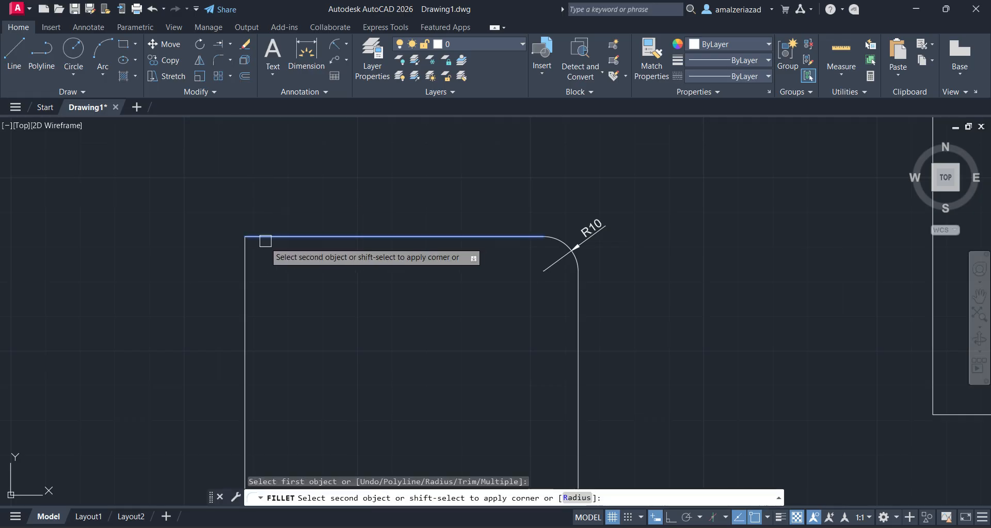
click(246, 263)
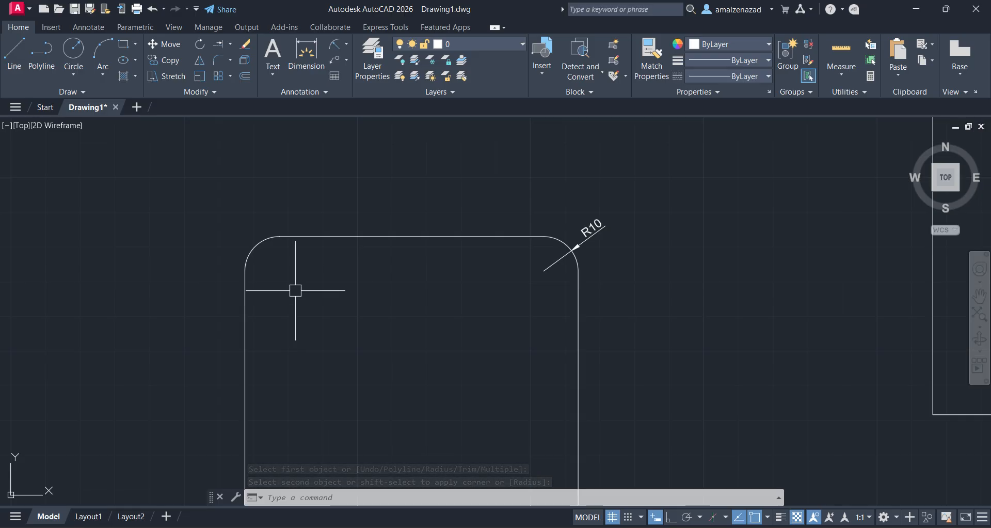
Fillet the square's lower-left corner with a radius of 20
scroll(294, 288, down, 2)
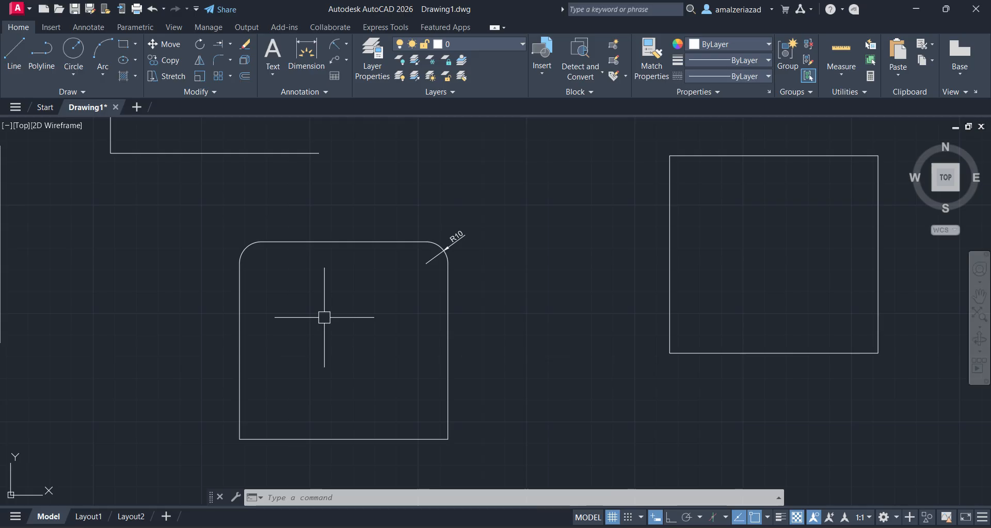
text(f)
key(Return)
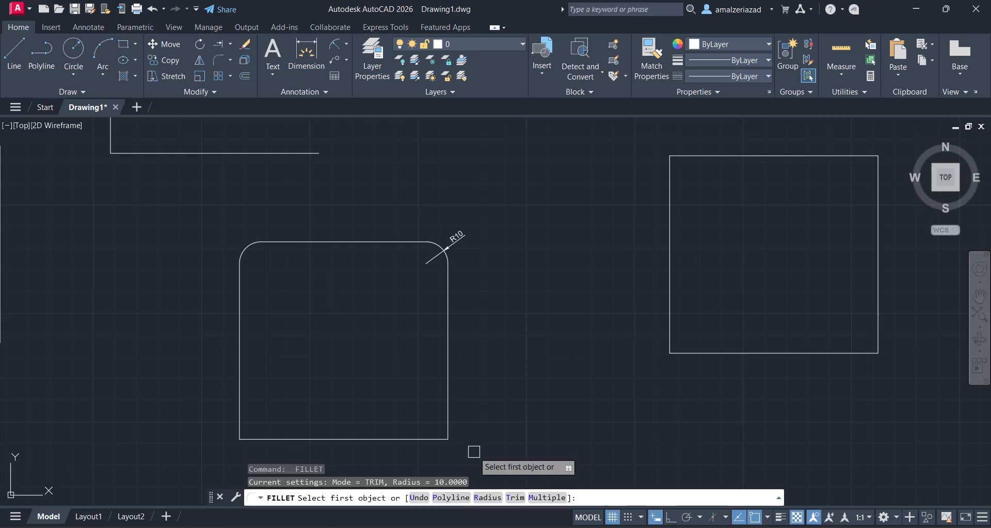
click(485, 497)
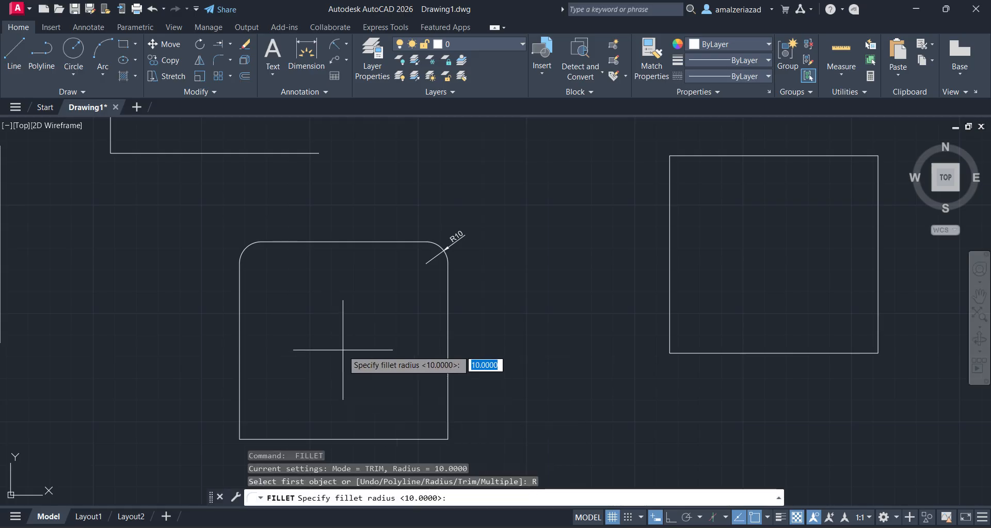
text(20)
key(Return)
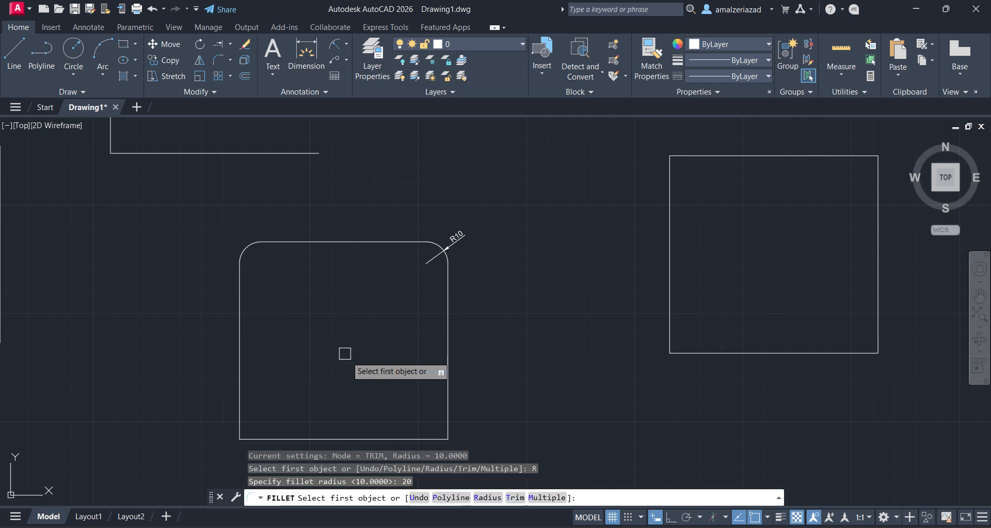
click(239, 402)
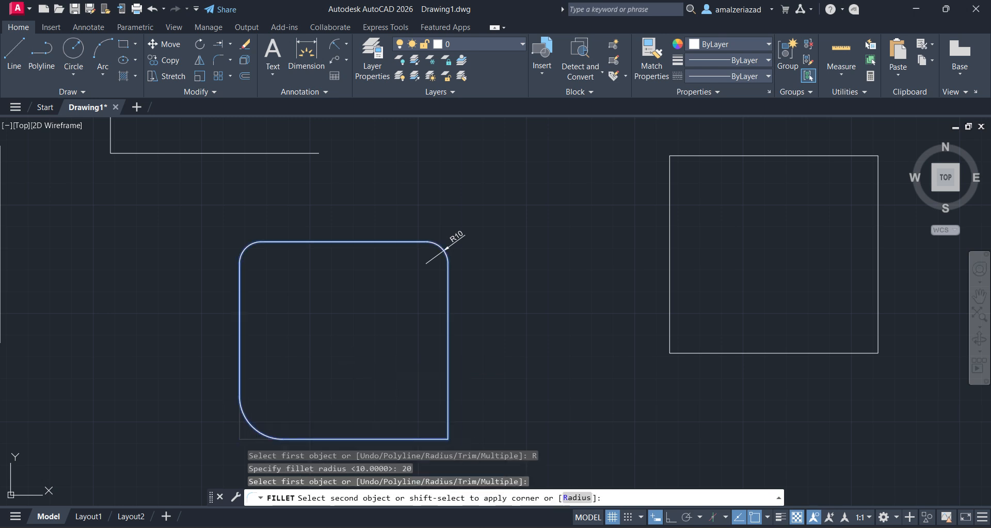
click(304, 438)
Add a radius dimension to the lower-left fillet arc, placing its text outside the square
scroll(340, 343, up, 5)
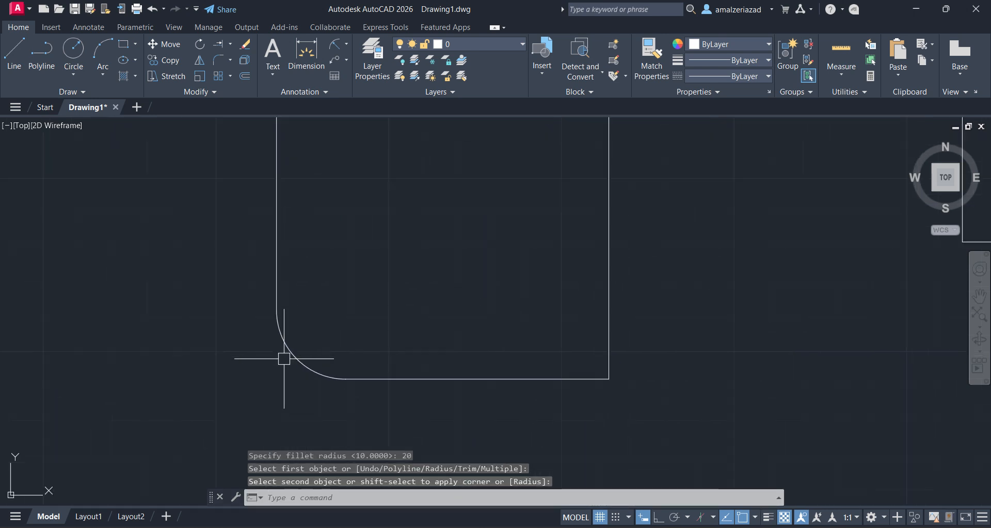
click(331, 27)
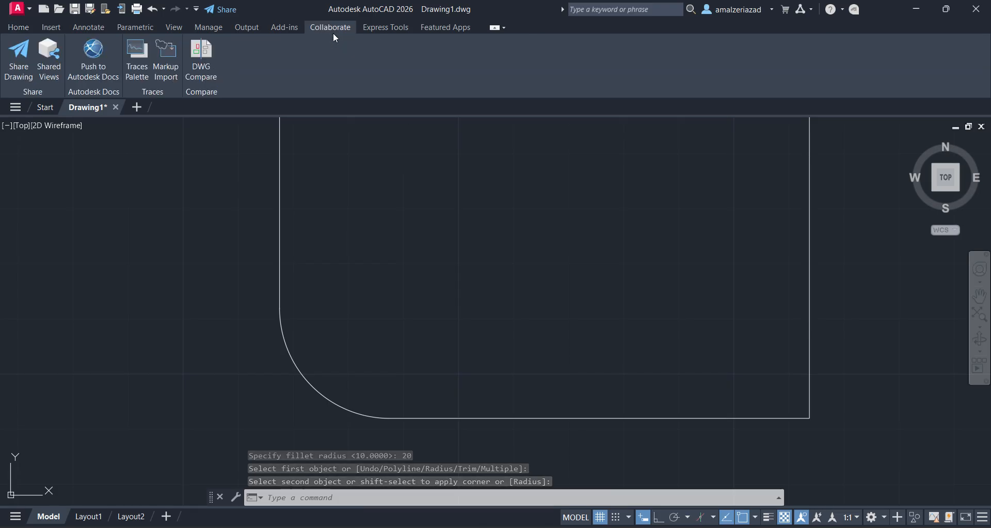
click(18, 28)
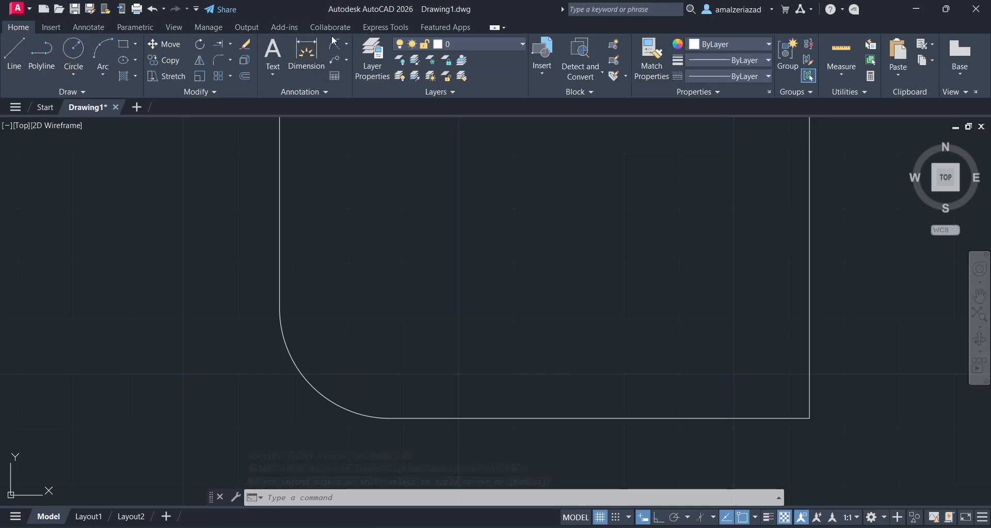
text(DIMRADIUS)
key(Return)
click(314, 387)
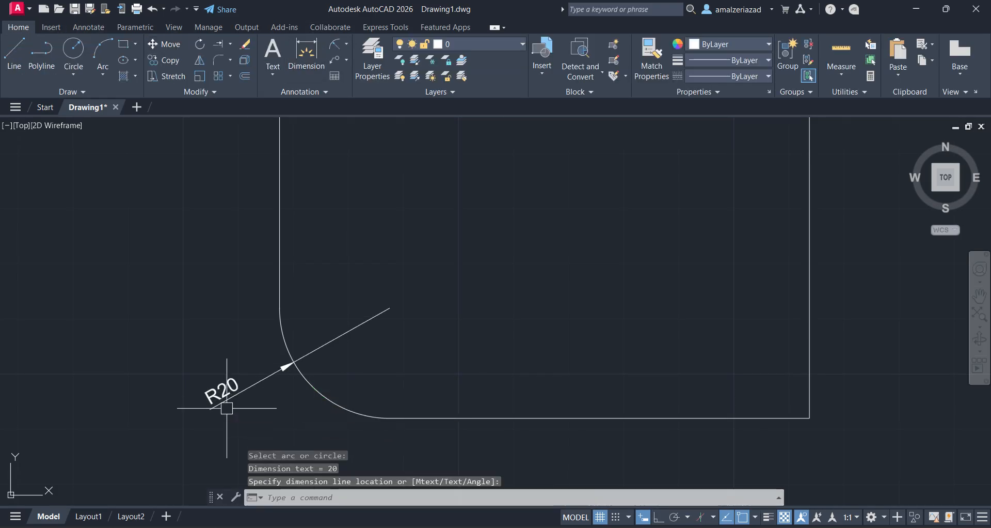
Fillet the lower-right corner of the dimensioned square, keeping the radius of 20
scroll(229, 402, up, 4)
scroll(325, 362, down, 12)
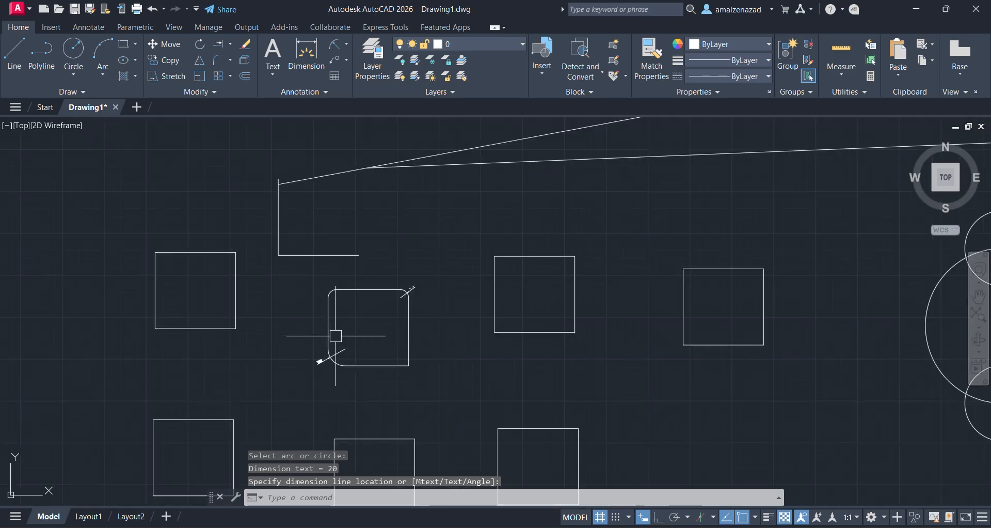
scroll(332, 336, up, 3)
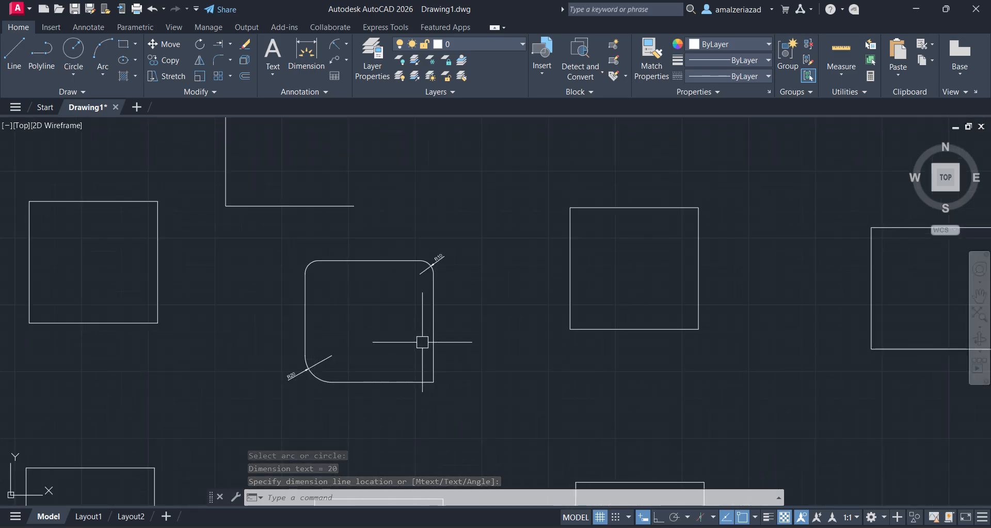
click(221, 57)
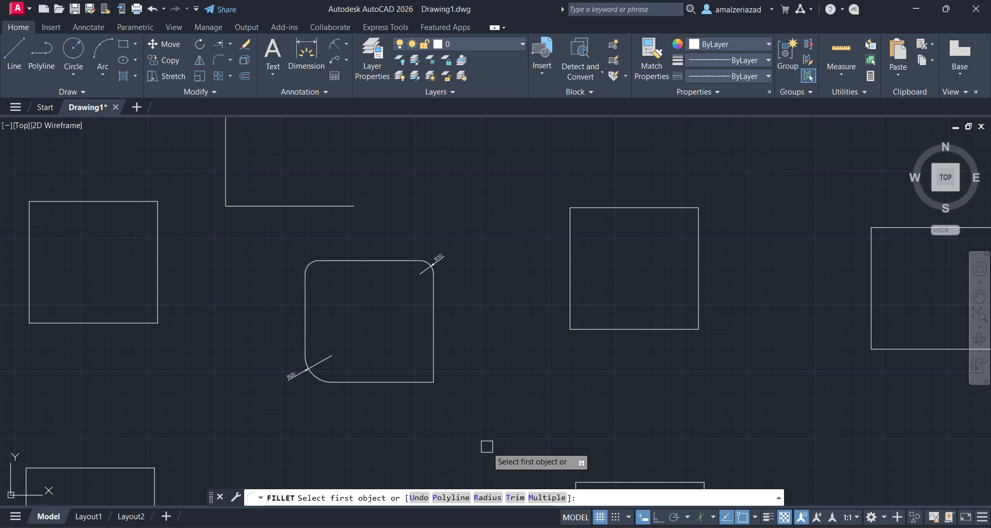
scroll(429, 357, up, 2)
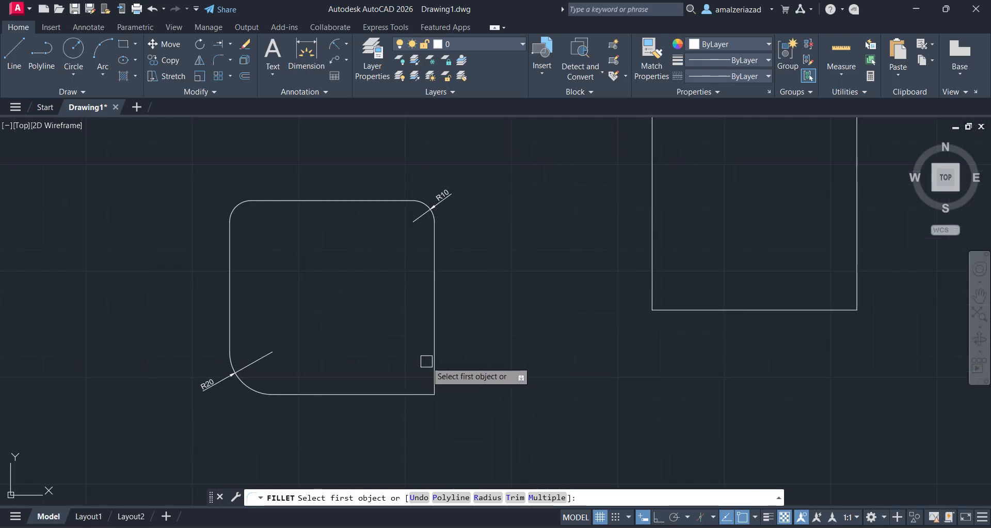
click(414, 395)
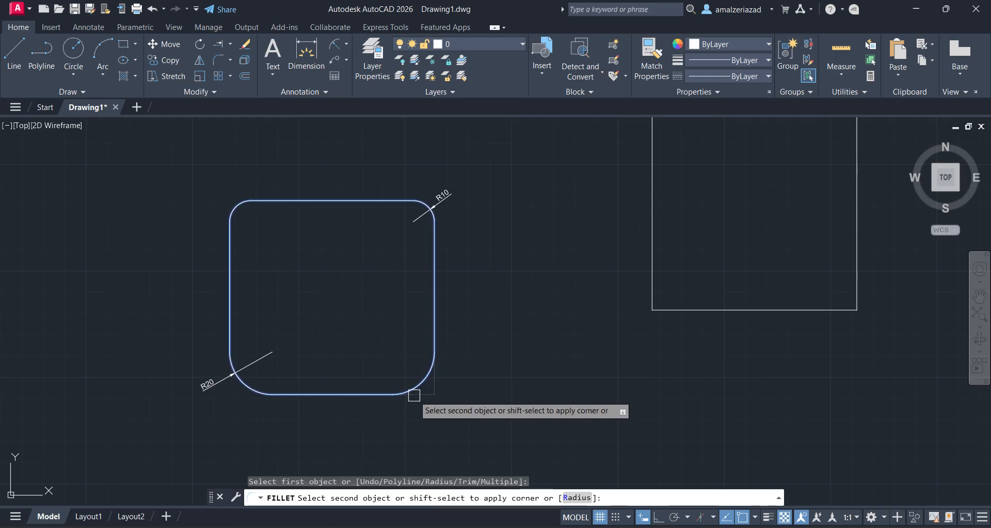
key(Escape)
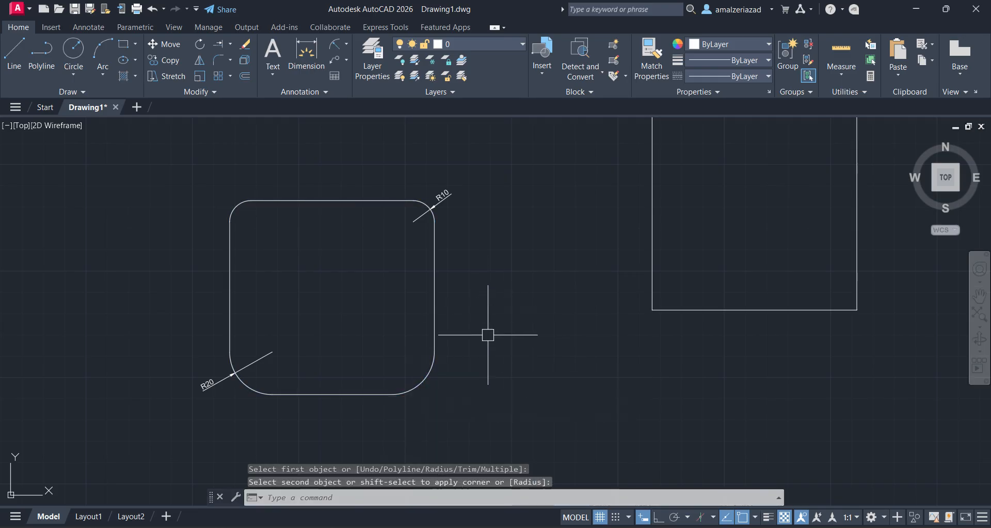
Fillet the lower-left corner of the next square to the right with the same radius of 20
key(Return)
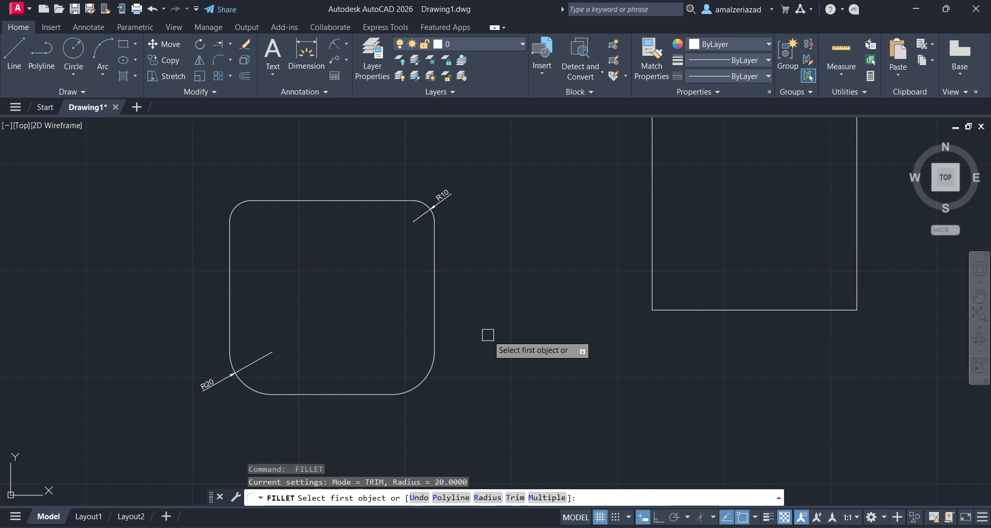
middle_drag(497, 334, 342, 431)
click(496, 382)
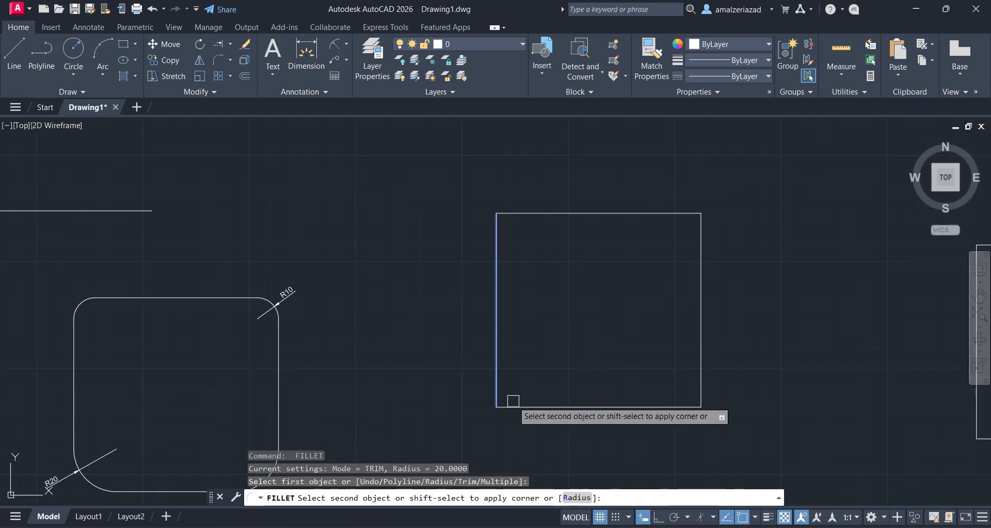
click(513, 406)
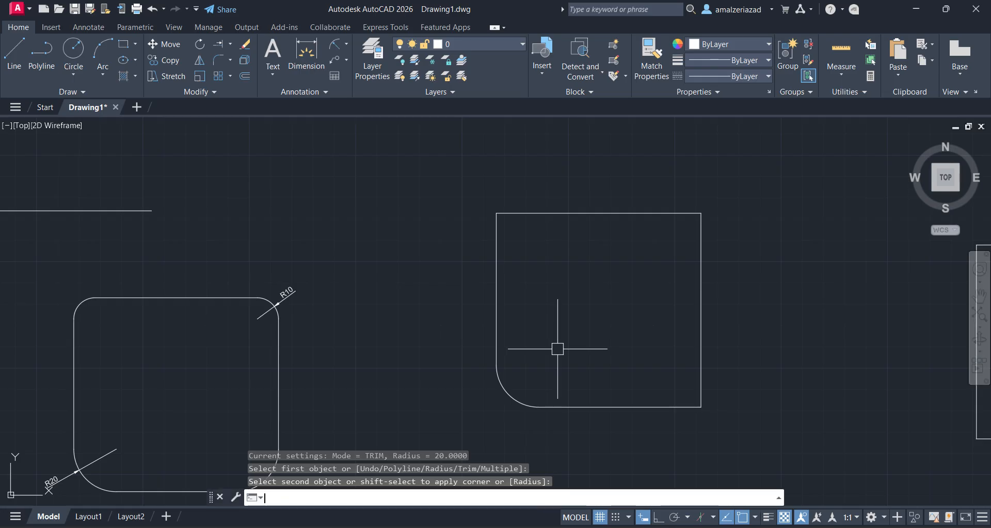
Fillet that square's remaining three corners in one run with the Multiple option, keeping the radius of 20
key(Return)
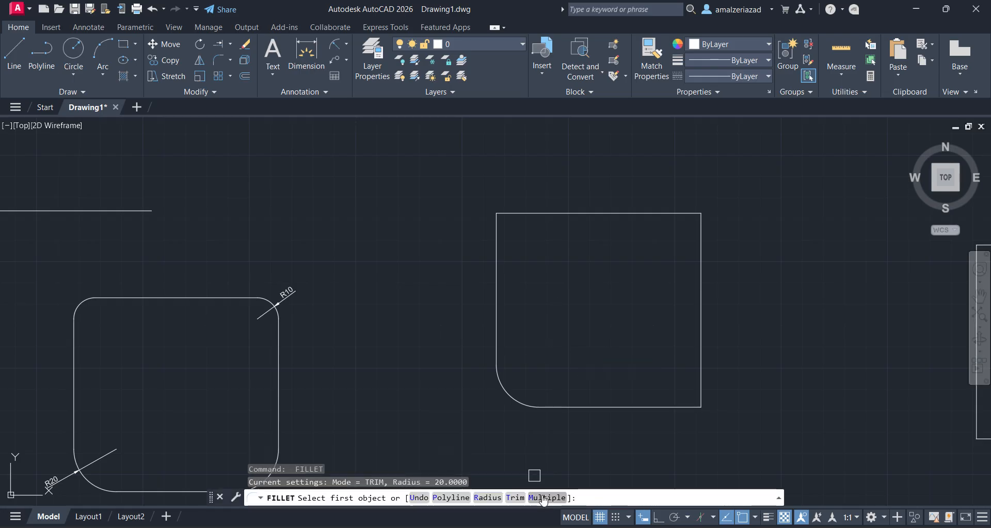
click(544, 496)
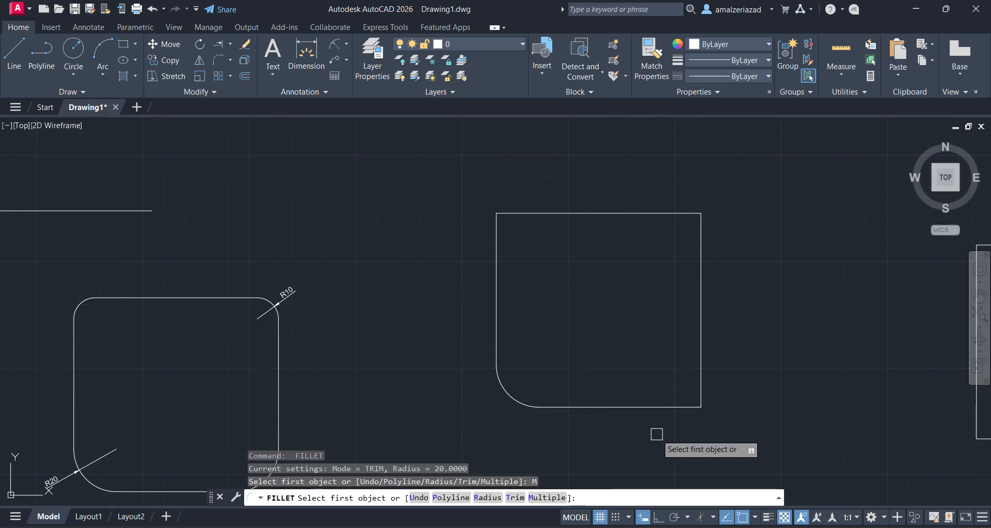
click(666, 406)
click(700, 380)
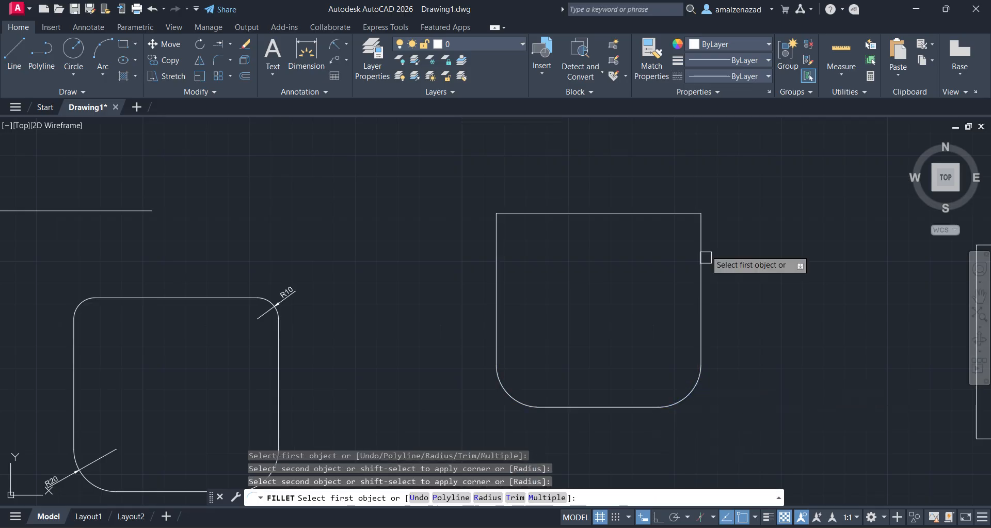
click(693, 213)
click(706, 242)
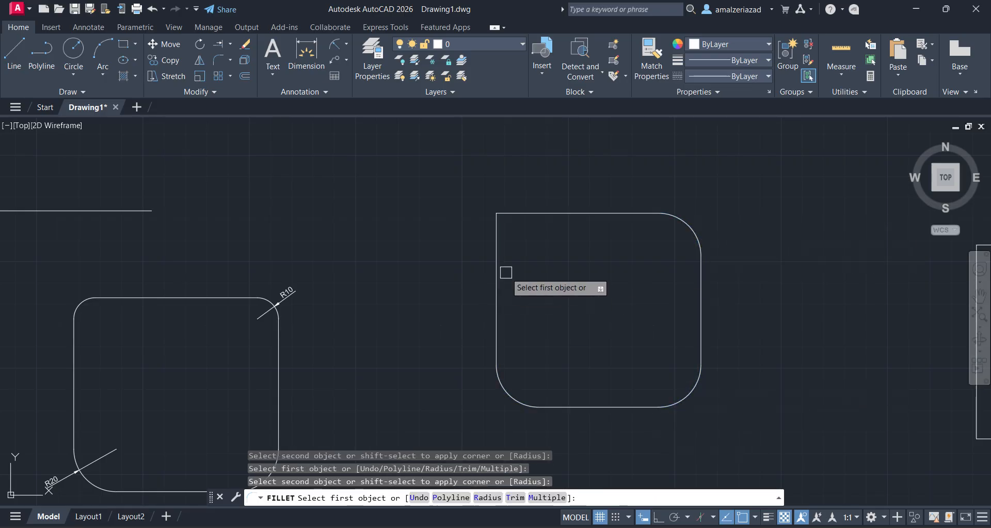
click(492, 263)
click(512, 215)
Fillet the upper-left and upper-right corners of the plain square beside the overlapping circles, keeping the radius of 20
scroll(524, 279, down, 3)
middle_drag(500, 325, 279, 331)
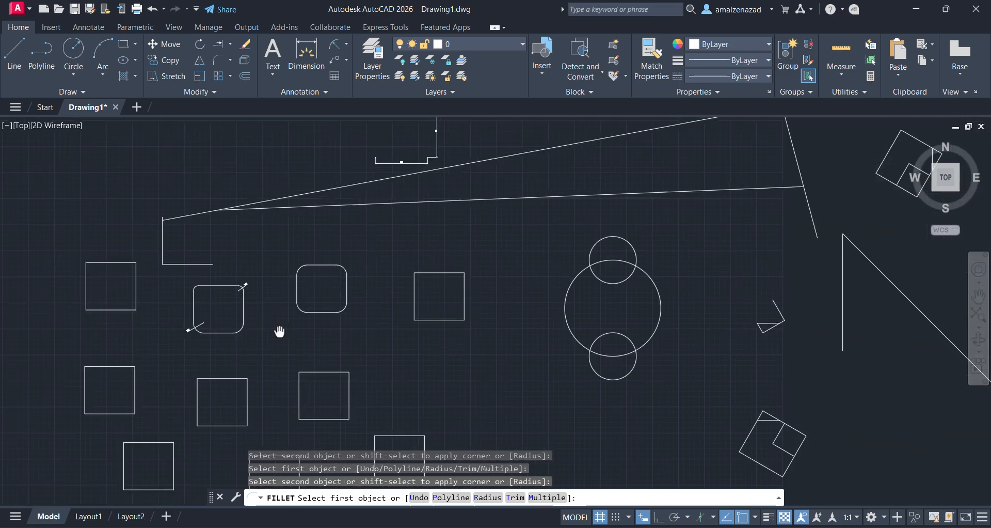
scroll(435, 281, up, 2)
click(410, 253)
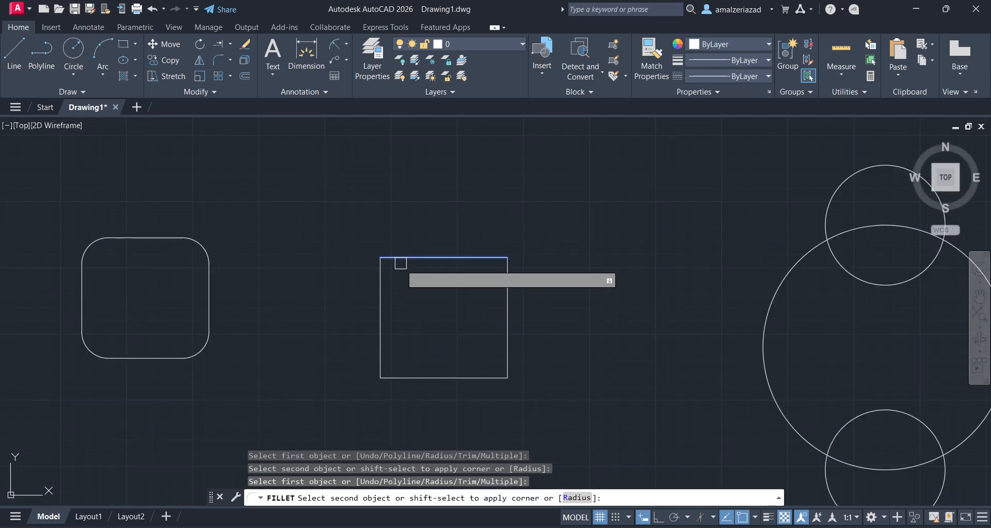
click(381, 278)
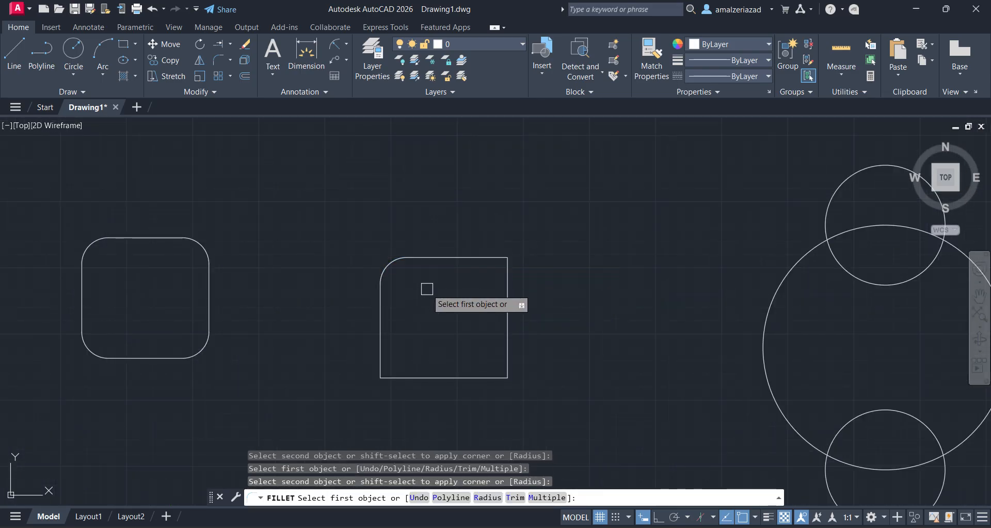
click(473, 258)
click(507, 283)
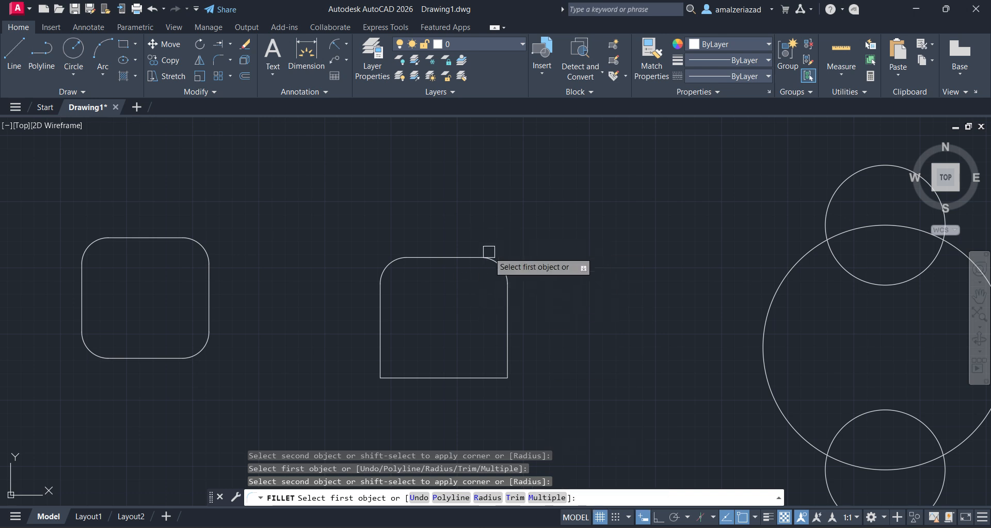
Undo the two upper-corner fillets on the square beside the circles within the Fillet command
click(418, 497)
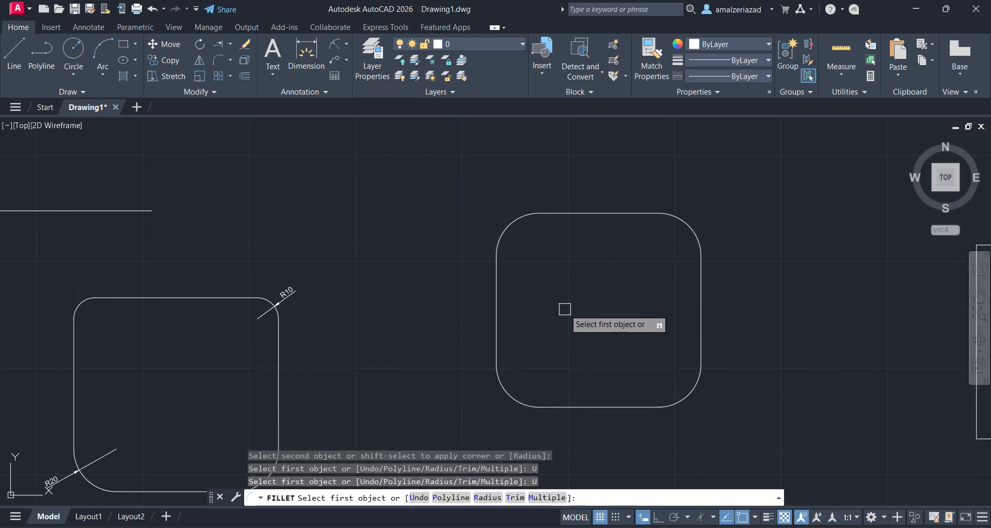
middle_drag(543, 310, 508, 310)
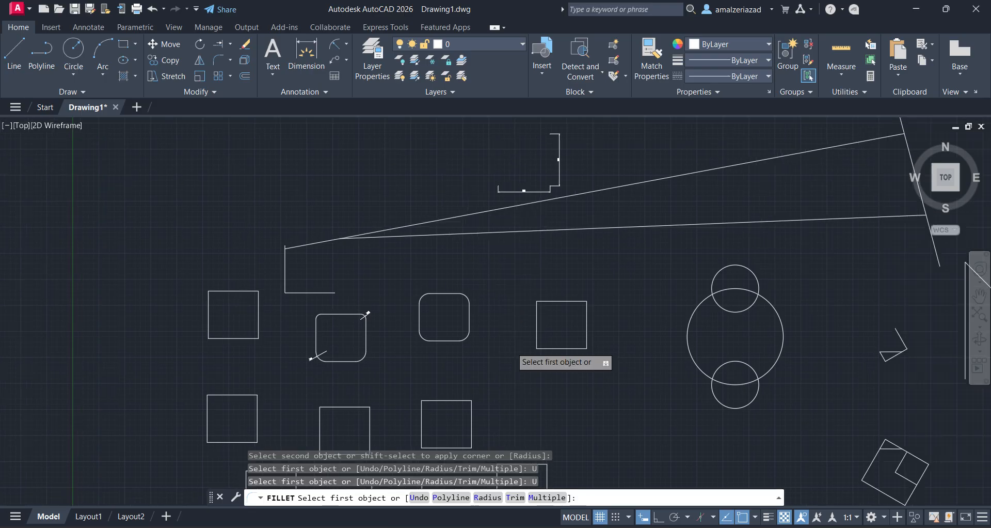
scroll(511, 336, up, 2)
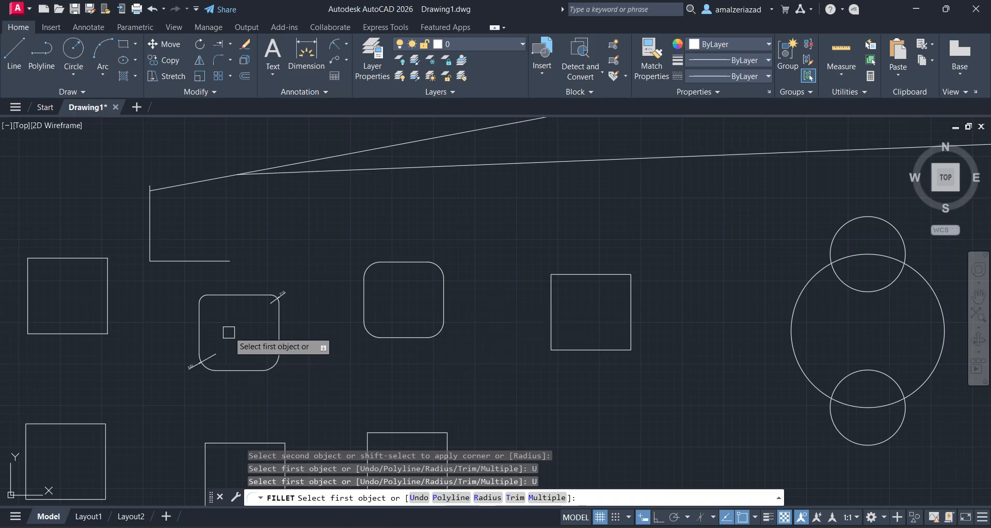
Set the fillet radius to 10 and round all corners of the leftmost square in the upper row with the Polyline option
mouse_move(228, 331)
middle_down()
mouse_move(442, 365)
mouse_move(648, 373)
middle_up()
scroll(527, 351, up, 4)
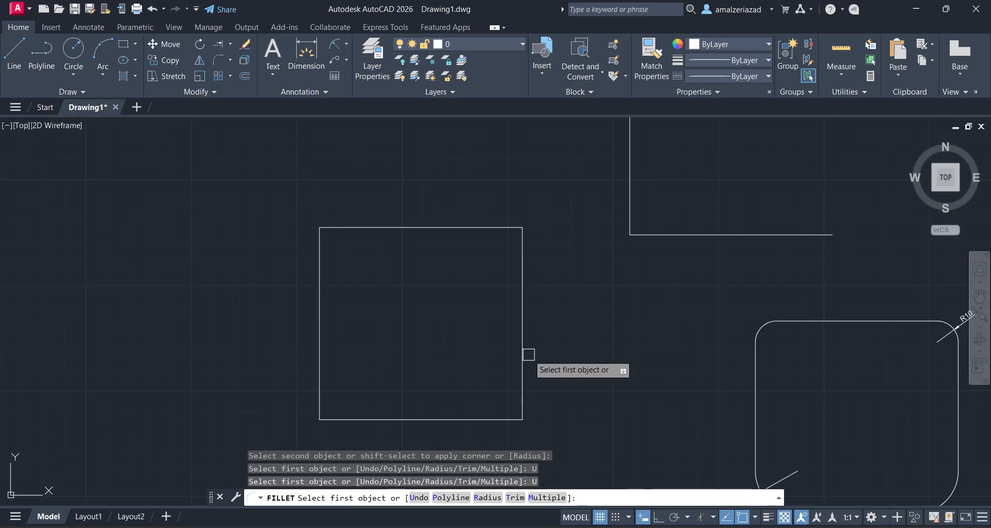
middle_drag(527, 352, 547, 348)
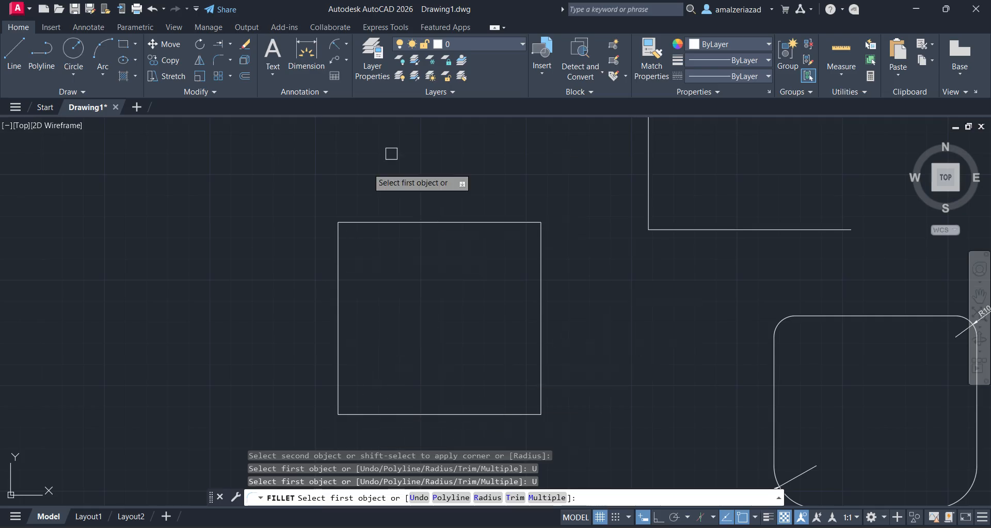
click(488, 497)
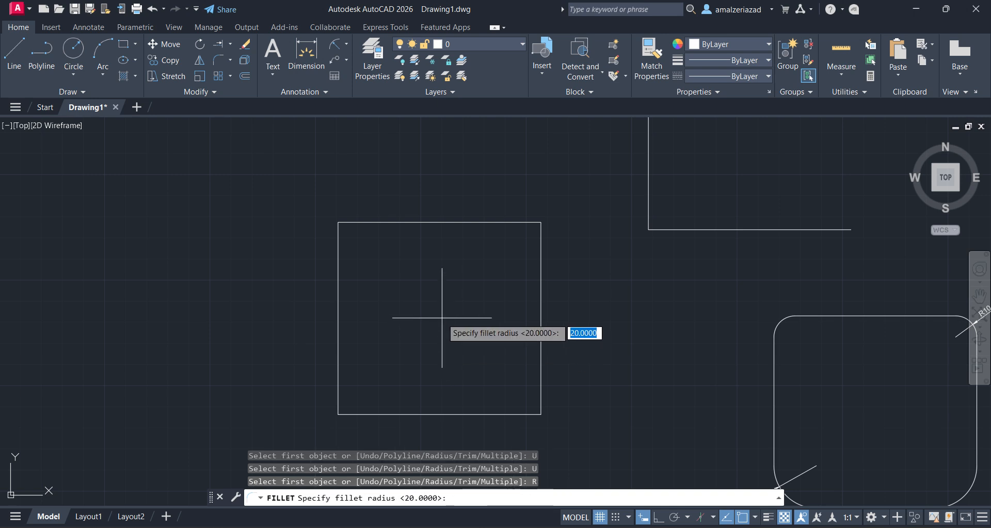
key(BackSpace)
text(10)
key(Return)
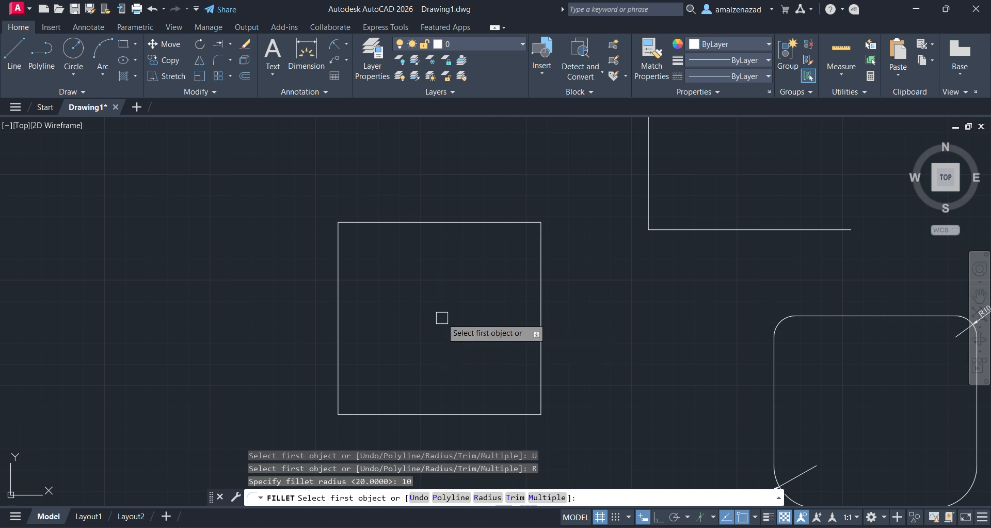
text(p)
key(Return)
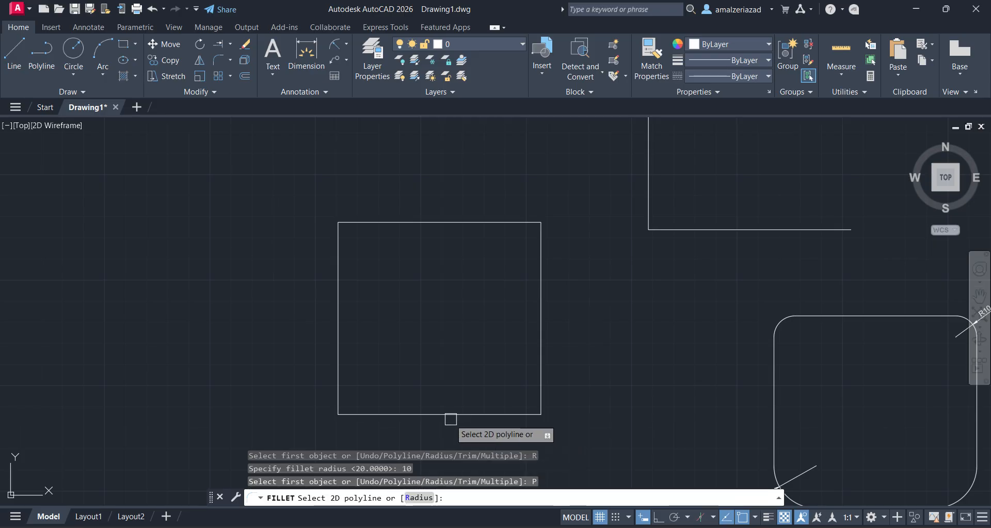
click(449, 414)
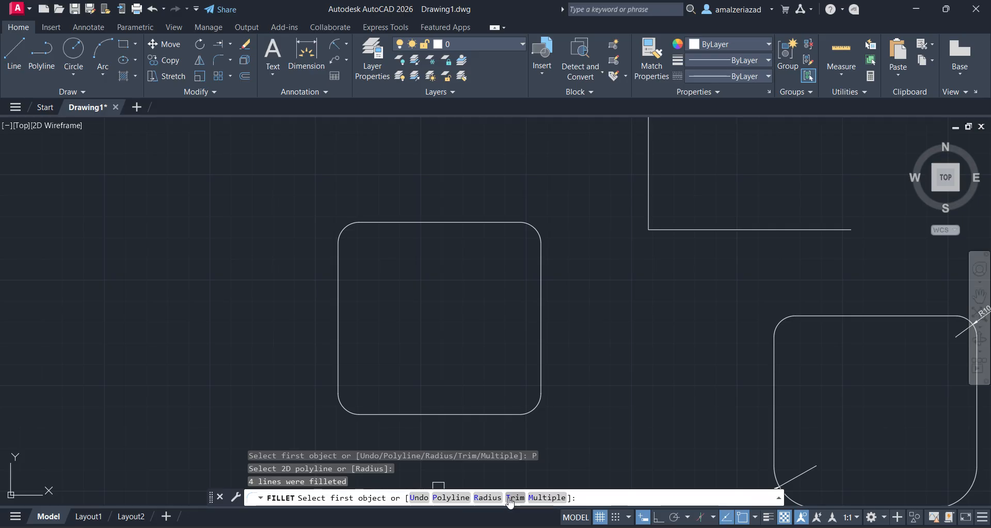
Set the fillet mode to No trim and fillet the upper-left corner of the plain square beside the circles
scroll(518, 290, up, 4)
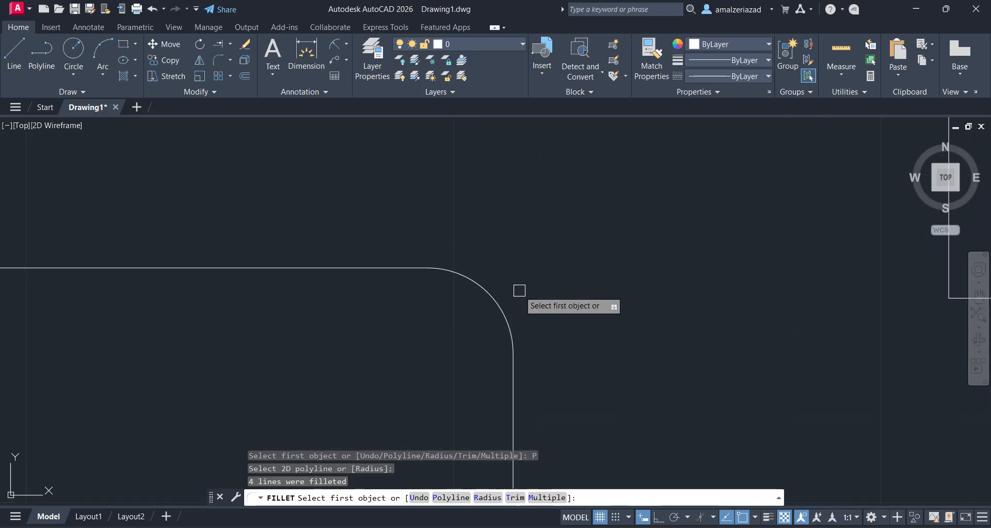
scroll(622, 316, down, 4)
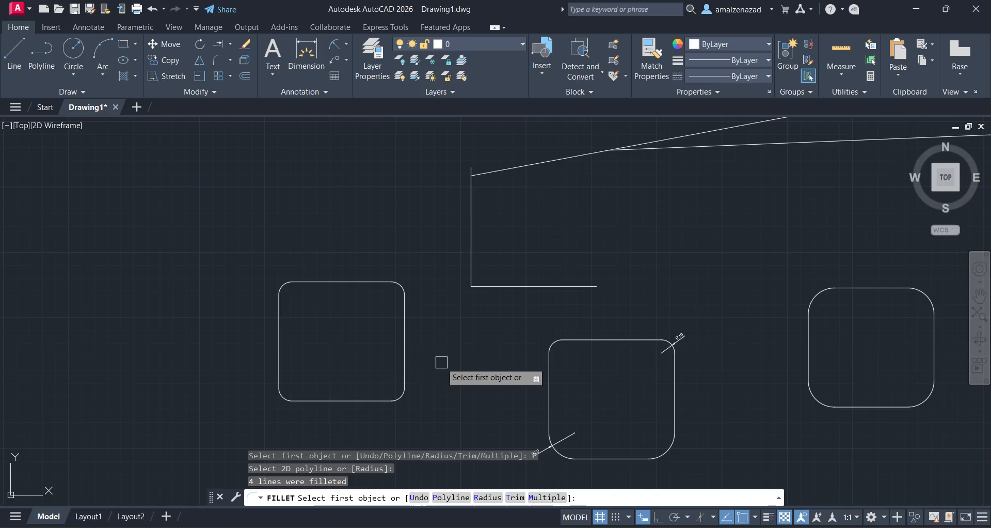
middle_drag(442, 362, 152, 372)
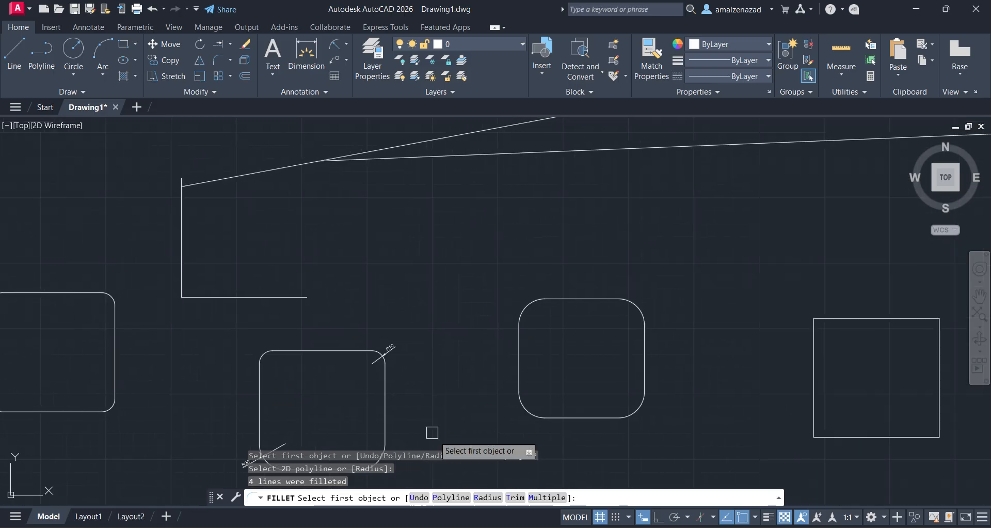
click(515, 496)
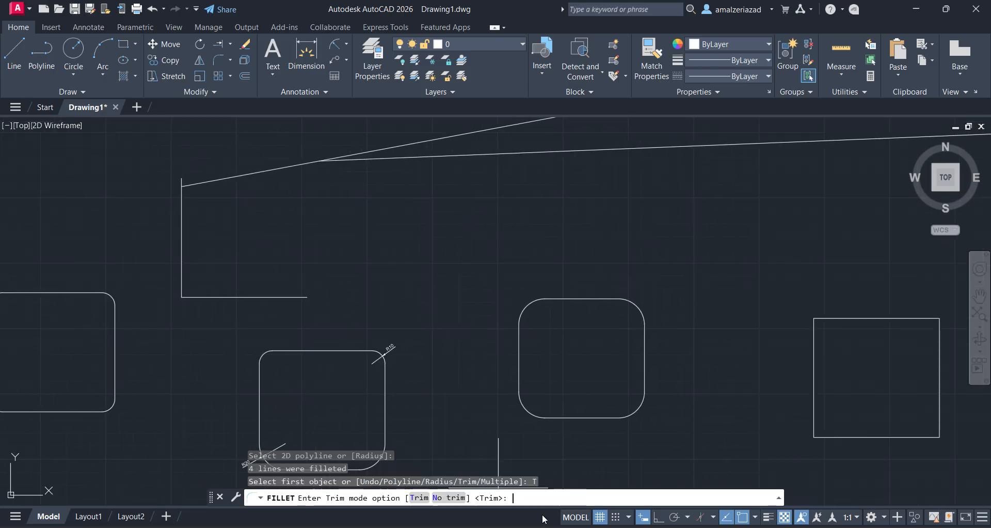
click(450, 498)
middle_drag(810, 405, 498, 412)
scroll(513, 310, up, 4)
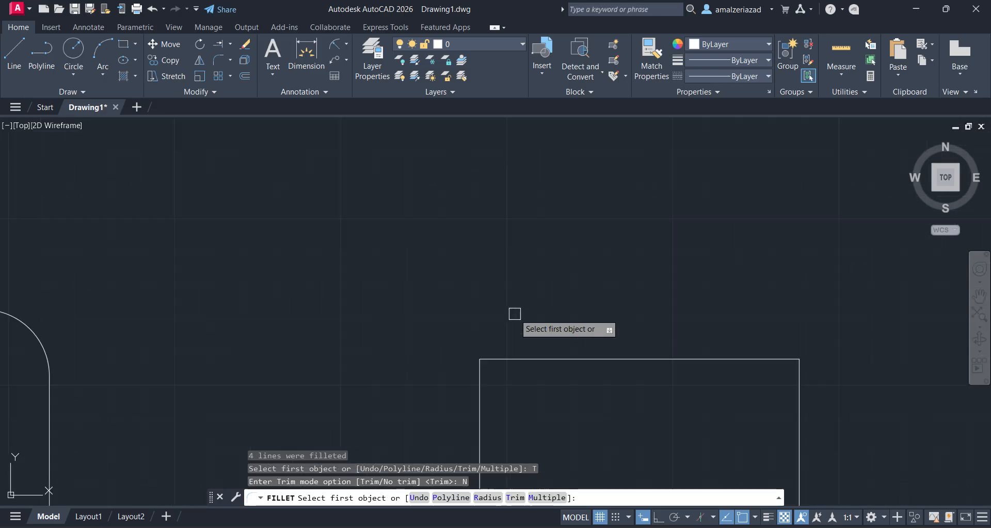
middle_drag(508, 370, 504, 365)
scroll(504, 365, up, 4)
click(427, 210)
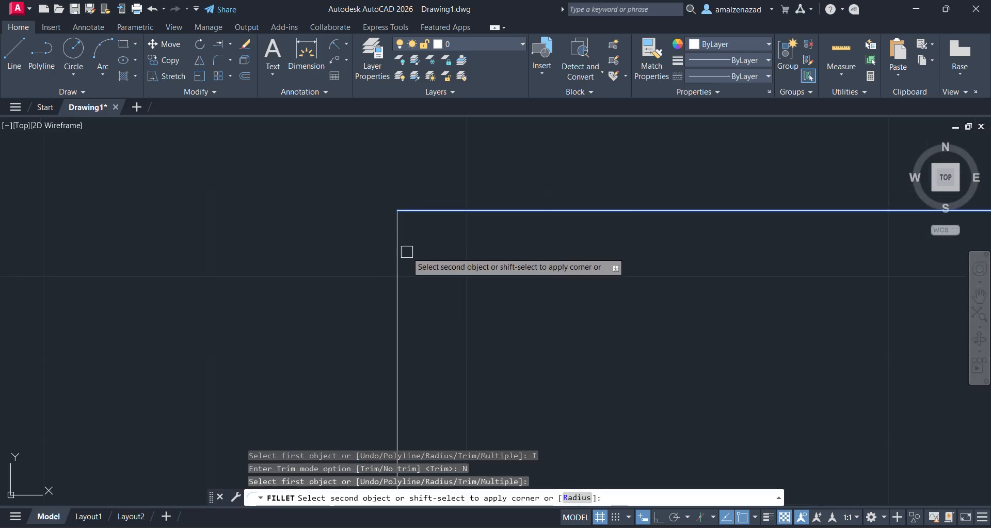
click(402, 252)
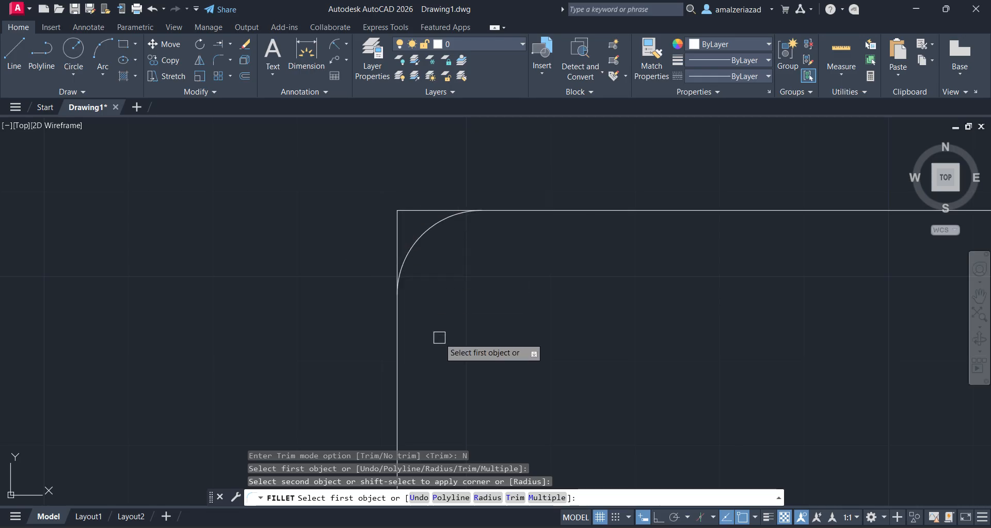
Switch the fillet's trim mode back to Trim
click(515, 498)
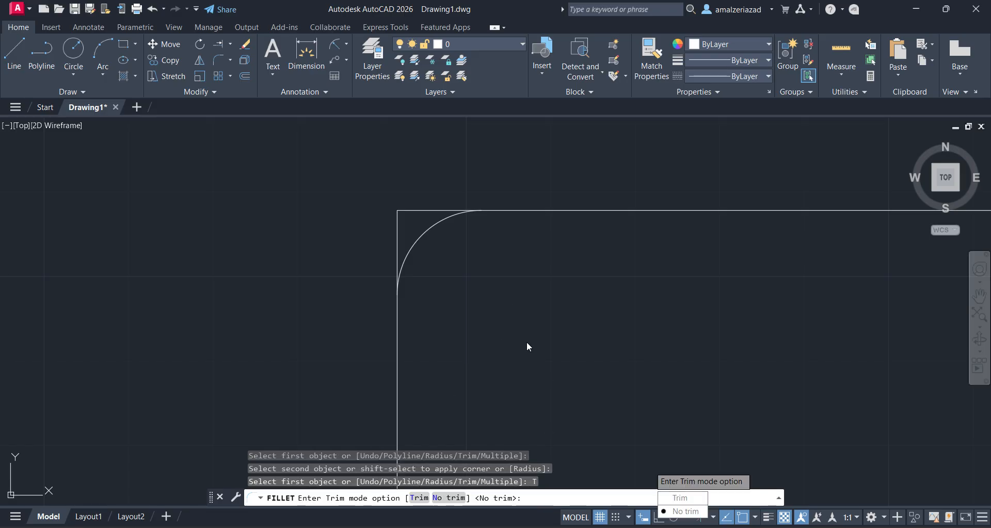
click(540, 291)
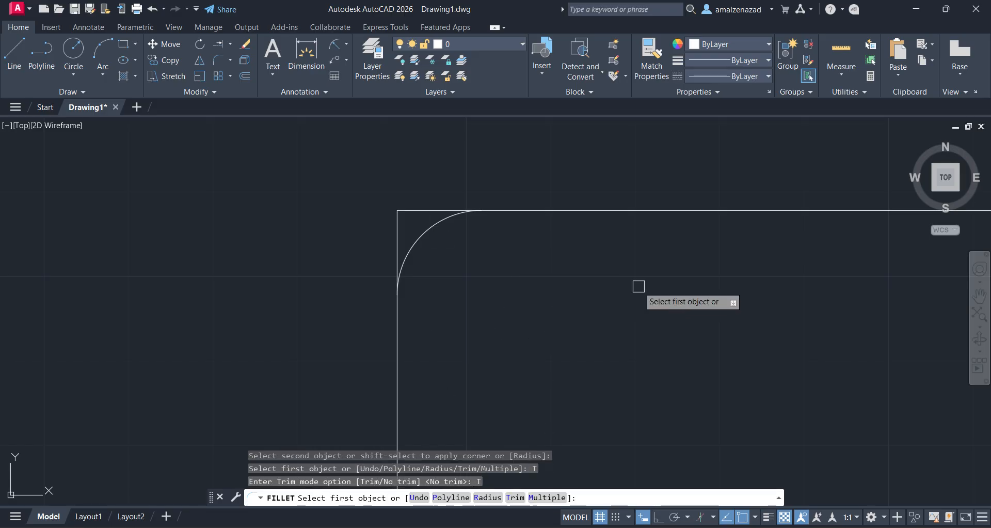
Fillet the upper-right corner of the square beside the circles in Trim mode and end the Fillet command
scroll(638, 287, down, 2)
middle_drag(639, 286, 308, 287)
scroll(484, 290, up, 1)
click(521, 237)
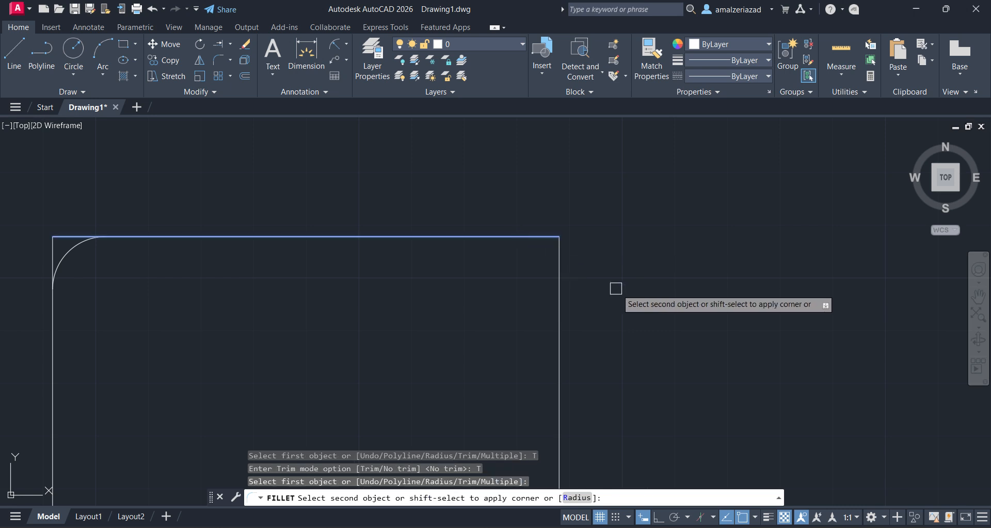
click(568, 258)
click(559, 261)
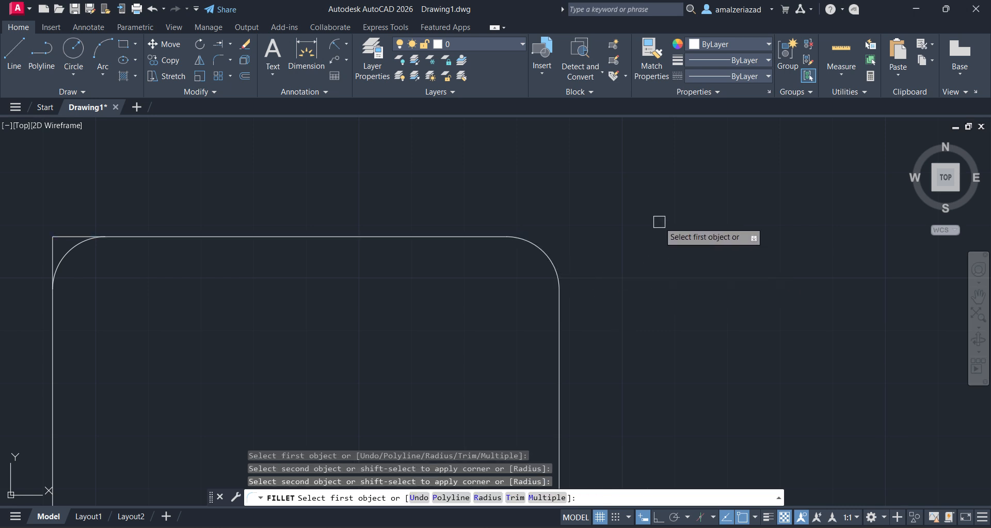
scroll(659, 221, down, 2)
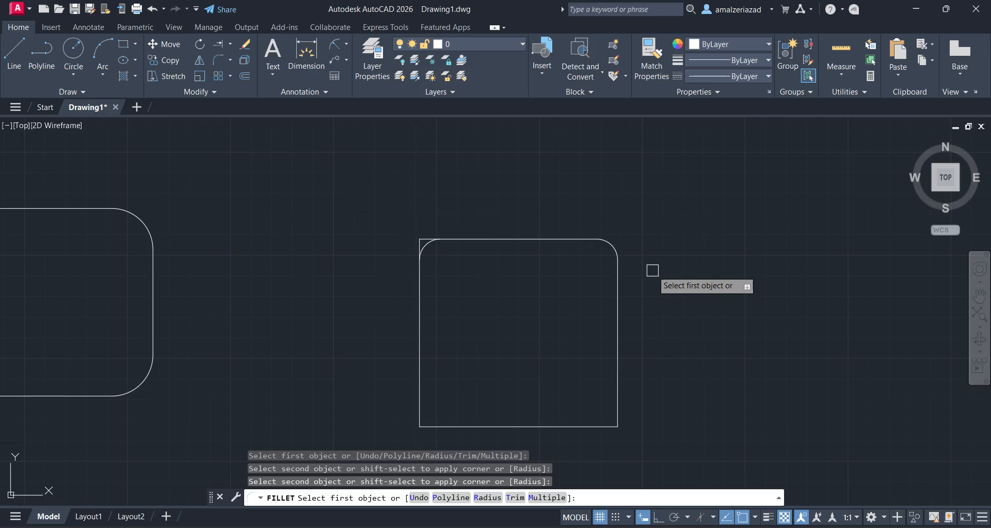
key(Escape)
Start the Chamfer command and set its method to Angle
scroll(363, 261, down, 5)
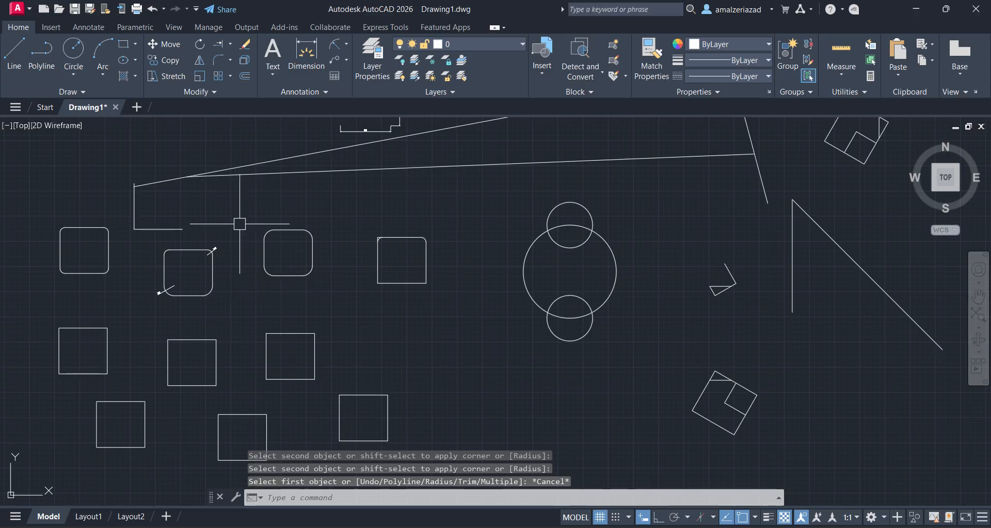
middle_drag(227, 194, 364, 211)
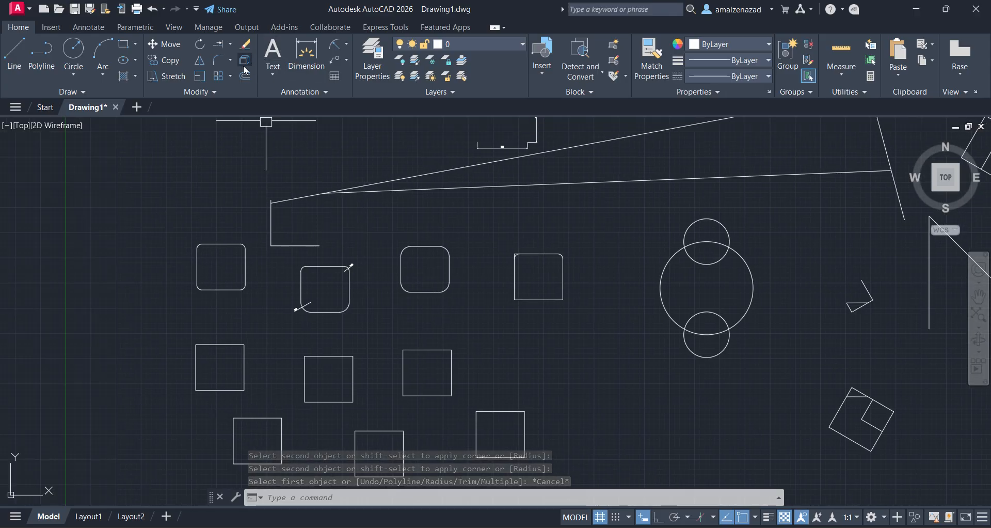
click(230, 60)
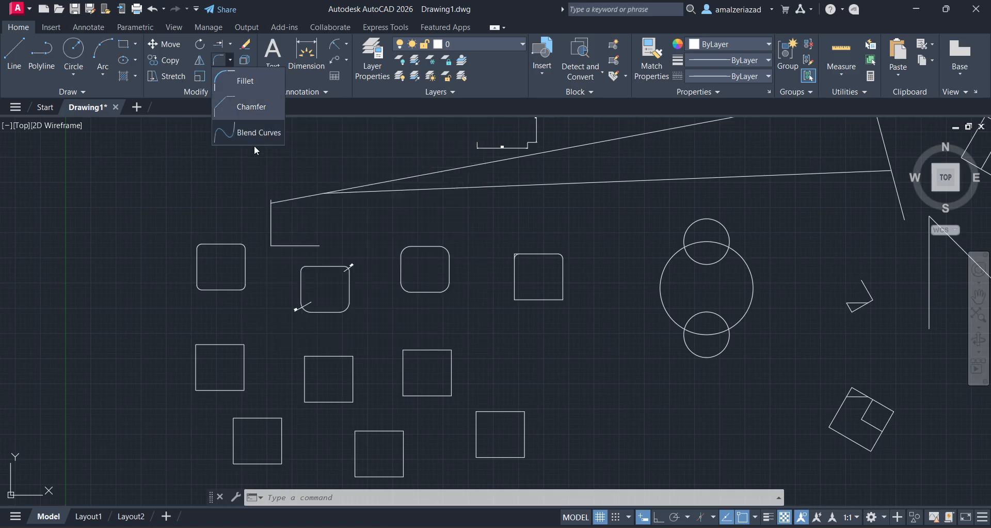
key(space)
scroll(476, 403, up, 2)
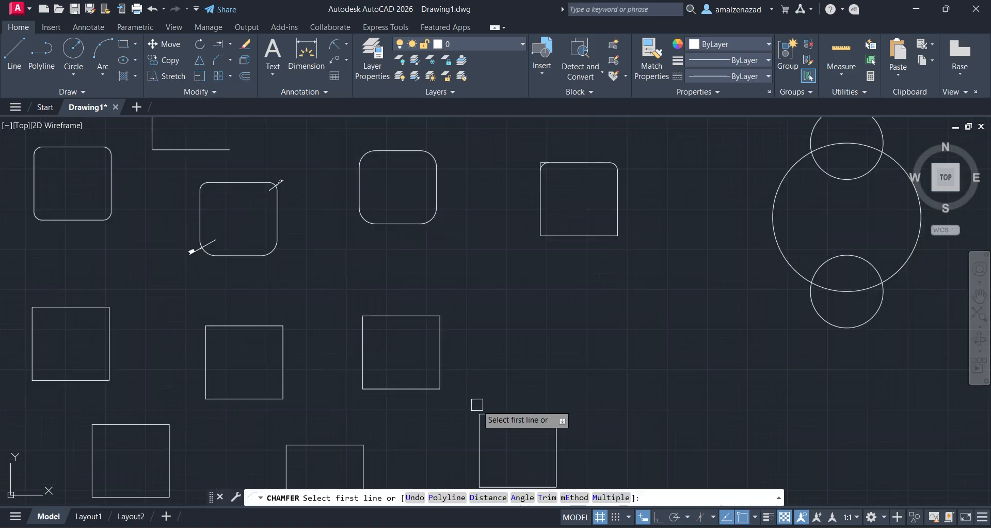
scroll(452, 339, up, 2)
middle_drag(452, 339, 412, 484)
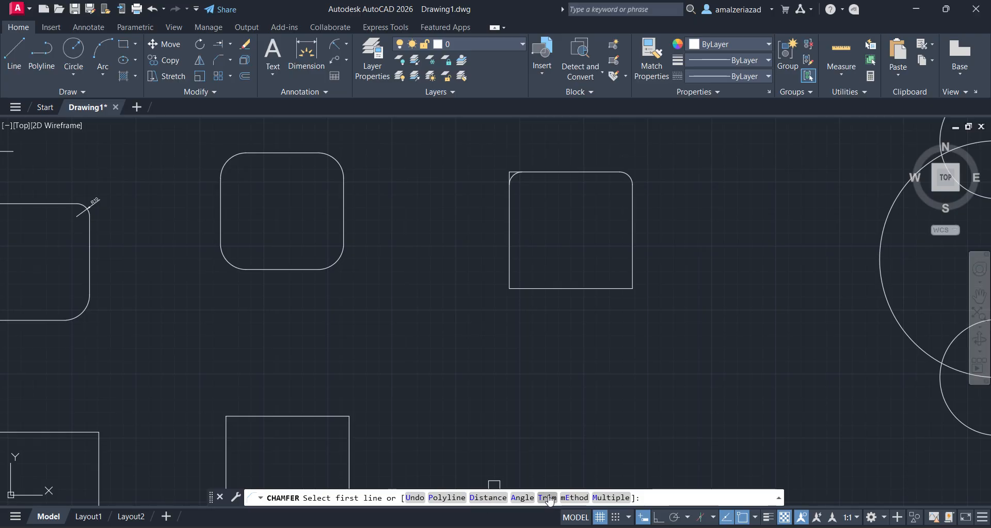
click(575, 498)
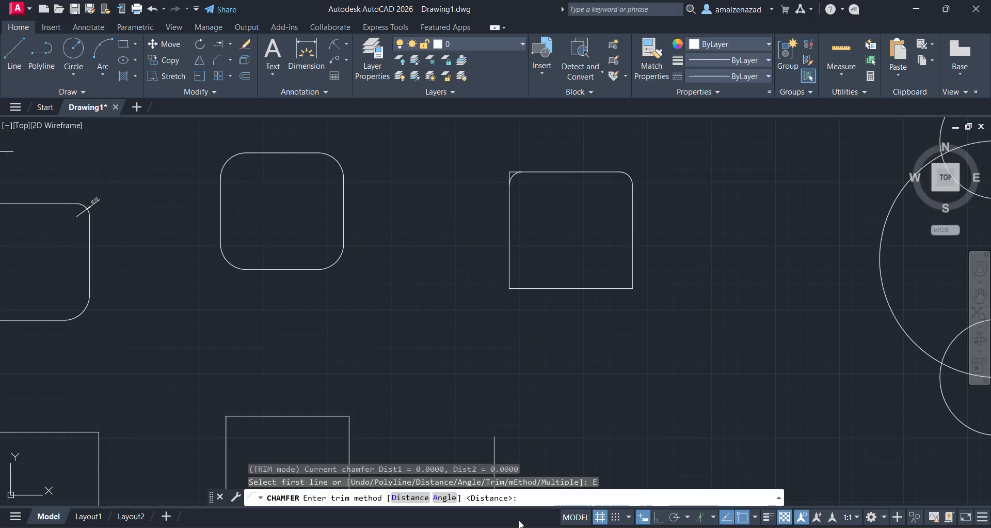
click(443, 497)
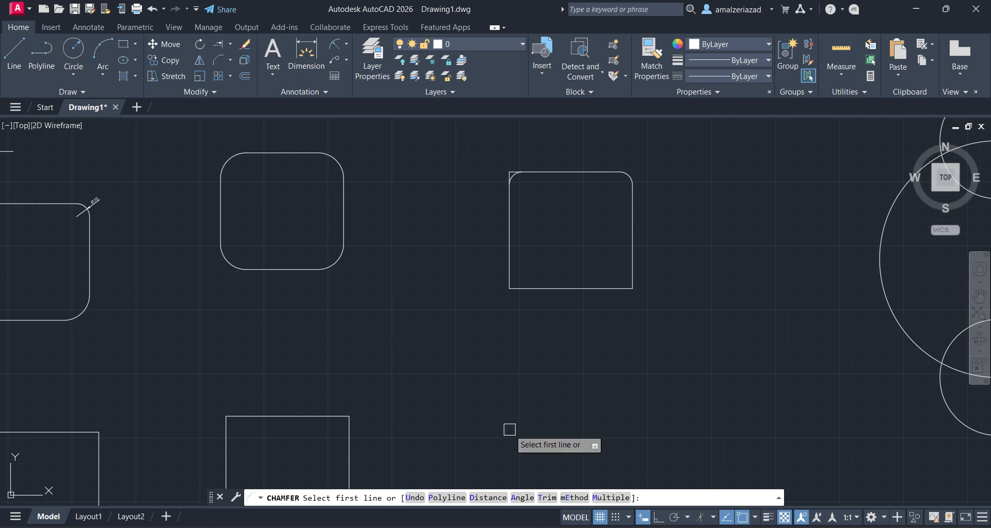
Set both chamfer distances to 10 and chamfer the upper-right corner of the third square in the second row
click(487, 496)
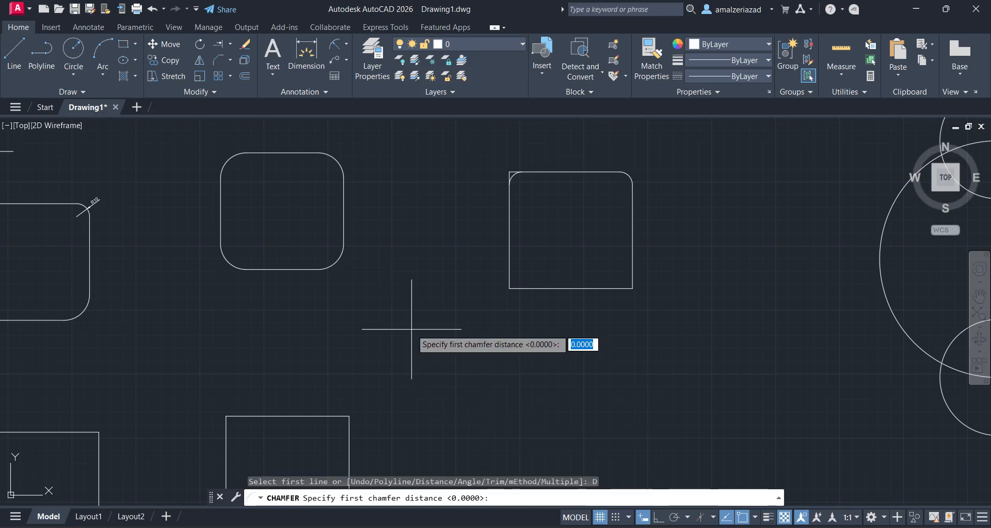
middle_drag(360, 399, 415, 288)
scroll(405, 317, up, 5)
scroll(413, 286, up, 2)
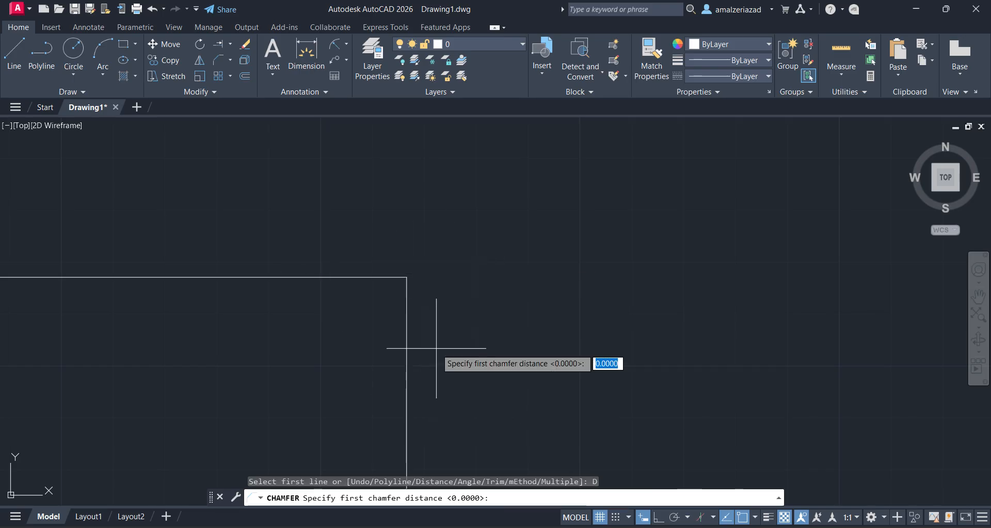
text(10)
key(Return)
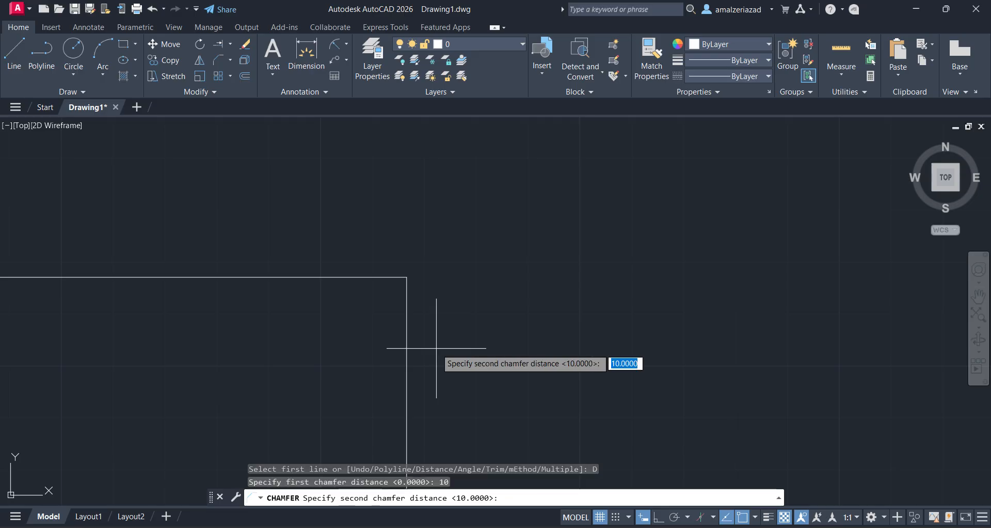
key(Return)
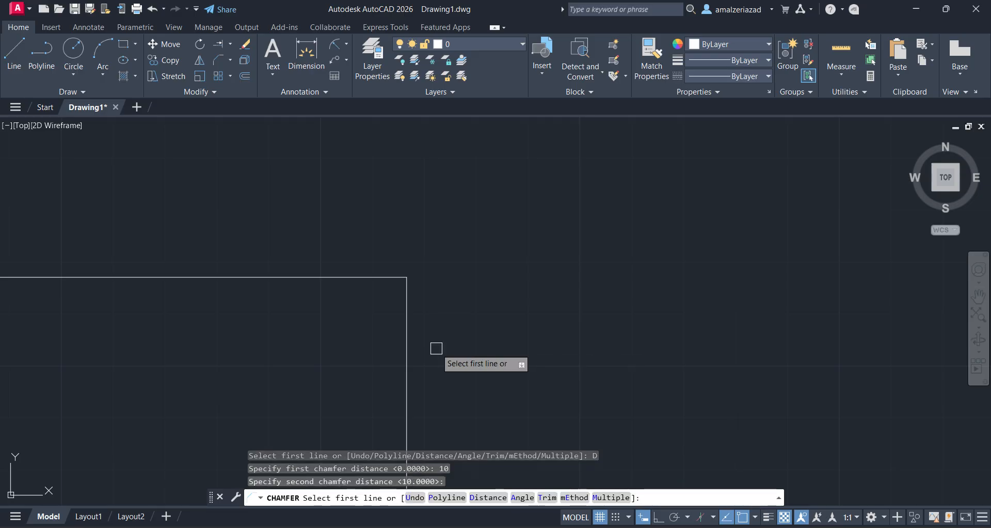
click(388, 277)
click(406, 306)
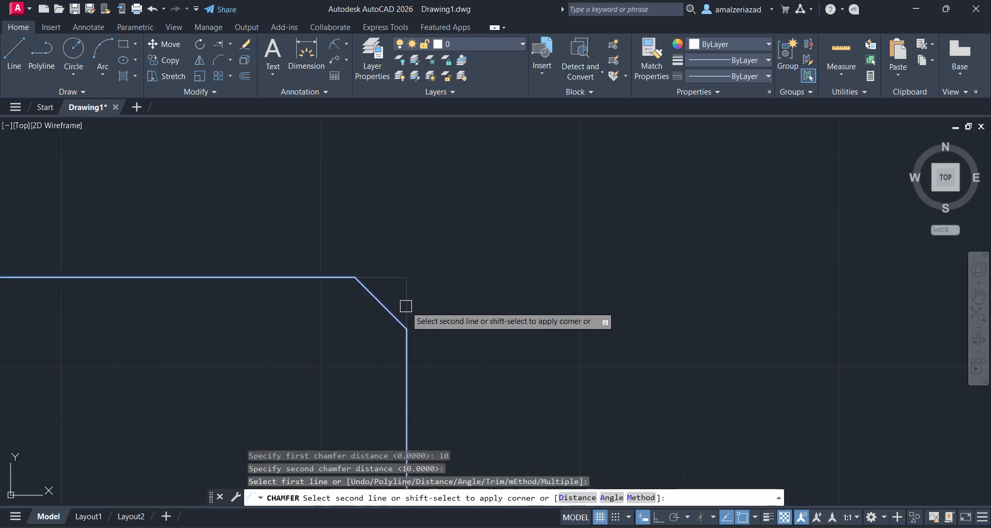
click(406, 305)
Add a horizontal linear dimension across the chamfer, placed above the square's upper-right corner
scroll(404, 306, up, 2)
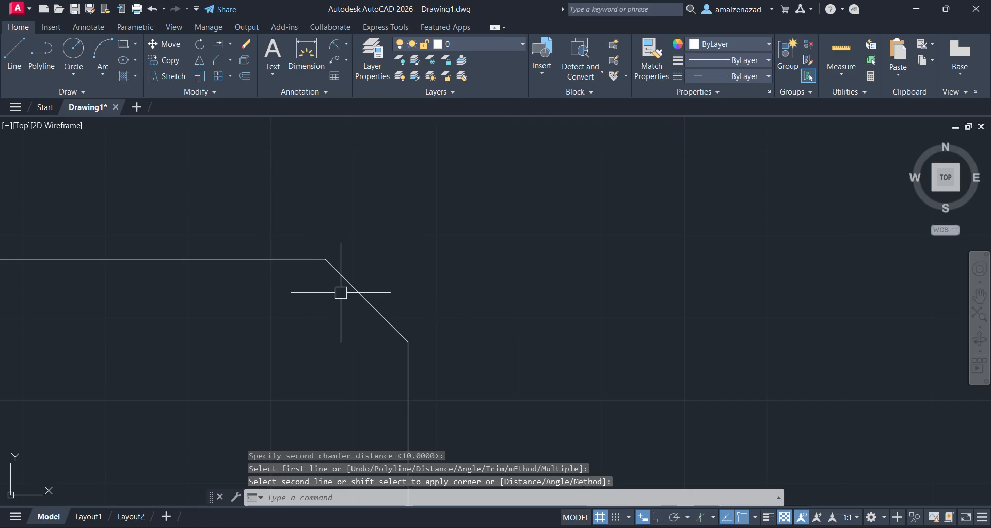
click(346, 44)
click(361, 67)
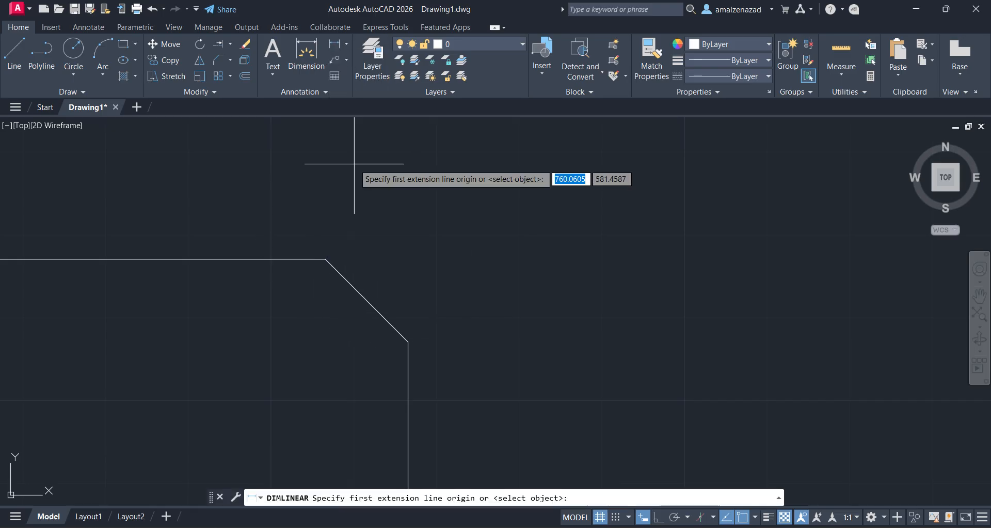
click(326, 259)
click(408, 341)
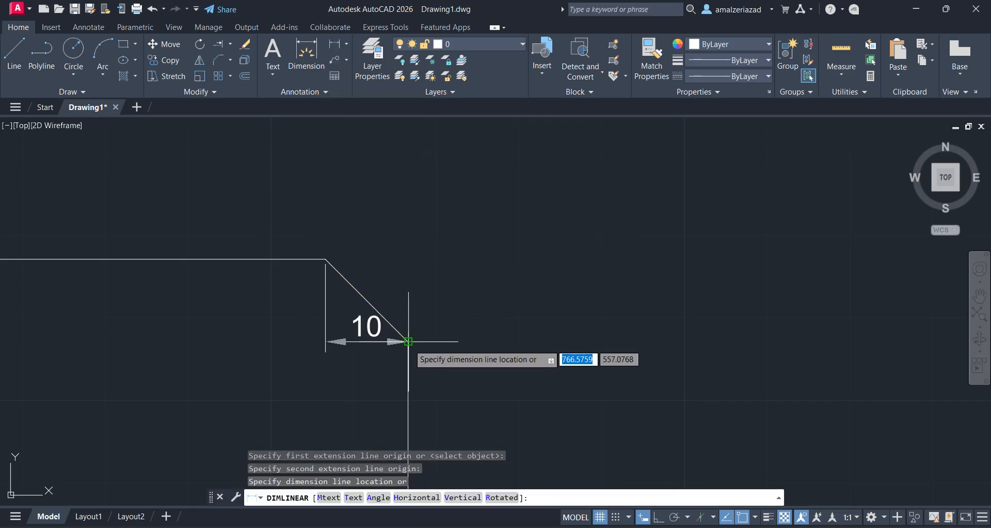
click(384, 199)
key(Return)
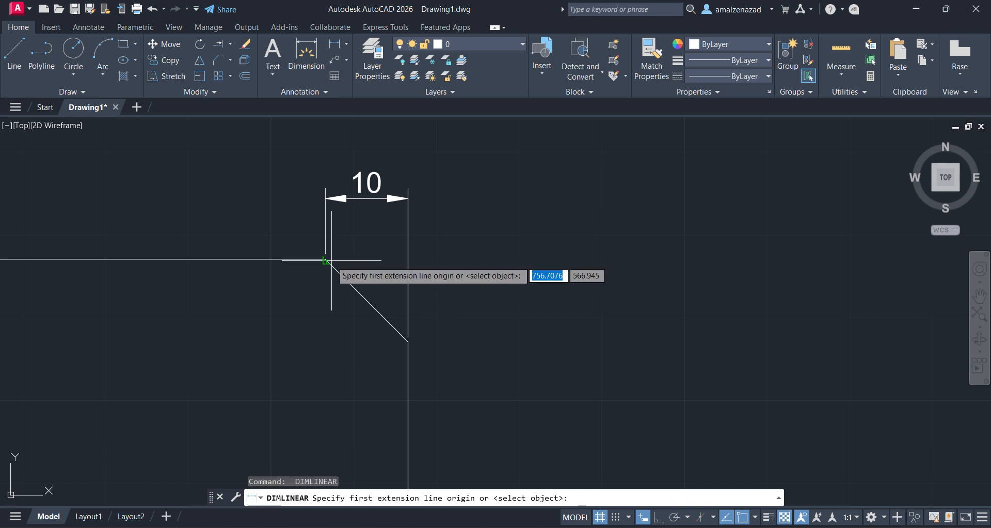
click(325, 259)
click(408, 341)
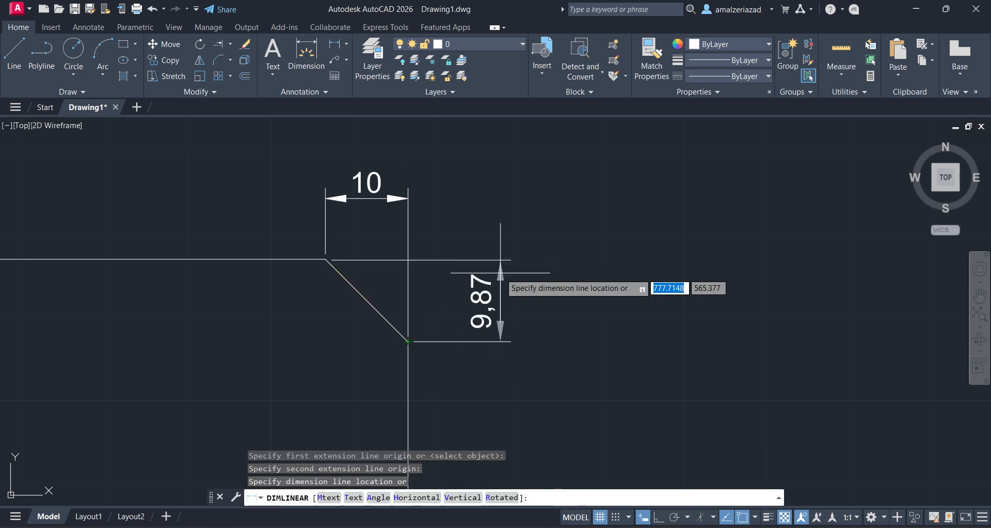
key(Escape)
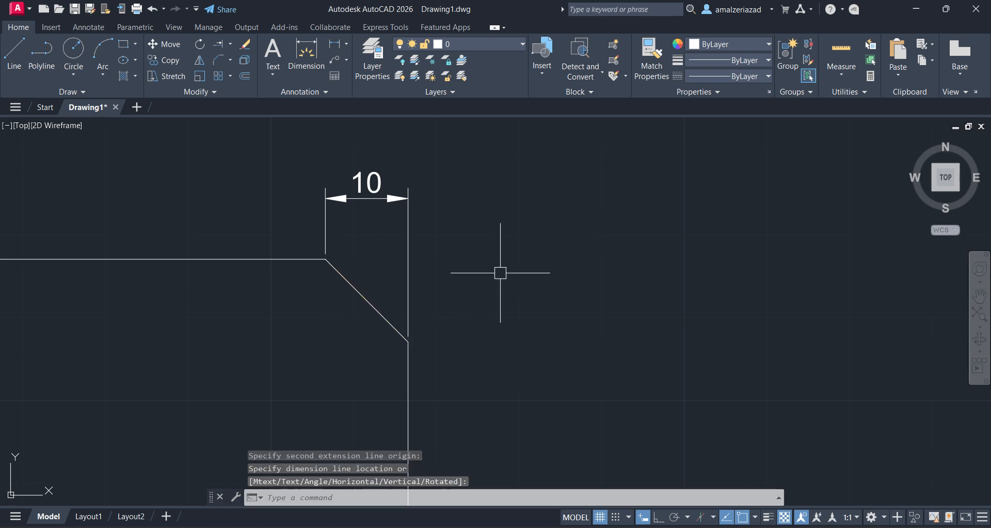
Add a vertical linear dimension between the chamfer's two endpoints, placed to the right of the square
key(Return)
click(326, 258)
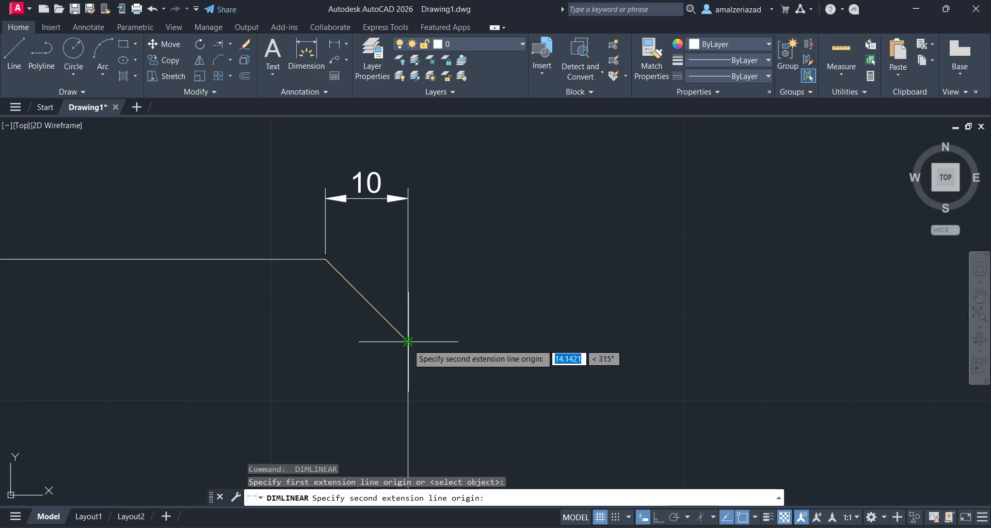
click(408, 341)
click(483, 297)
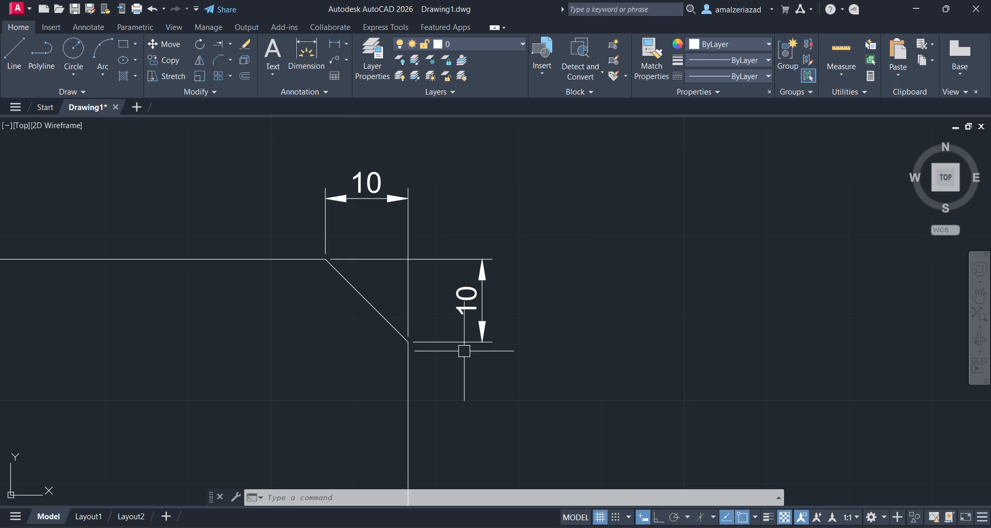
scroll(464, 351, down, 5)
mouse_move(545, 299)
middle_down()
mouse_move(534, 258)
mouse_move(504, 260)
middle_up()
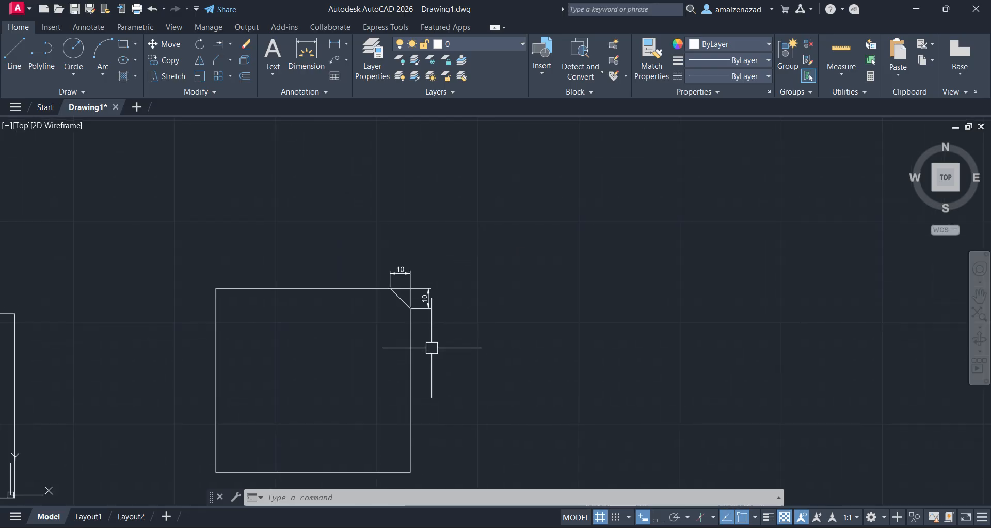
middle_drag(422, 363, 456, 241)
scroll(436, 170, up, 2)
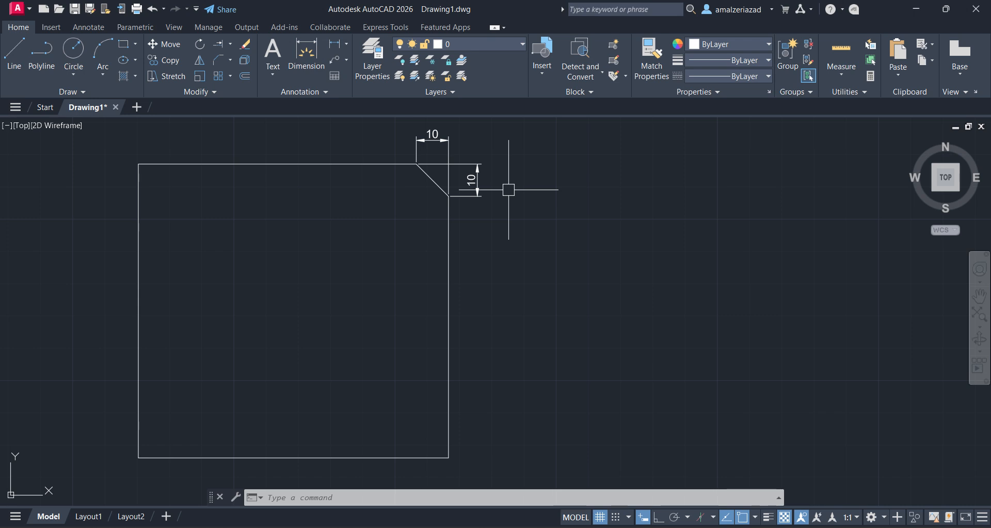
scroll(508, 190, up, 2)
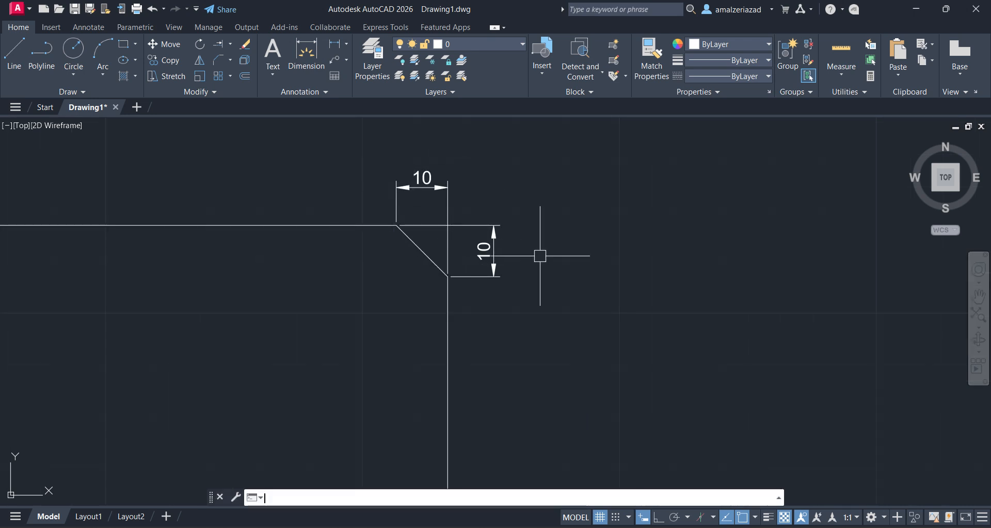
key(Return)
key(Escape)
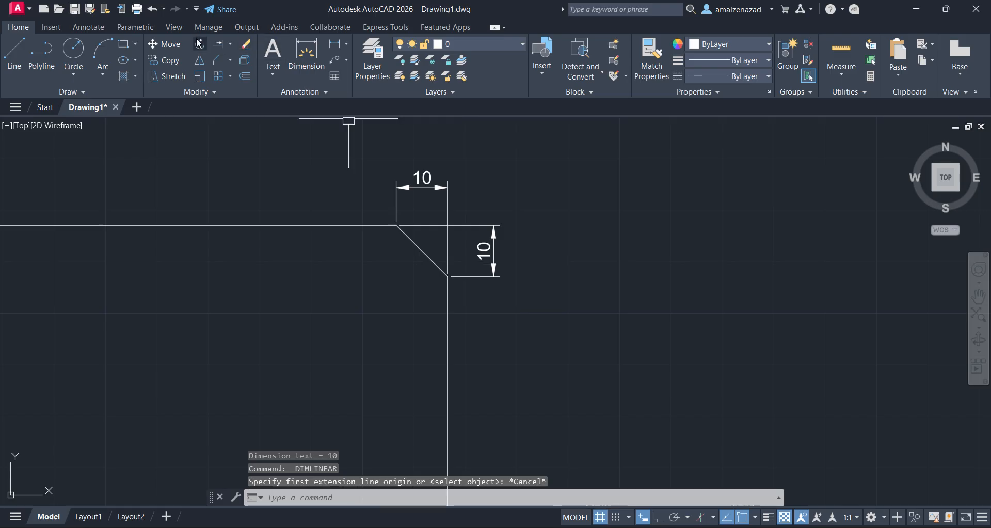
Chamfer the same square's lower-right corner with the Angle option, using length 10 on the vertical edge and angle 45
click(222, 64)
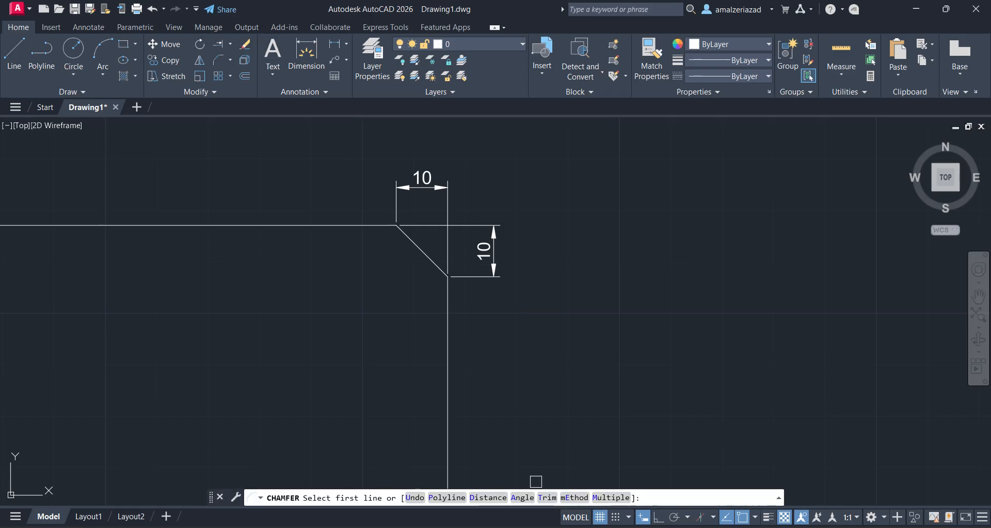
click(520, 499)
middle_drag(522, 441, 546, 224)
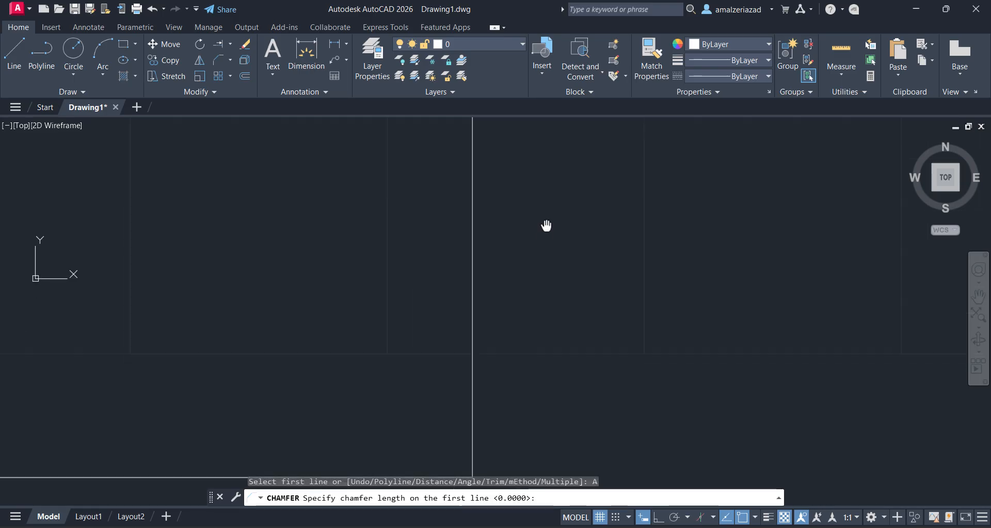
middle_drag(521, 378, 550, 259)
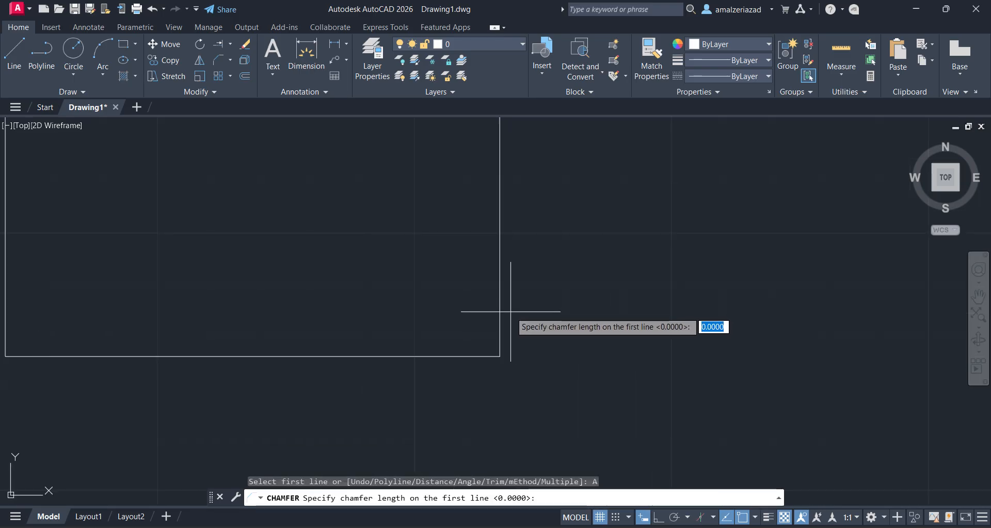
text(10)
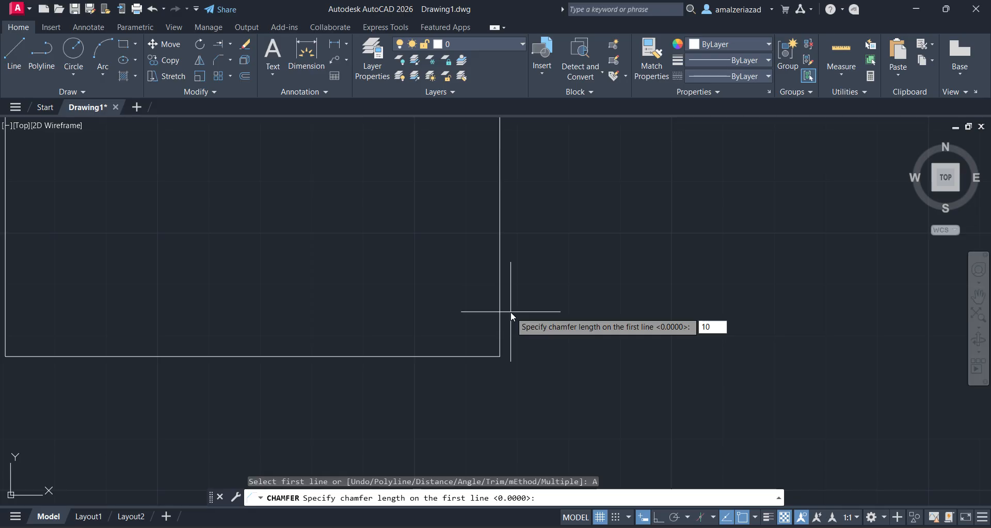
key(Return)
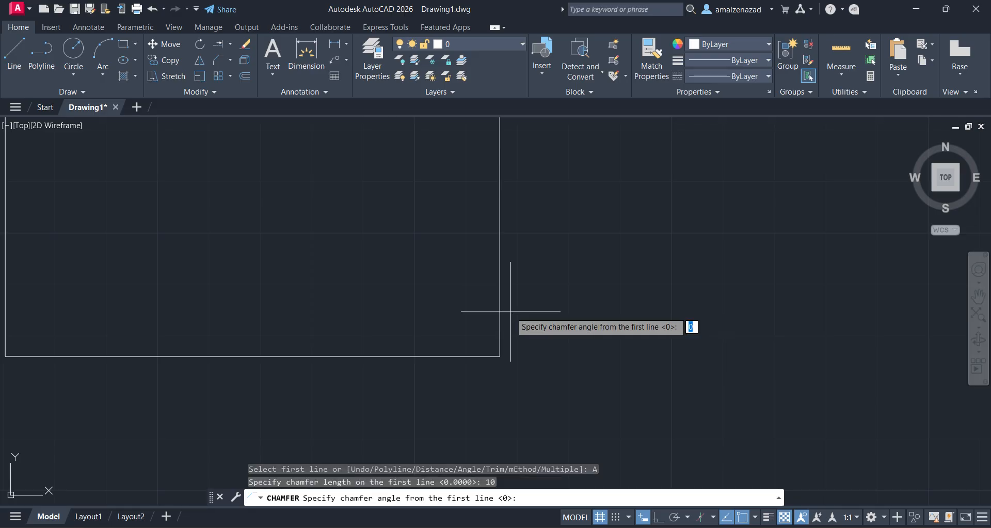
text(45)
key(Return)
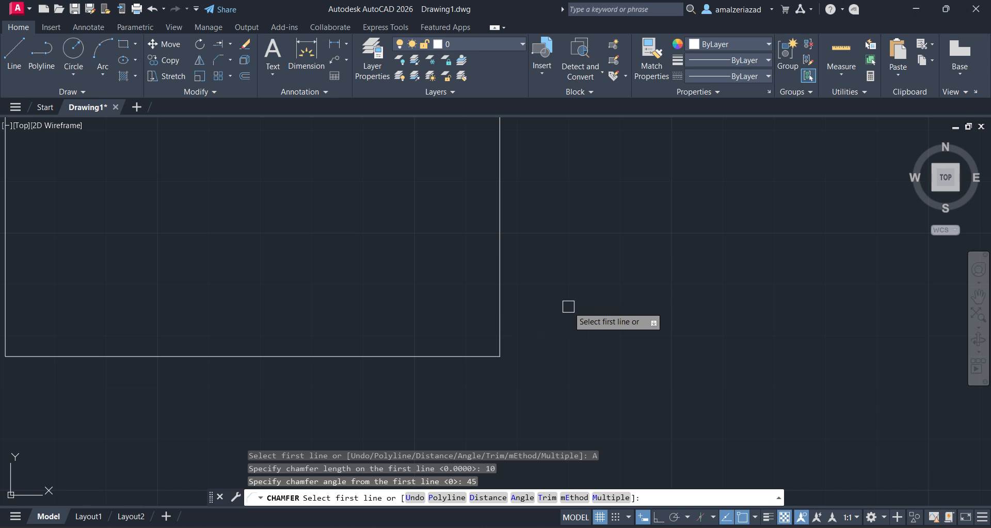
click(501, 310)
click(463, 356)
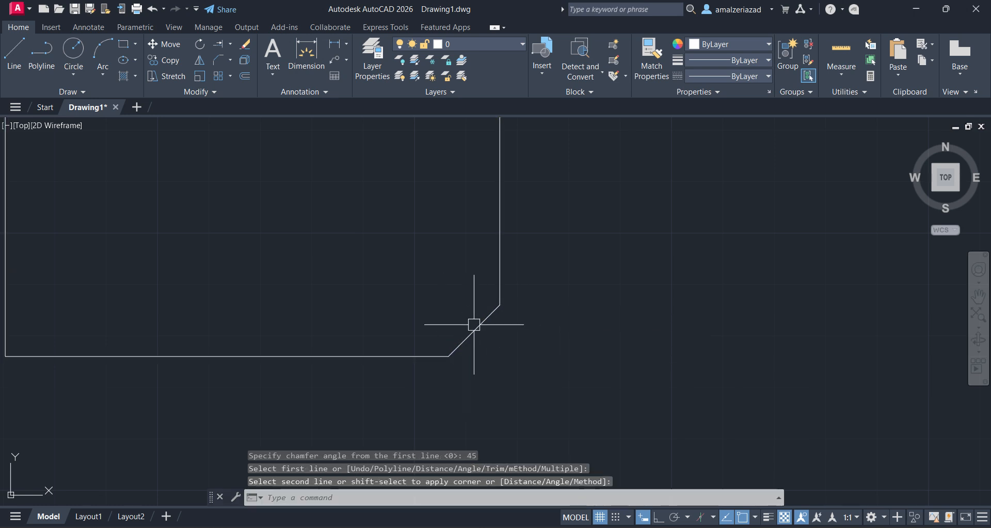
Draw a vertical line from the lower-right chamfer's upper endpoint down to the level of the square's bottom edge
scroll(471, 299, up, 4)
mouse_move(472, 299)
middle_down()
mouse_move(466, 320)
mouse_move(487, 319)
middle_up()
text(l)
key(Return)
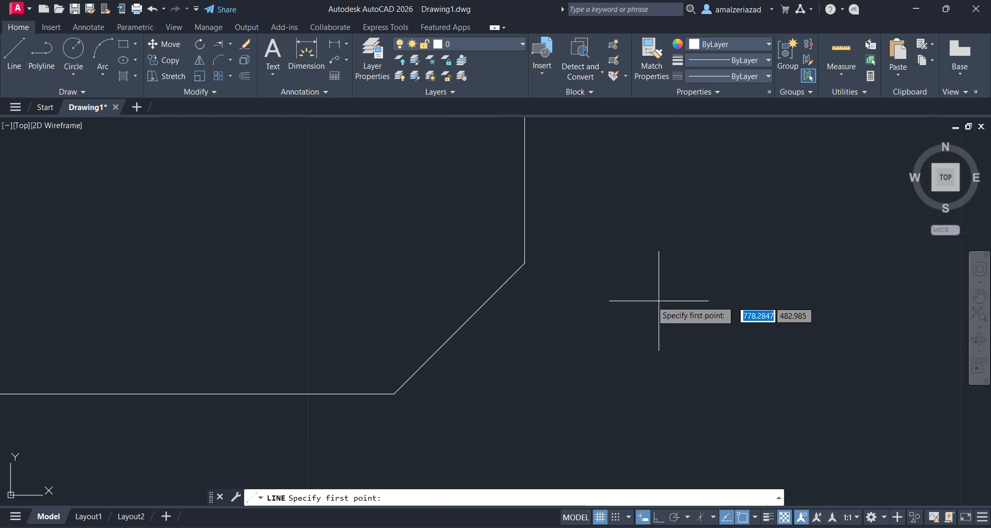
click(525, 263)
click(525, 395)
key(Return)
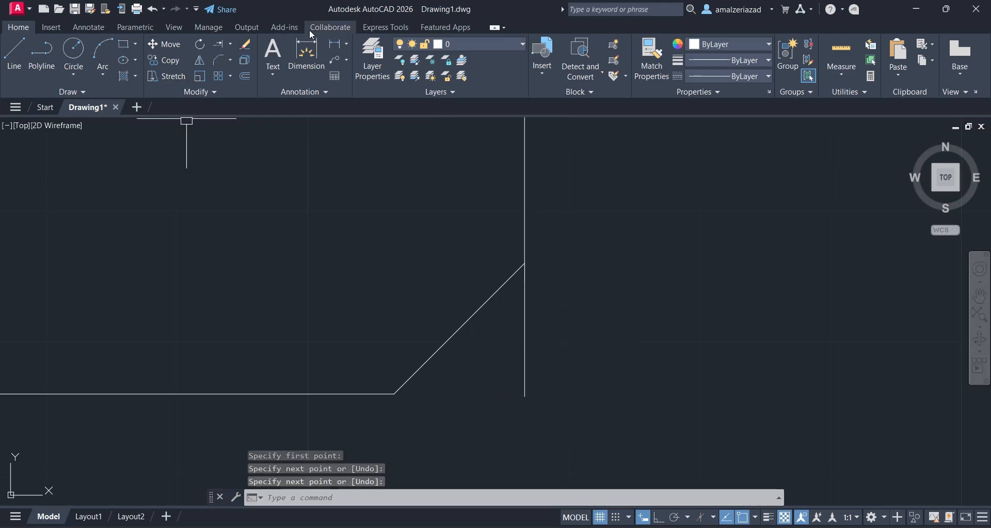
Add an angular dimension between the lower-right chamfer and the new vertical line, with its arc placed below the corner
click(347, 44)
click(356, 114)
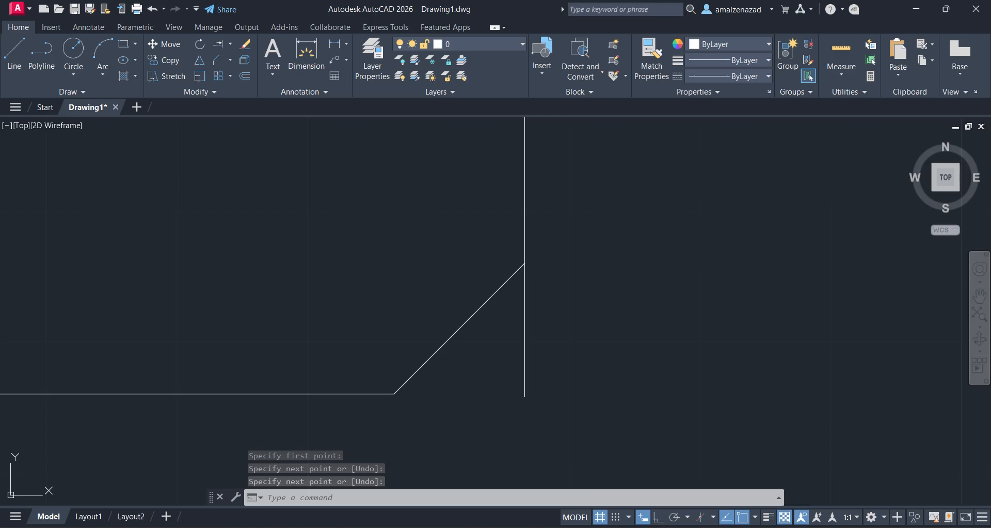
click(490, 294)
click(524, 325)
scroll(488, 352, up, 4)
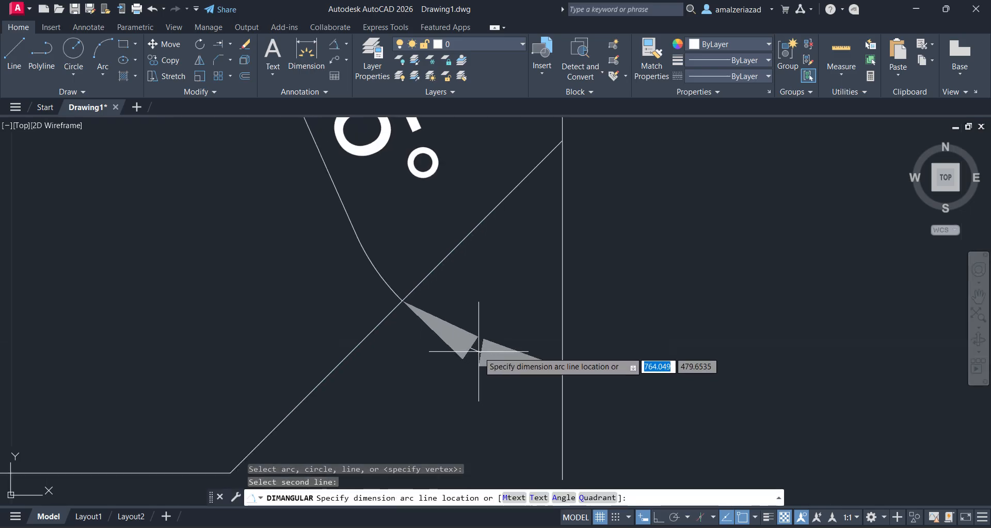
scroll(479, 351, down, 4)
scroll(484, 332, up, 4)
click(492, 319)
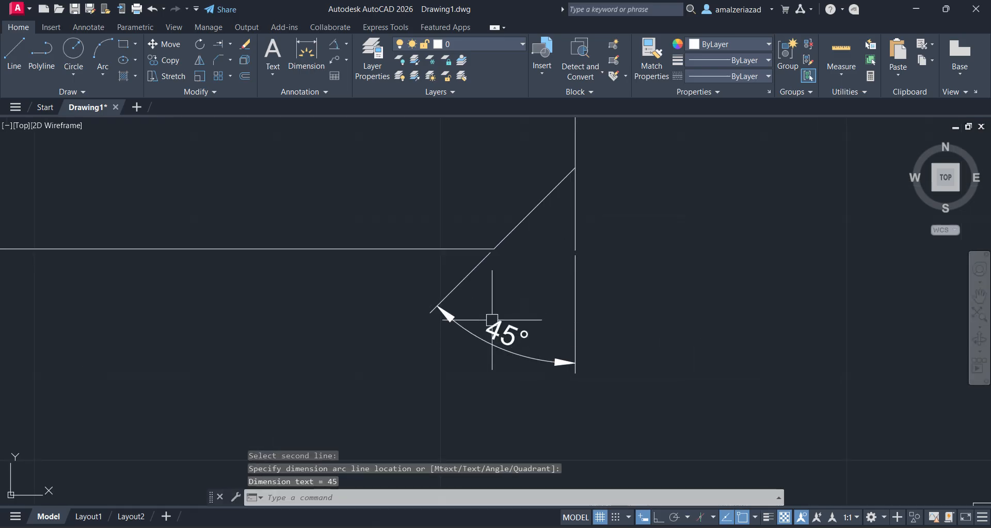
Add a vertical linear dimension between the lower-right chamfer's endpoints, placed to the right of the square
key(Return)
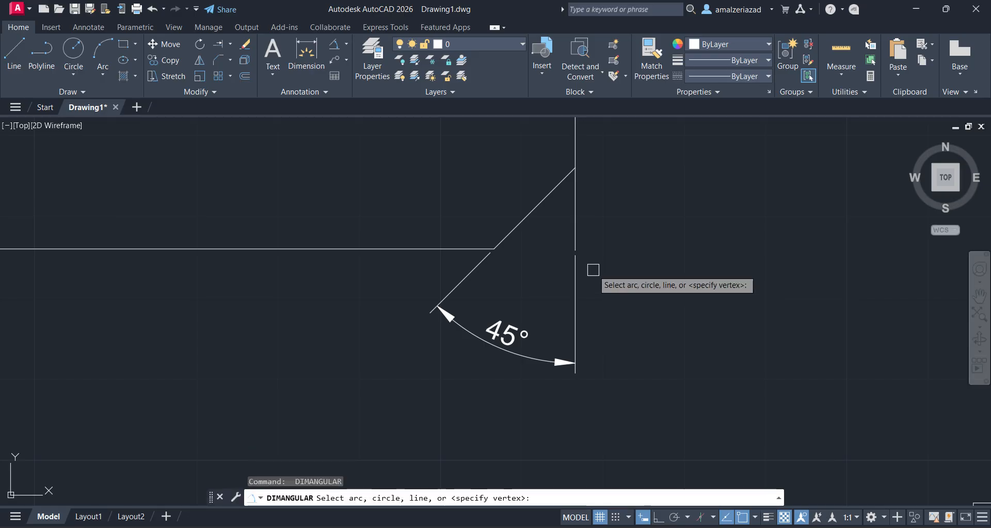
click(347, 44)
click(357, 59)
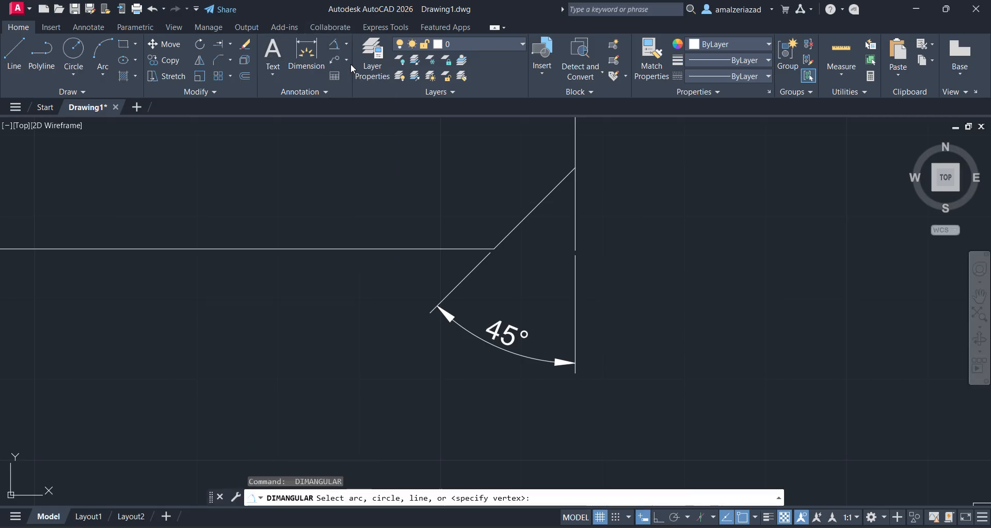
click(494, 248)
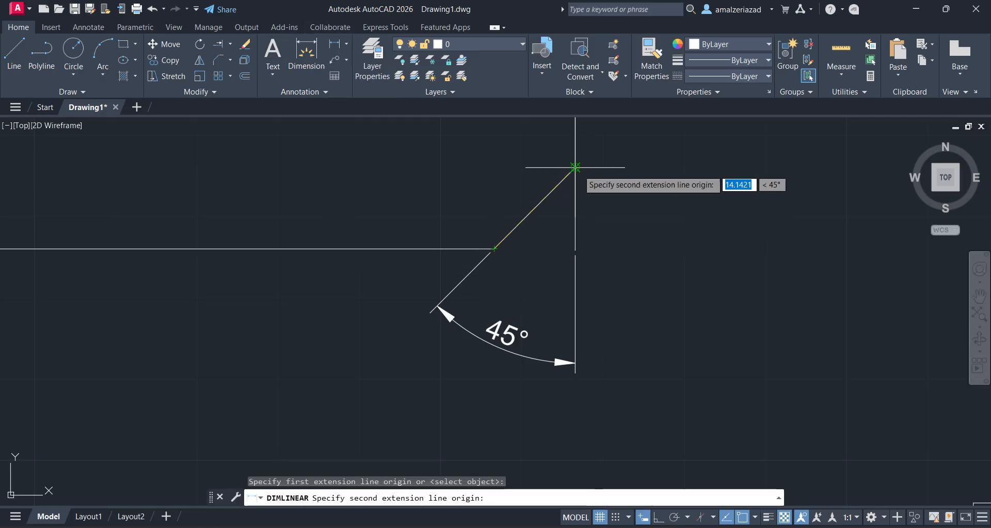
click(575, 167)
click(672, 217)
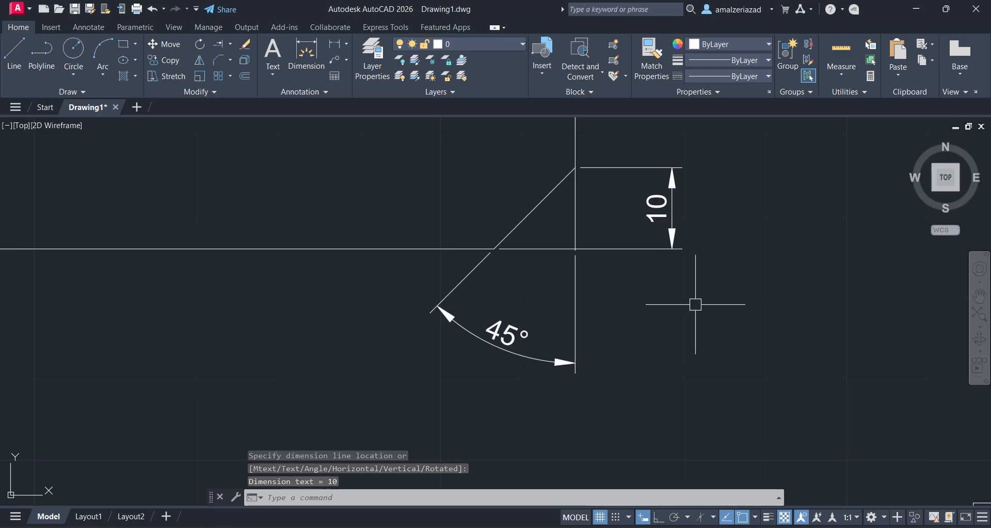
Add a horizontal linear dimension between the lower-right chamfer's endpoints, placed below the angular dimension
key(space)
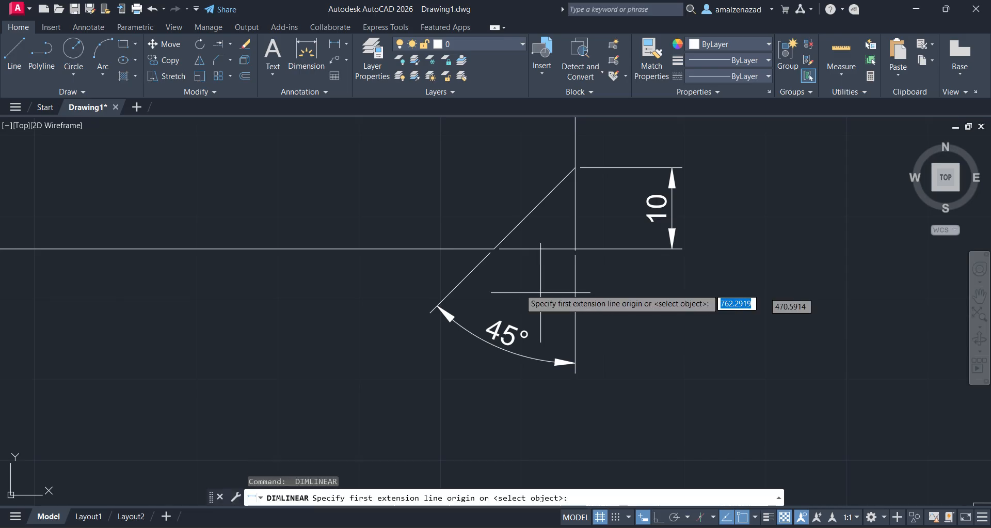
click(494, 249)
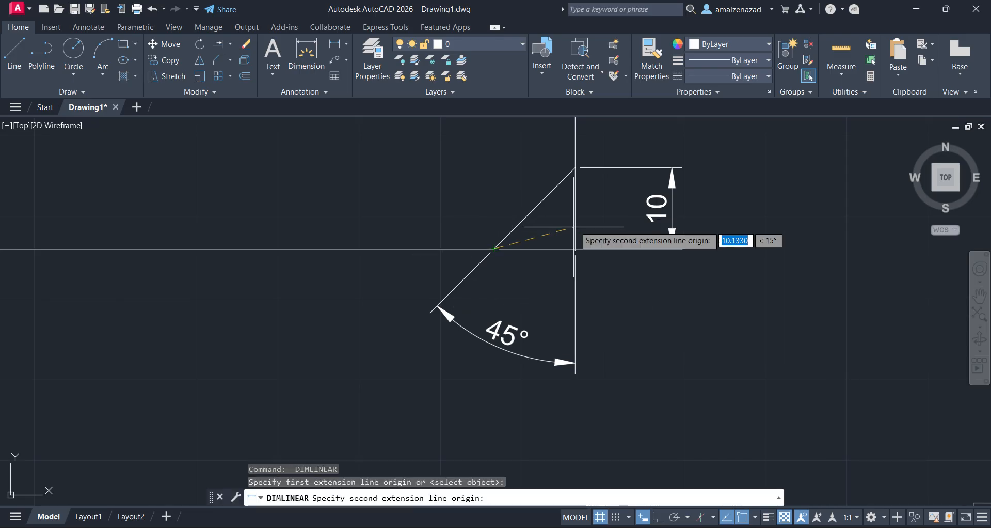
click(575, 167)
click(531, 446)
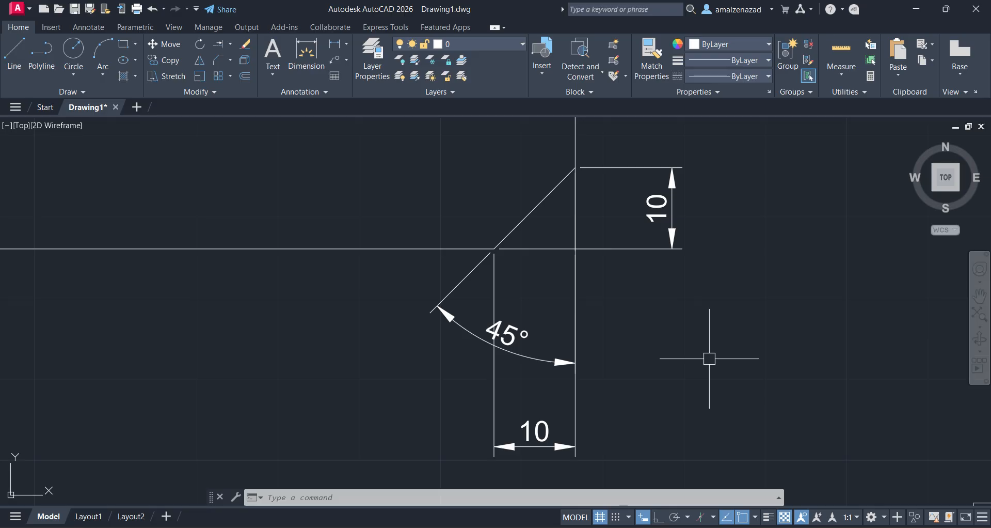
Start Chamfer with the Multiple option and chamfer the same square's lower-left corner
scroll(709, 358, down, 5)
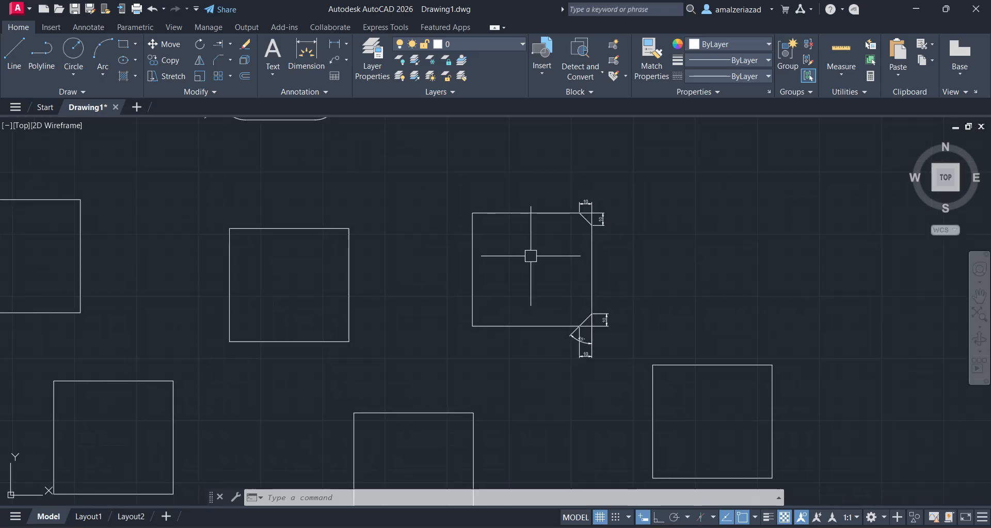
scroll(548, 250, up, 2)
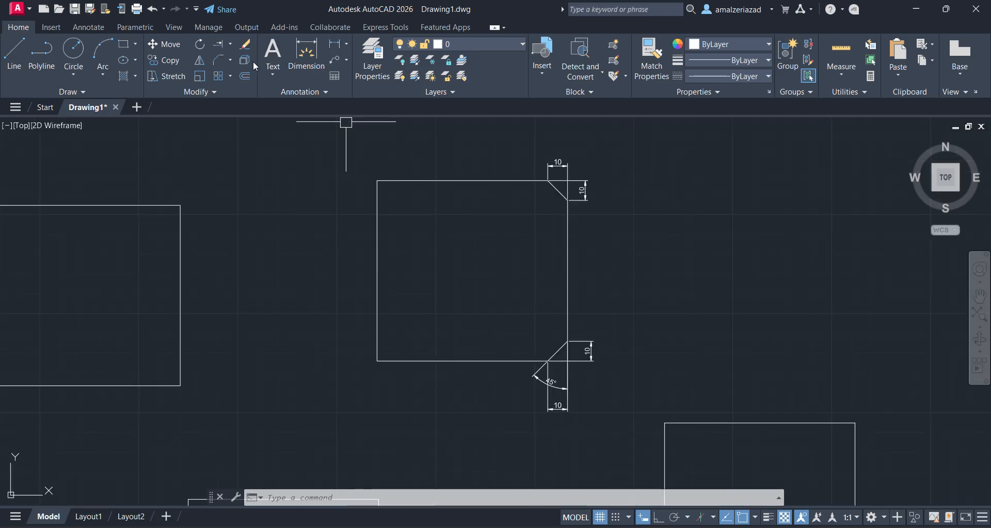
click(220, 62)
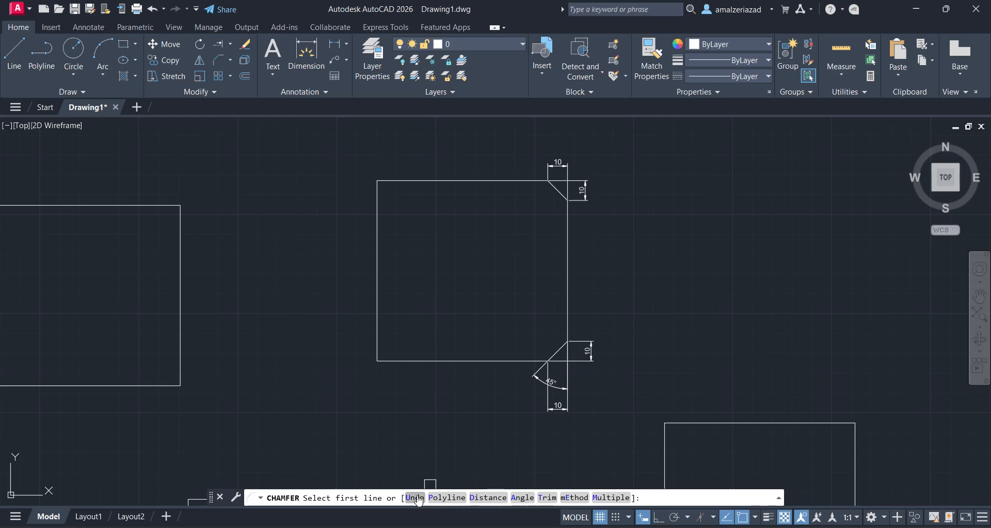
click(611, 497)
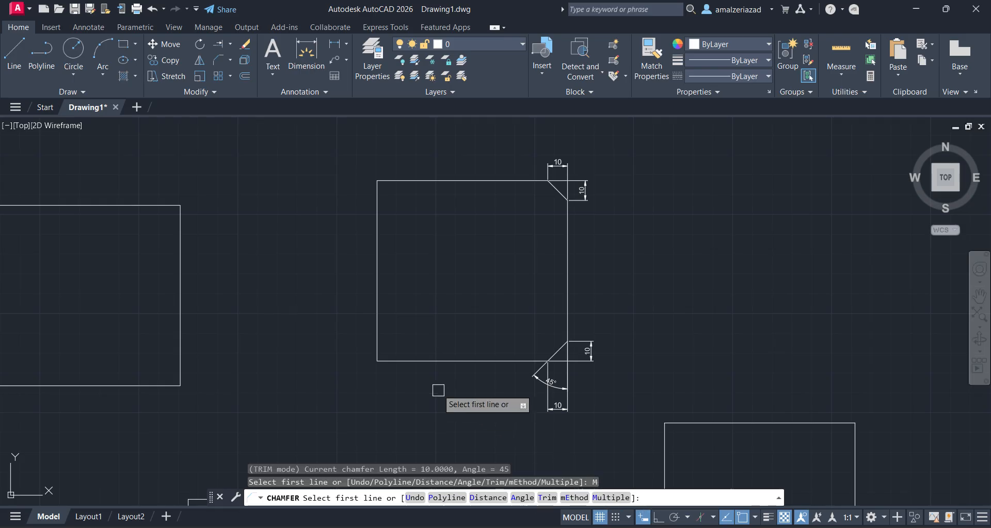
click(394, 361)
click(379, 328)
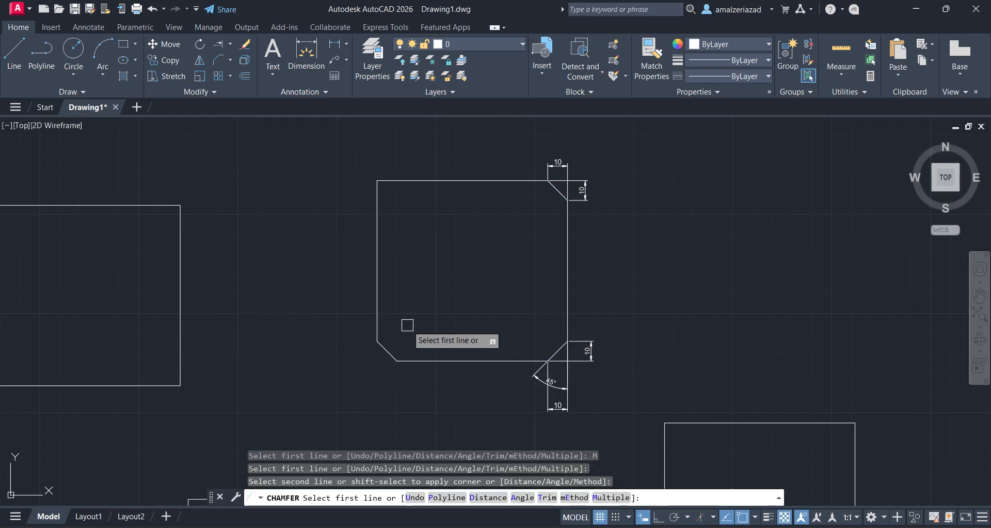
Chamfer the same square's upper-left corner and revert it with the command's Undo option
click(377, 201)
click(406, 180)
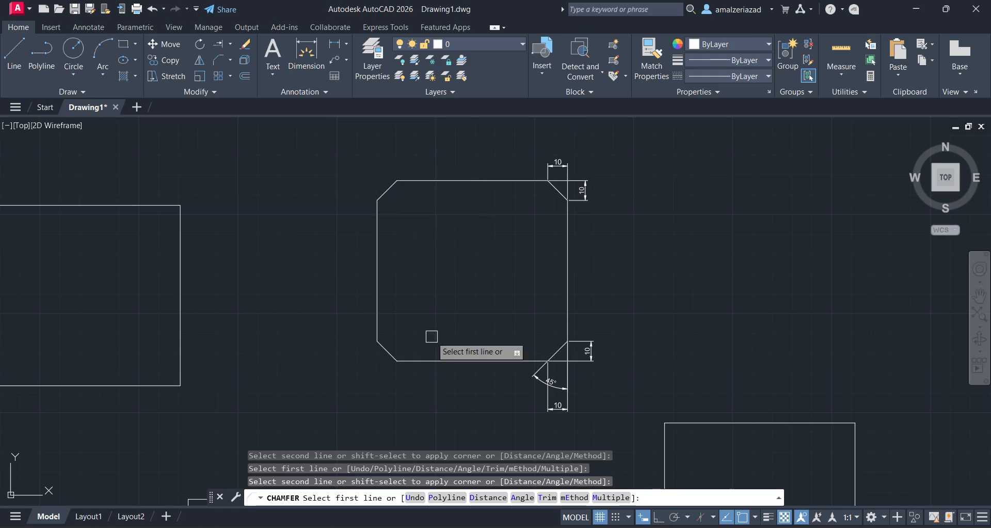
click(417, 495)
Chamfer all corners of the second square in the second row at once with the Polyline option
middle_drag(383, 338, 598, 313)
middle_drag(329, 264, 432, 306)
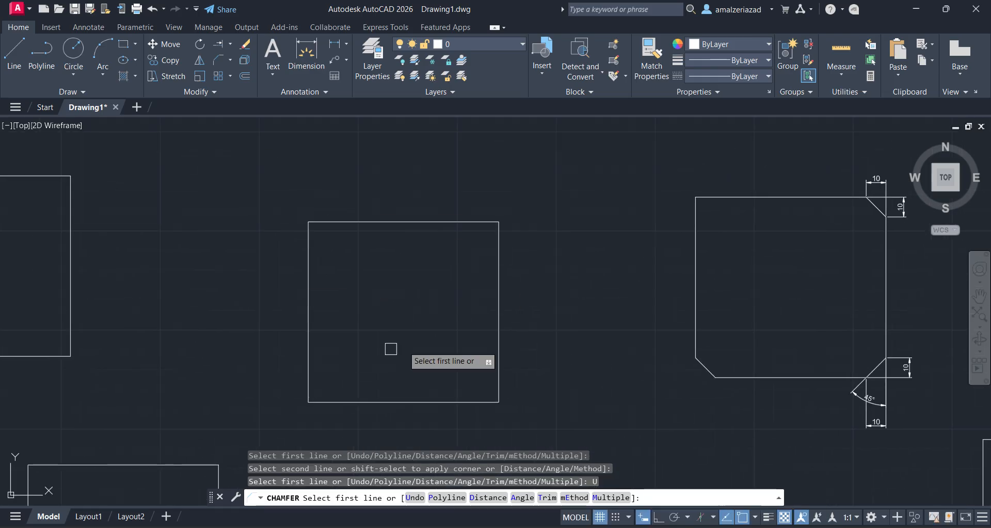
click(446, 498)
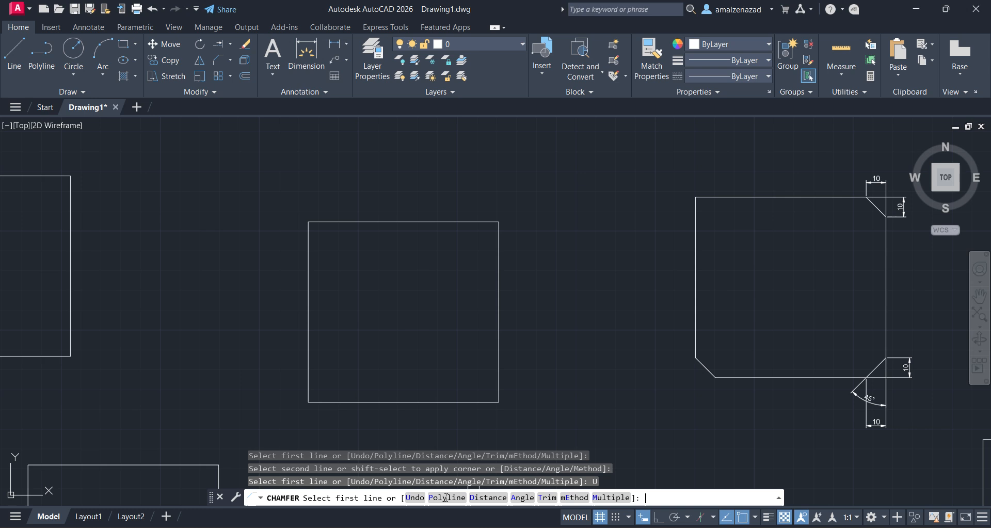
click(411, 403)
Set the chamfer trim mode to No trim, chamfer the upper-right corner of the second row's first square, and end the command
scroll(358, 379, down, 2)
mouse_move(353, 369)
middle_down()
mouse_move(380, 372)
mouse_move(488, 315)
middle_up()
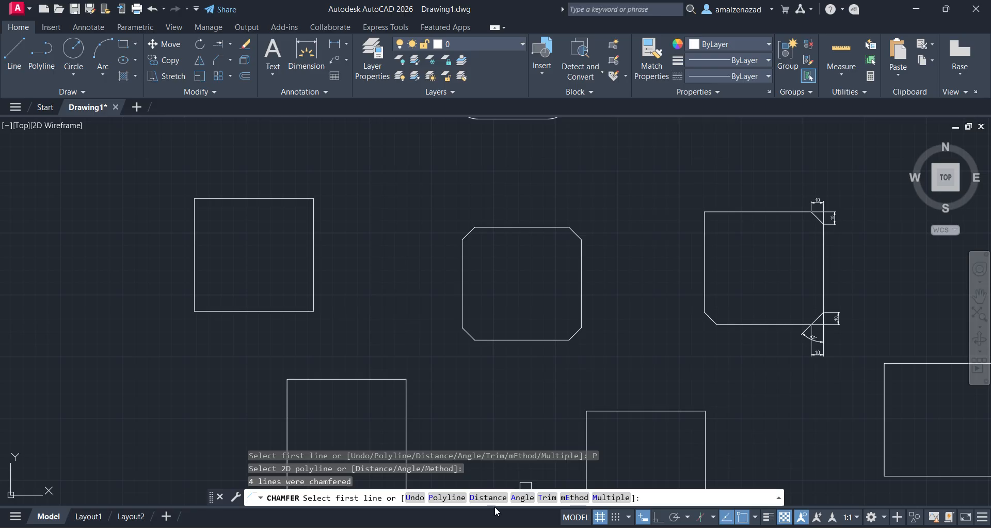
click(547, 498)
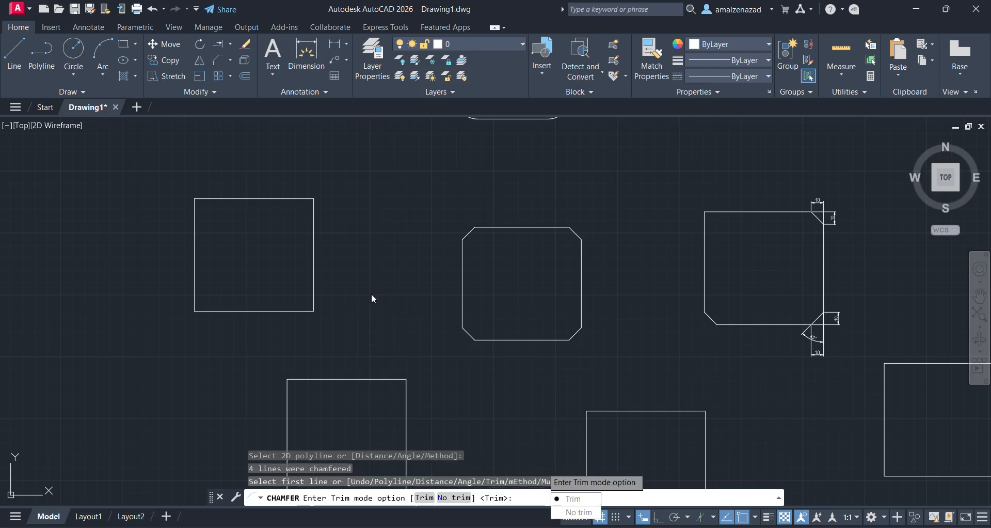
click(579, 512)
click(299, 196)
click(312, 206)
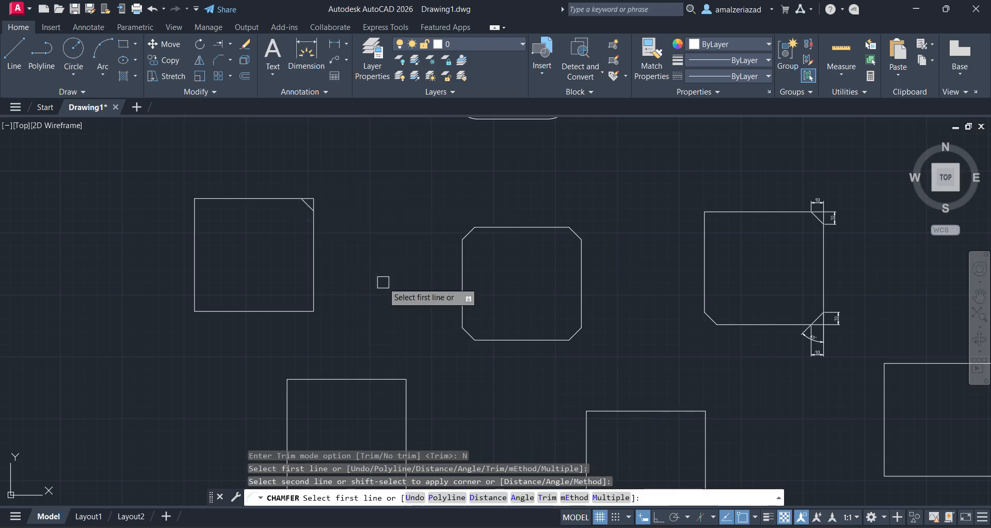
scroll(517, 279, down, 4)
middle_drag(531, 281, 511, 325)
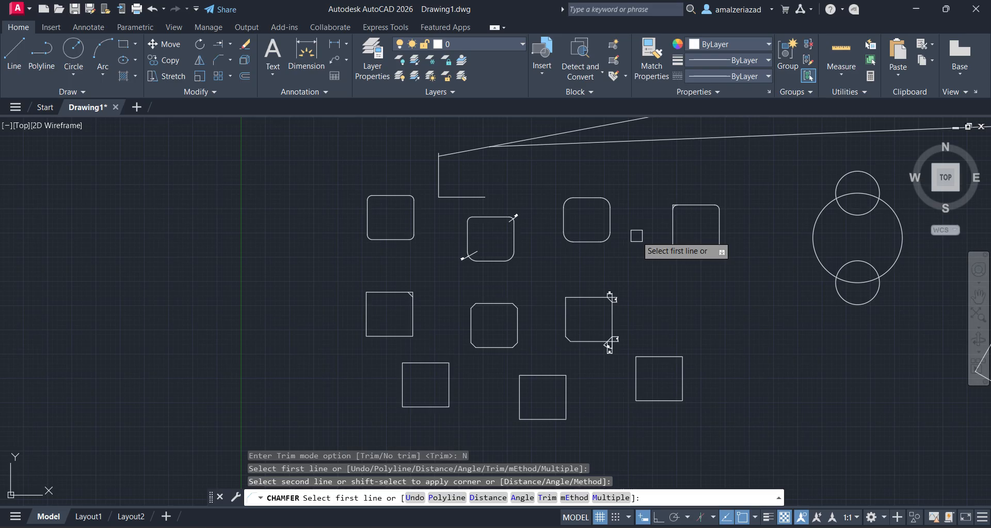
key(Escape)
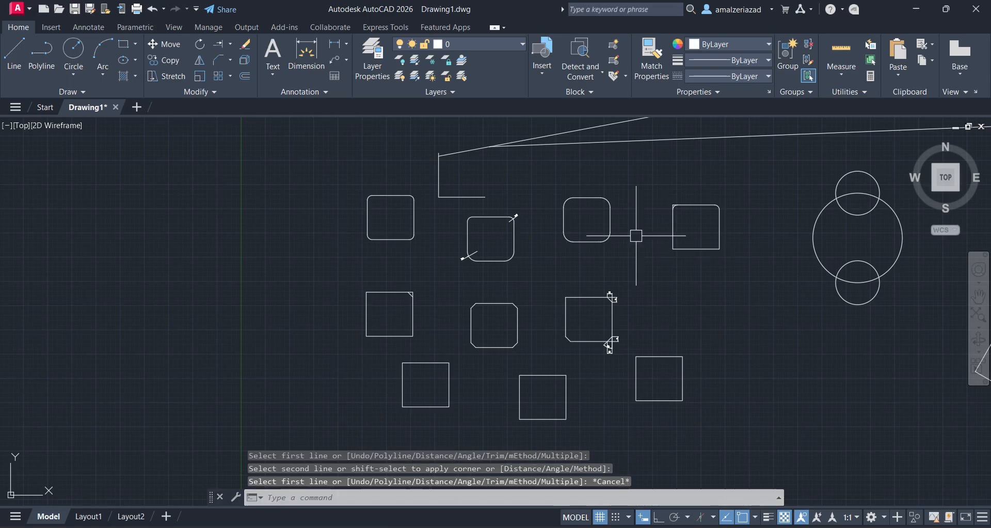
Draw a nearly horizontal line crossing the upper part of the long steep slanted line above the circles
mouse_move(568, 208)
middle_down()
mouse_move(281, 264)
mouse_move(221, 310)
middle_up()
middle_drag(376, 127, 311, 218)
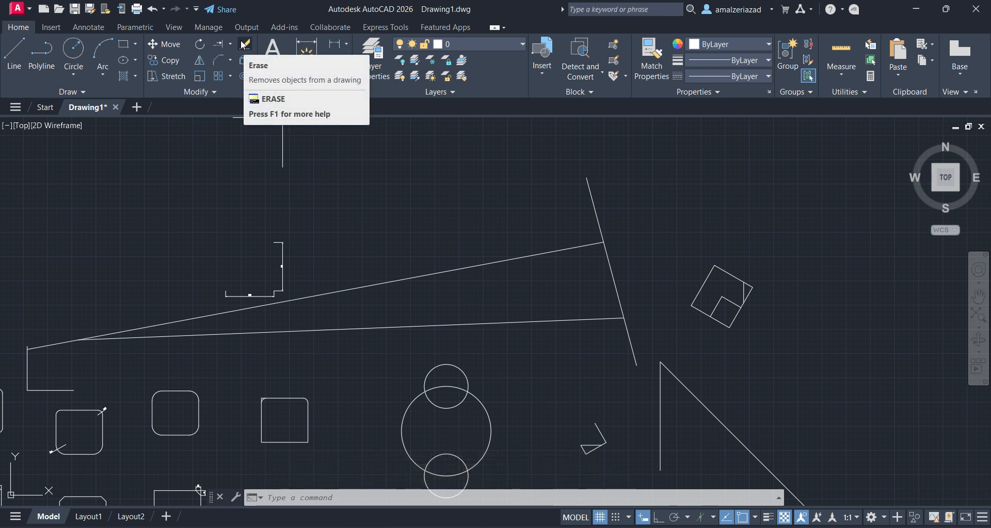
middle_drag(641, 223, 537, 282)
click(14, 52)
scroll(460, 284, up, 4)
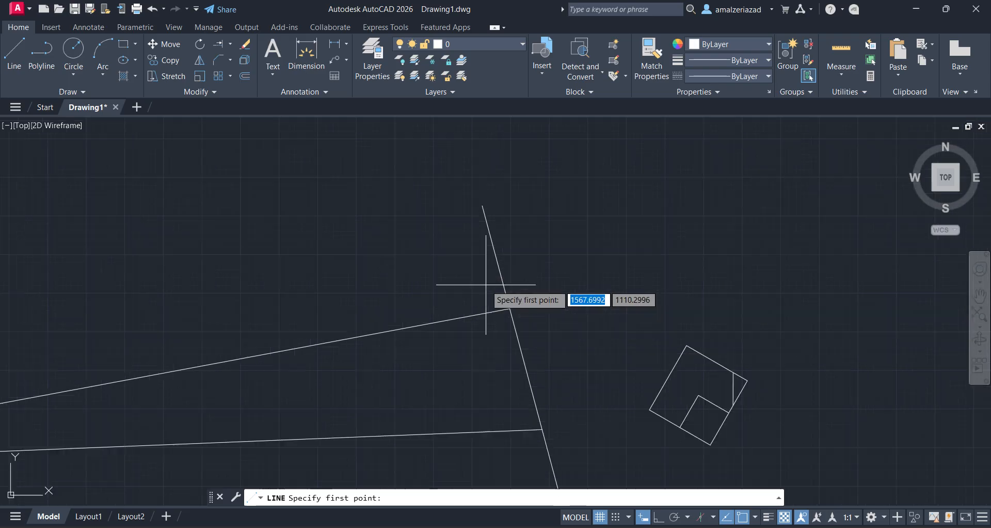
click(359, 237)
click(602, 231)
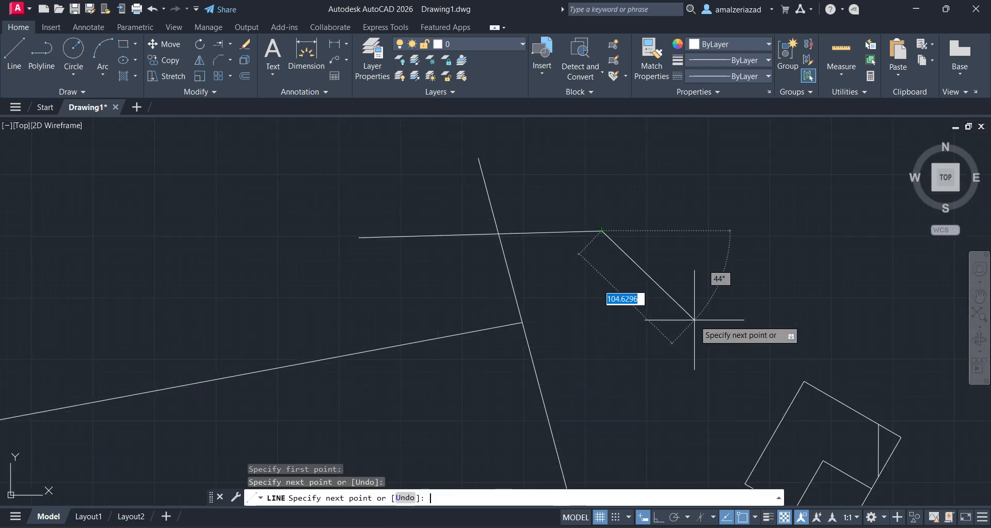
key(Return)
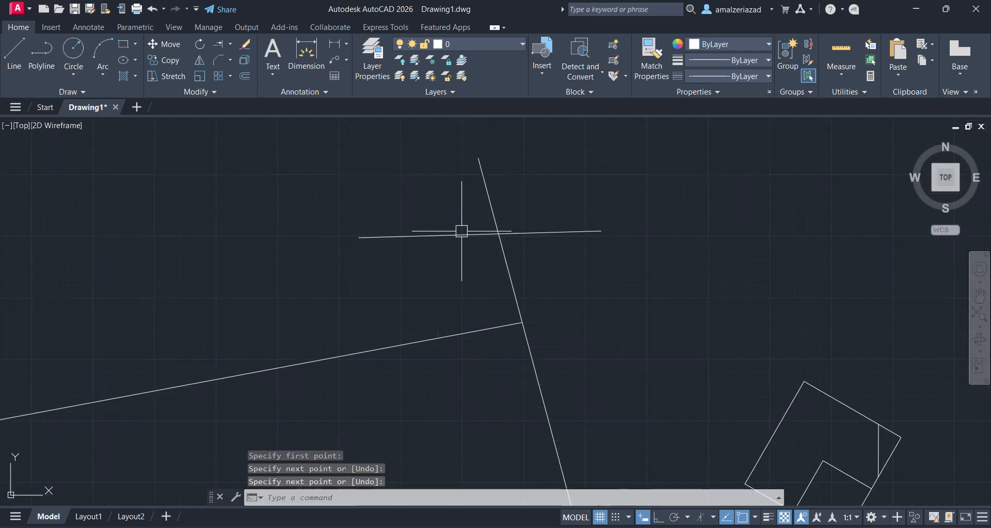
click(575, 231)
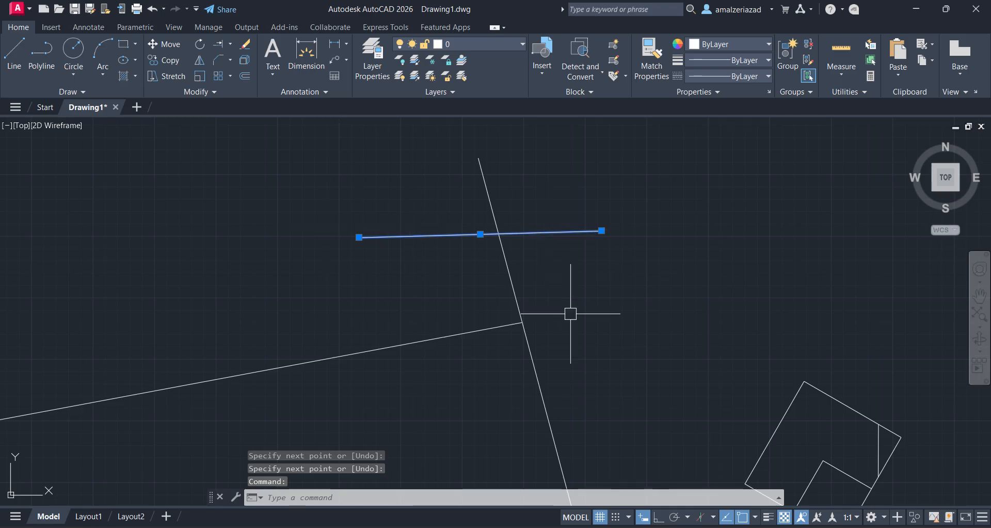
key(Escape)
click(230, 47)
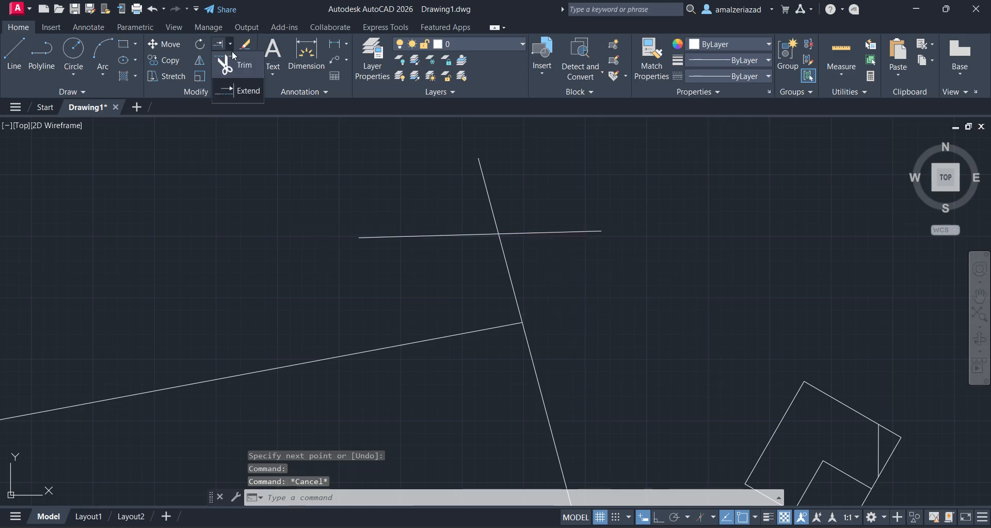
click(227, 59)
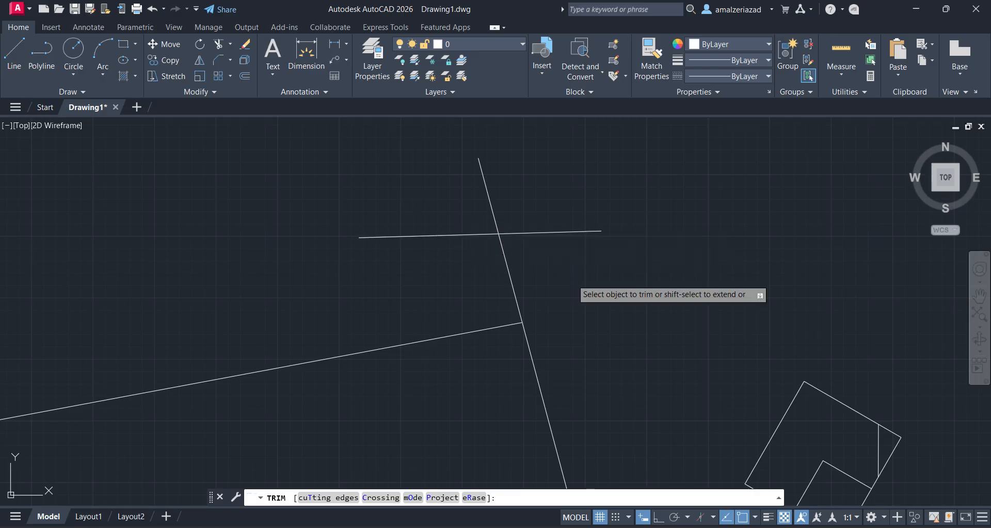
key(Escape)
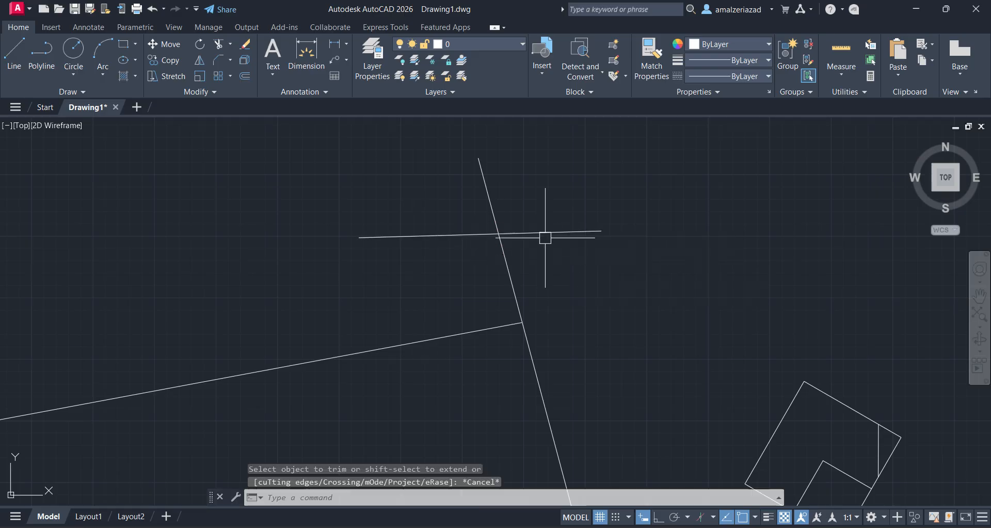
Erase the nearly horizontal line that crosses the steep slanted line
click(245, 44)
click(572, 232)
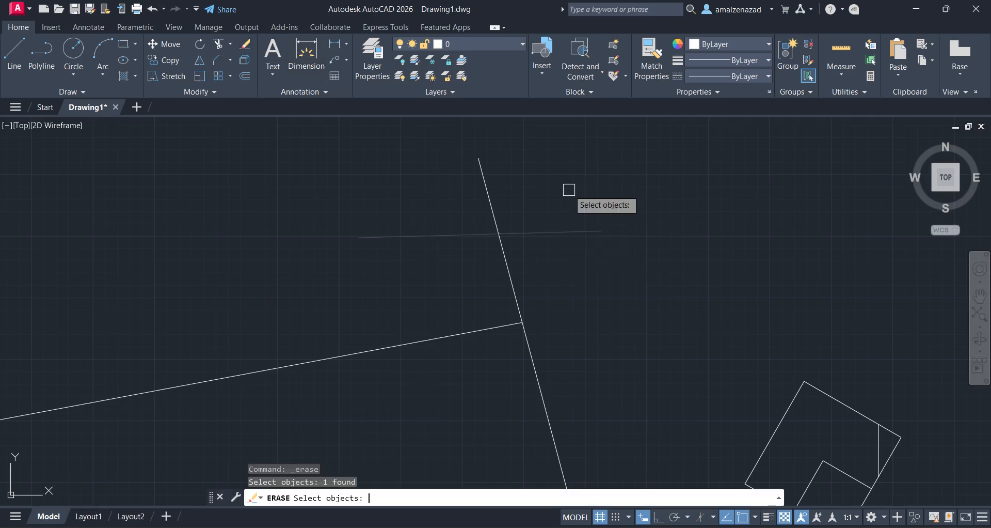
key(Return)
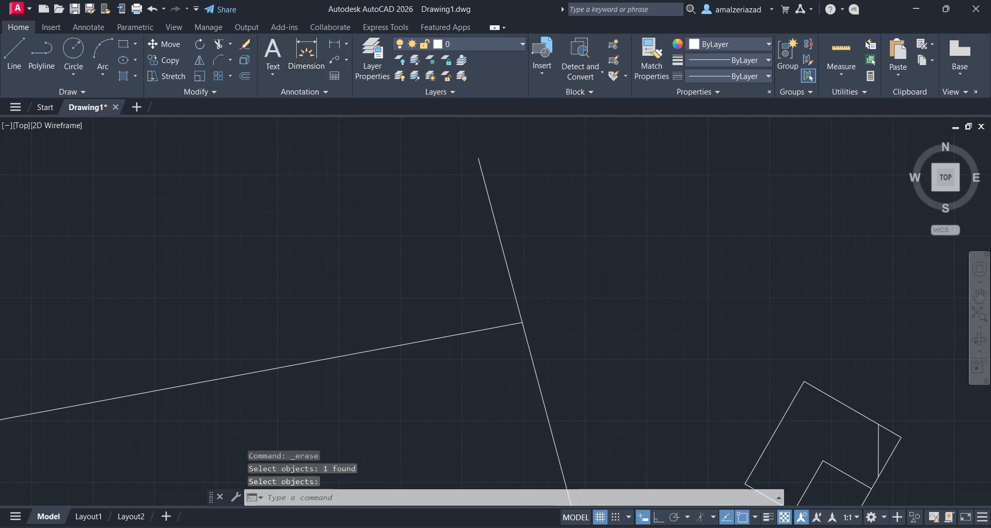
Draw a single freehand zigzag polyline with many segments crossing the steep slanted line above the circles
scroll(545, 251, down, 8)
scroll(554, 253, up, 4)
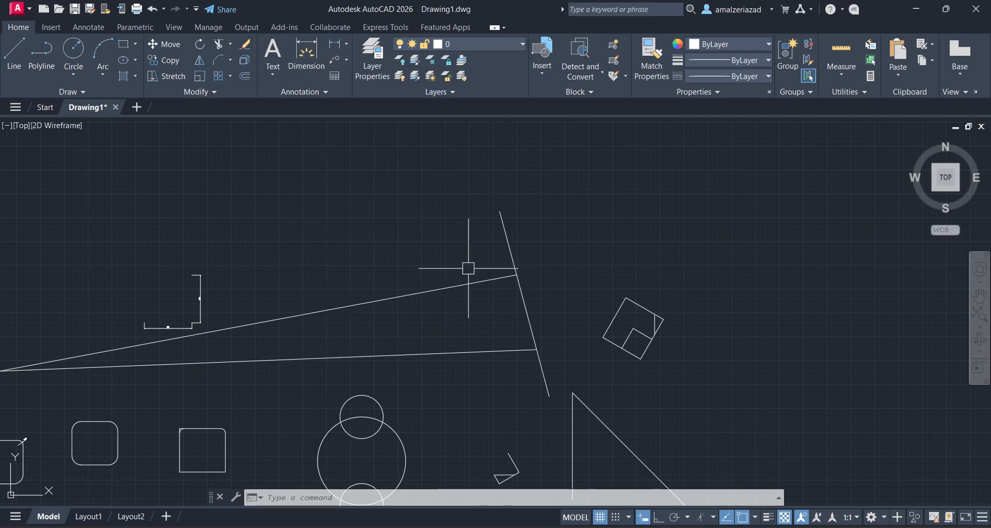
middle_drag(431, 227, 519, 283)
scroll(431, 239, down, 2)
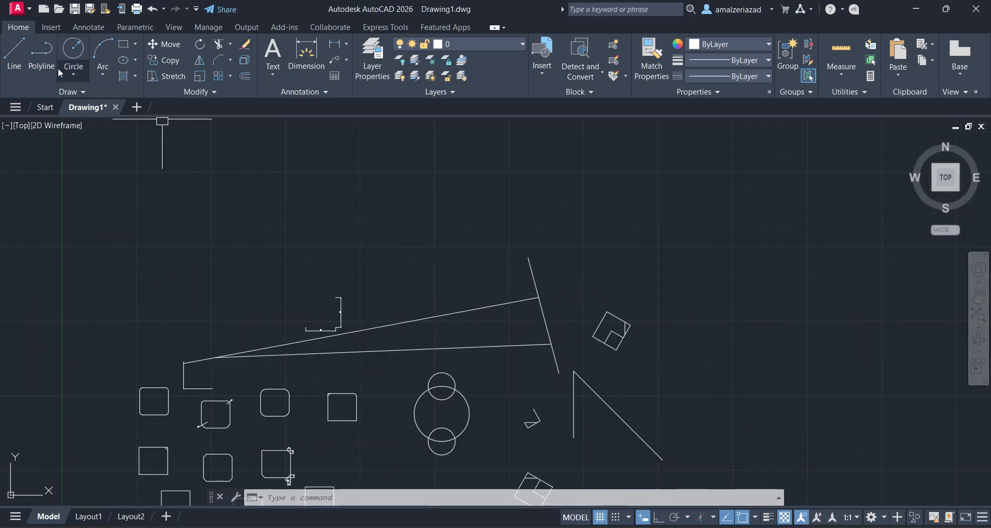
click(41, 52)
scroll(388, 245, up, 2)
click(349, 280)
click(690, 259)
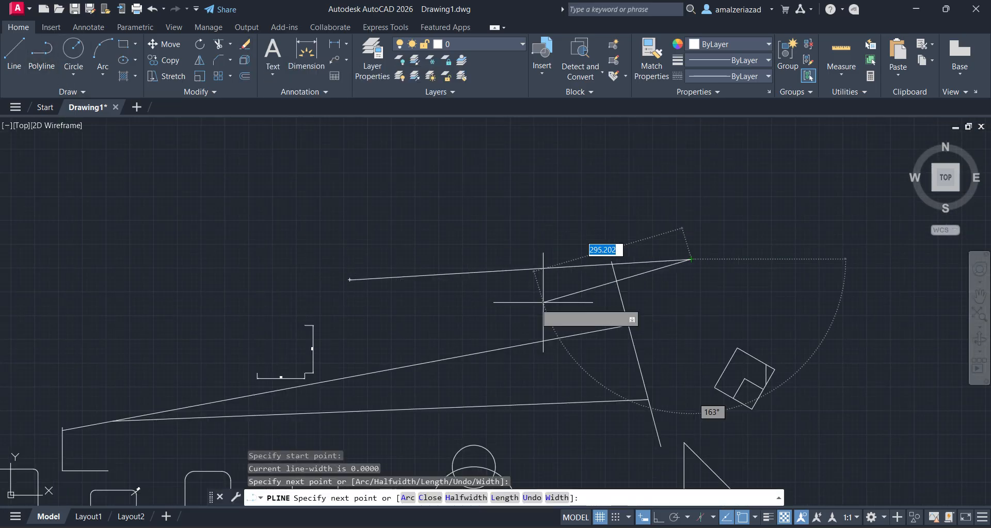
click(457, 320)
click(639, 328)
click(353, 387)
click(687, 346)
click(550, 439)
click(651, 331)
click(521, 353)
click(649, 402)
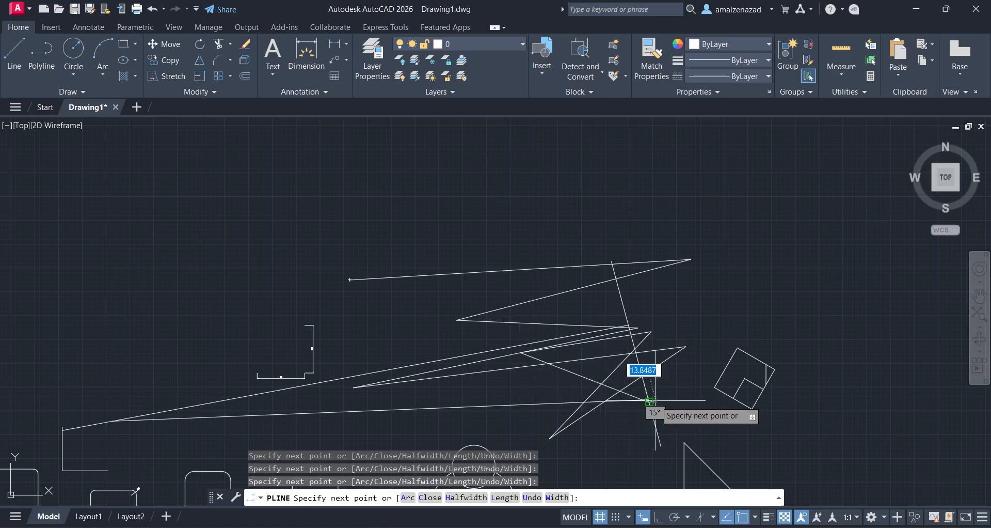
click(509, 306)
click(624, 308)
click(573, 373)
click(766, 283)
key(Return)
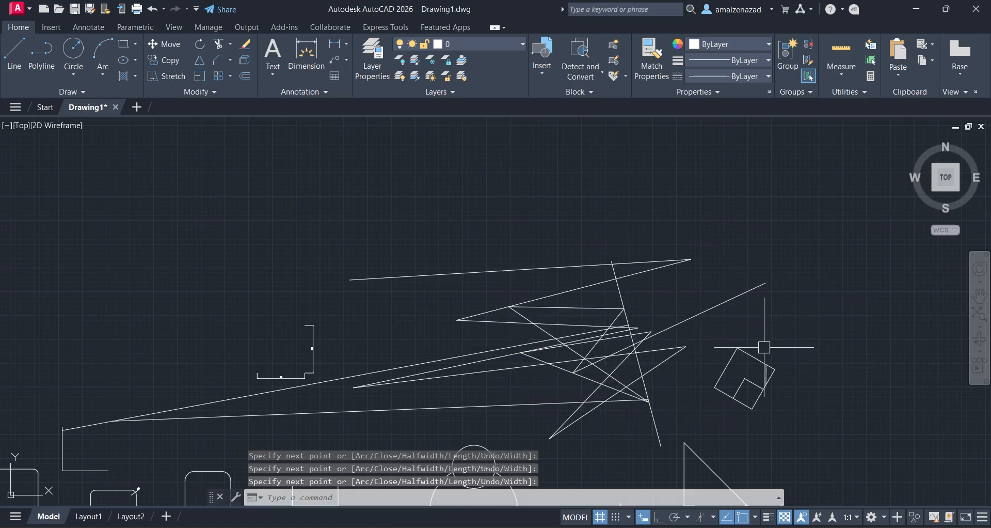
Erase the zigzag polyline that crosses the steep slanted line
click(255, 44)
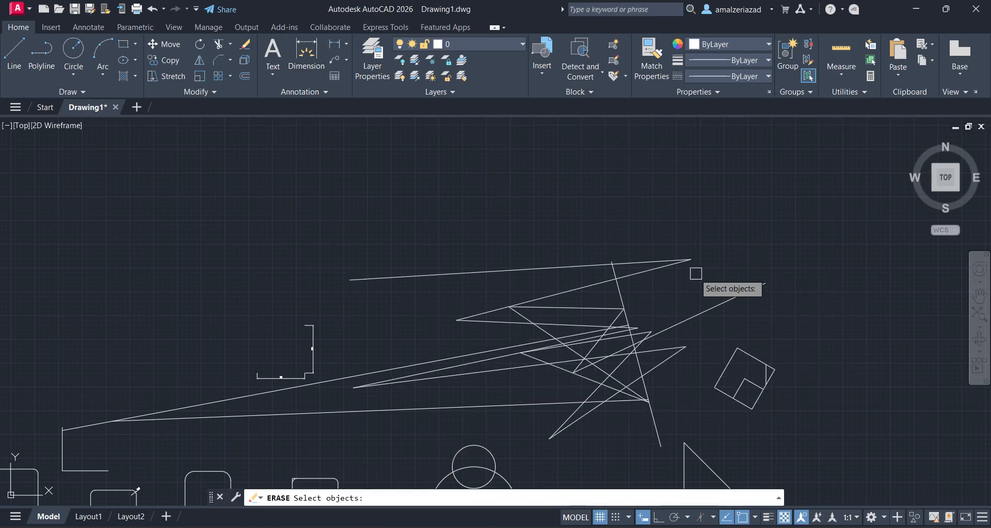
click(728, 301)
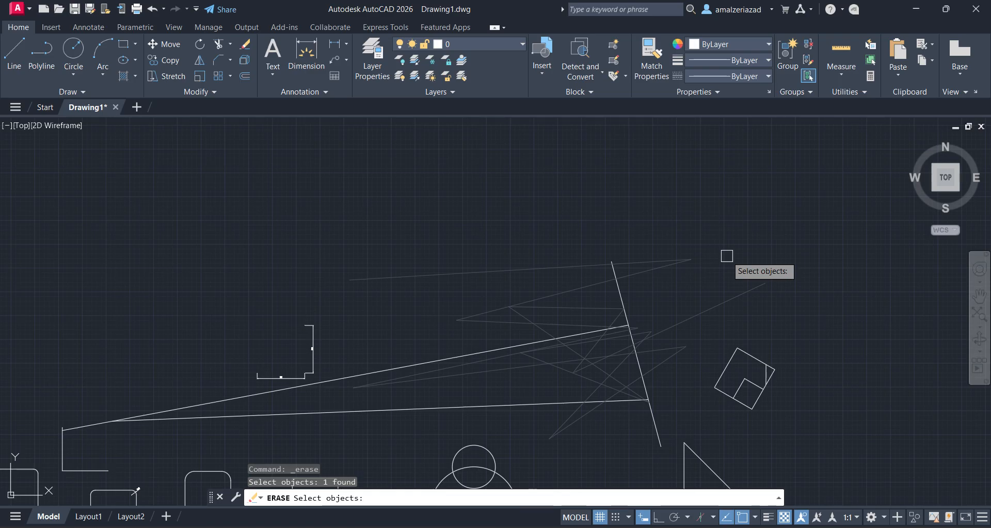
key(Return)
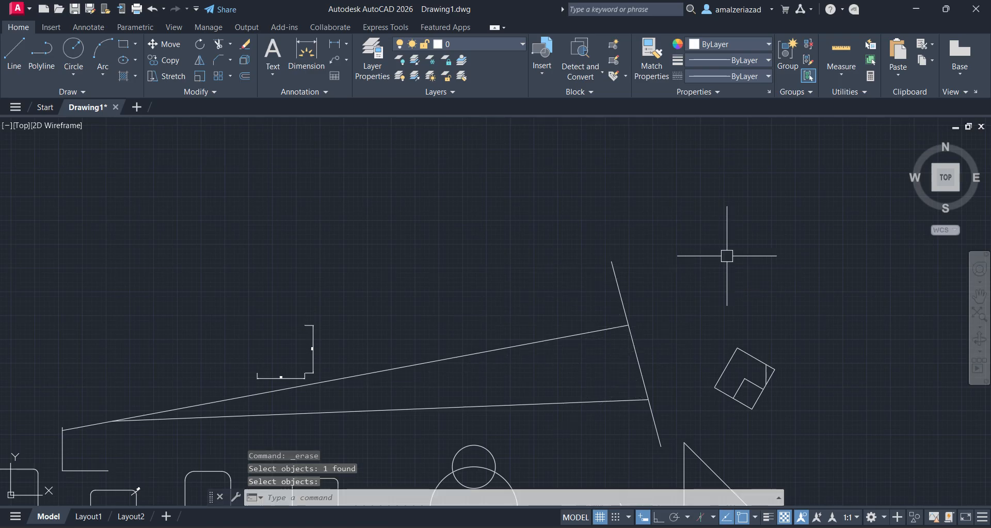
Draw a connected zigzag of eight separate line segments in the empty area above the long slanted lines
text(l)
key(Return)
click(290, 176)
click(331, 236)
click(223, 247)
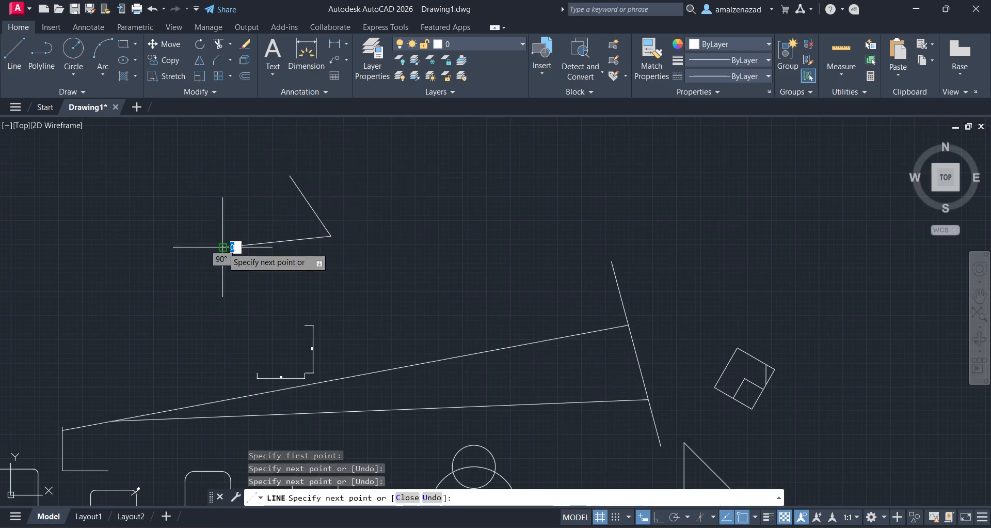
click(382, 202)
click(360, 273)
click(444, 222)
click(491, 262)
click(518, 194)
click(608, 229)
key(Return)
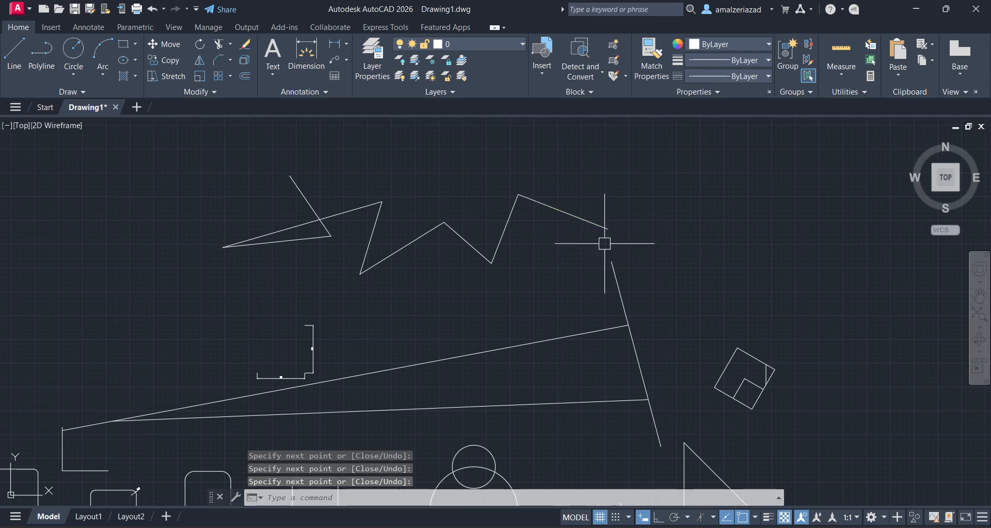
Erase all eight zigzag line segments together by picking each one individually
click(245, 46)
click(547, 204)
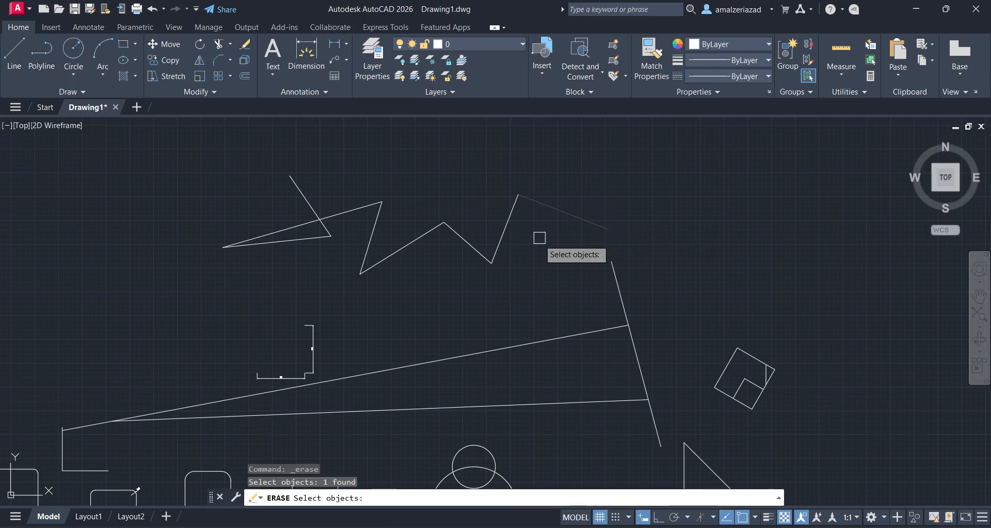
click(294, 223)
click(373, 261)
click(472, 240)
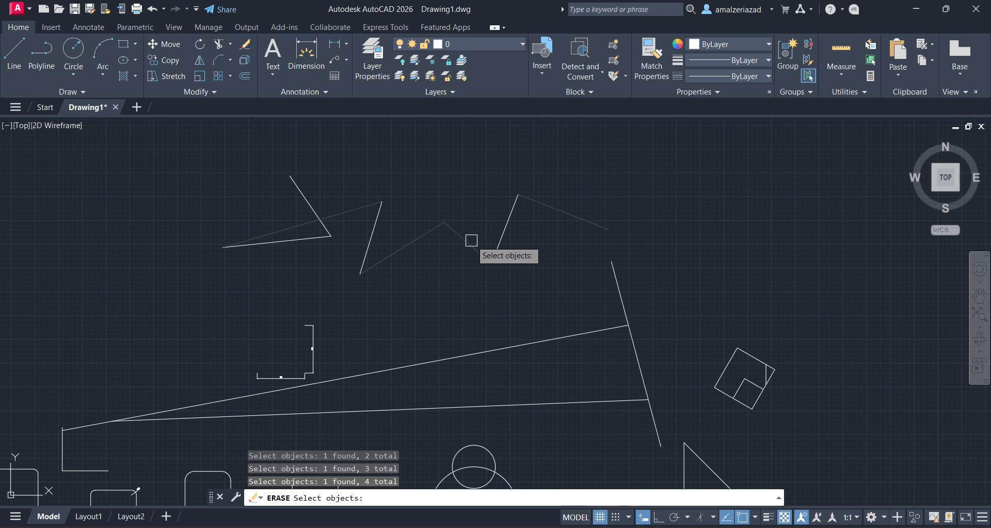
click(505, 228)
click(381, 206)
click(303, 189)
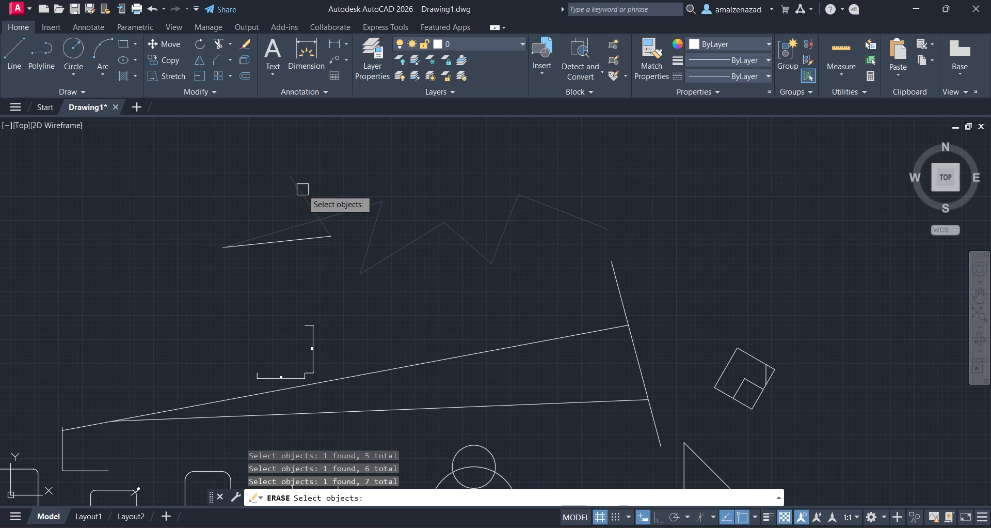
click(305, 238)
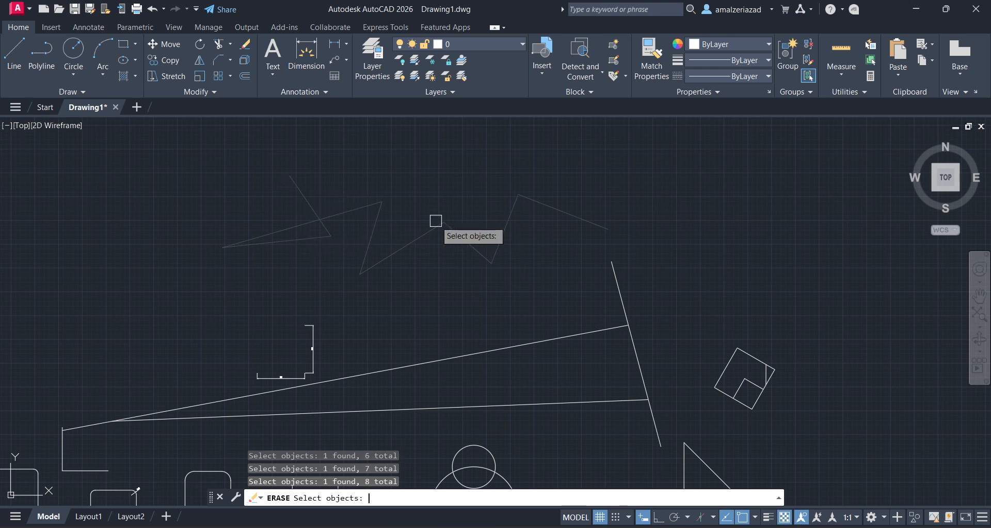
key(Return)
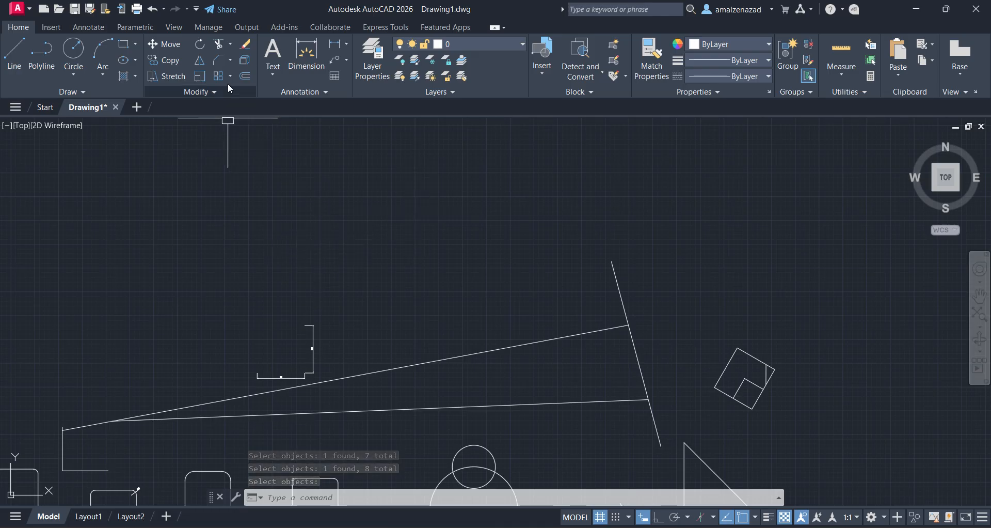
Draw a connected chain of six line segments above the long slanted lines with the Line tool
click(18, 53)
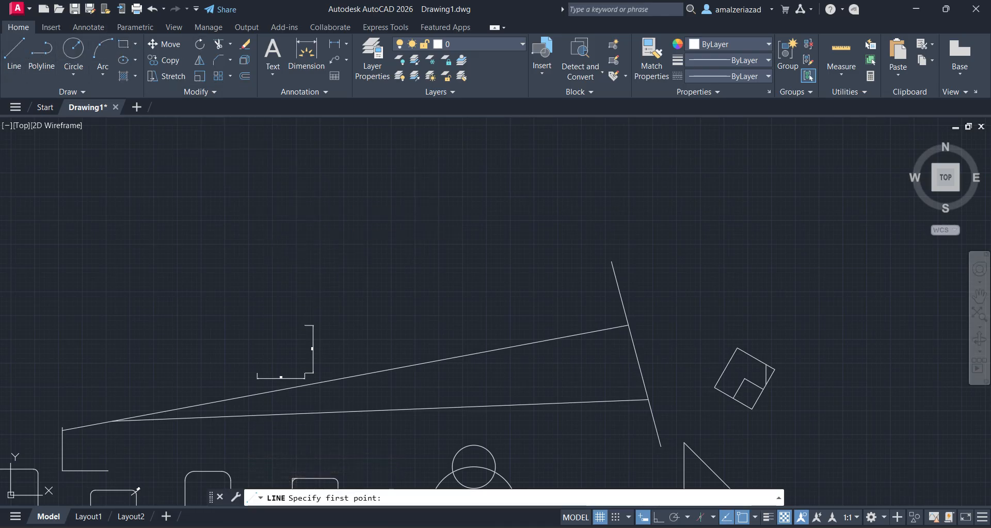
click(297, 214)
click(432, 183)
click(385, 247)
click(371, 247)
click(449, 247)
click(460, 230)
click(482, 254)
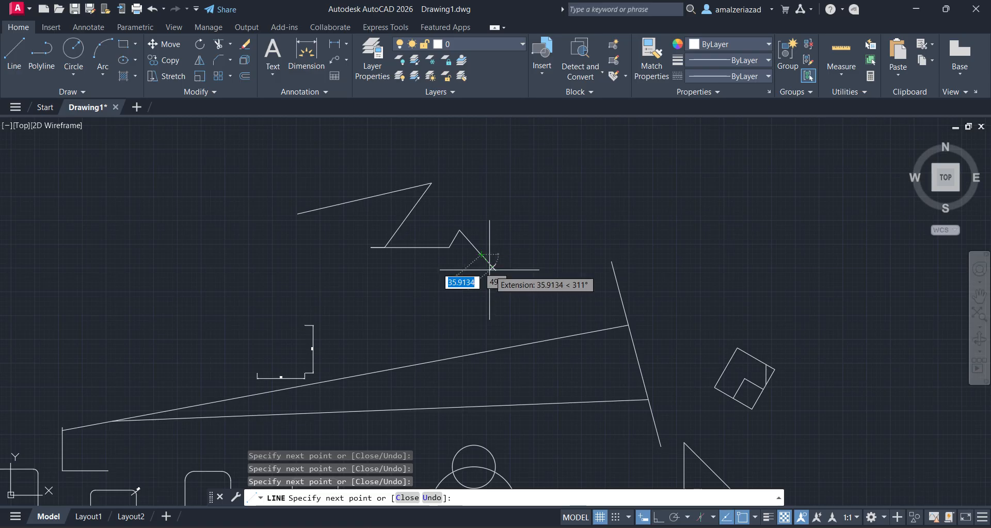
key(Return)
Erase the first two long slanted segments of the new line chain, leaving its other segments in place
click(245, 45)
scroll(390, 215, up, 4)
click(401, 155)
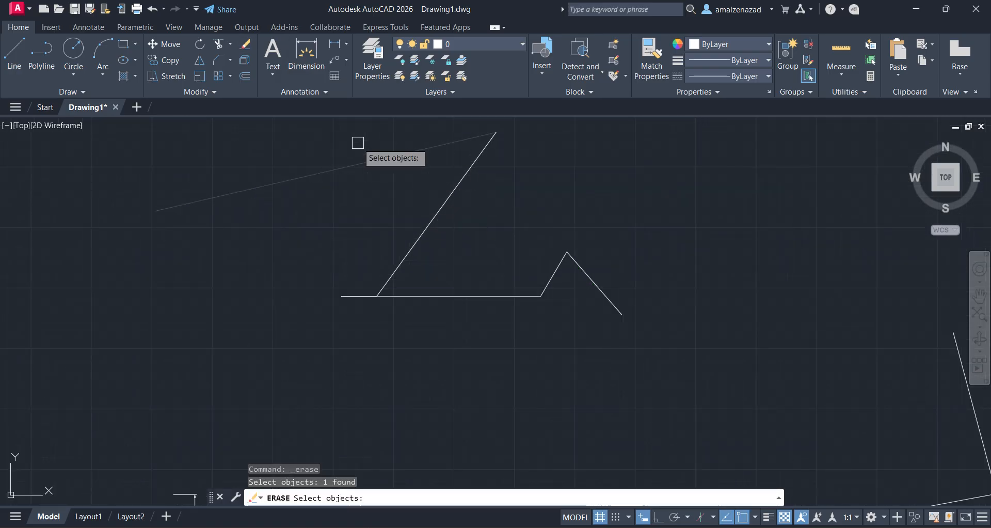
click(442, 206)
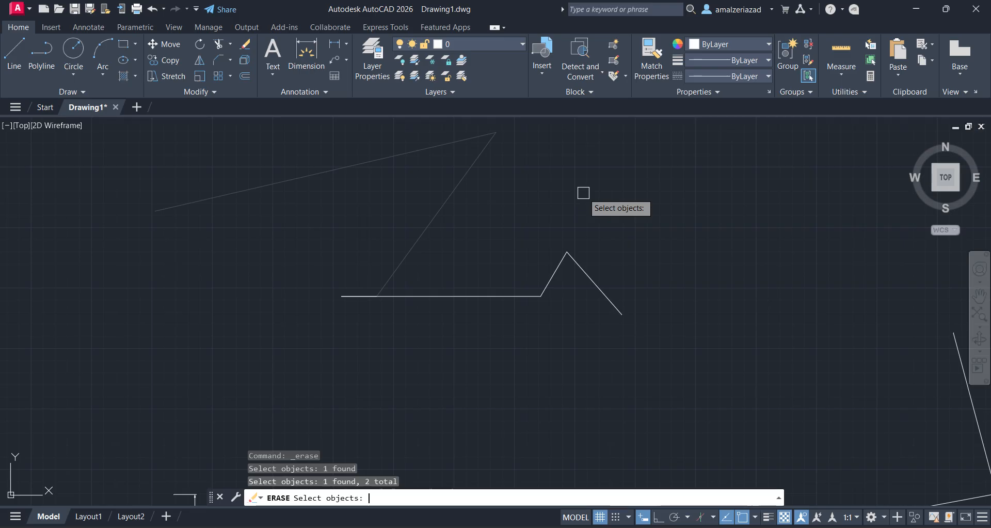
key(Return)
Draw a nearly square rectangle with the Rectangle tool in the empty area above and beyond the line chain
scroll(471, 318, down, 2)
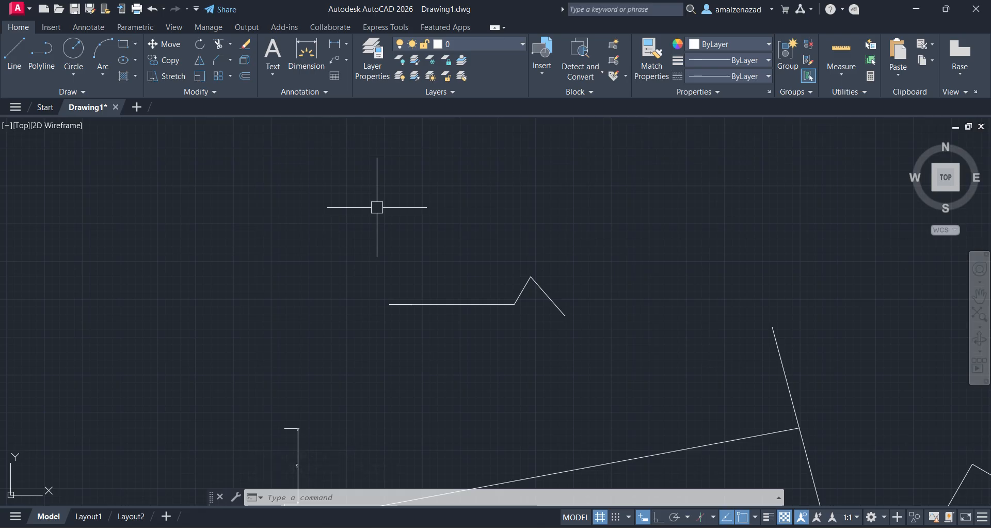
middle_drag(247, 172, 296, 241)
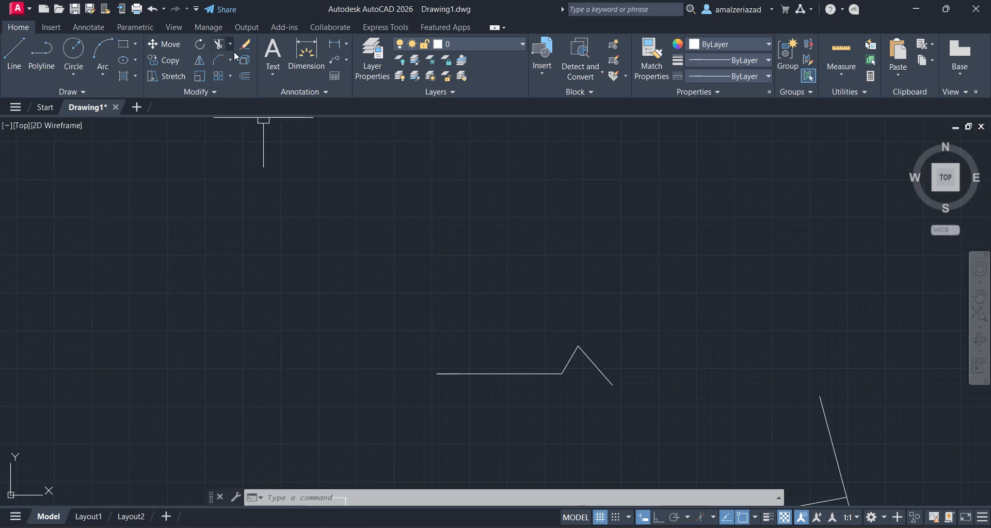
middle_drag(282, 132, 309, 274)
scroll(372, 256, down, 6)
middle_drag(460, 254, 245, 254)
scroll(247, 254, up, 2)
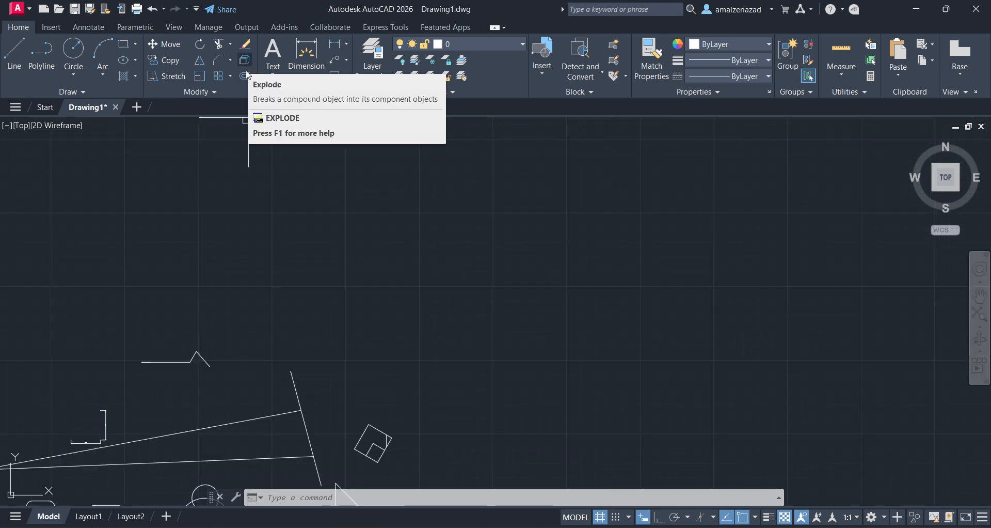
click(124, 44)
click(309, 127)
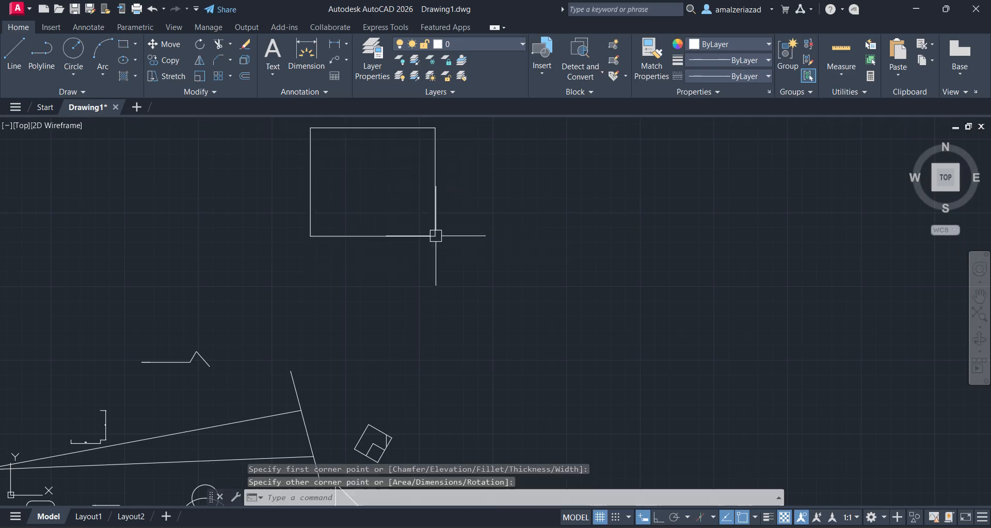
click(436, 235)
Select the new rectangle to examine it as a single object, and clear the selection
middle_drag(529, 170, 529, 210)
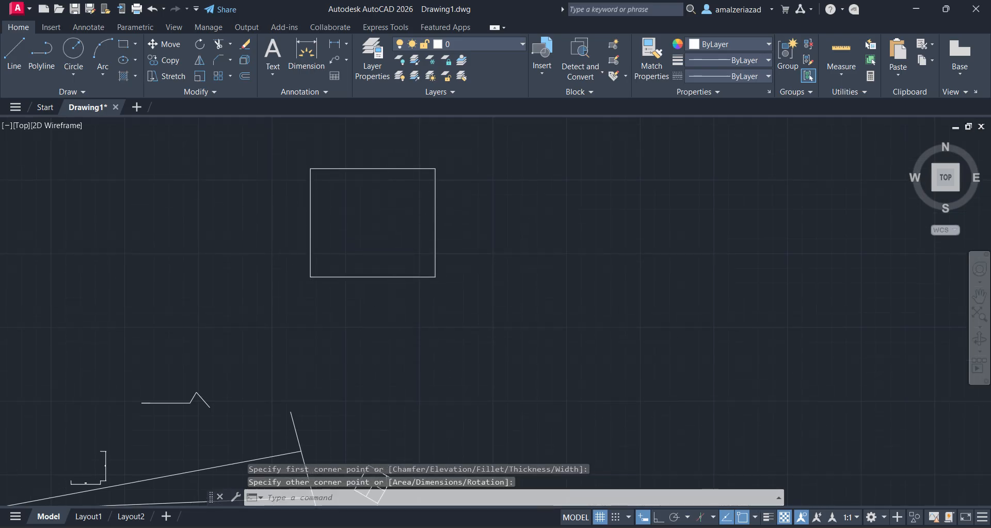
scroll(496, 206, up, 2)
click(463, 214)
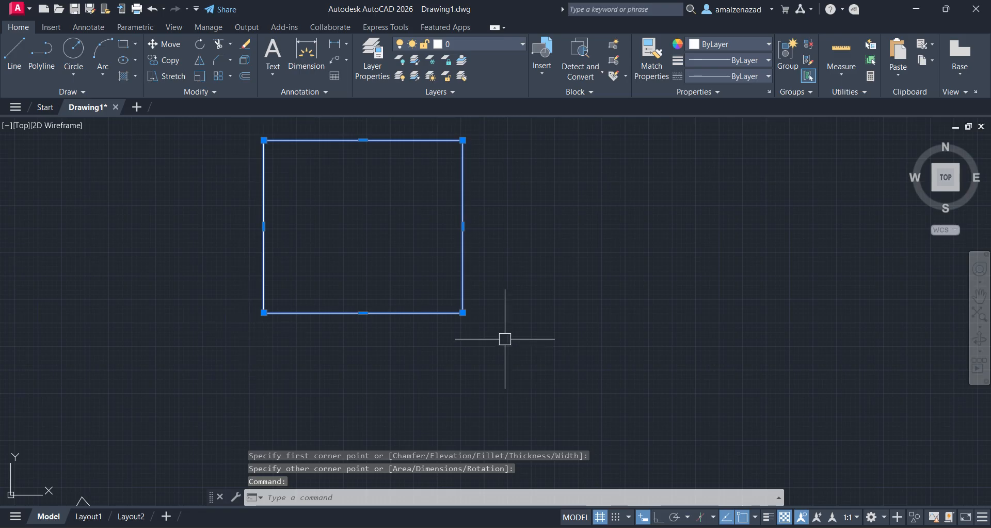
middle_drag(574, 202, 587, 269)
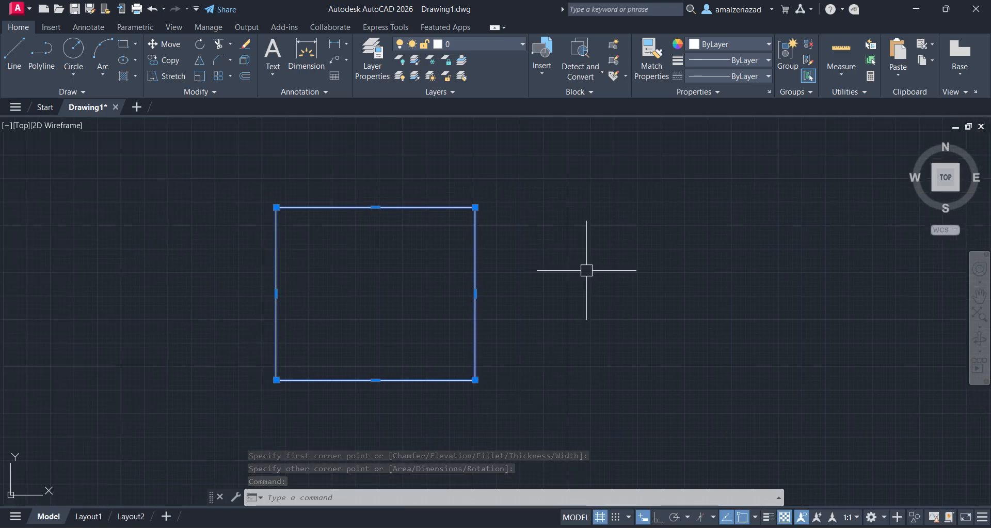
key(Escape)
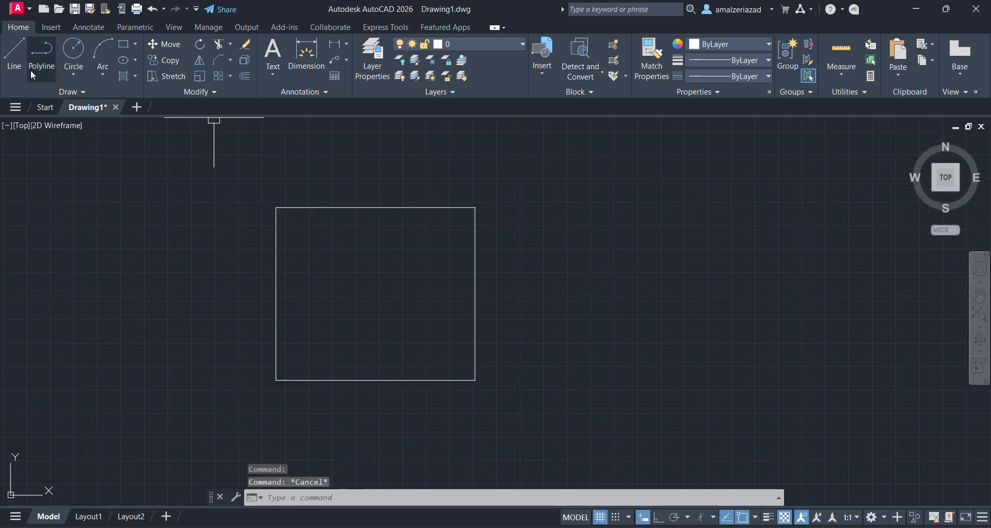
Draw a closed rectangular polyline beside the rectangle with Ortho on, then select it to check that it is one object and deselect it
click(37, 59)
click(660, 196)
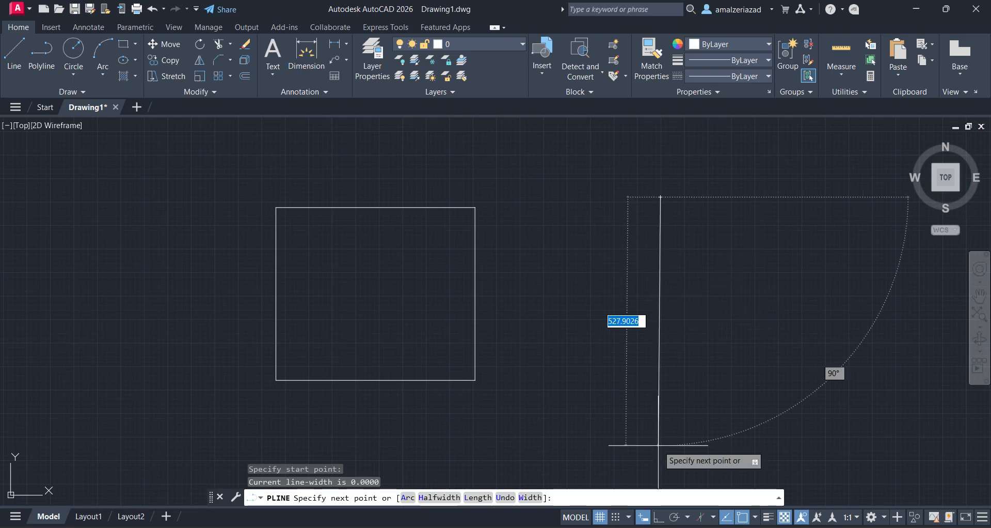
click(661, 517)
click(661, 308)
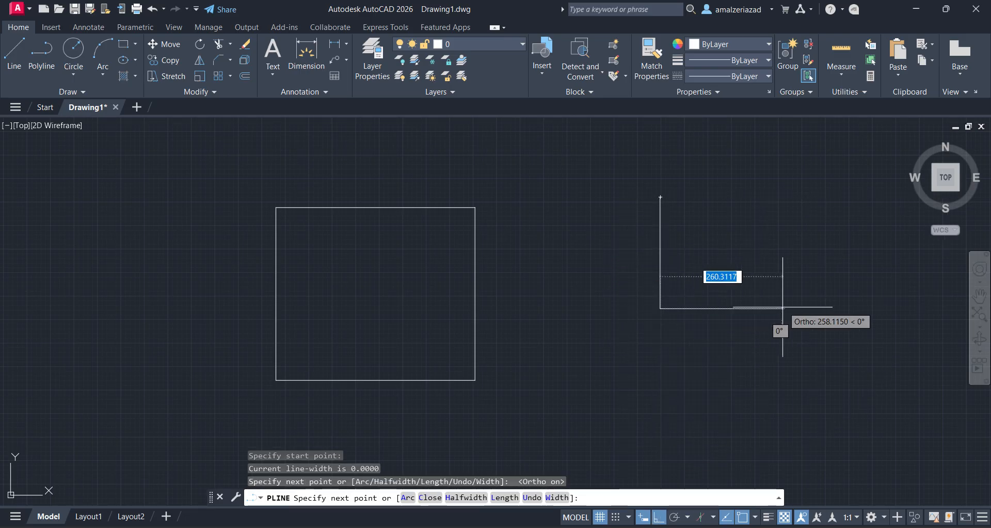
click(830, 309)
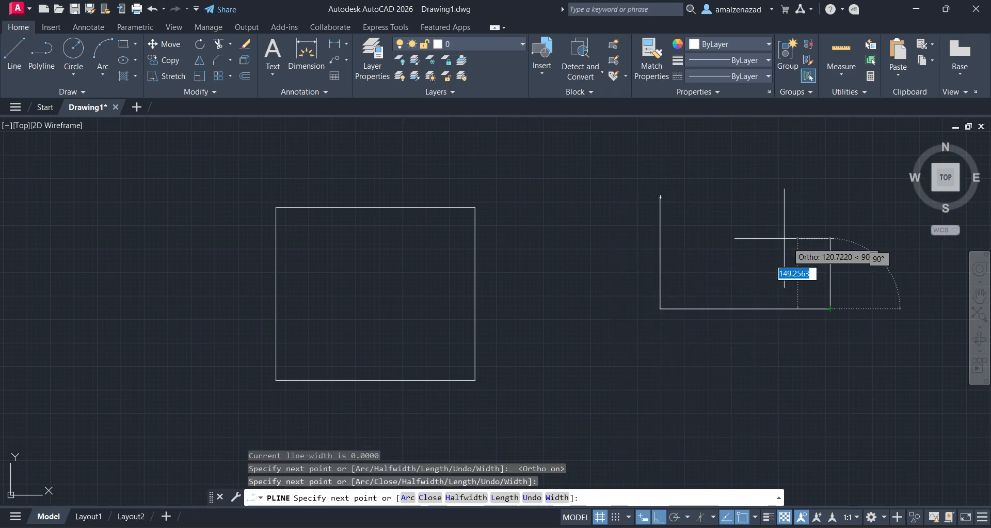
click(830, 197)
click(661, 197)
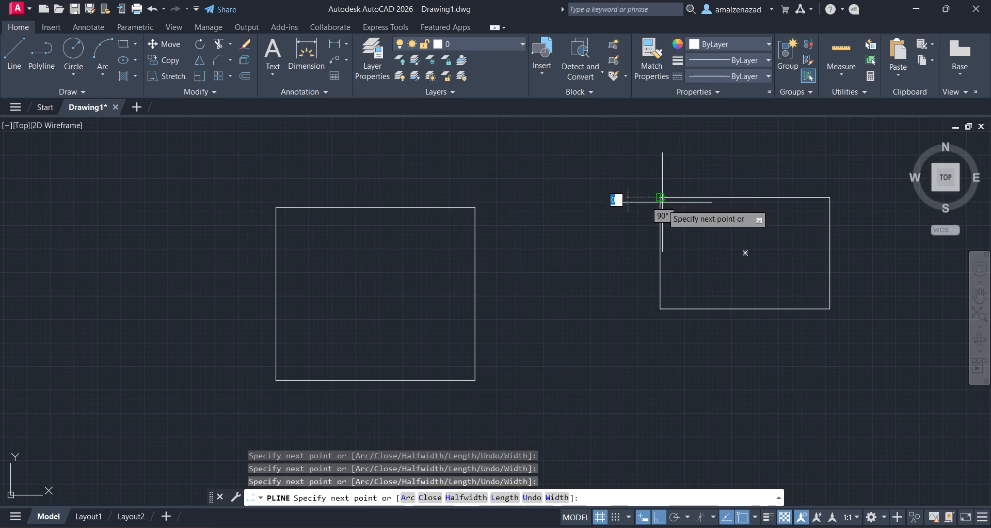
key(Return)
click(727, 307)
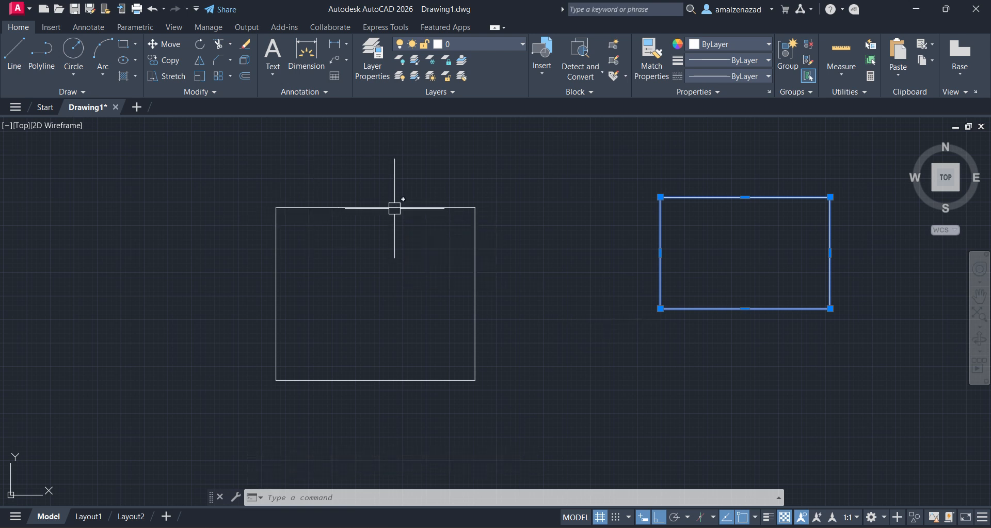
key(Escape)
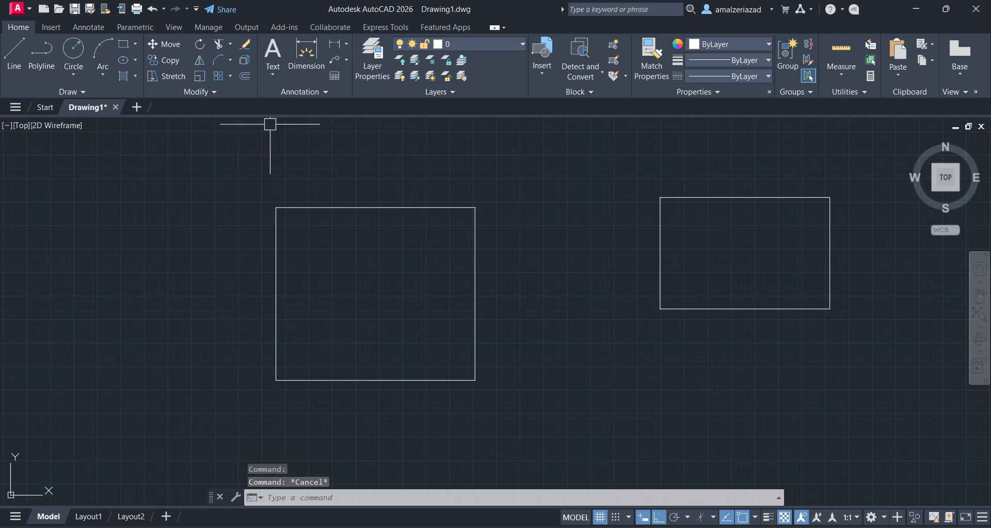
Explode the nearly square rectangle into separate lines, then select its four sides individually to check them and clear the selection
click(247, 64)
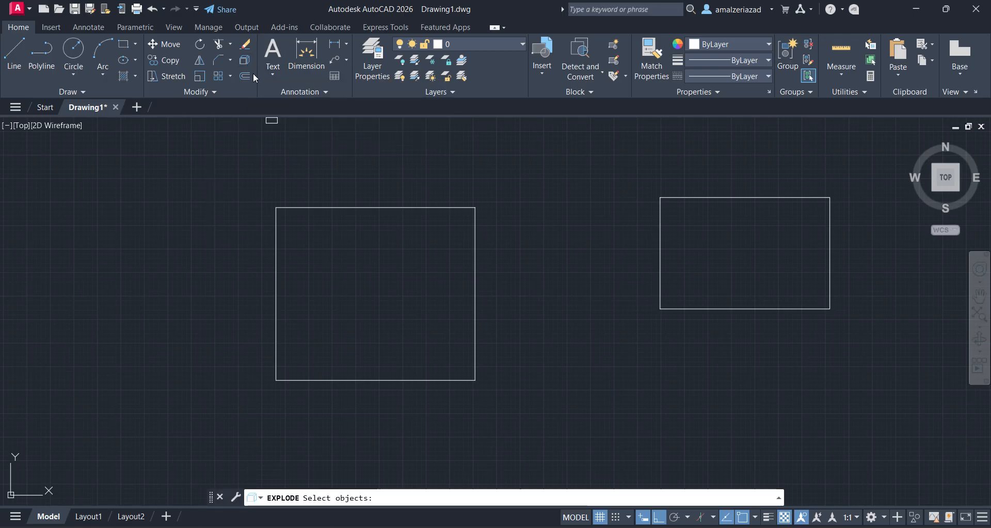
click(378, 212)
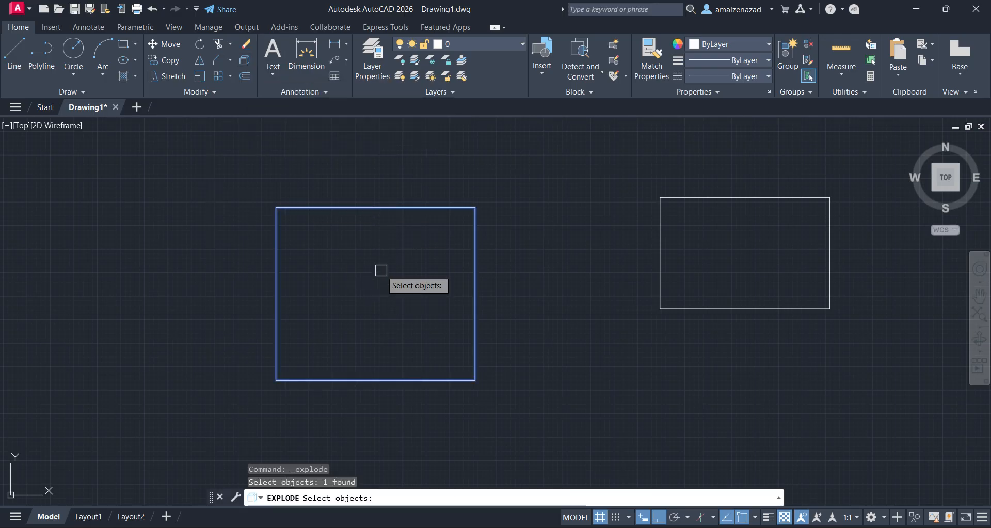
key(Return)
click(358, 207)
click(277, 290)
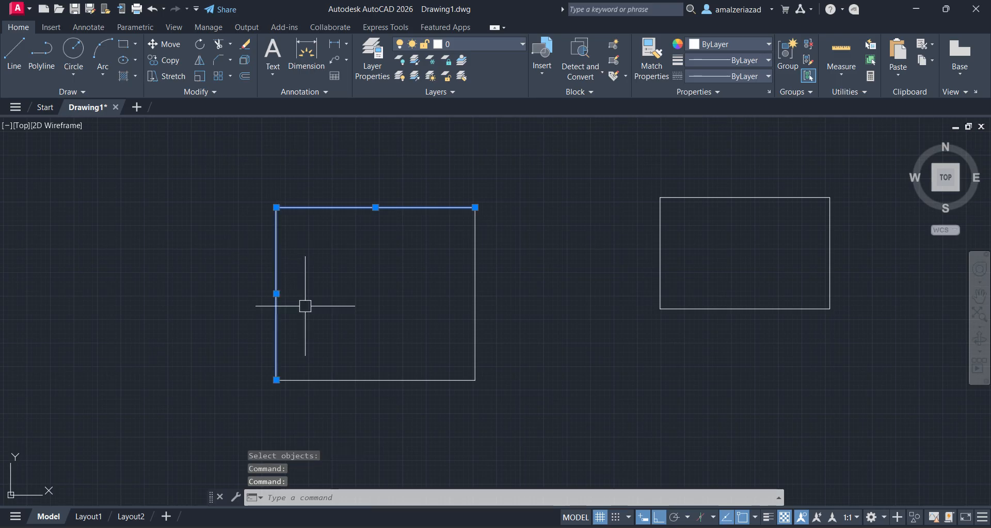
click(343, 380)
click(476, 317)
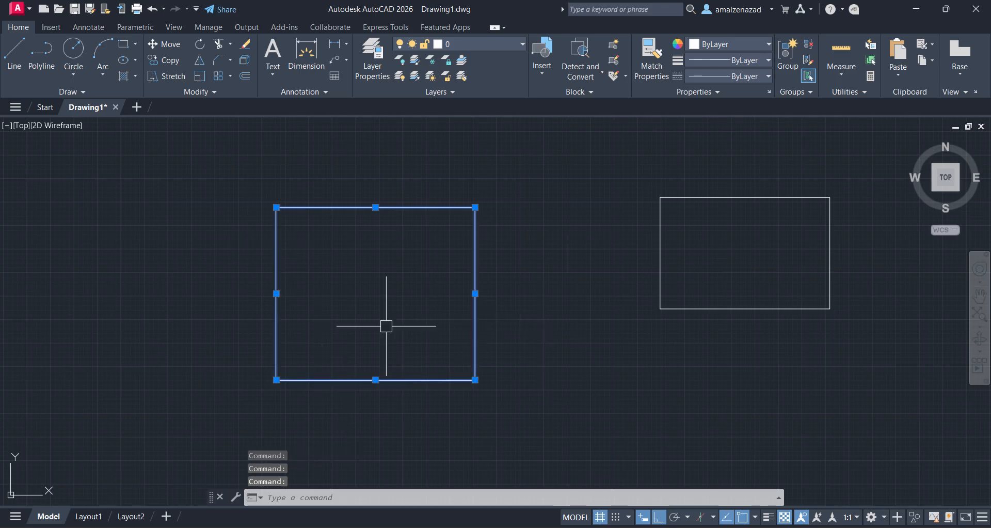
key(Escape)
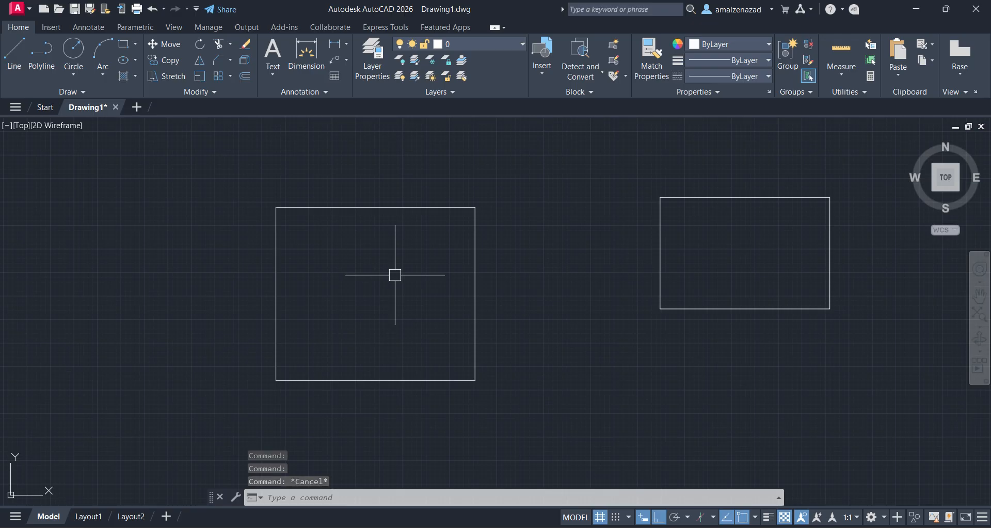
Explode the rectangular polyline beside the square, then select two of its sides individually to check them and clear the selection
click(723, 200)
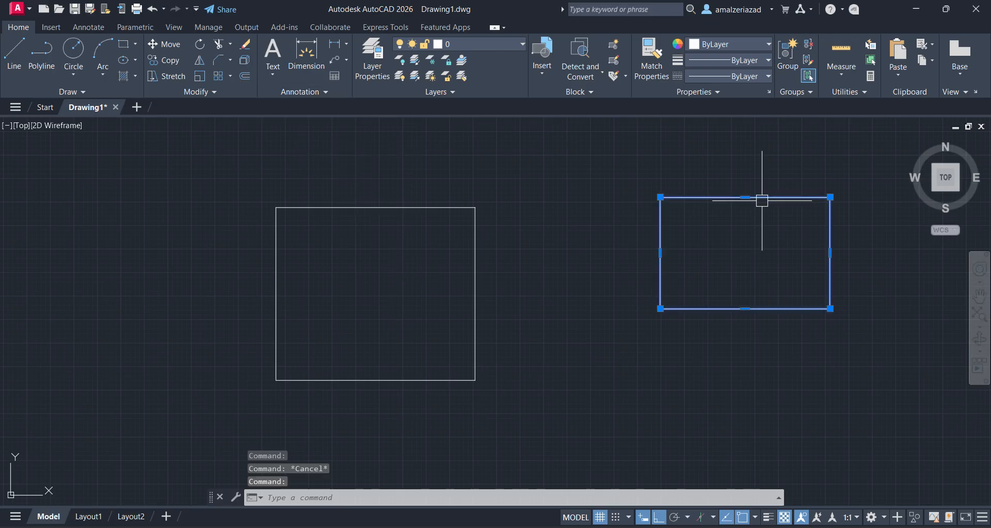
middle_drag(763, 262, 421, 331)
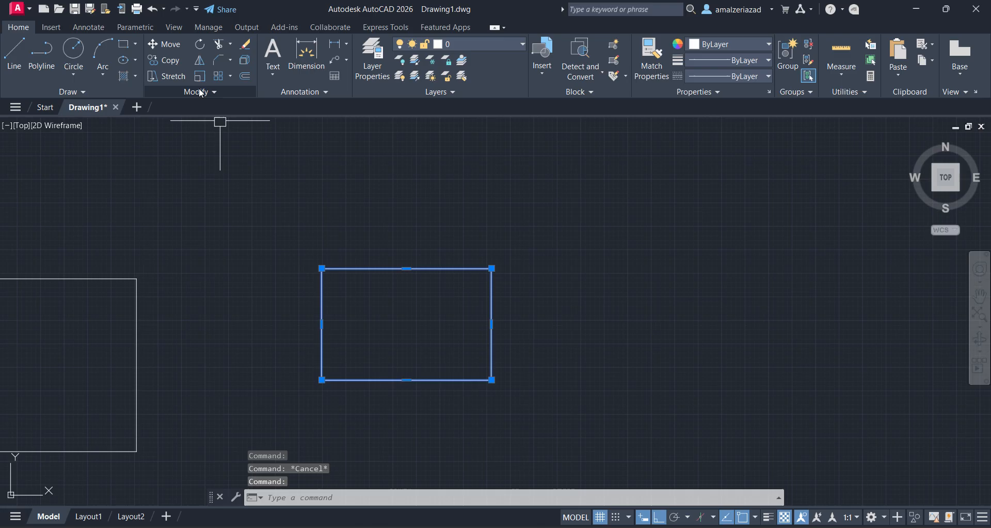
click(245, 60)
click(452, 260)
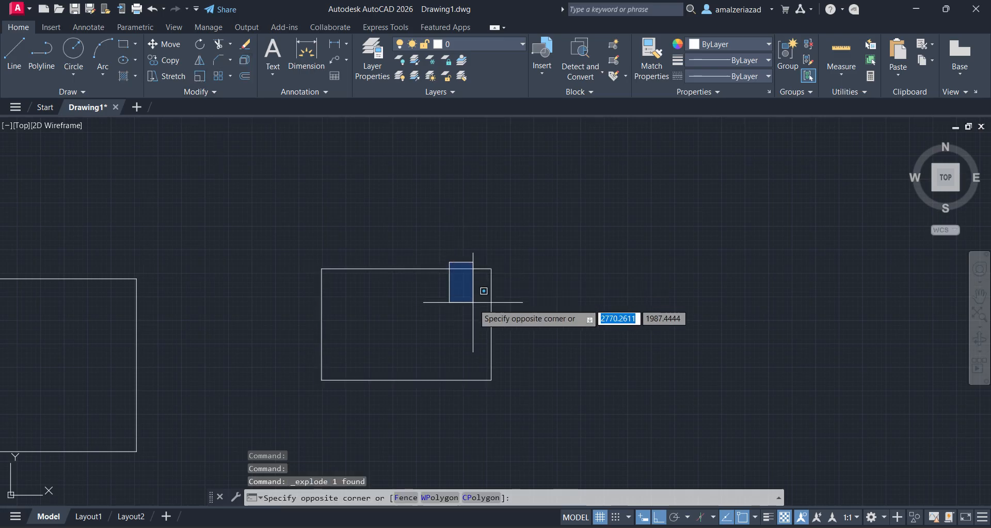
click(442, 299)
click(492, 309)
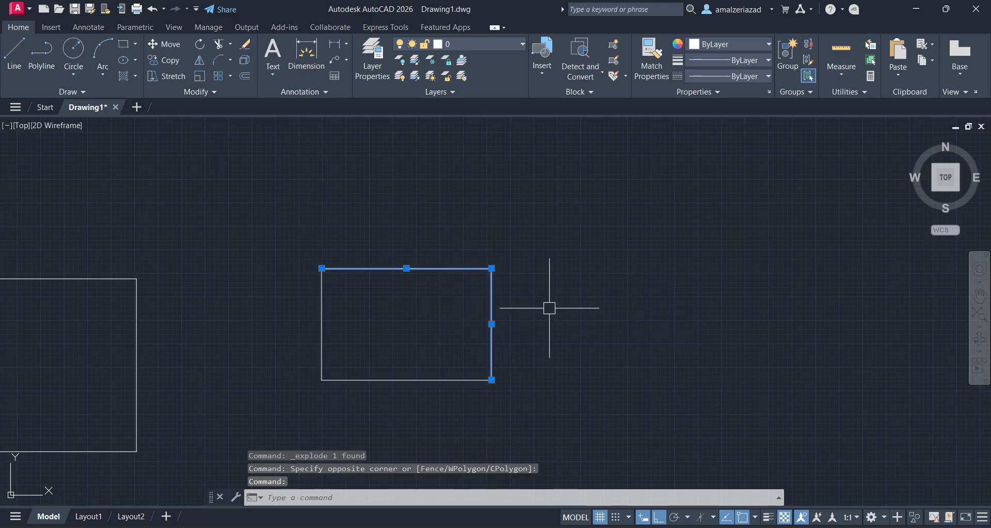
key(Escape)
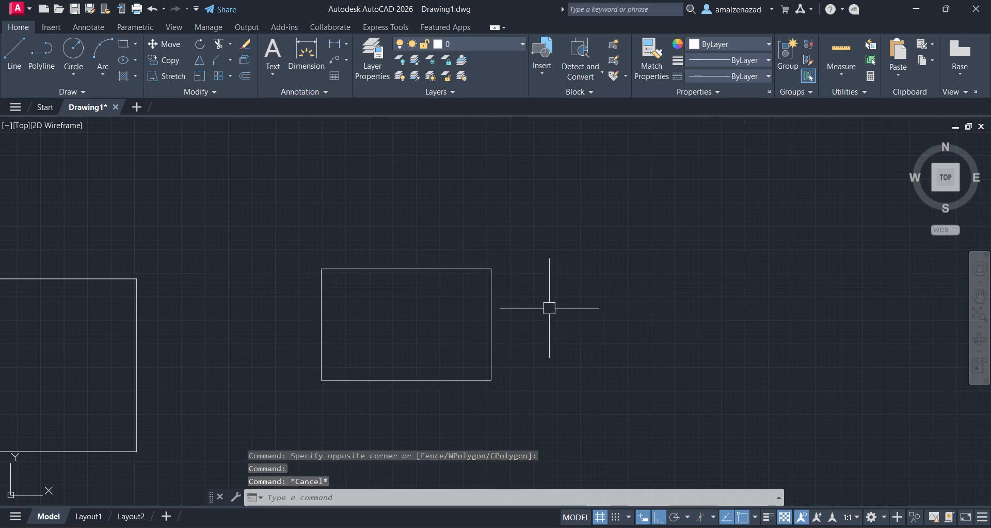
click(231, 77)
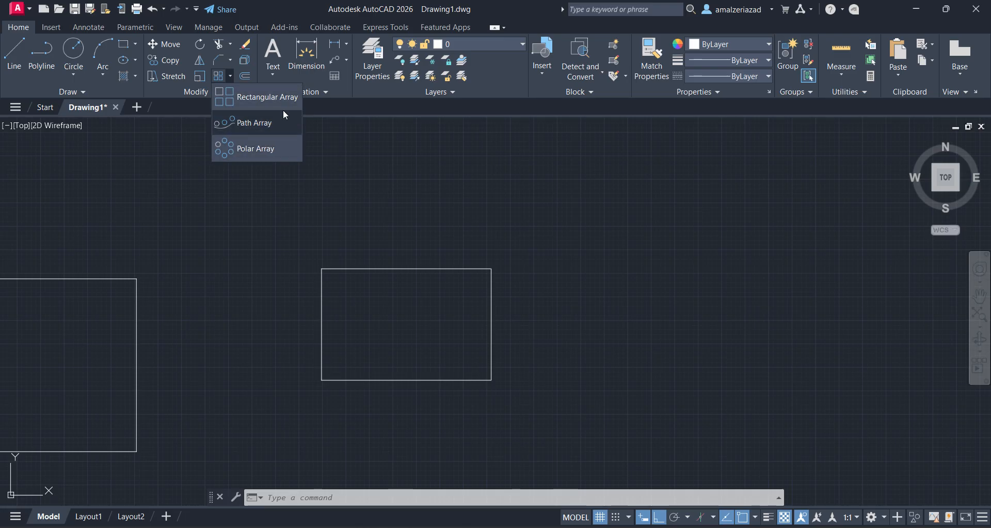
click(344, 187)
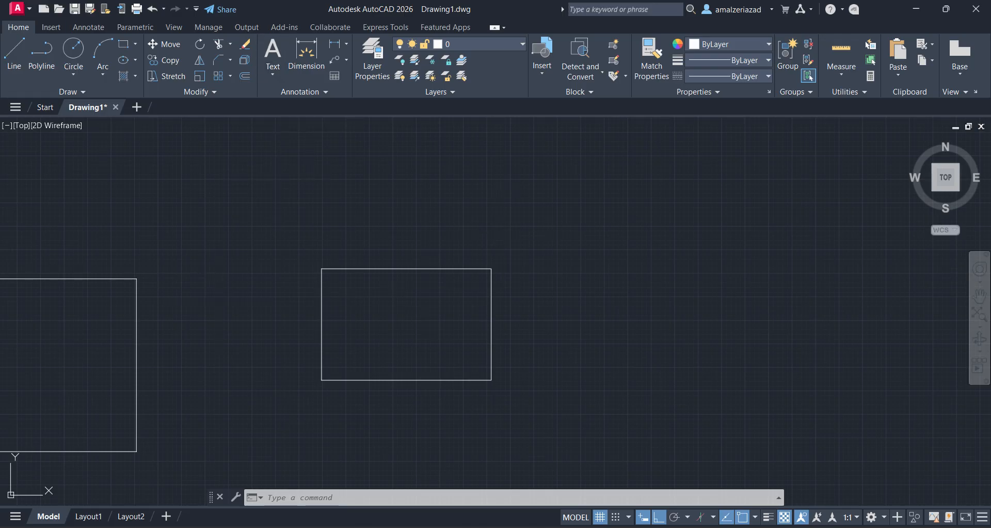
Select two adjacent sides of the exploded square to examine them as separate lines, and clear the selection
middle_drag(214, 297, 532, 237)
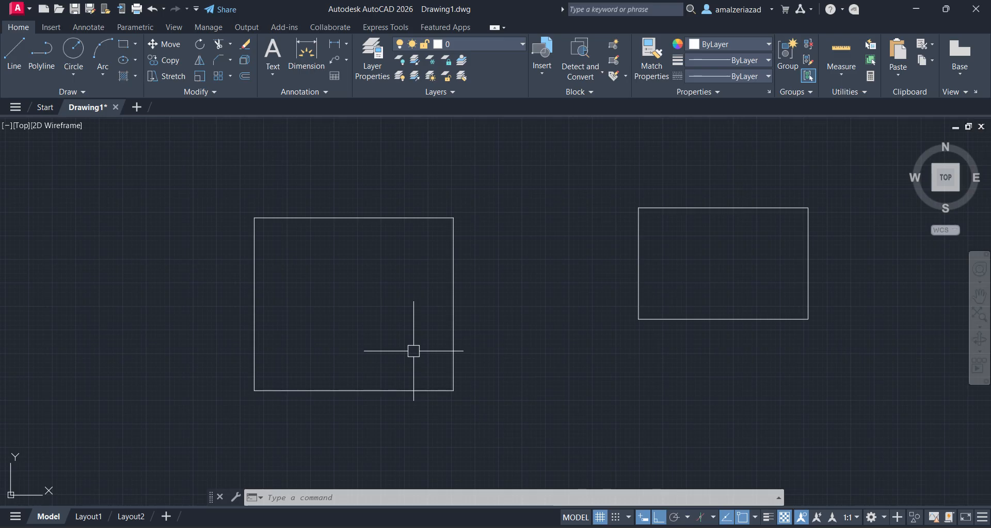
click(454, 305)
click(386, 217)
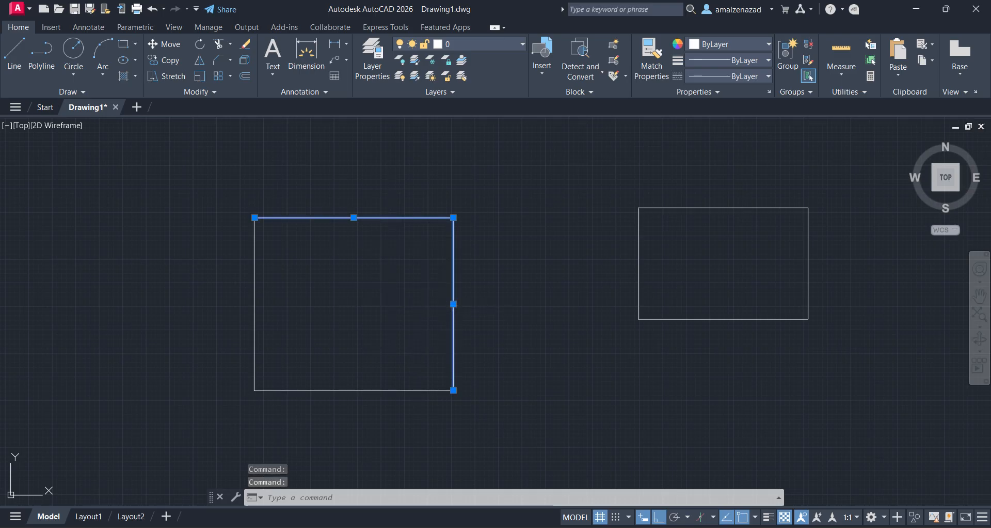
key(Escape)
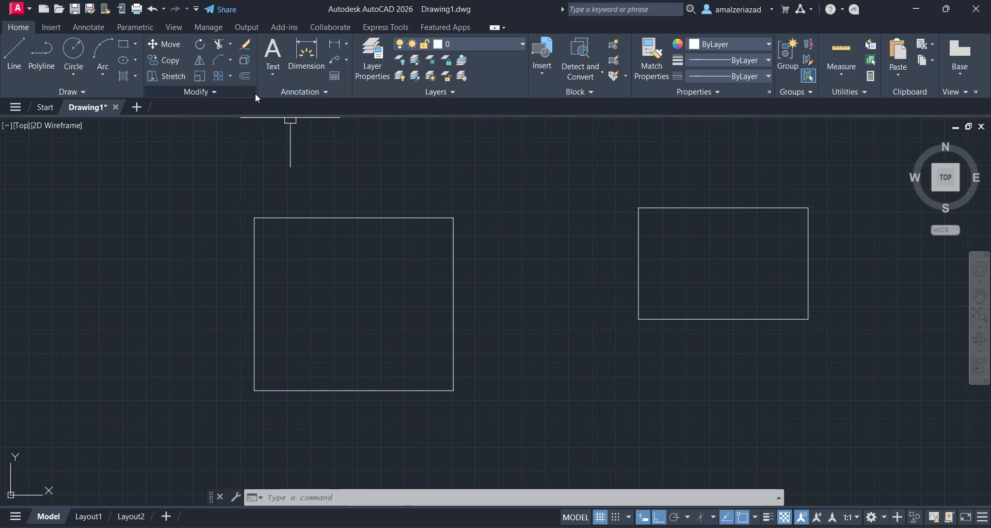
Offset the exploded square's upper side outward by 20, then offset that copy by the same distance to add a second parallel line
scroll(347, 212, up, 2)
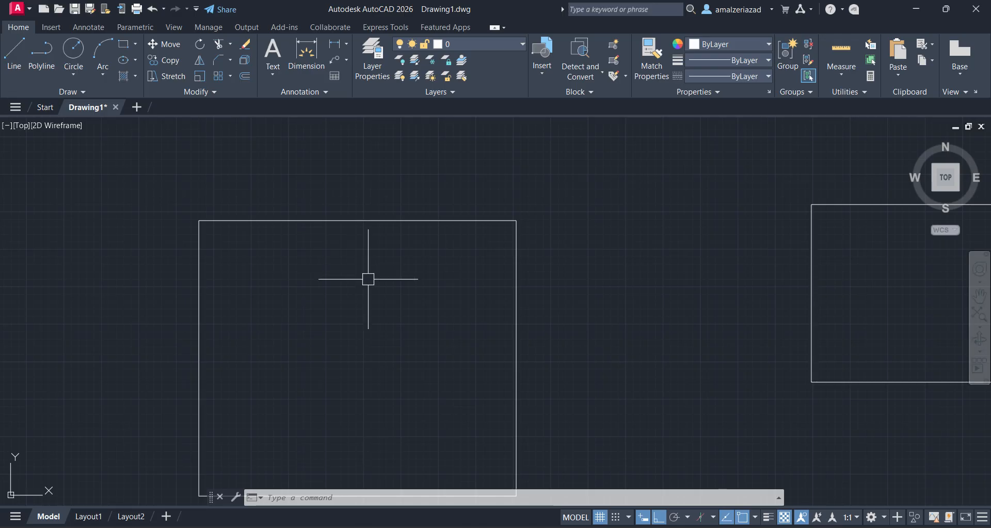
click(245, 76)
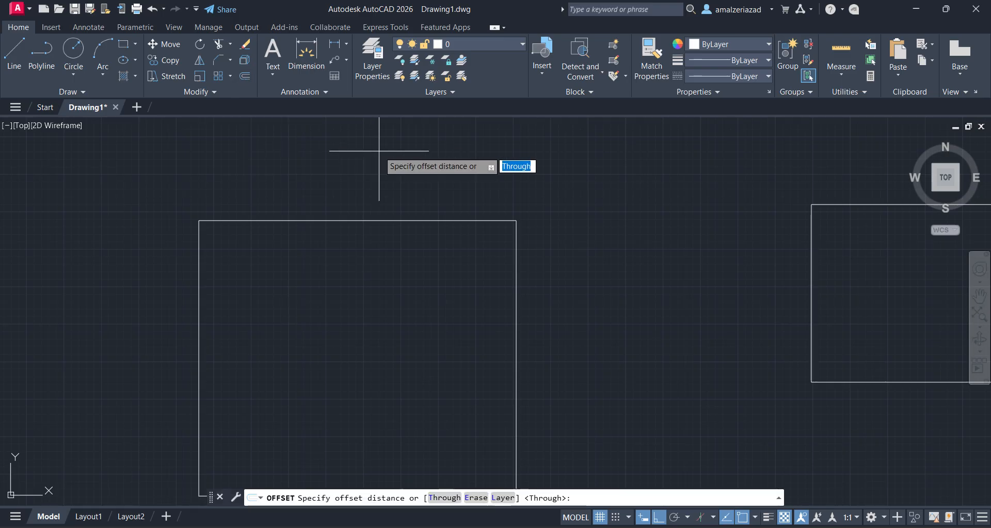
text(20)
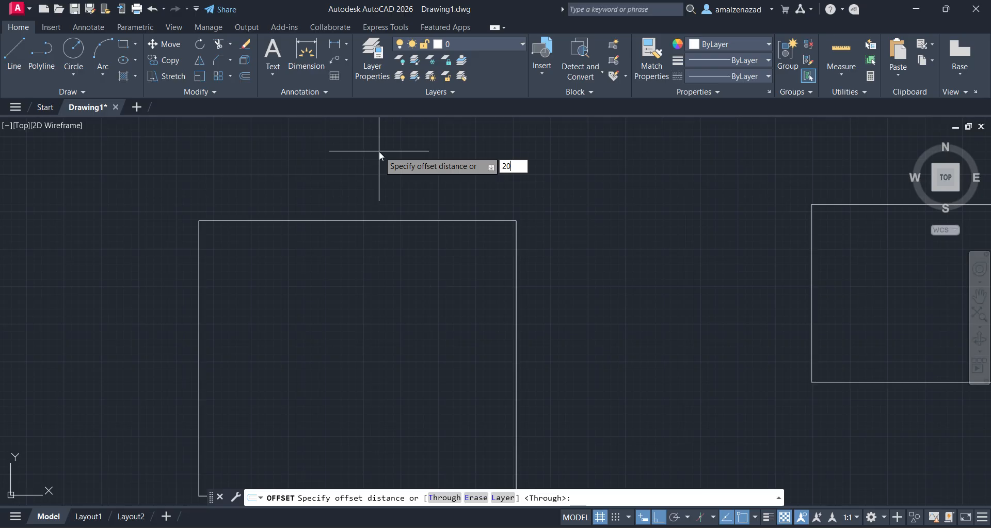
key(Return)
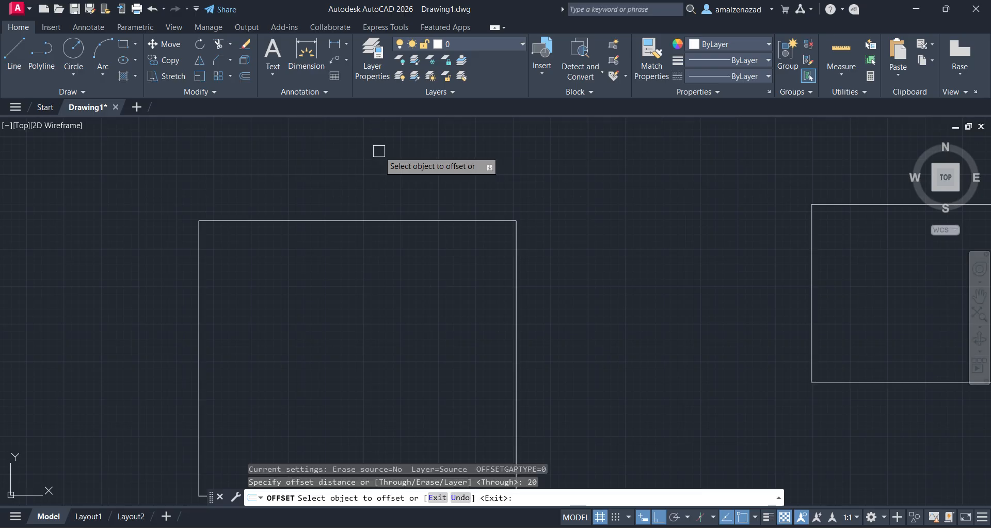
click(380, 221)
click(385, 170)
click(398, 204)
click(413, 170)
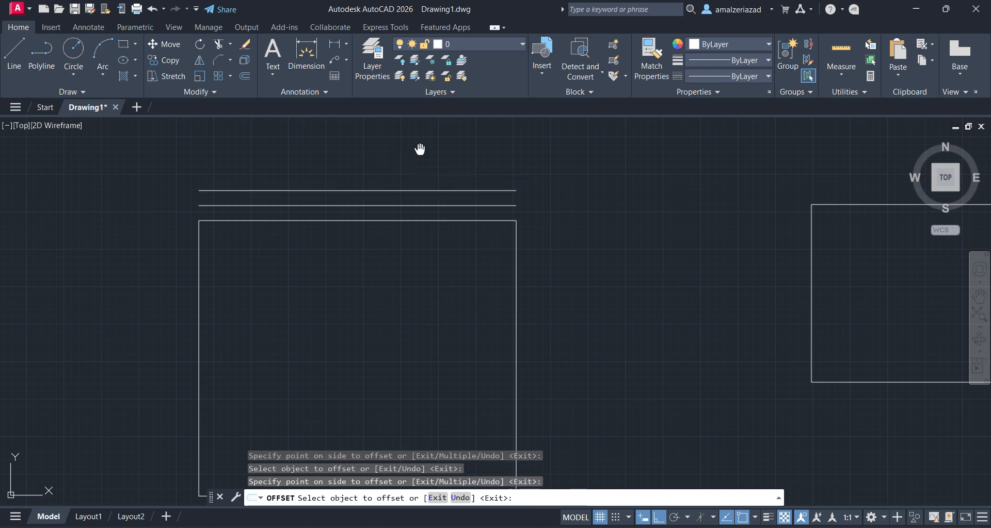
Add two more parallel lines above the square, each offset 20 outward from the outermost copy
middle_drag(421, 148, 428, 256)
click(408, 299)
click(395, 279)
click(407, 284)
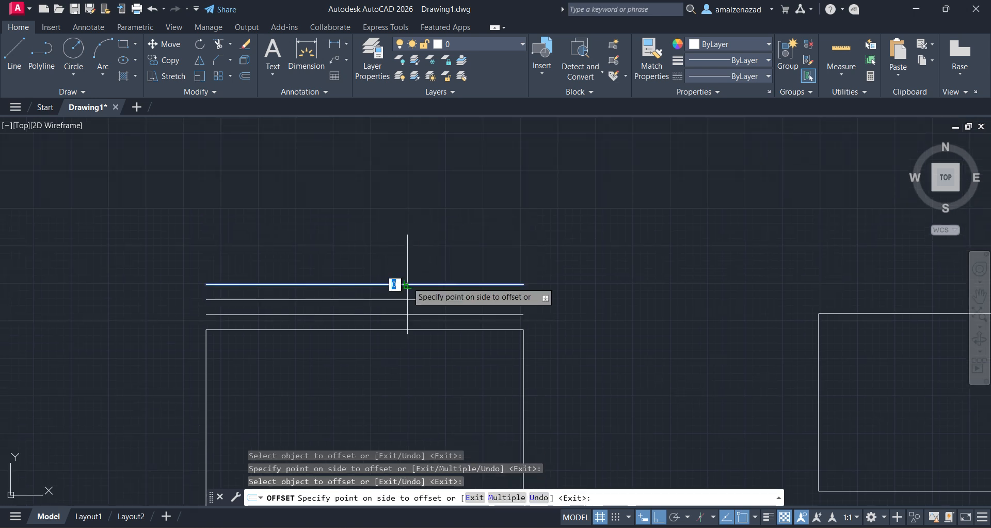
click(406, 274)
Offset the upper side of the smaller exploded rectangle outward by 20, then erase the offset line
middle_drag(777, 281, 380, 290)
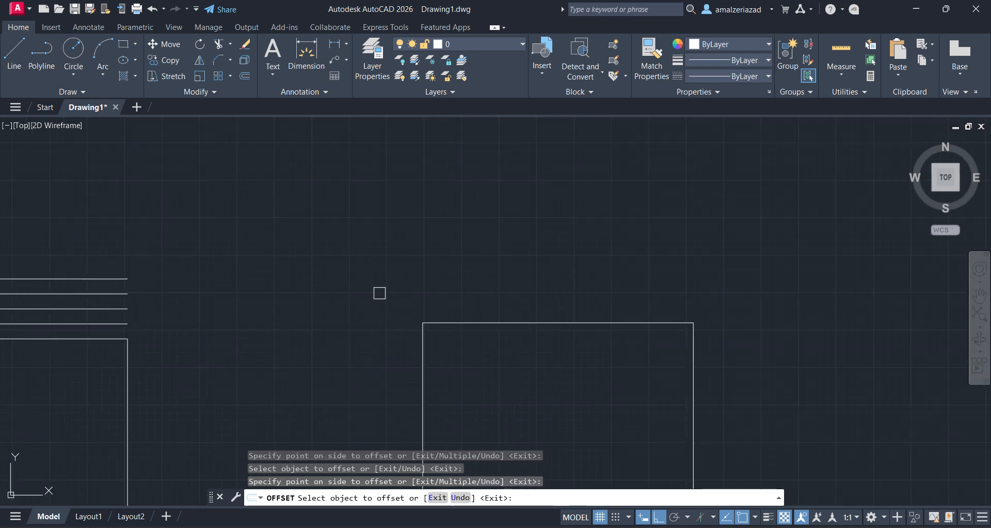
click(538, 324)
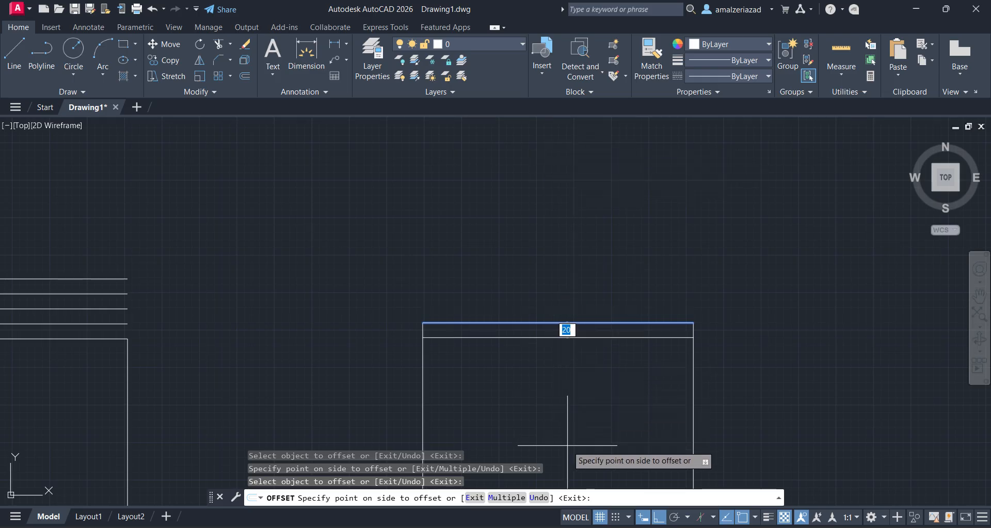
click(591, 256)
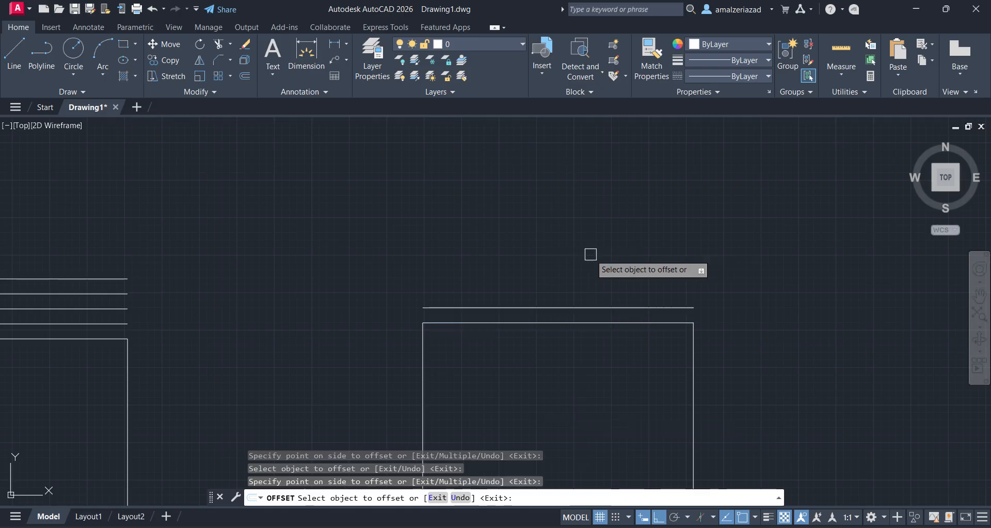
middle_drag(685, 356, 641, 268)
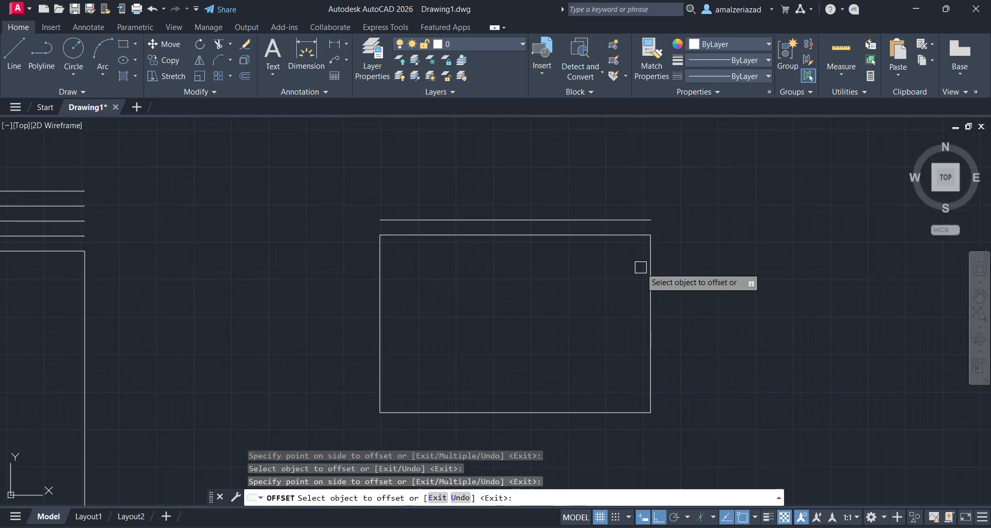
key(Escape)
click(630, 220)
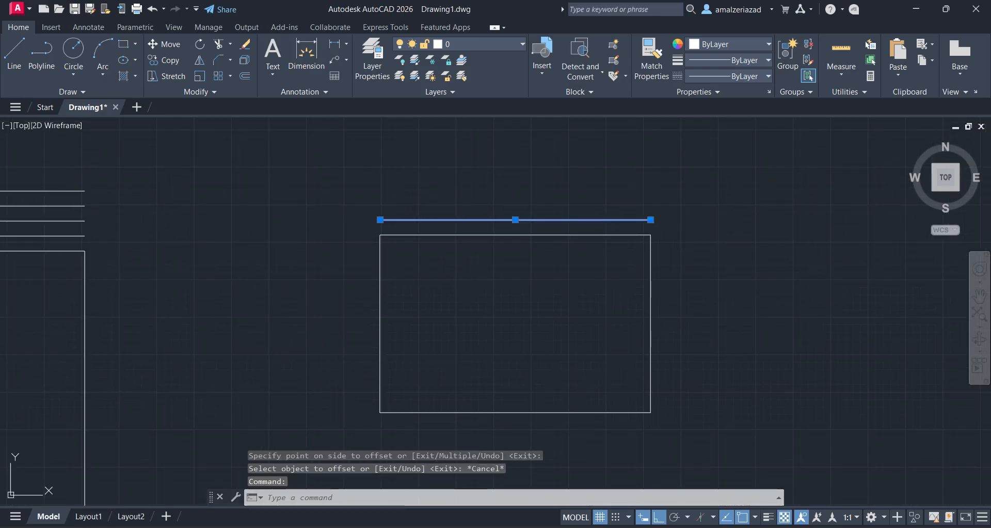
key(Delete)
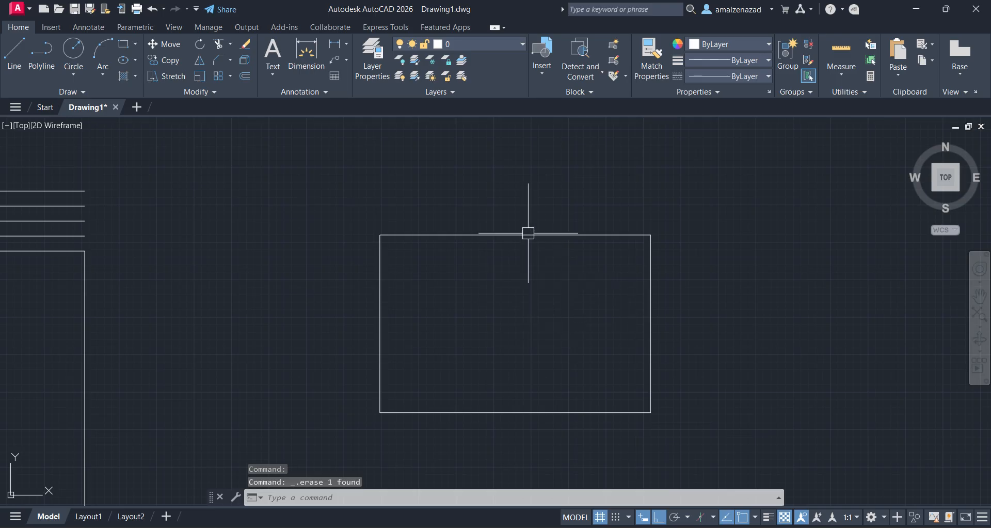
Select the four sides of the smaller rectangle individually to check that they are separate lines, and clear the selection
click(527, 235)
click(382, 279)
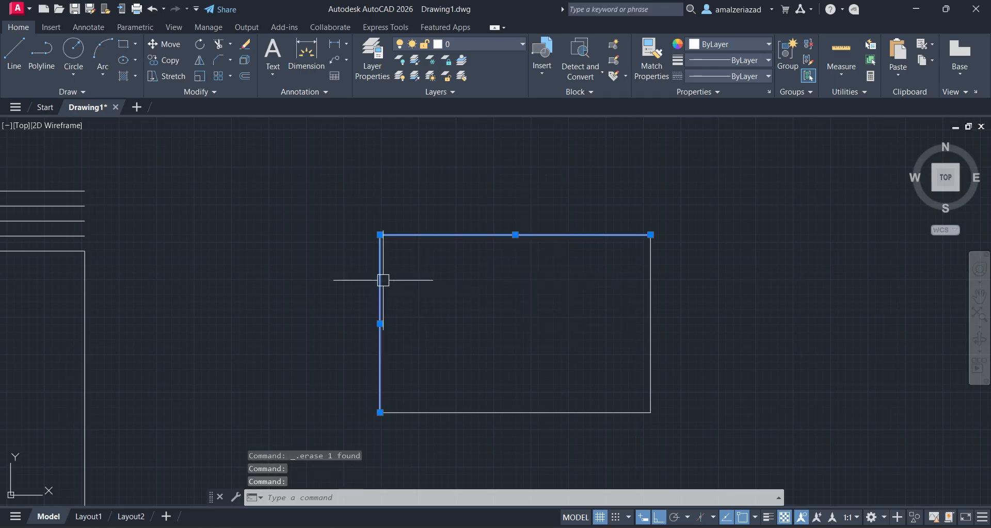
click(527, 411)
click(651, 328)
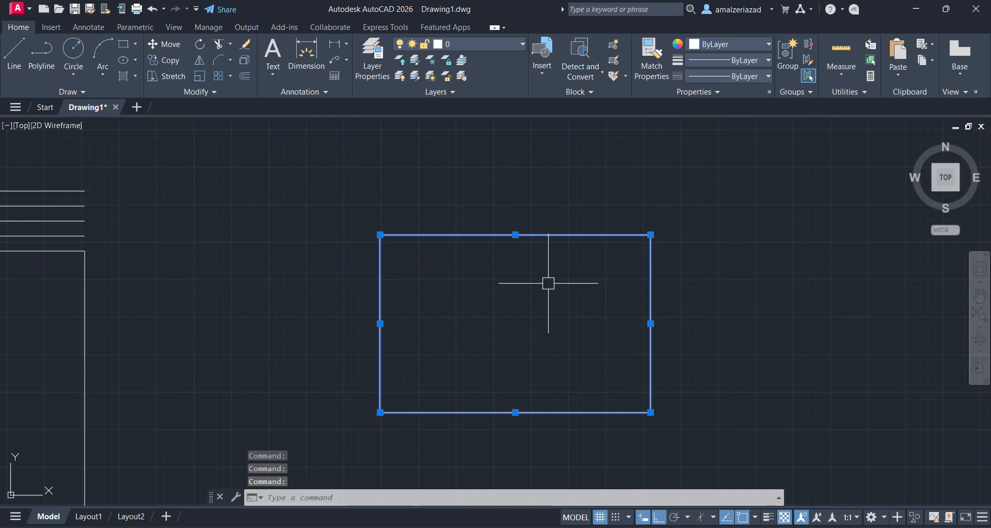
key(Escape)
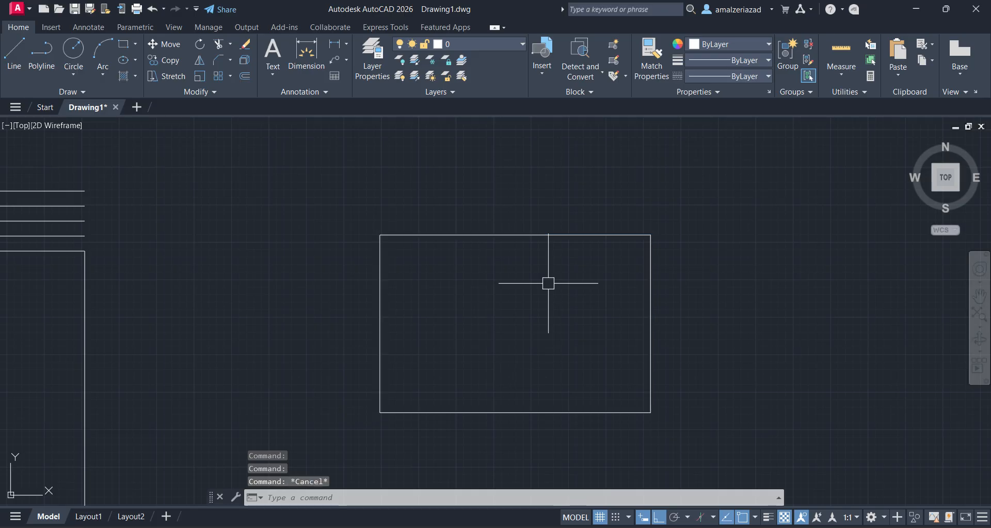
Join the smaller rectangle's four lines into one polyline, then select it to check that it is one object and deselect it
text(J)
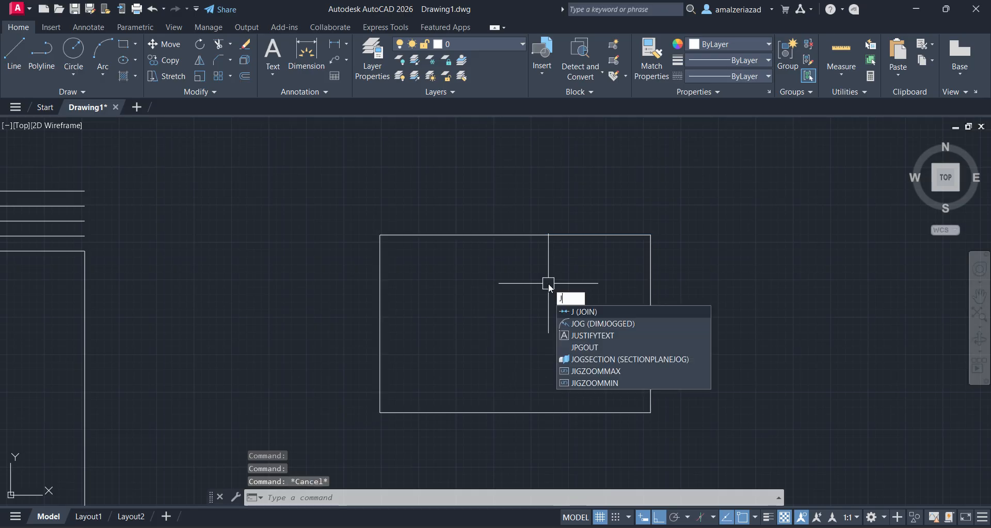
key(Return)
click(768, 155)
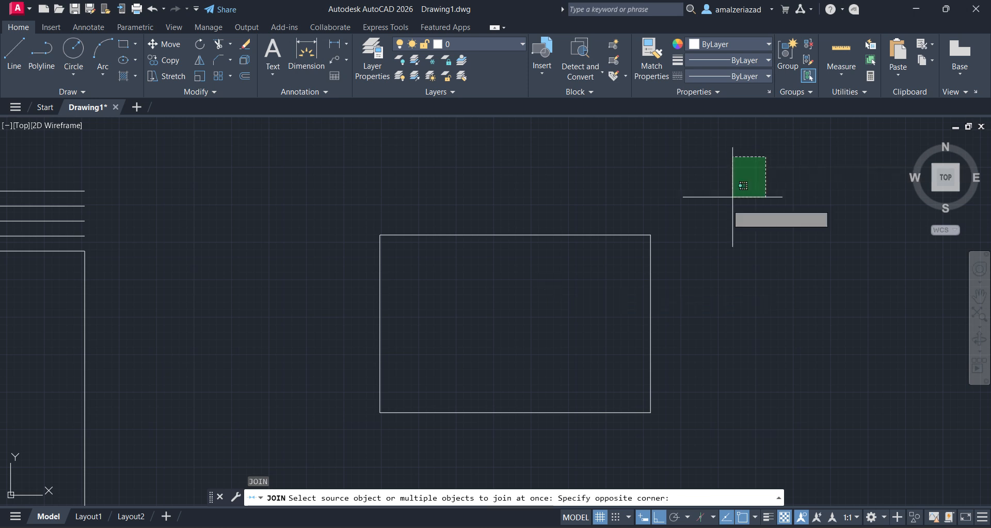
click(215, 486)
key(Return)
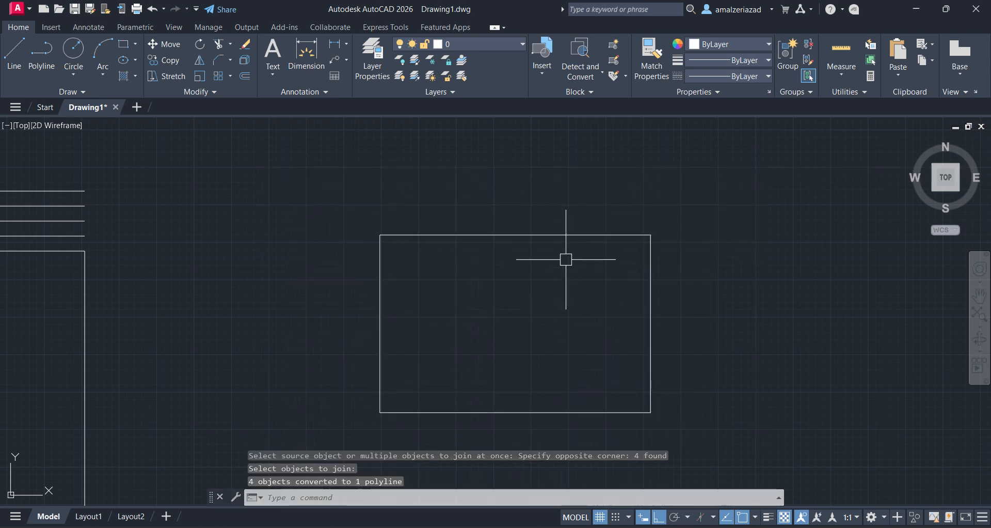
click(560, 233)
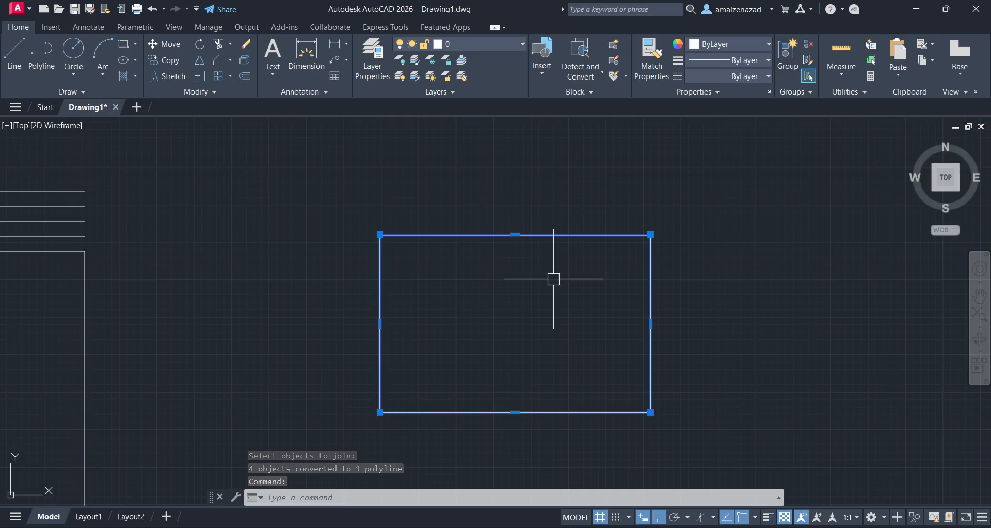
key(Escape)
Offset the joined rectangle outward by 20 on all sides and end the Offset command
click(247, 76)
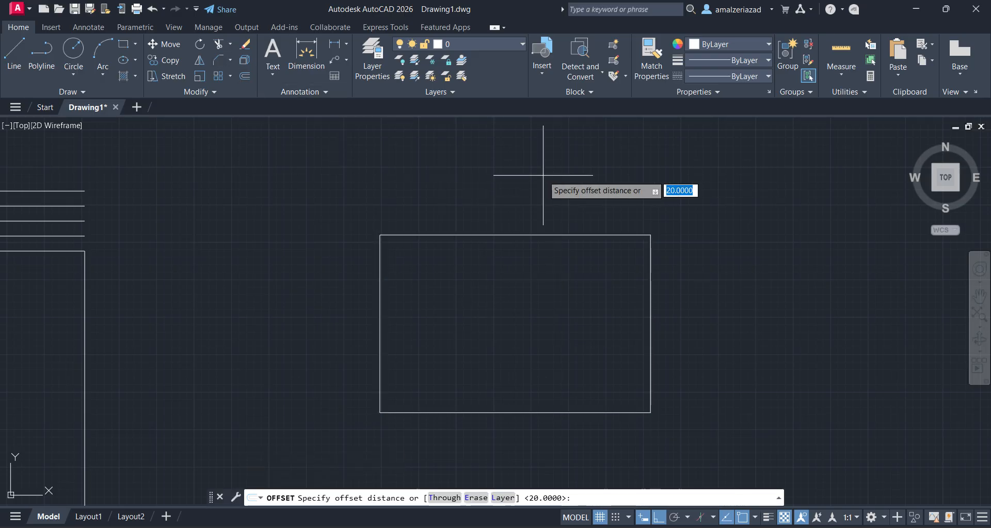
key(Return)
click(532, 235)
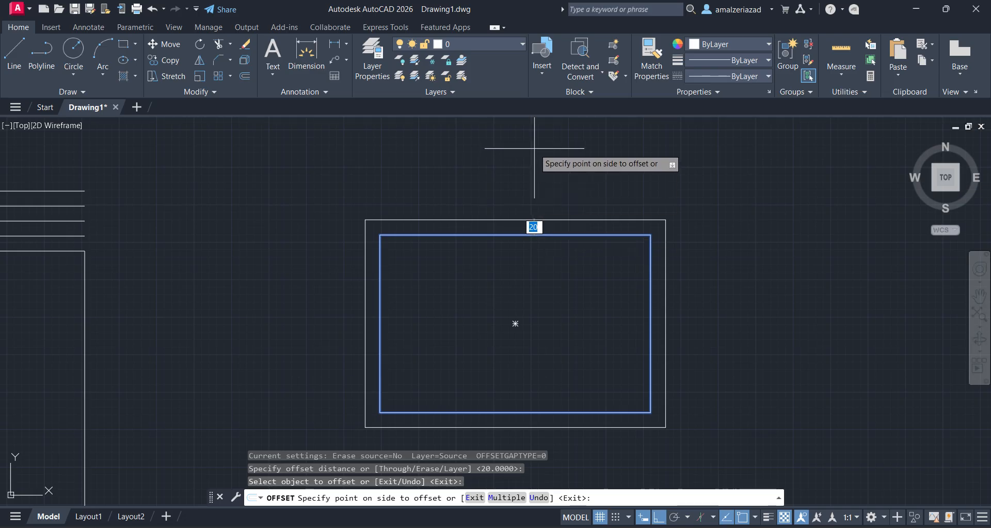
click(516, 204)
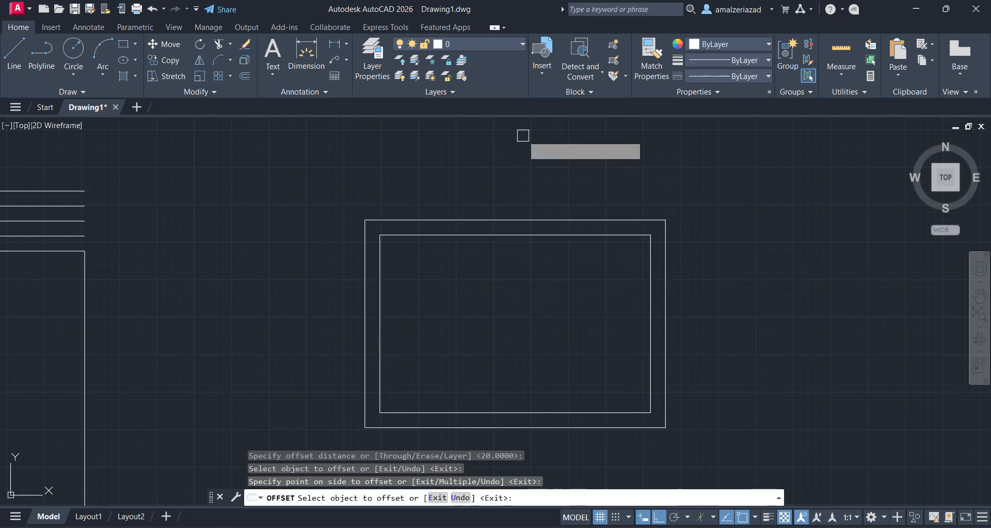
key(Escape)
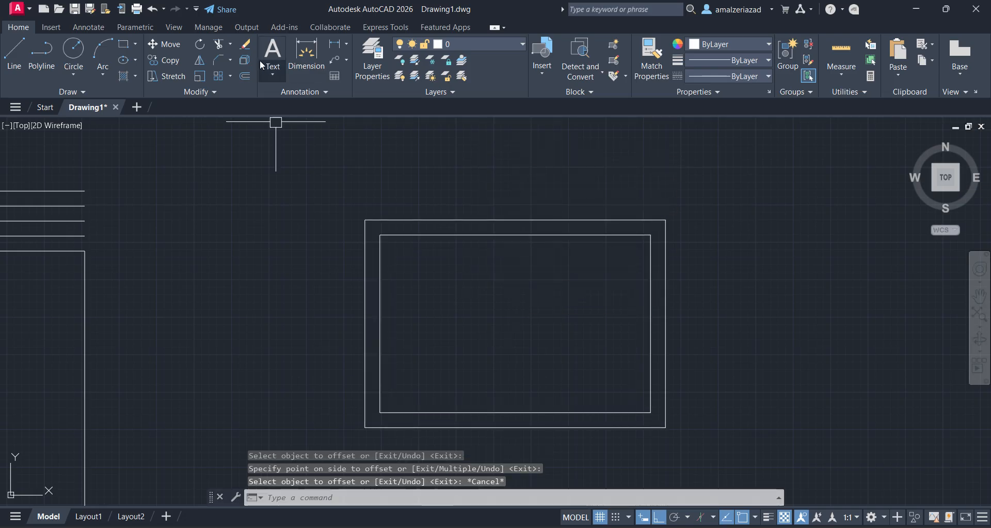